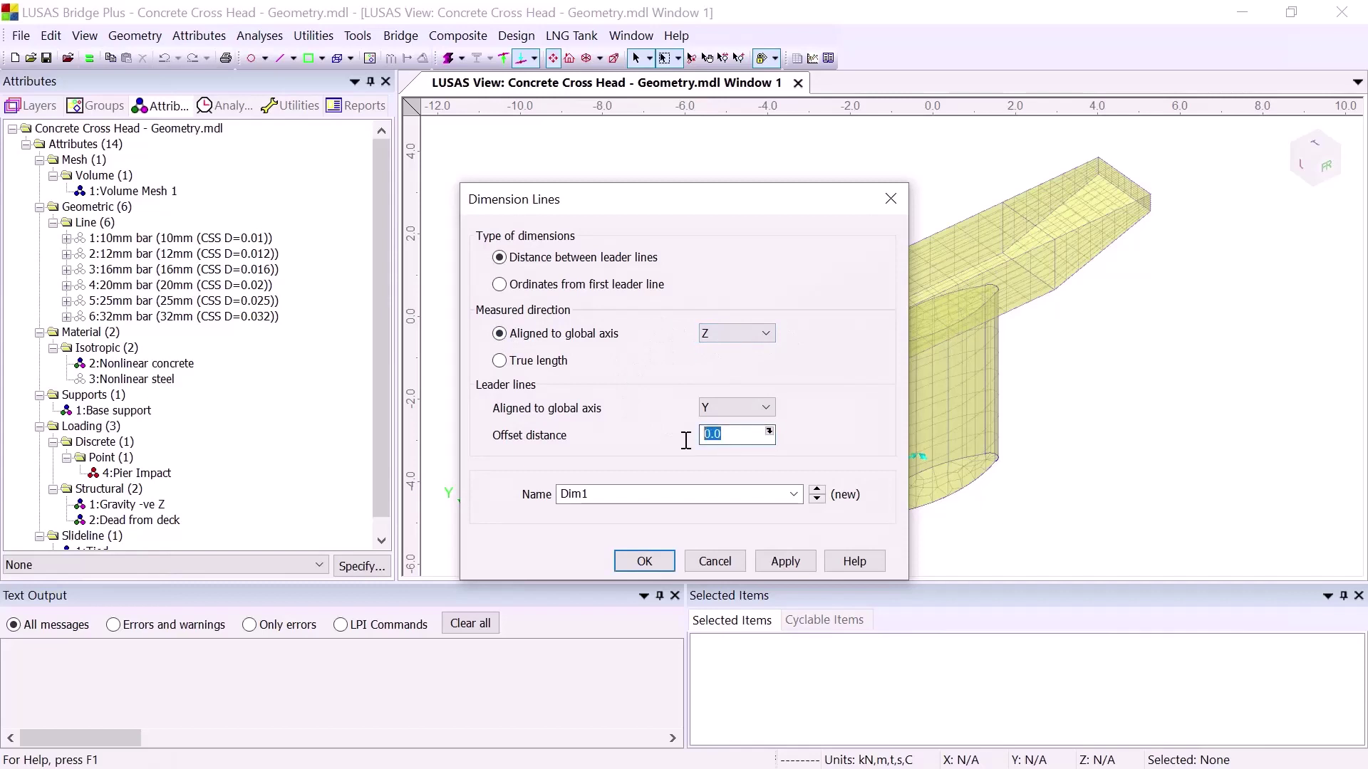
Create a dimension lines attribute named Dim Z, measuring along global Z with Y-aligned leader lines and an offset distance of 1
type("1")
left_click(617, 494)
left_click(600, 500)
key("BackSpace")
left_click(785, 562)
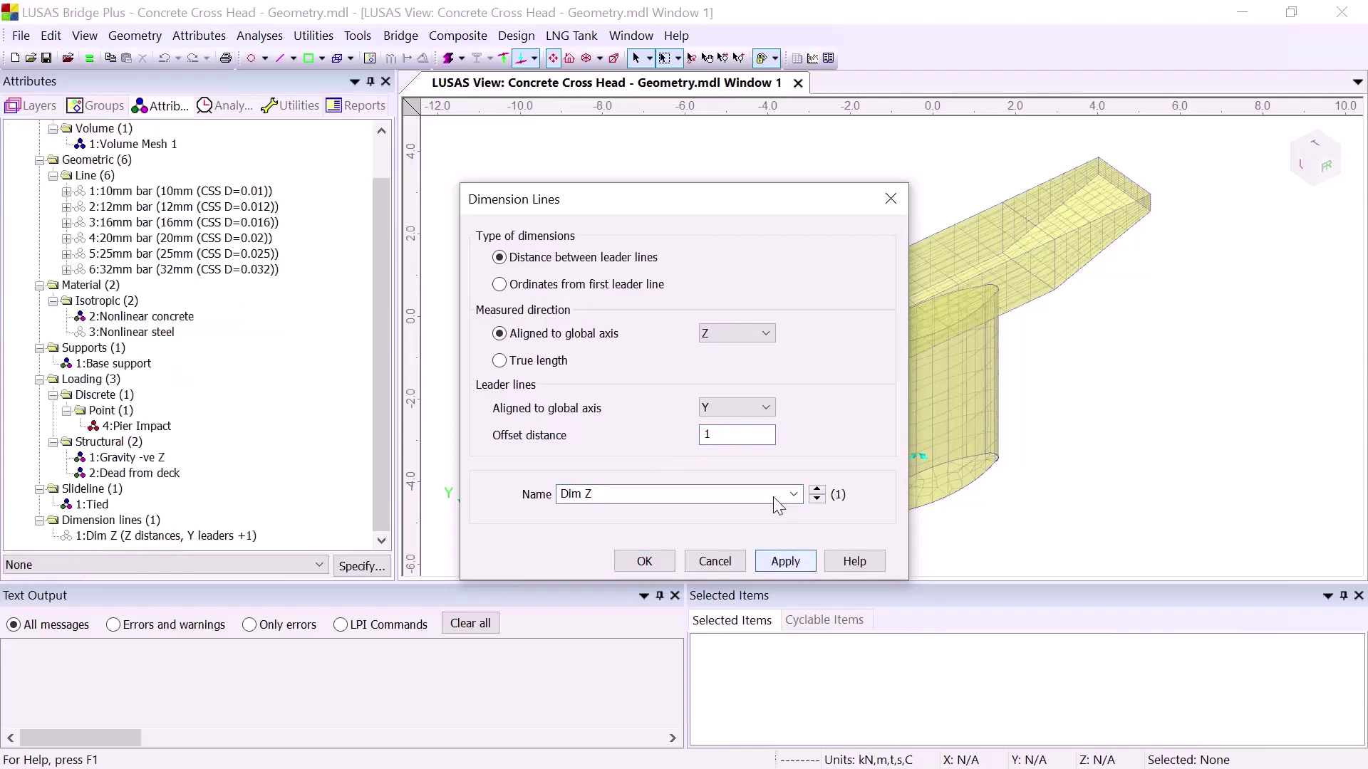
Create a second dimension lines attribute named Dim X, measuring along global X with Y-aligned leaders offset by 1
left_click(733, 331)
left_click(730, 348)
left_click(614, 496)
left_click_drag(585, 495, 595, 496)
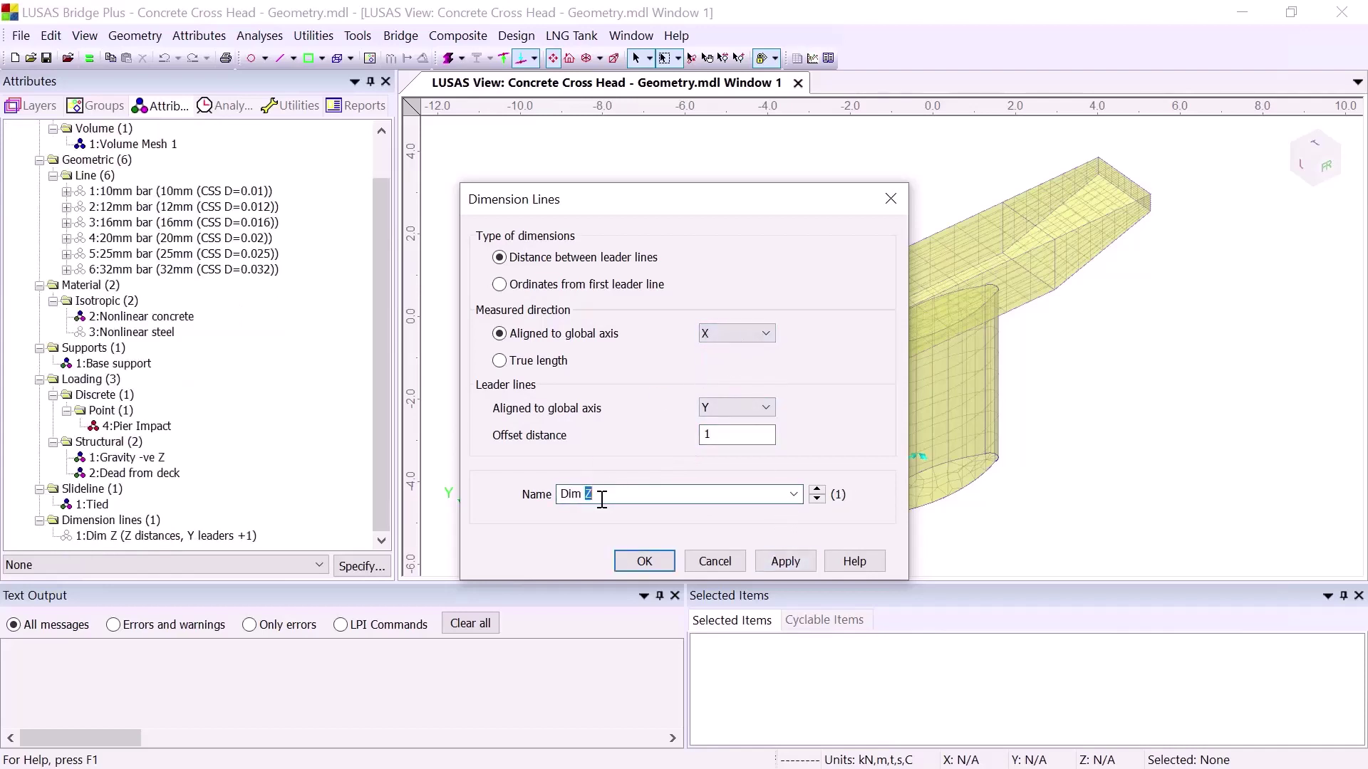
type("X")
left_click(643, 562)
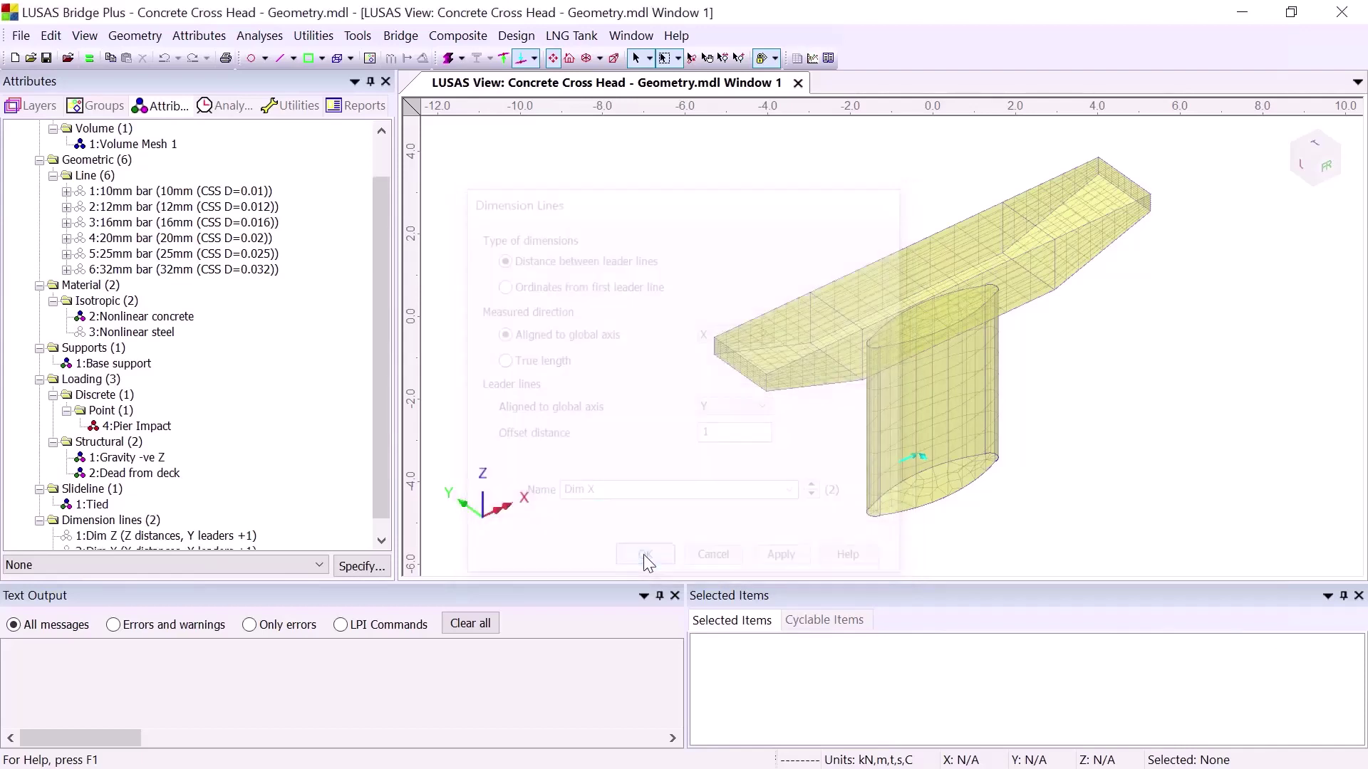
Assign the Dim Z dimension lines to a vertical line of the pier and a vertical line of the cross head
left_click(882, 475)
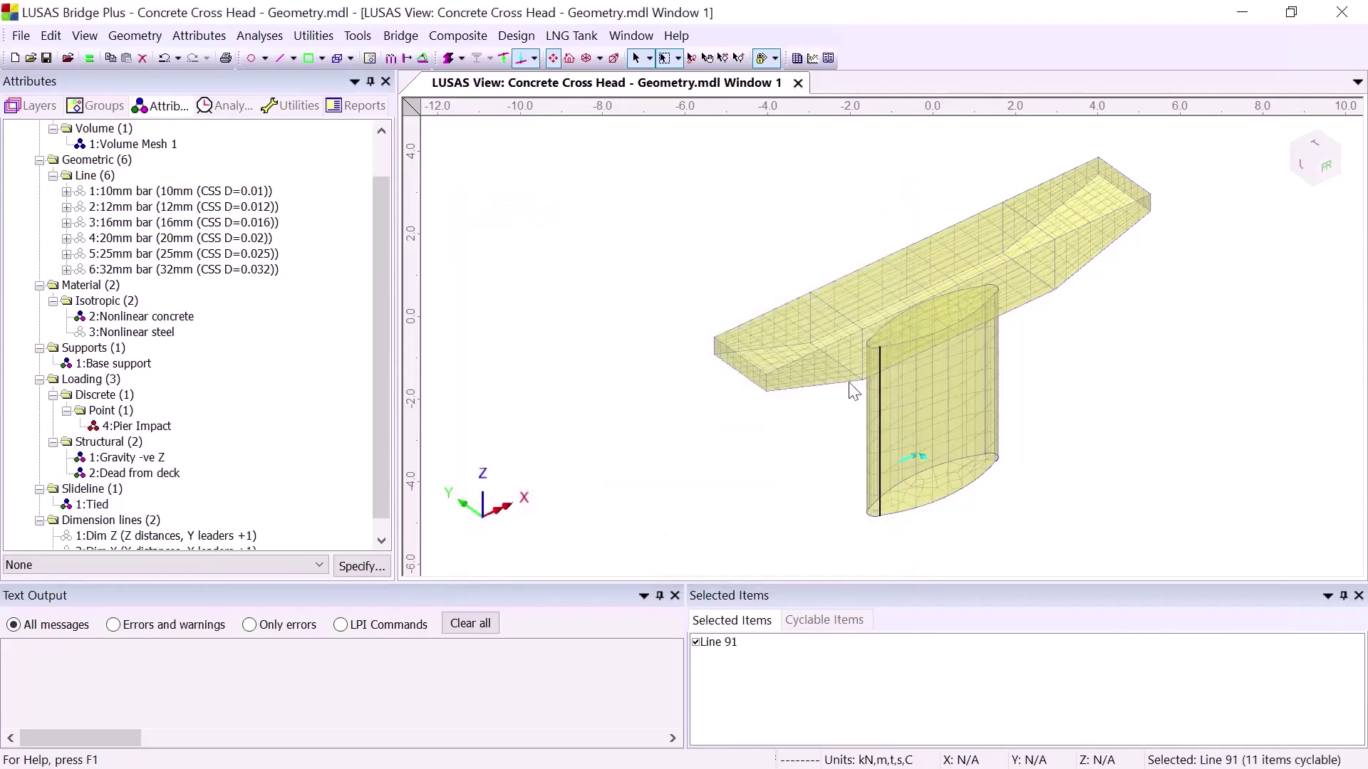
left_click(809, 326, "shift")
scroll(387, 528, "down", 1)
left_click(149, 520)
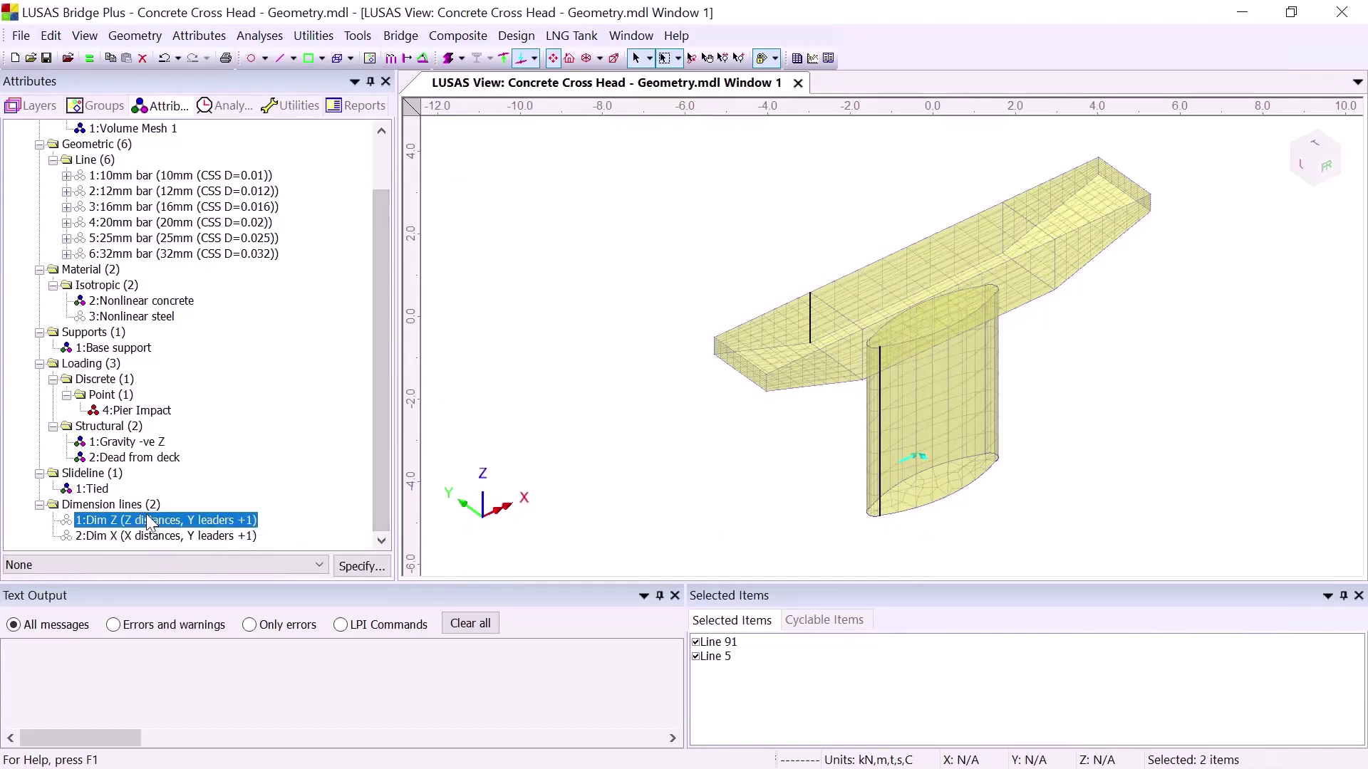
left_click_drag(150, 520, 614, 254)
Assign the Dim X dimension lines to the three lines along the rear top edge of the cross head, then clear the selection
left_click(751, 314)
left_click(1031, 182, "shift")
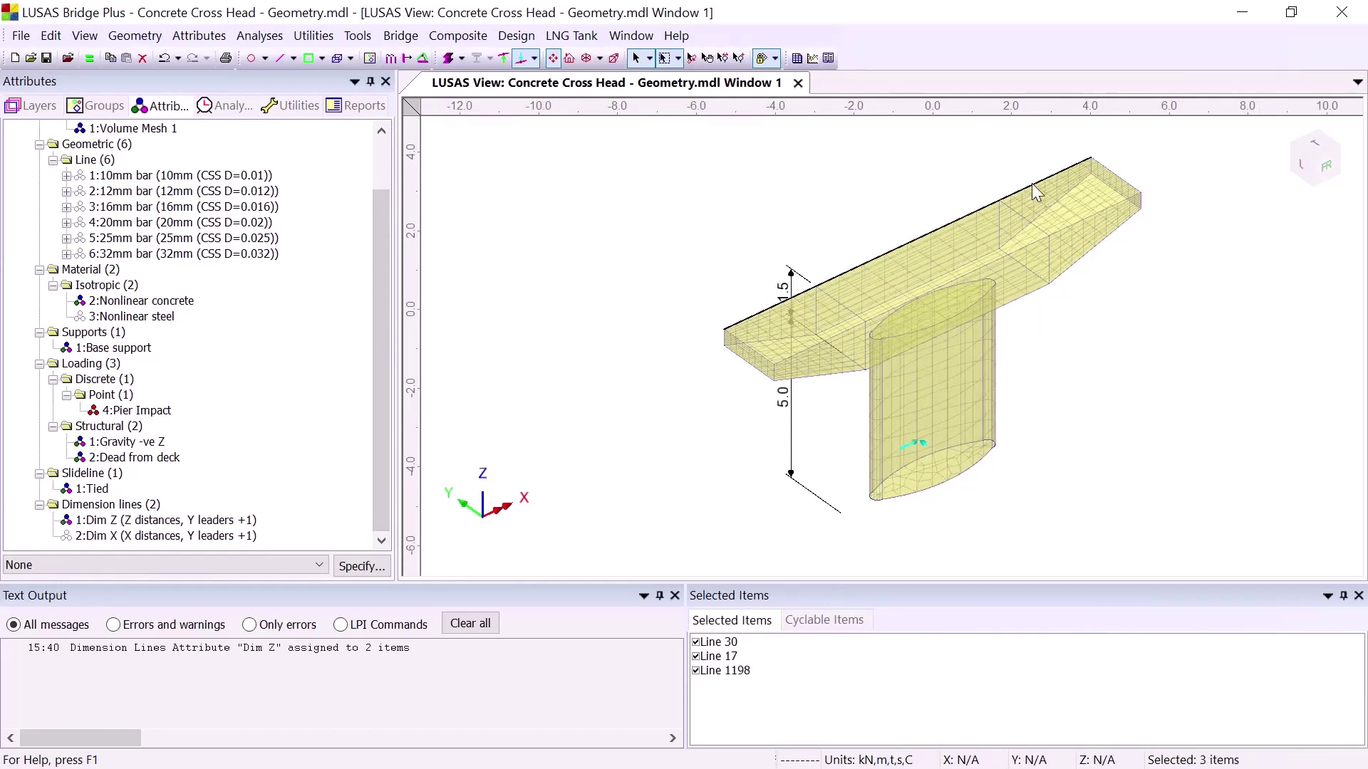
left_click_drag(160, 536, 792, 197)
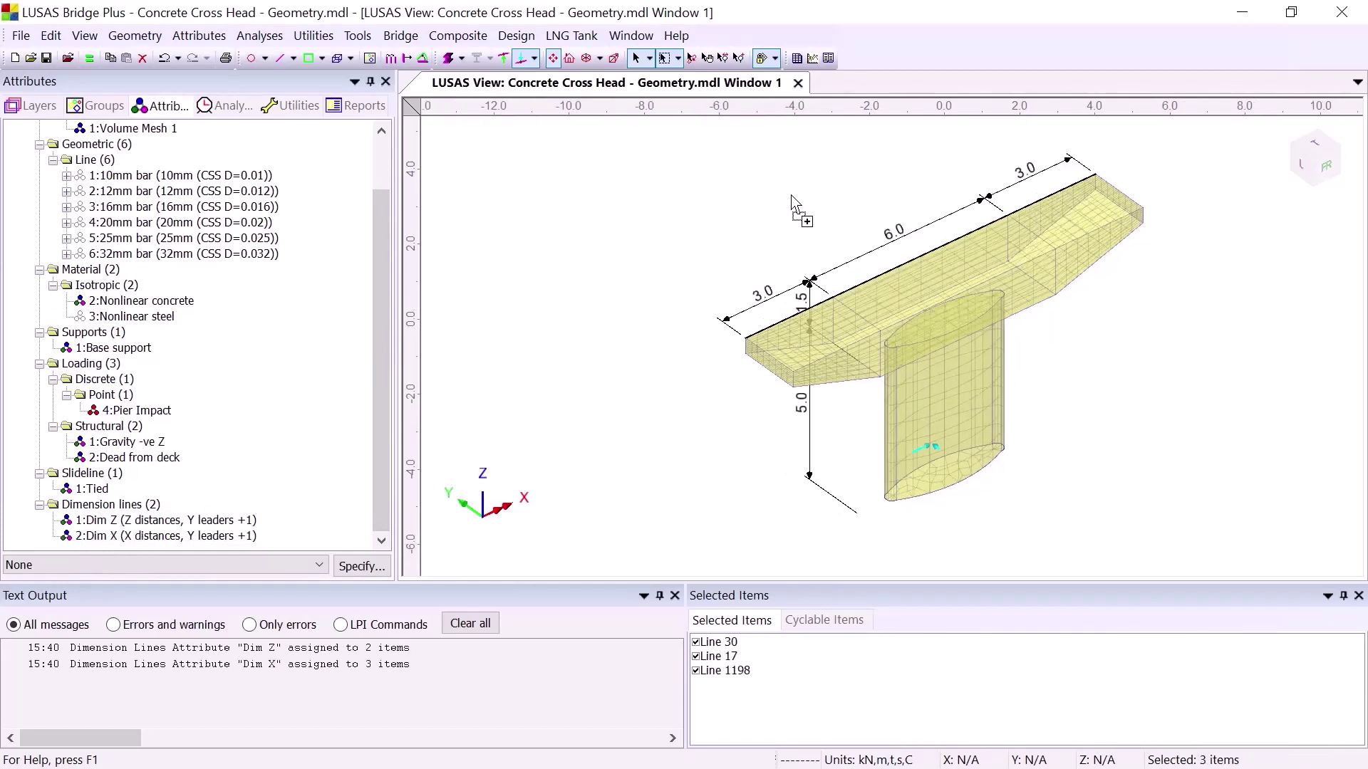
left_click(708, 208)
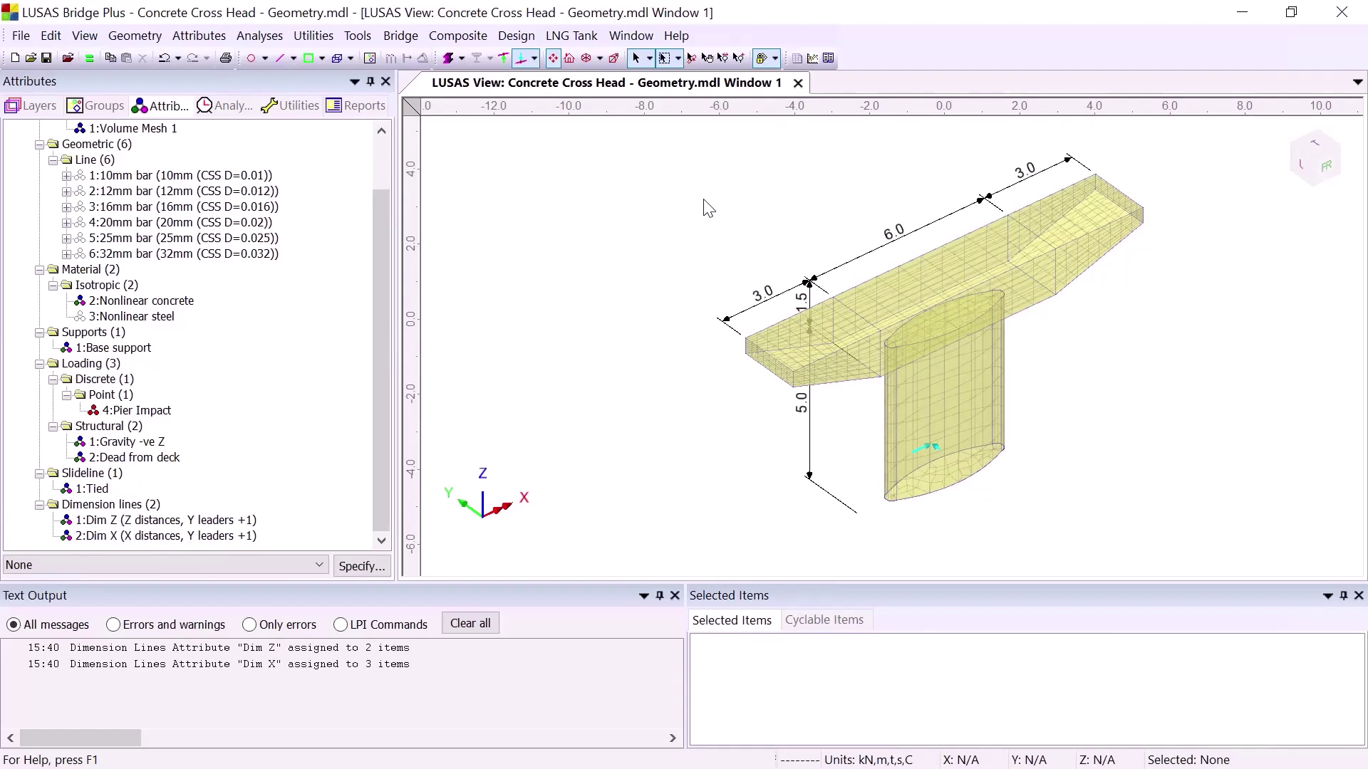
Turn off the visualised assignments of the Dim Z and Dim X dimension lines
right_click(195, 520)
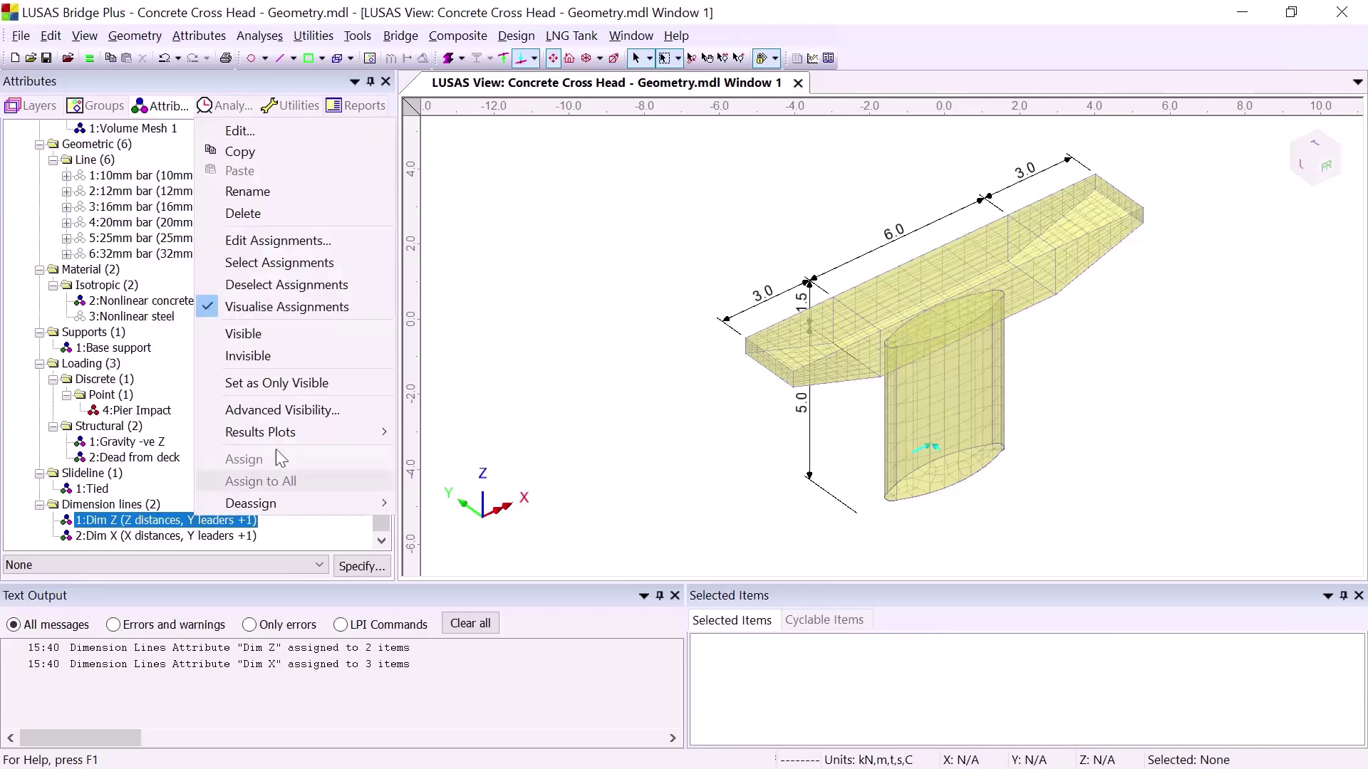
left_click(288, 308)
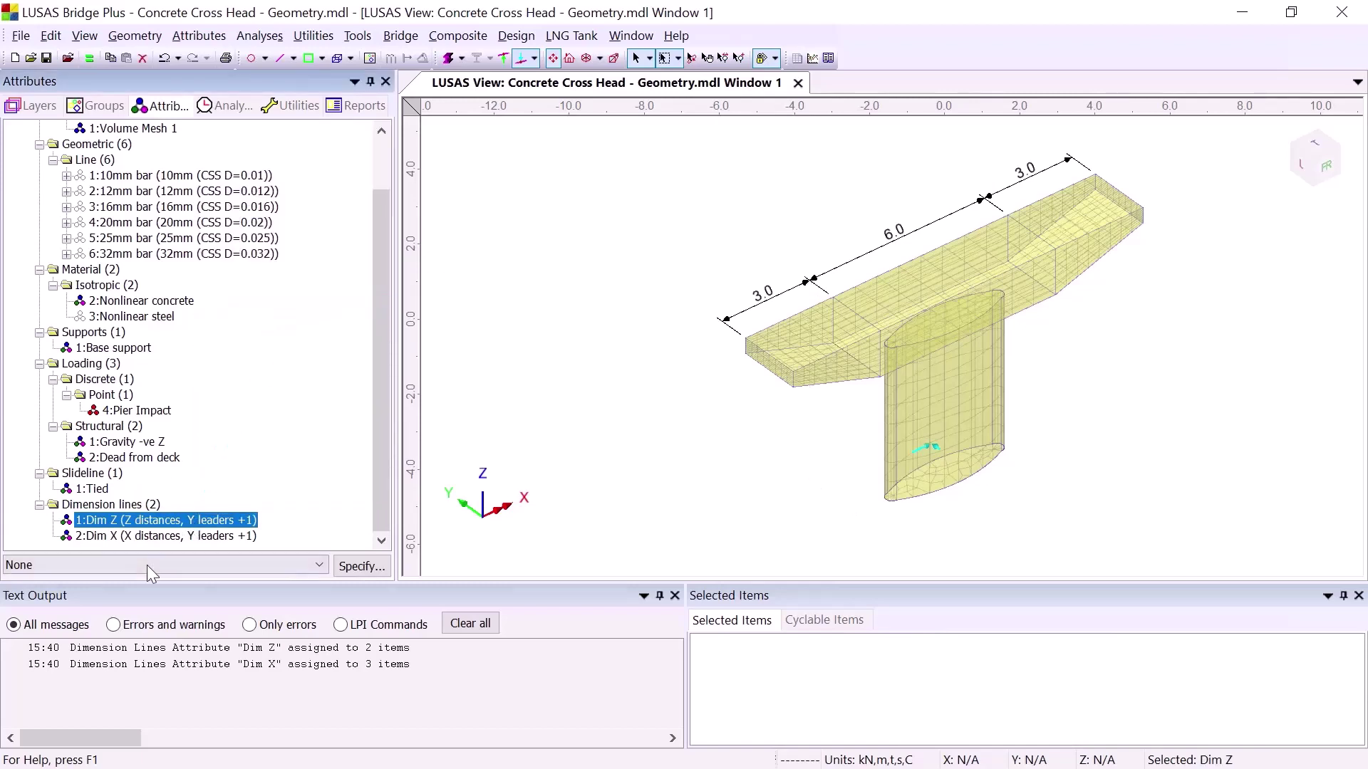
left_click(157, 537)
right_click(158, 539)
left_click(237, 329)
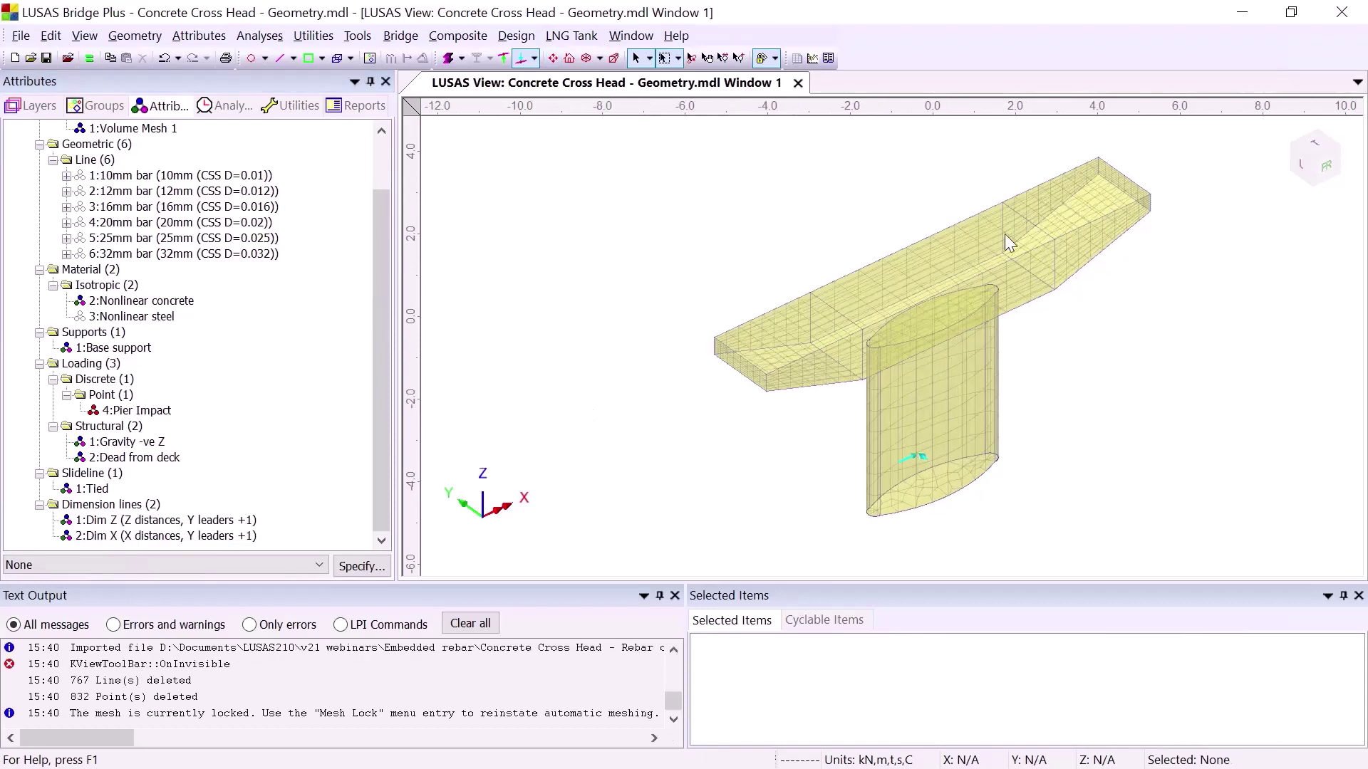
Import the rebar geometry from Concrete Cross Head - Rebar cage.dxf into the model
left_click(20, 36)
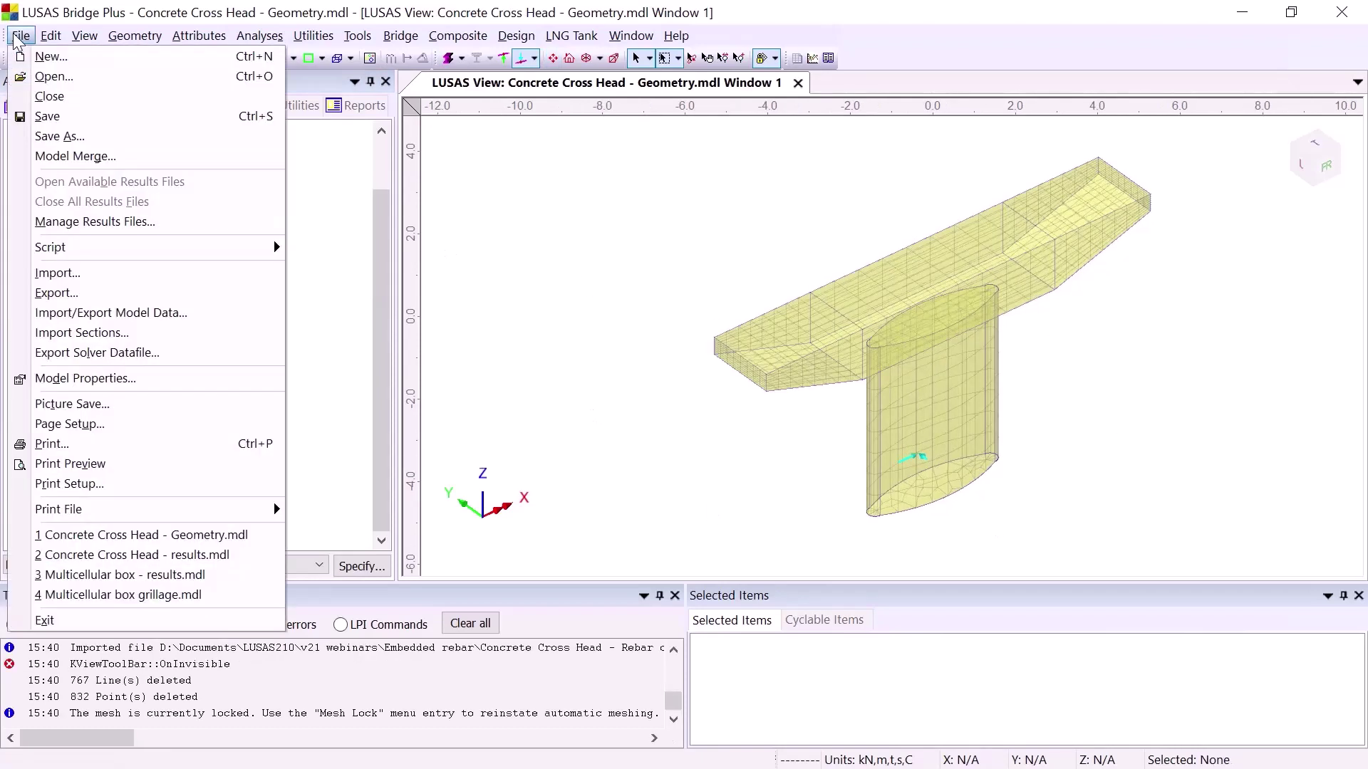
left_click(57, 273)
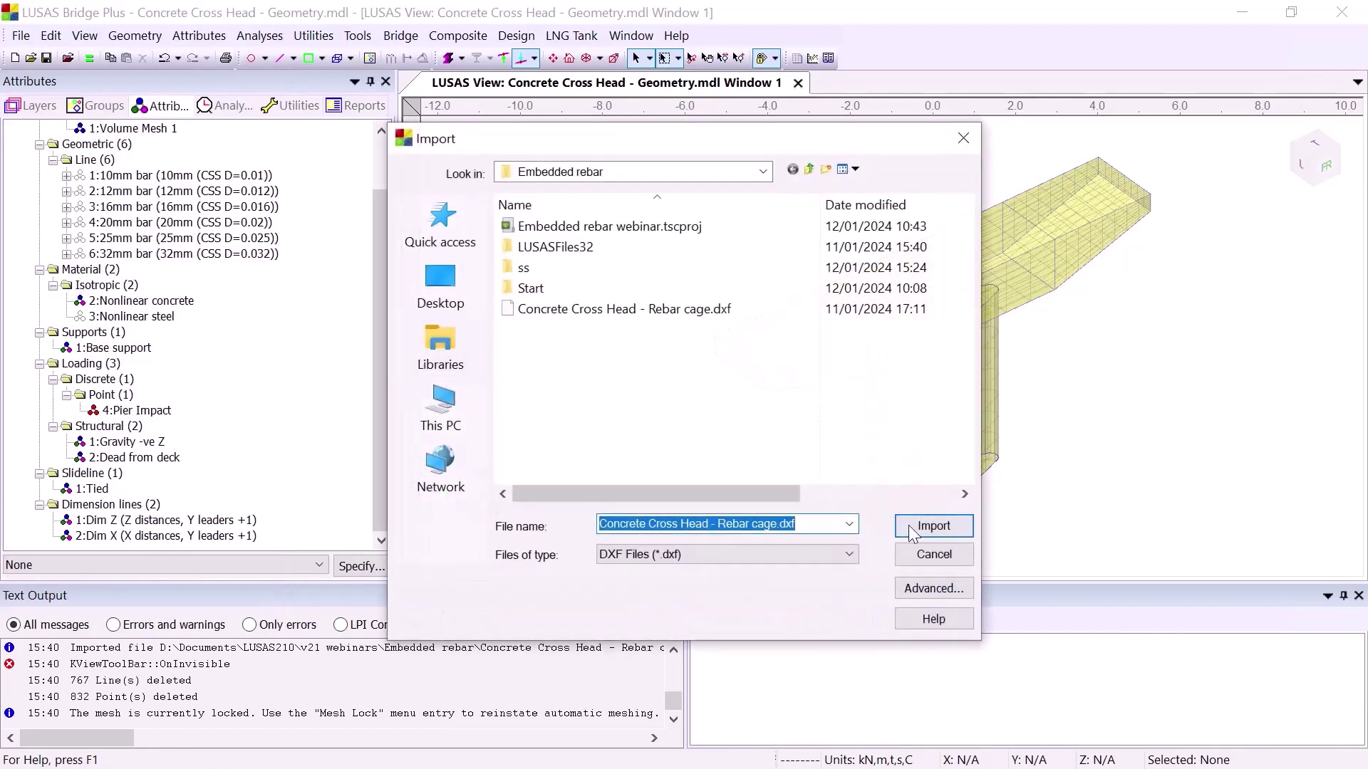
left_click(911, 531)
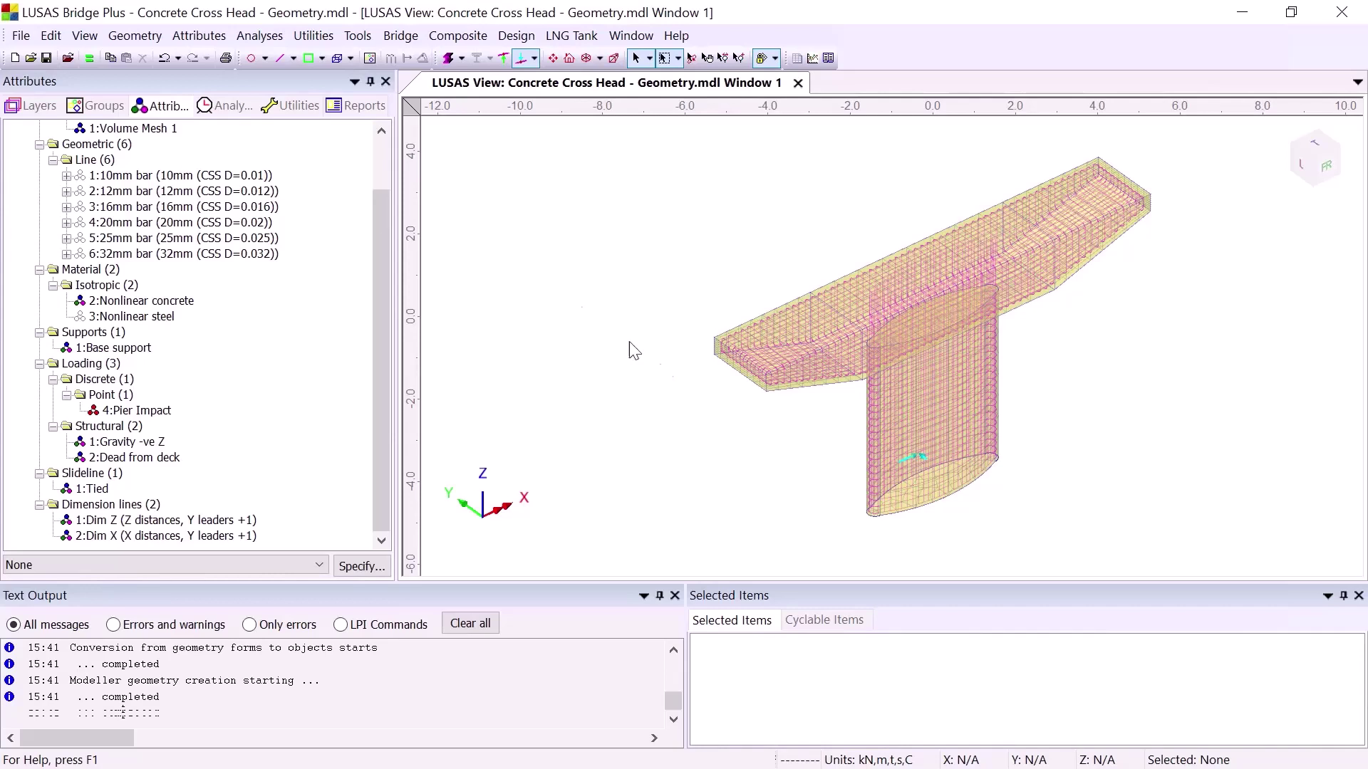
Create a line mesh attribute named Reinforcement Mesh using parasitic bar elements with linear interpolation
left_click(199, 35)
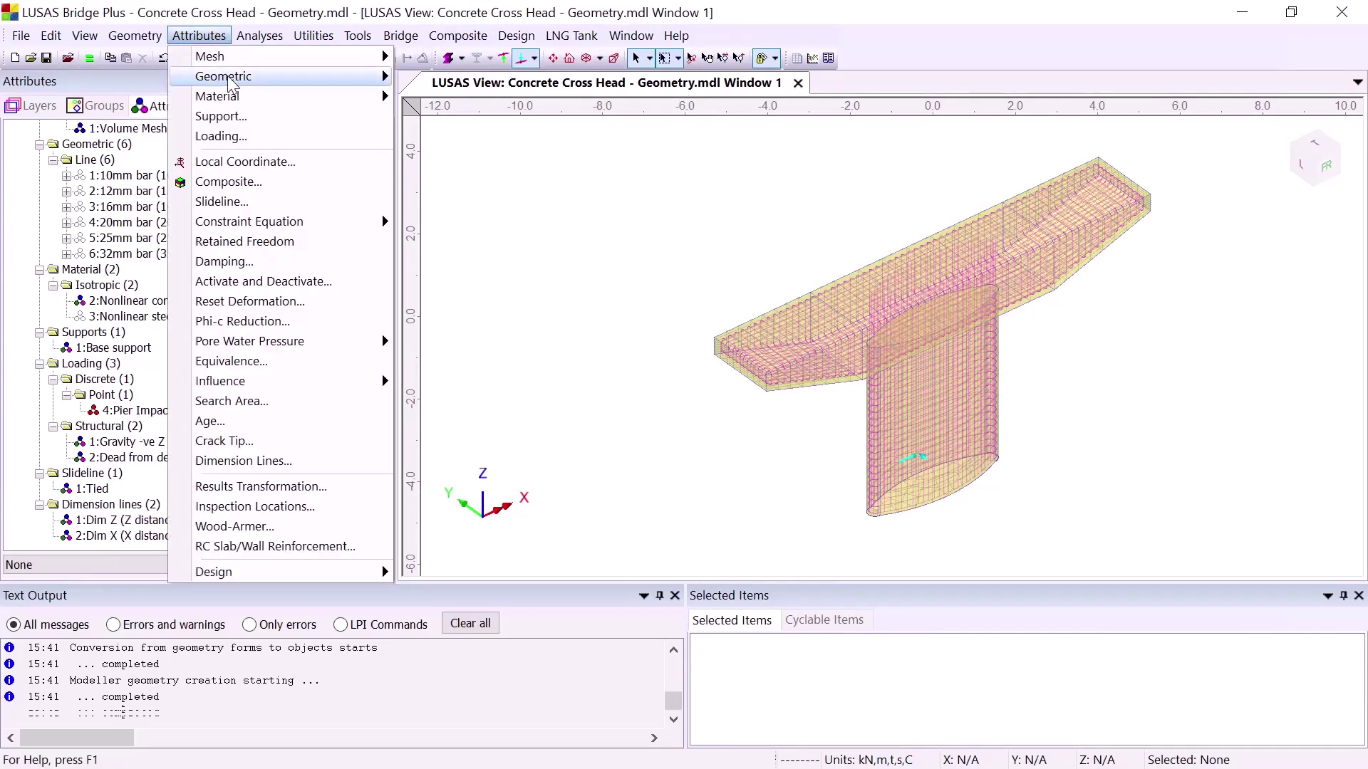
mouse_move(349, 56)
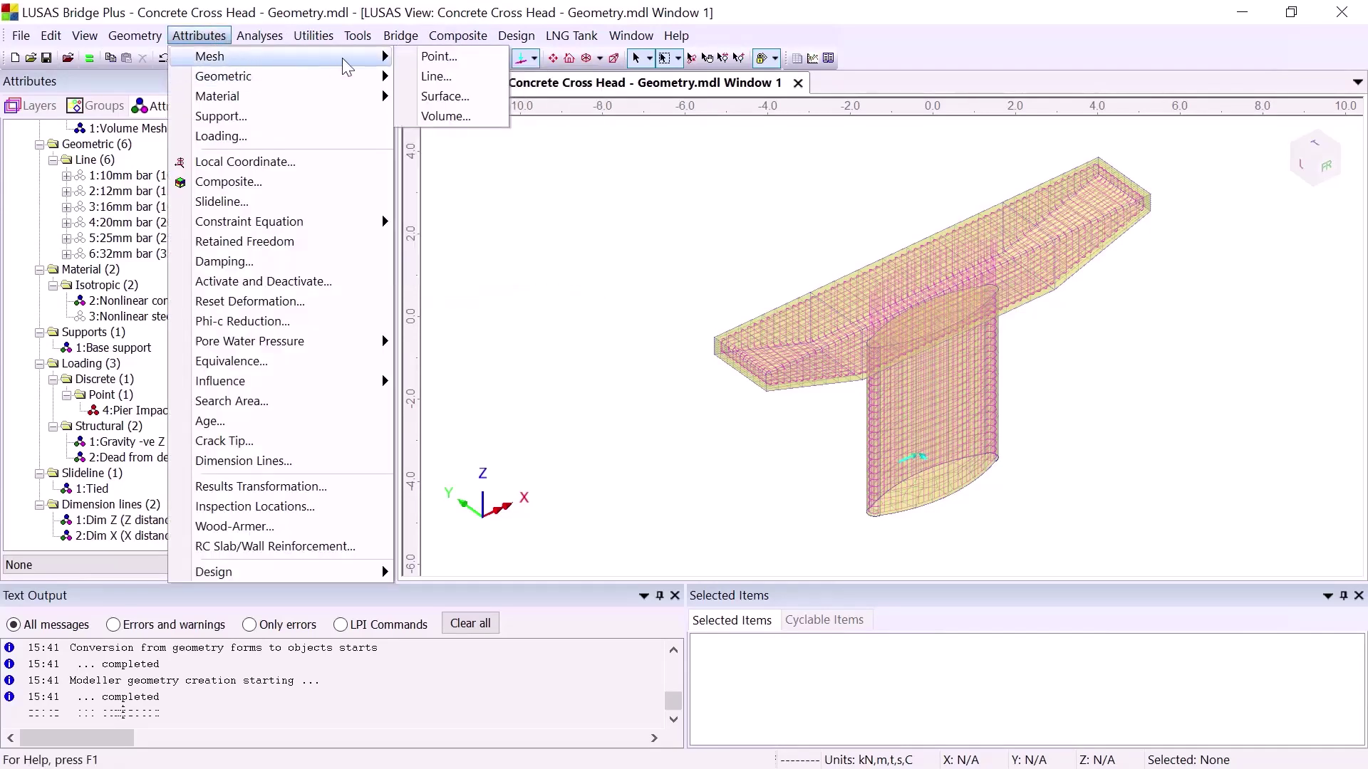
left_click(462, 80)
left_click(604, 298)
left_click(570, 519)
double_click(653, 549)
type("Reinforcement Mesh")
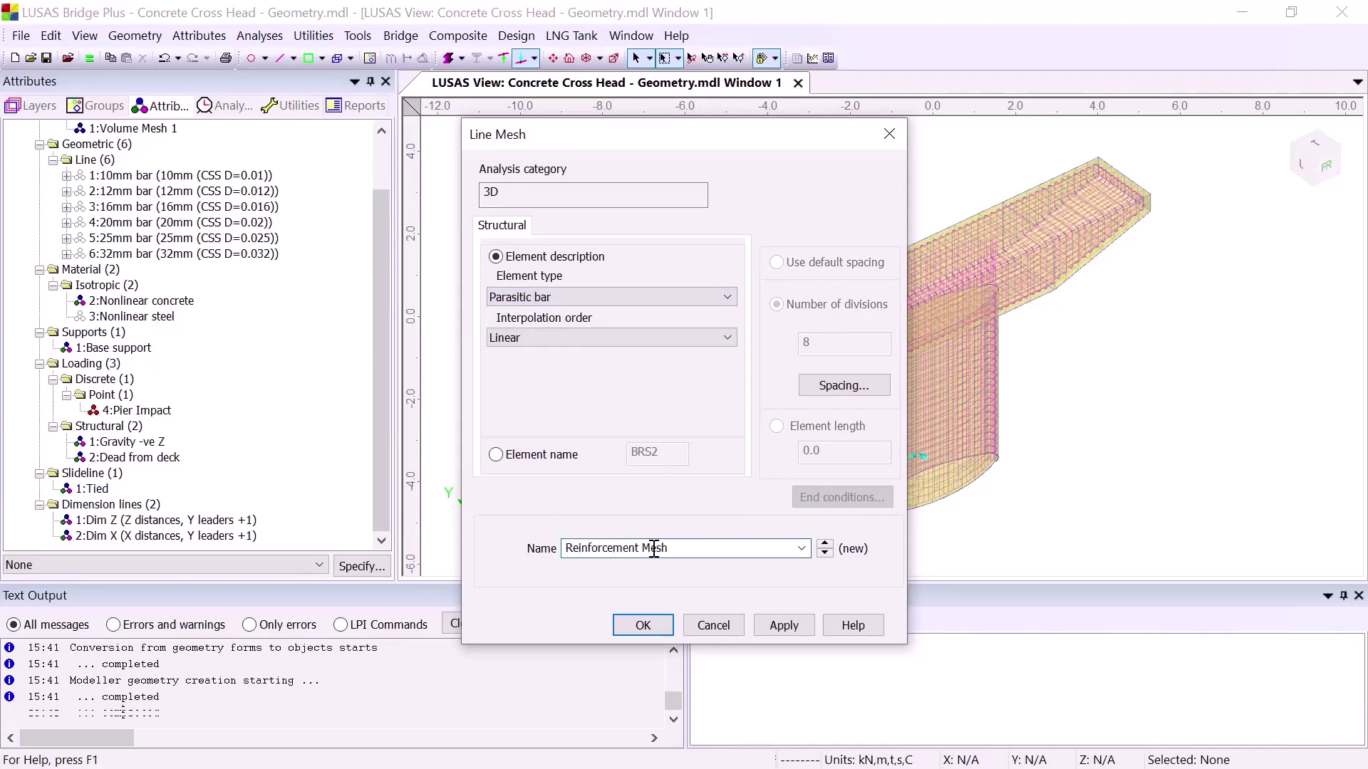
left_click(643, 626)
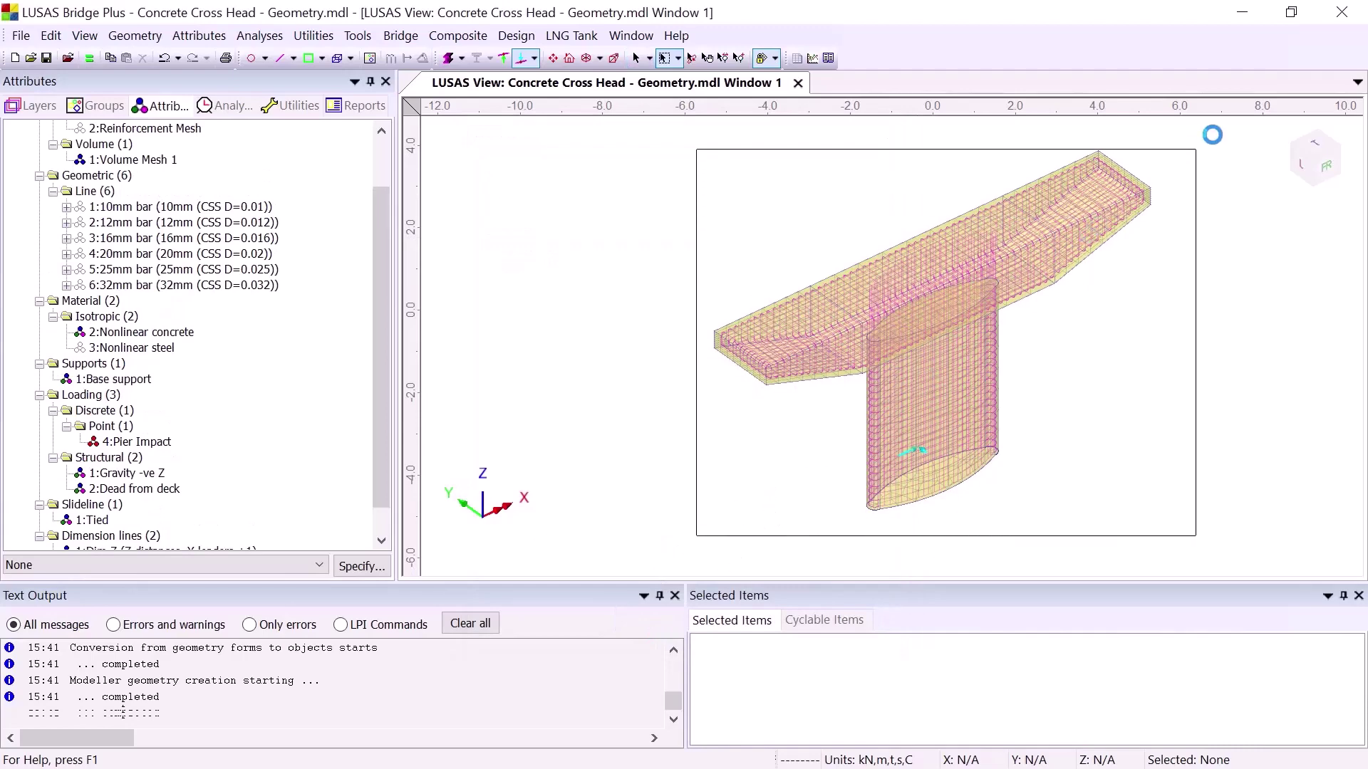
Make the concrete volumes invisible together with their lower order objects, leaving only the rebar cage displayed
right_click(852, 174)
left_click(910, 288)
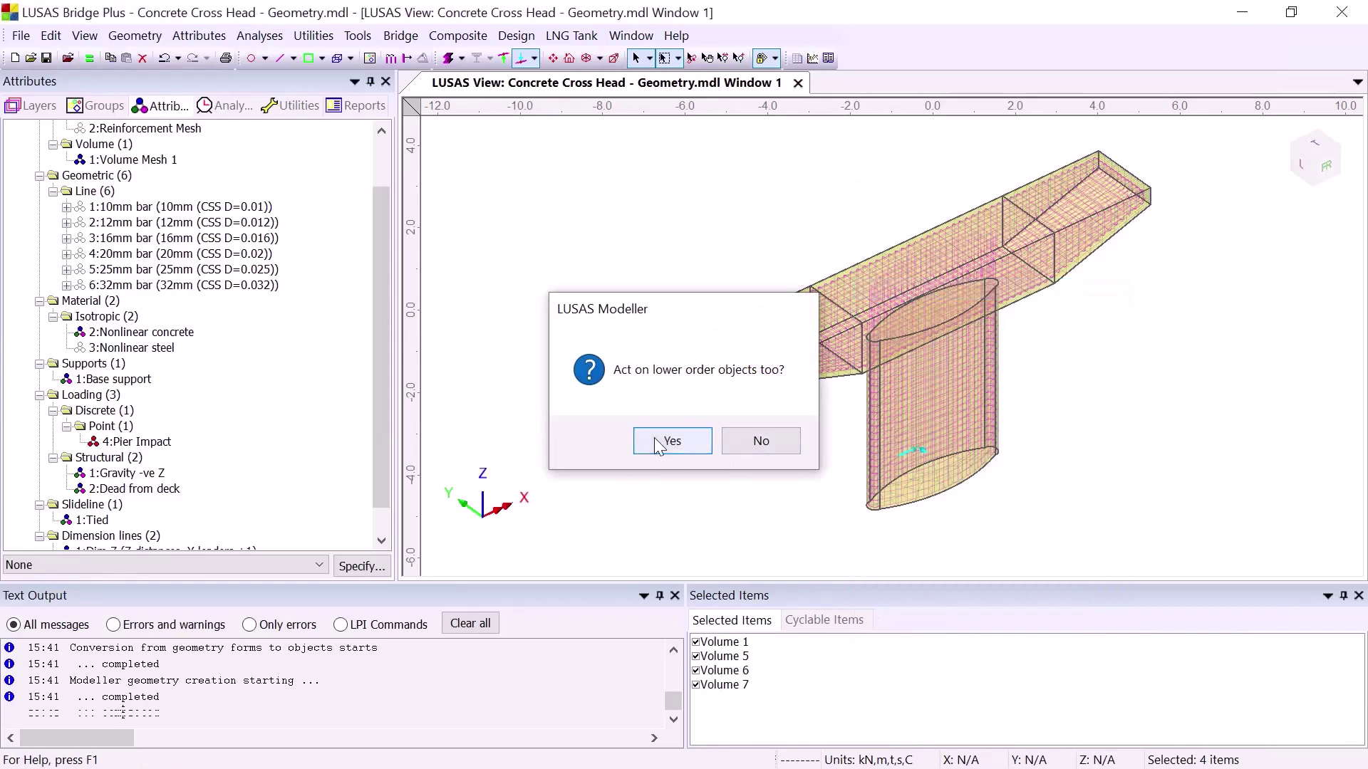
left_click(657, 443)
Assign the Reinforcement Mesh attribute to all lines of the rebar cage and clear the selection
left_click_drag(690, 537, 1160, 170)
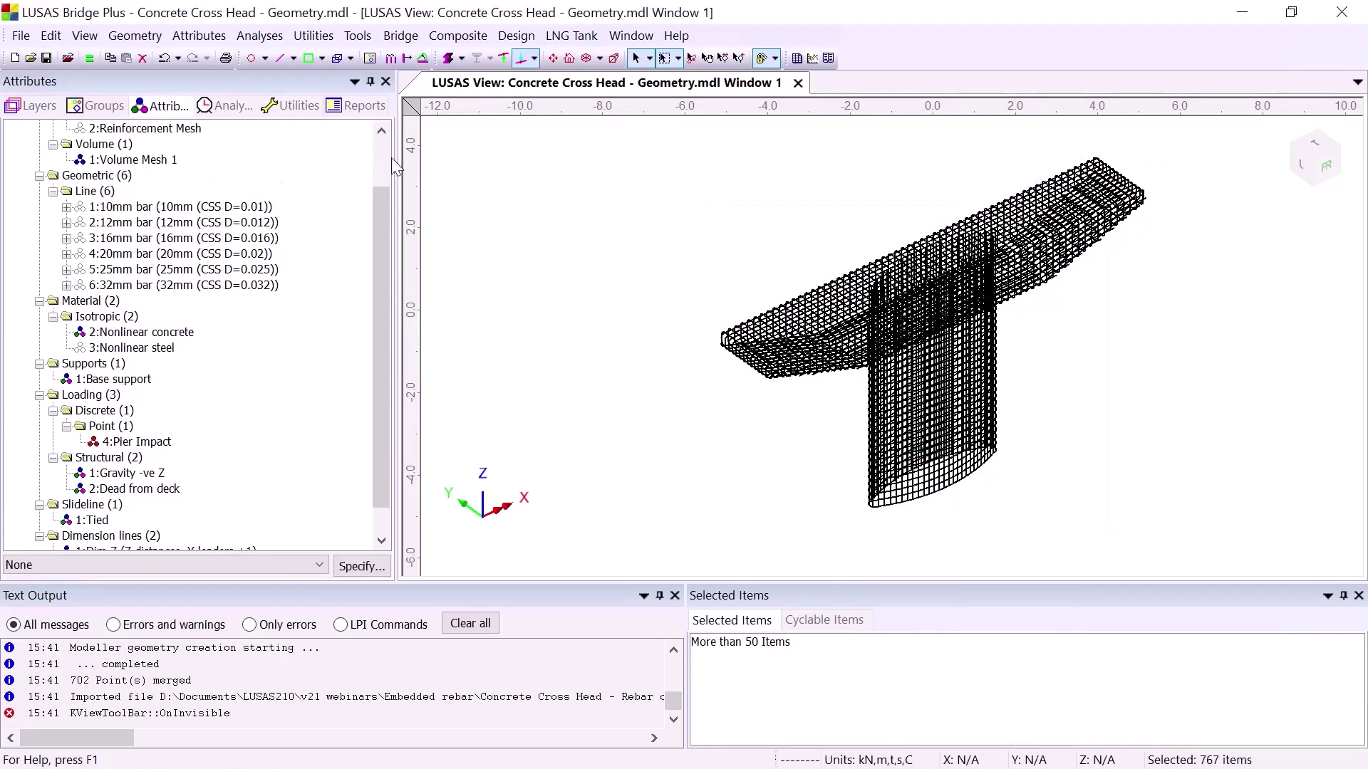
scroll(386, 159, "up", 2)
left_click_drag(152, 201, 740, 306)
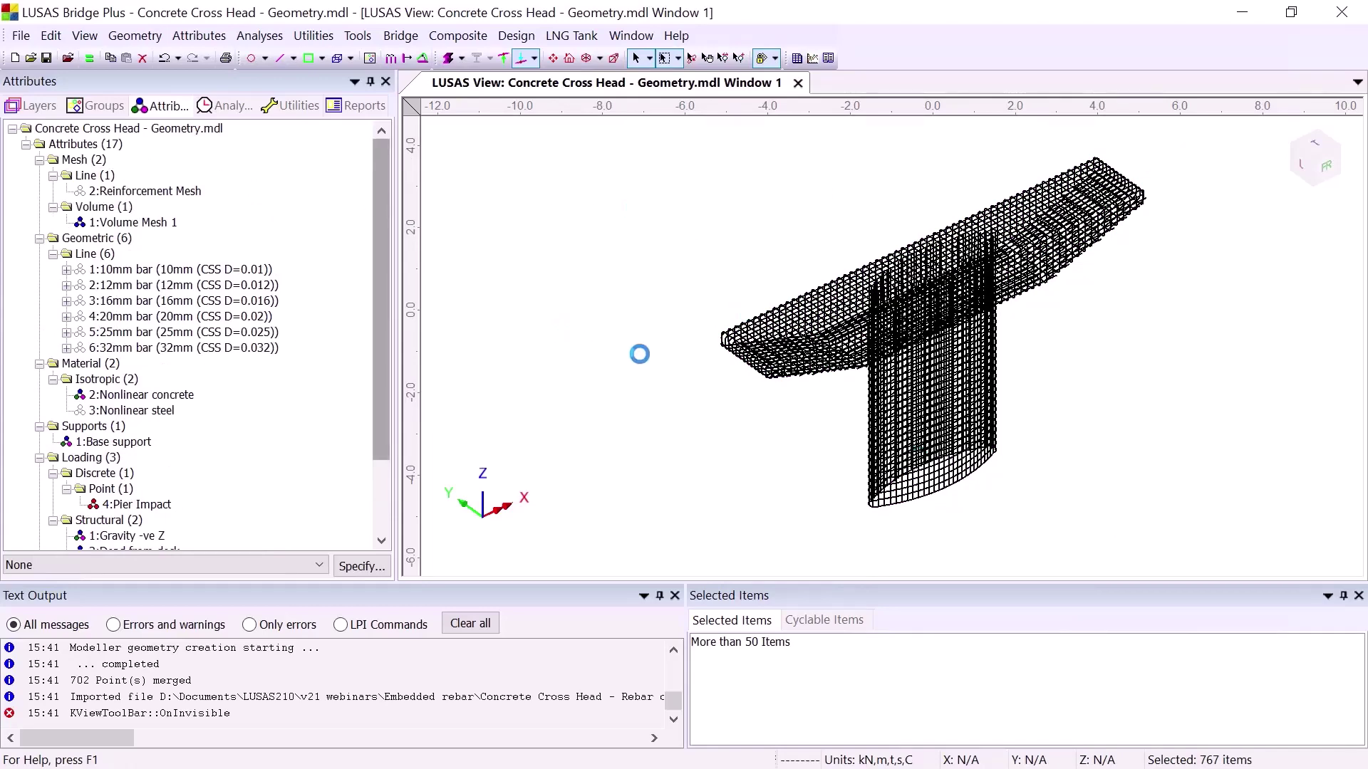
left_click(644, 363)
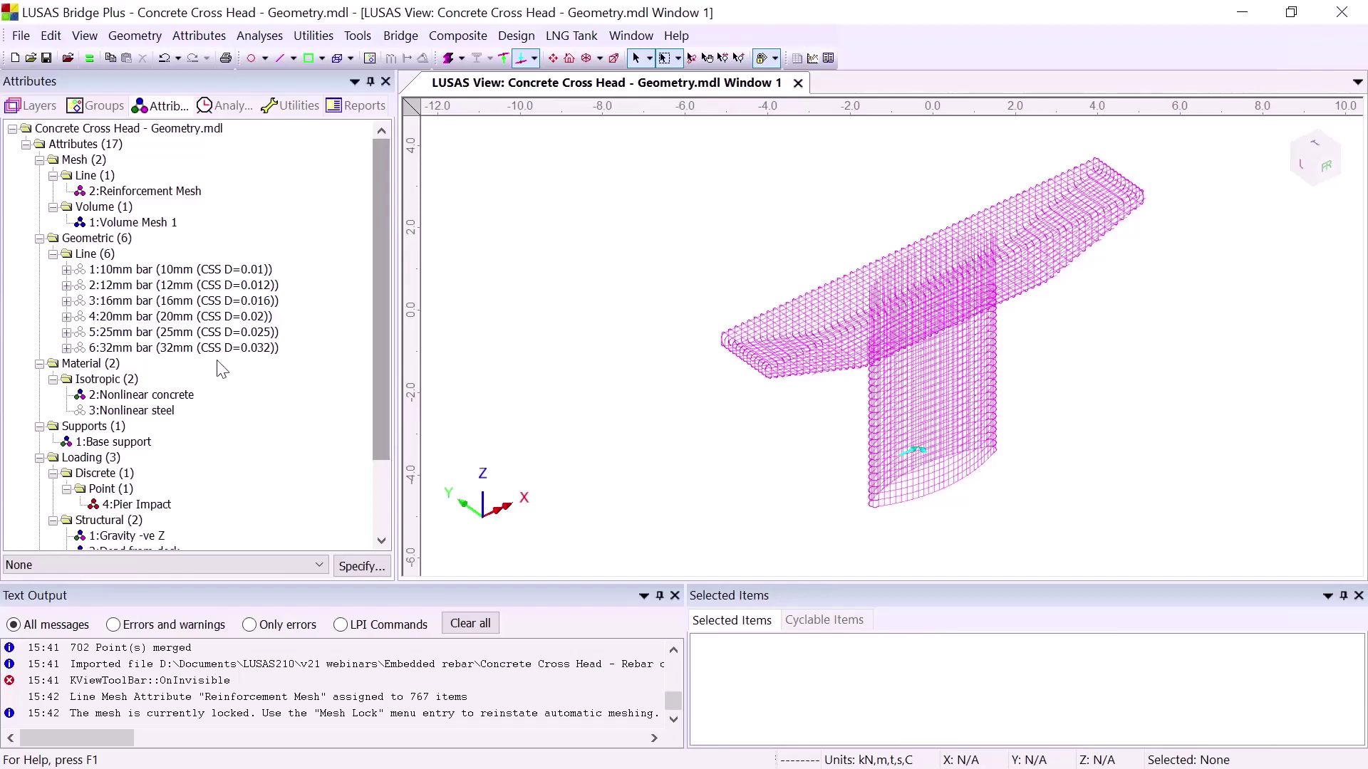
Assign the 12mm bar geometric attribute to all rebar cage lines for Analysis 1
left_click_drag(707, 522, 1176, 125)
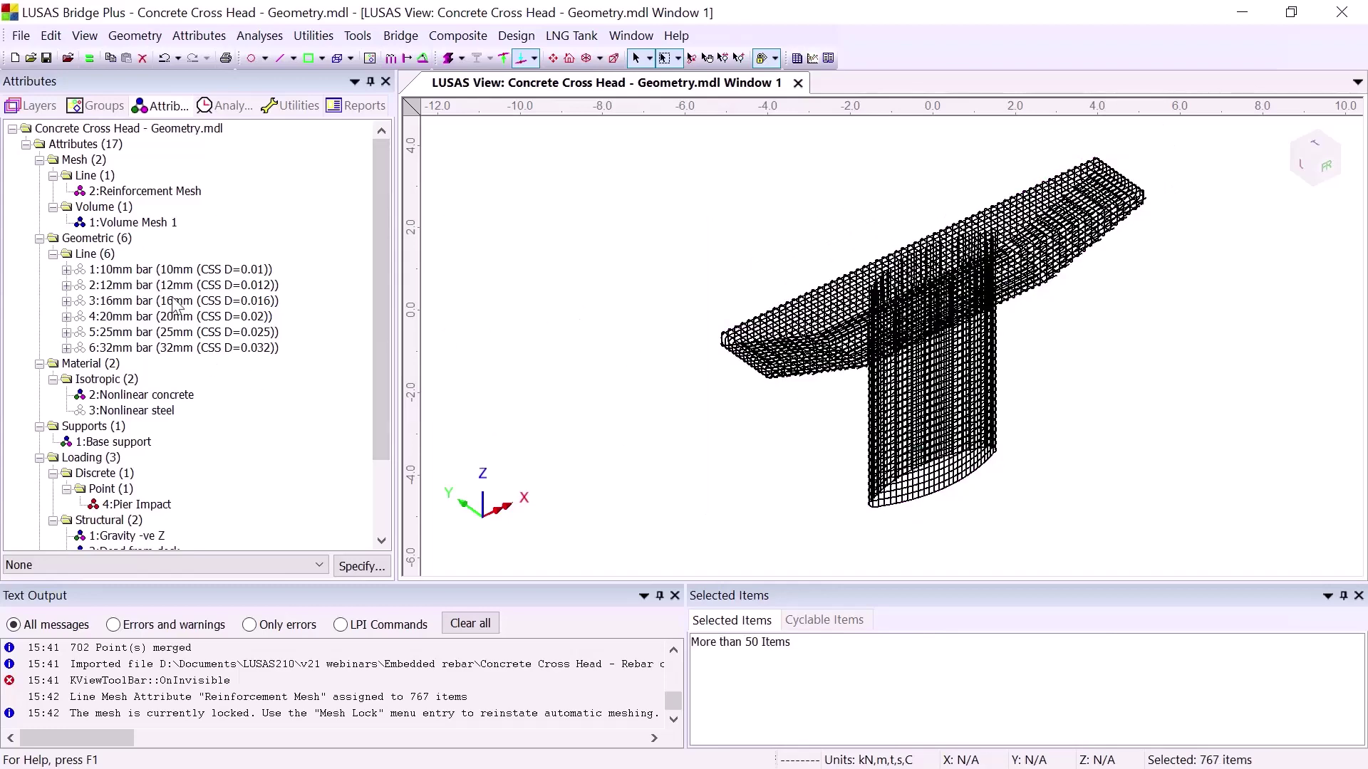
left_click_drag(109, 285, 776, 224)
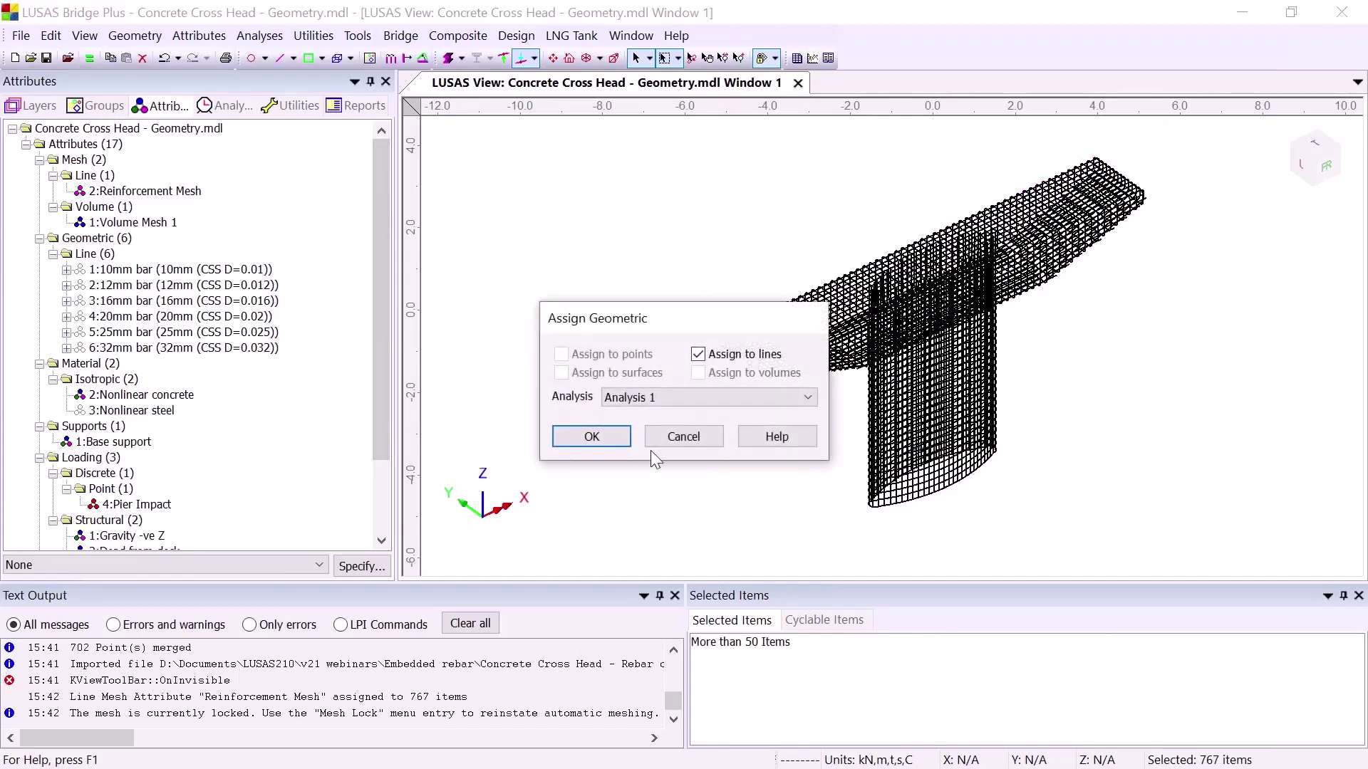
left_click(597, 436)
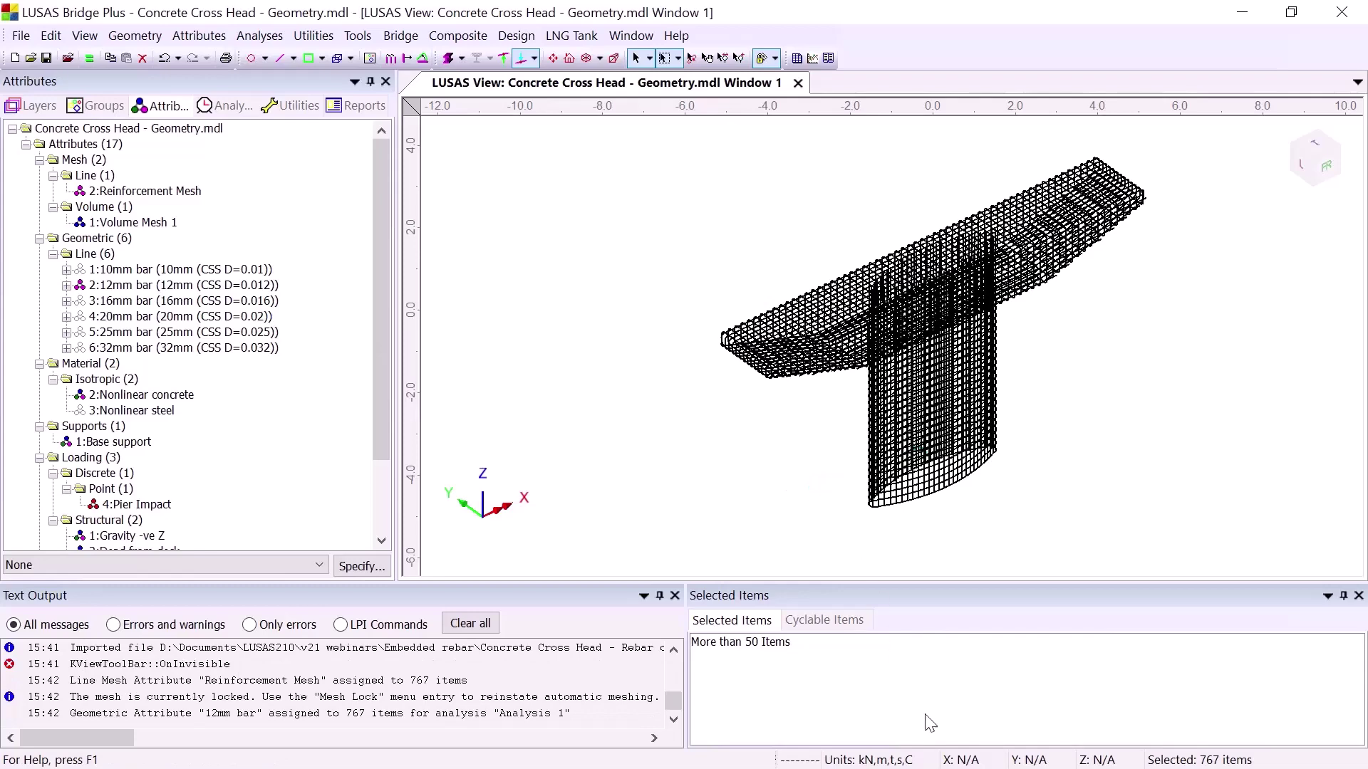
Assign the 20mm bar geometric attribute to the longitudinal bars along the top of the cross head for Analysis 1
left_click(1026, 760)
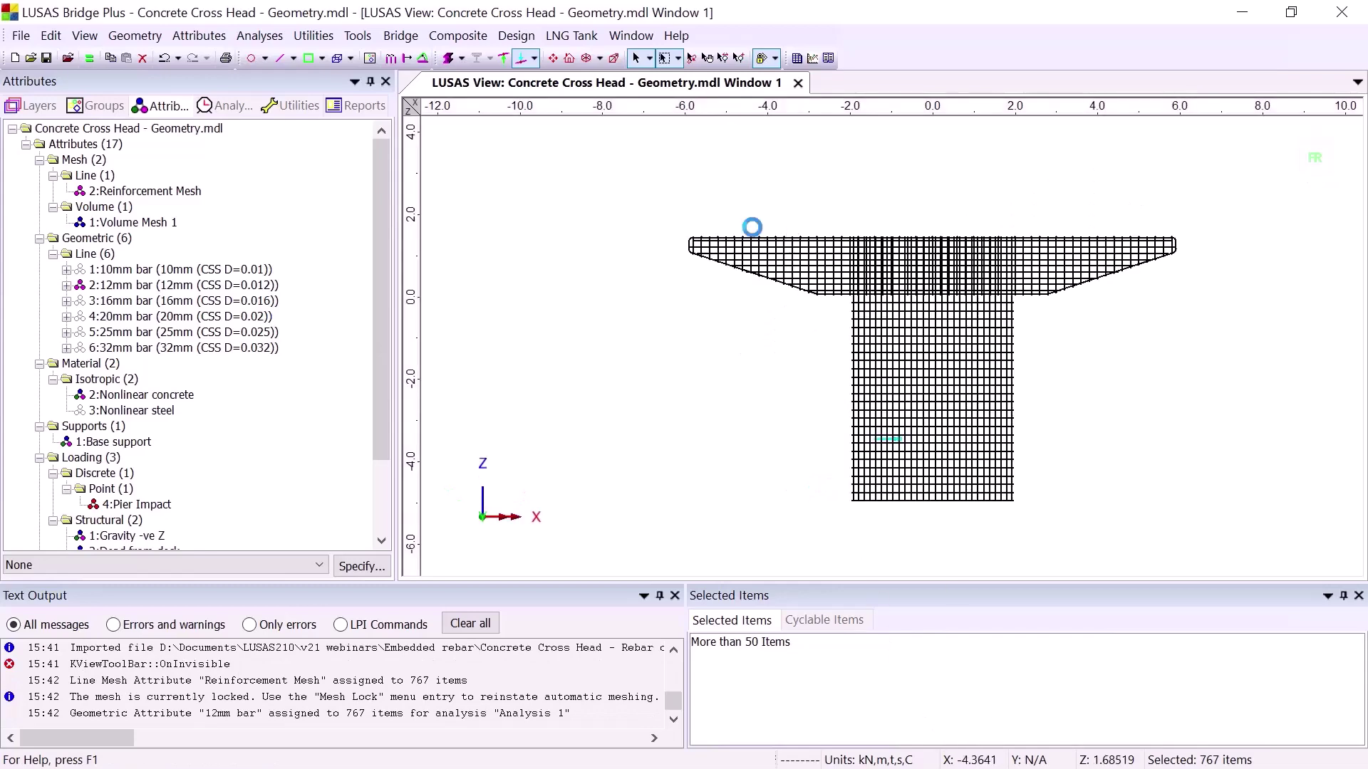
scroll(751, 227, "up", 3)
middle_click_drag(742, 198, 766, 290)
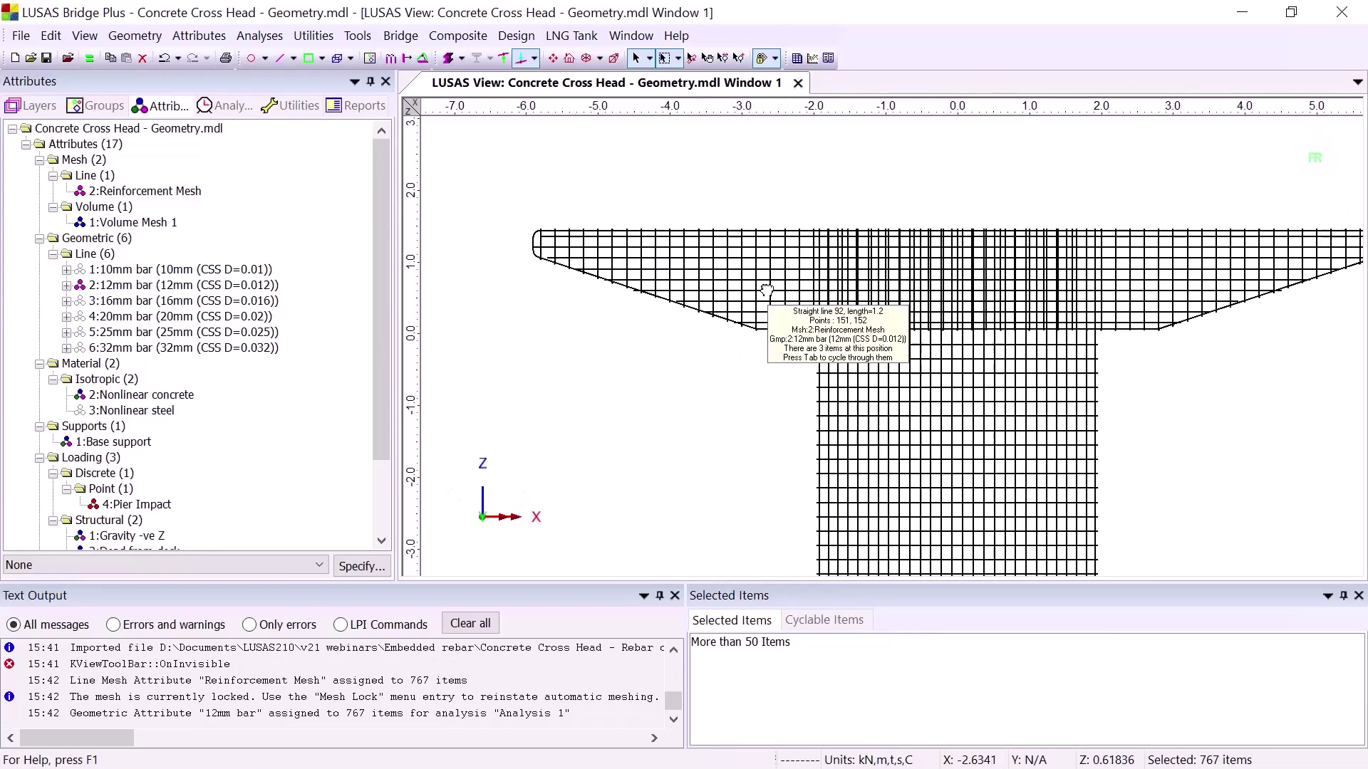
left_click_drag(743, 159, 748, 233, "alt")
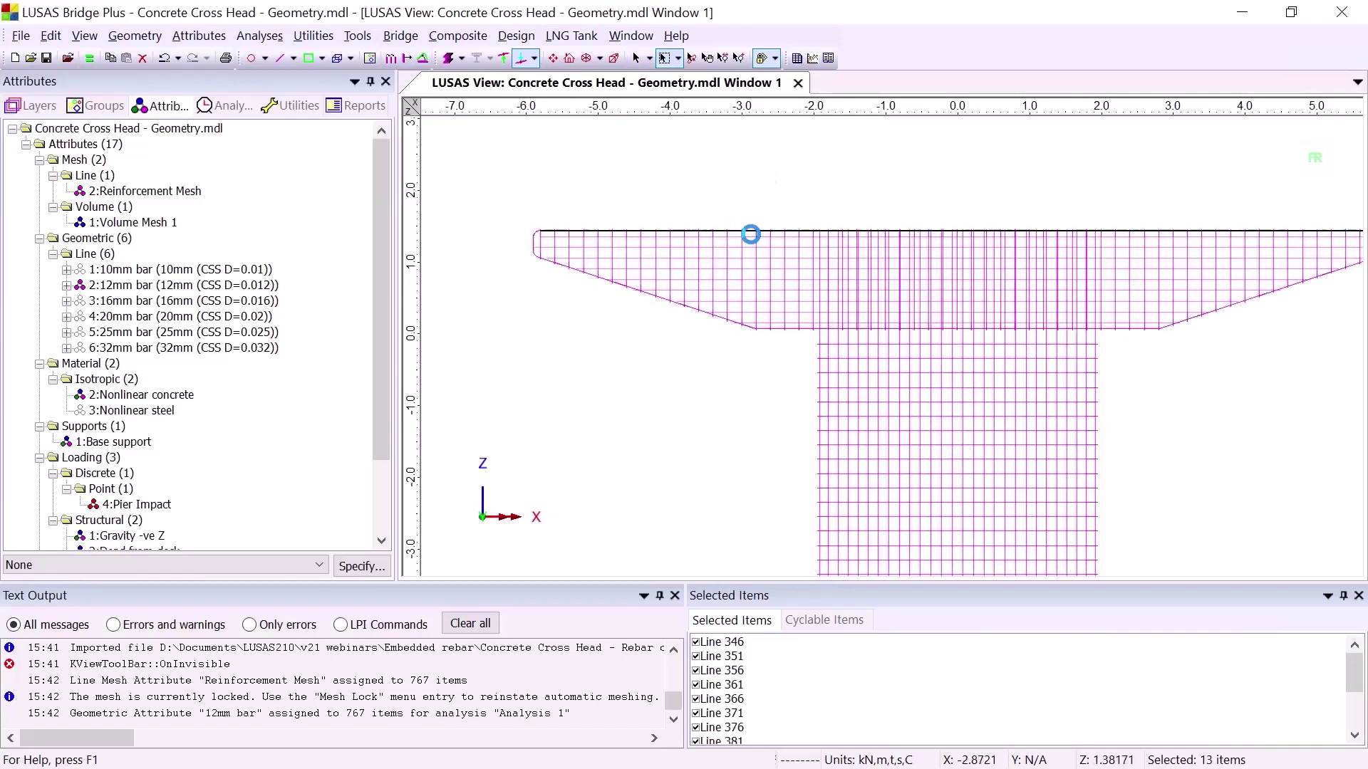
middle_click_drag(693, 202, 746, 281)
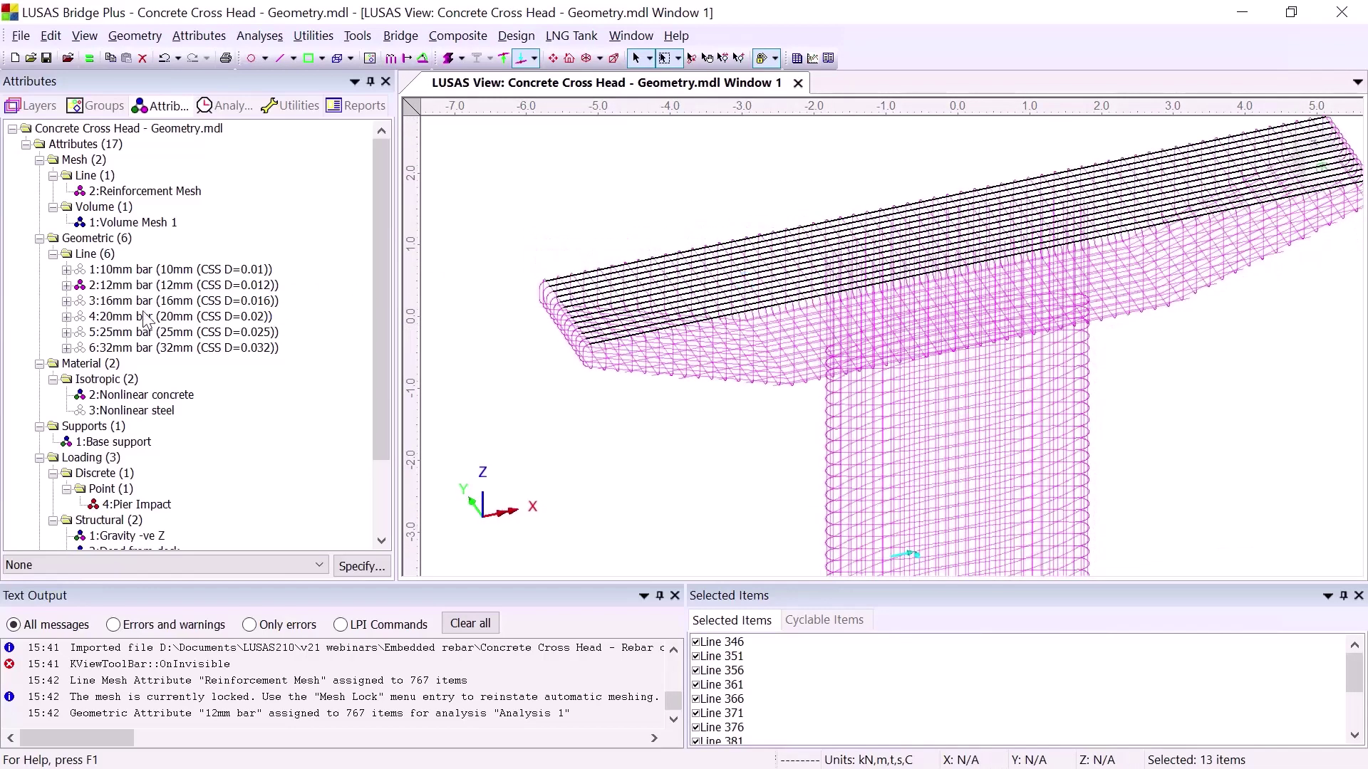
left_click_drag(114, 320, 723, 187)
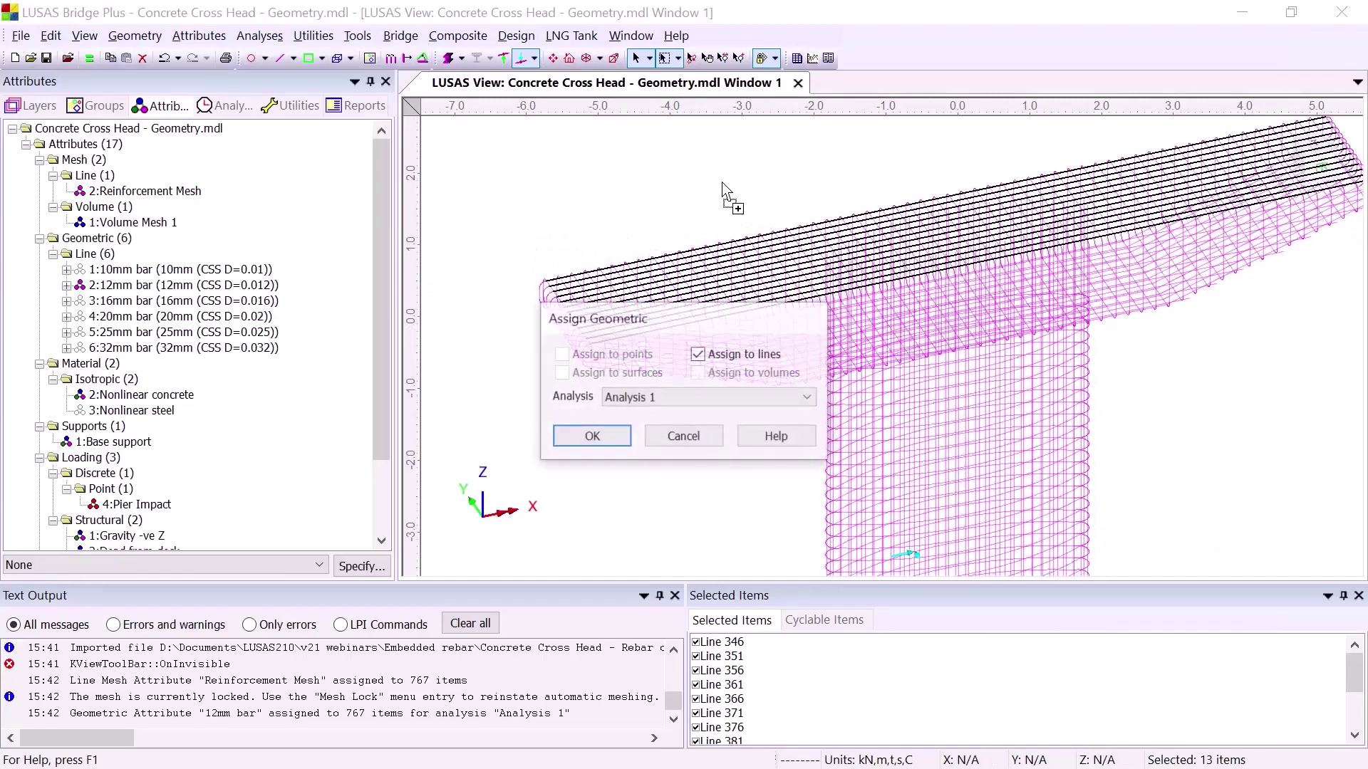
left_click(592, 436)
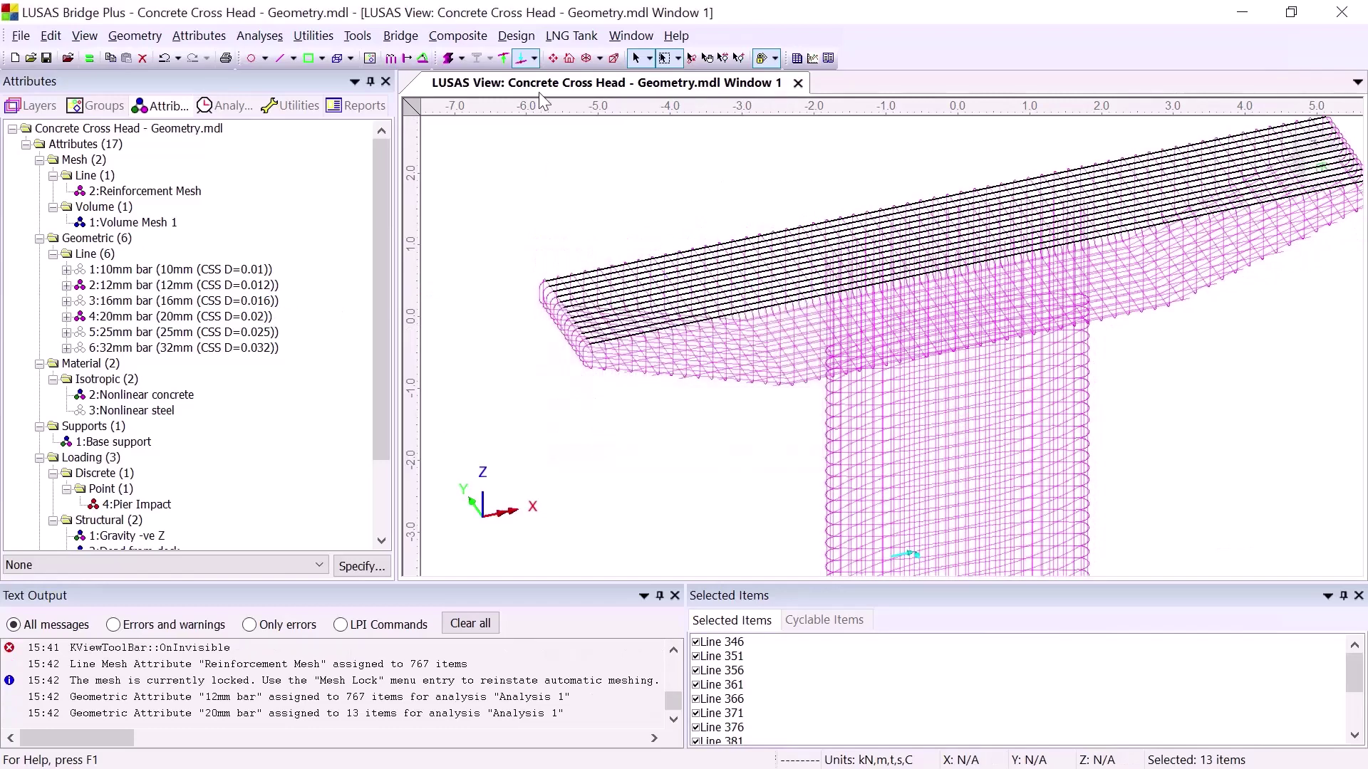
Assign the Nonlinear steel material to all rebar cage lines for all analysis loadcases of Analysis 1
left_click(585, 58)
left_click(553, 58)
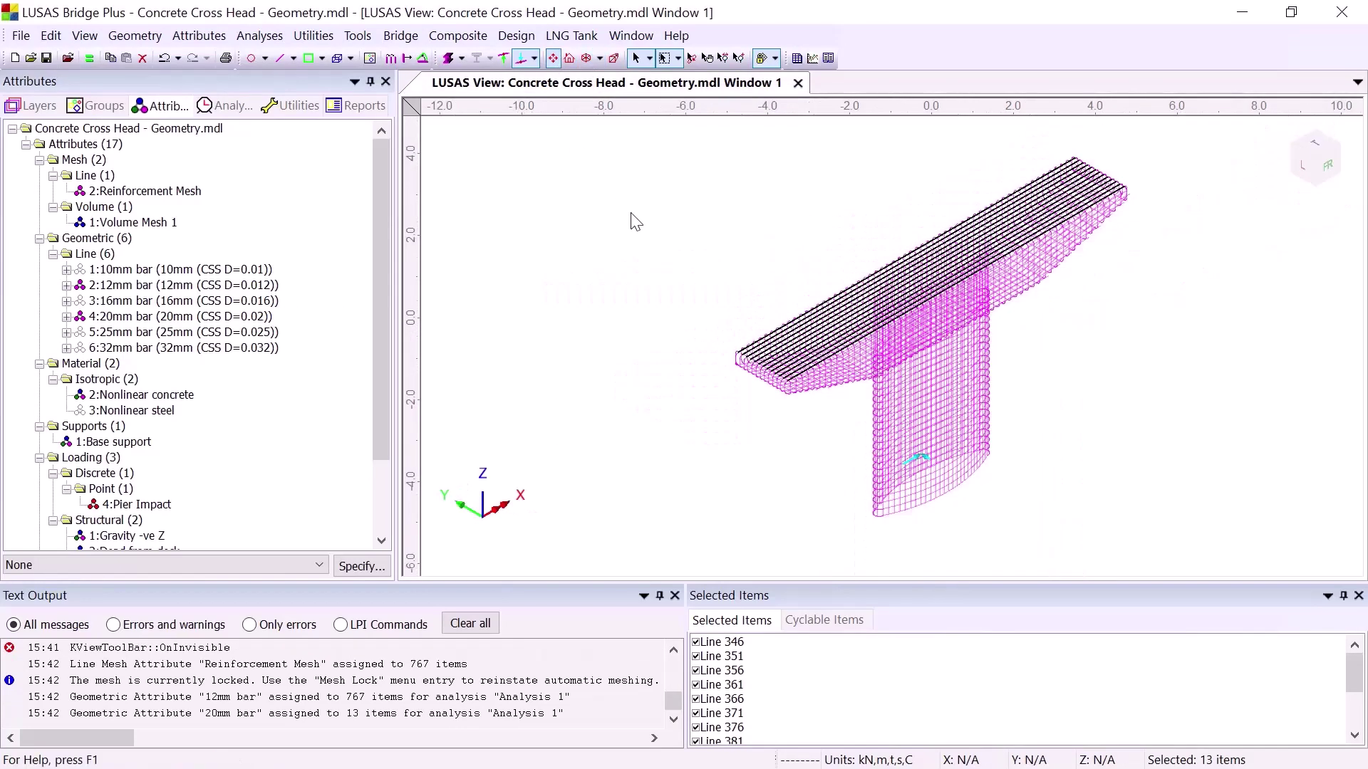
left_click(637, 291)
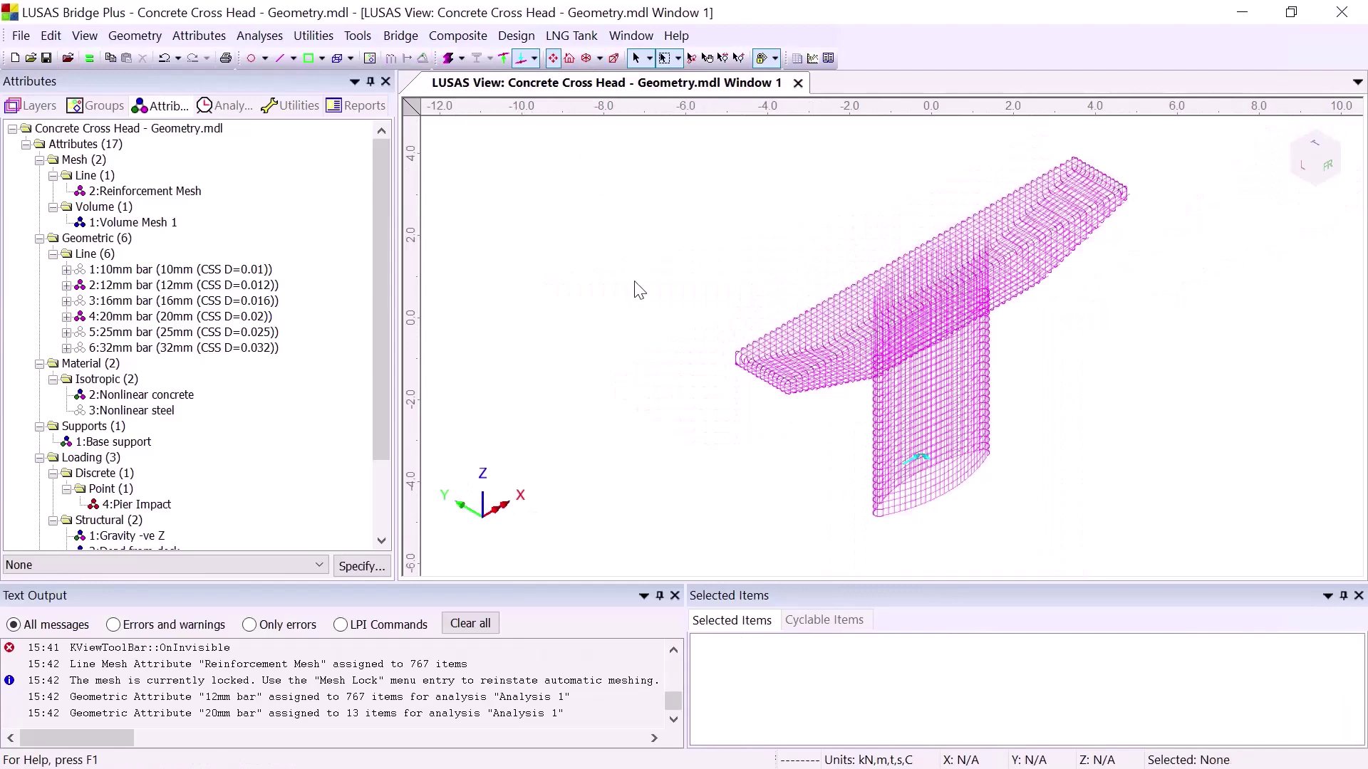
left_click_drag(689, 539, 1096, 281)
left_click_drag(146, 412, 849, 182)
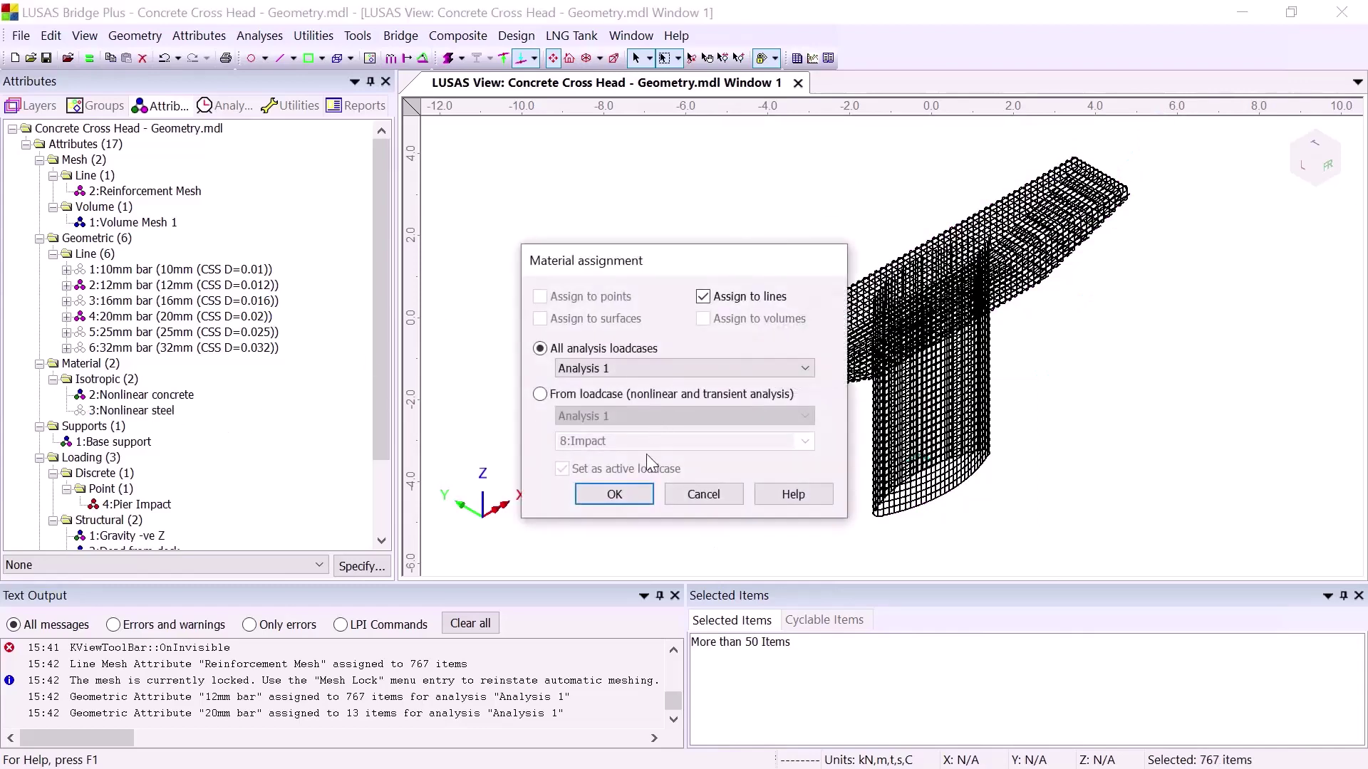
left_click(627, 493)
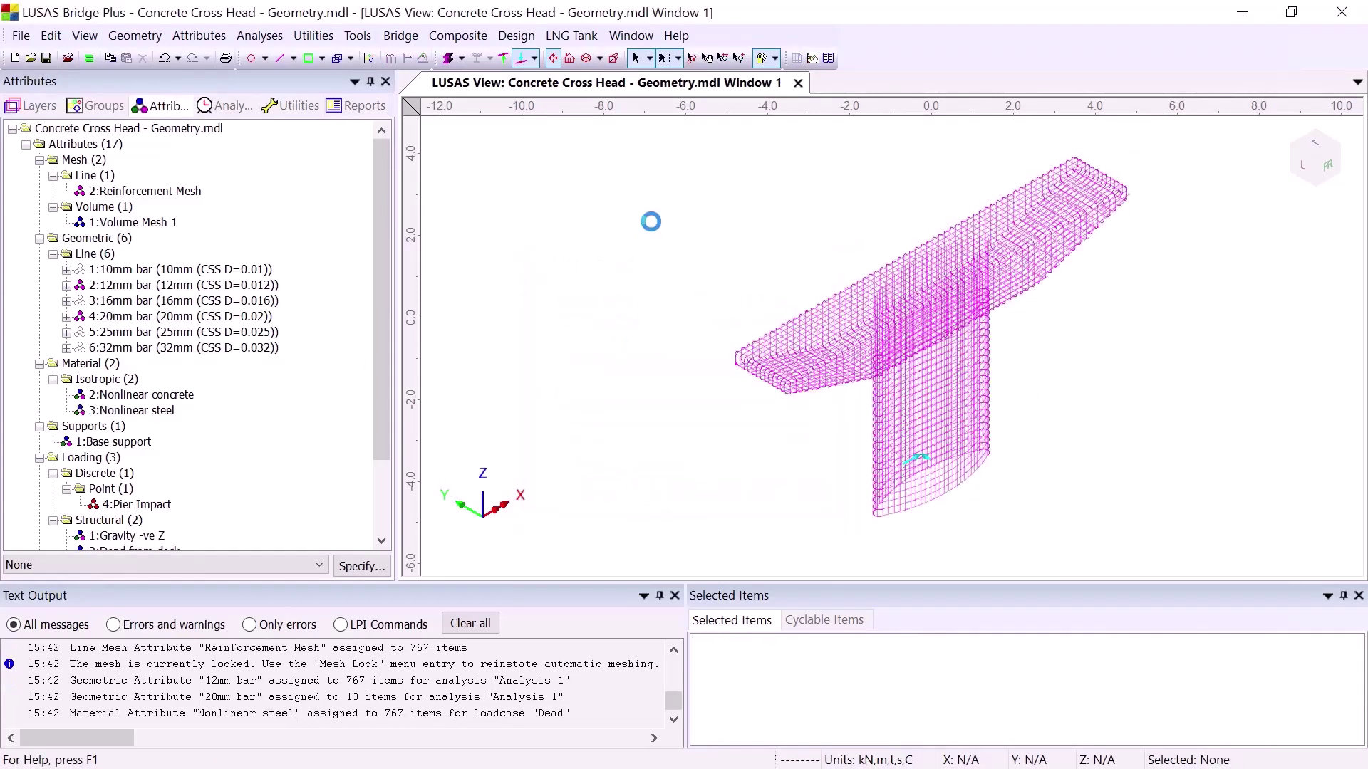
Make the entire model visible and review the component values of the Nonlinear concrete material
right_click(656, 212)
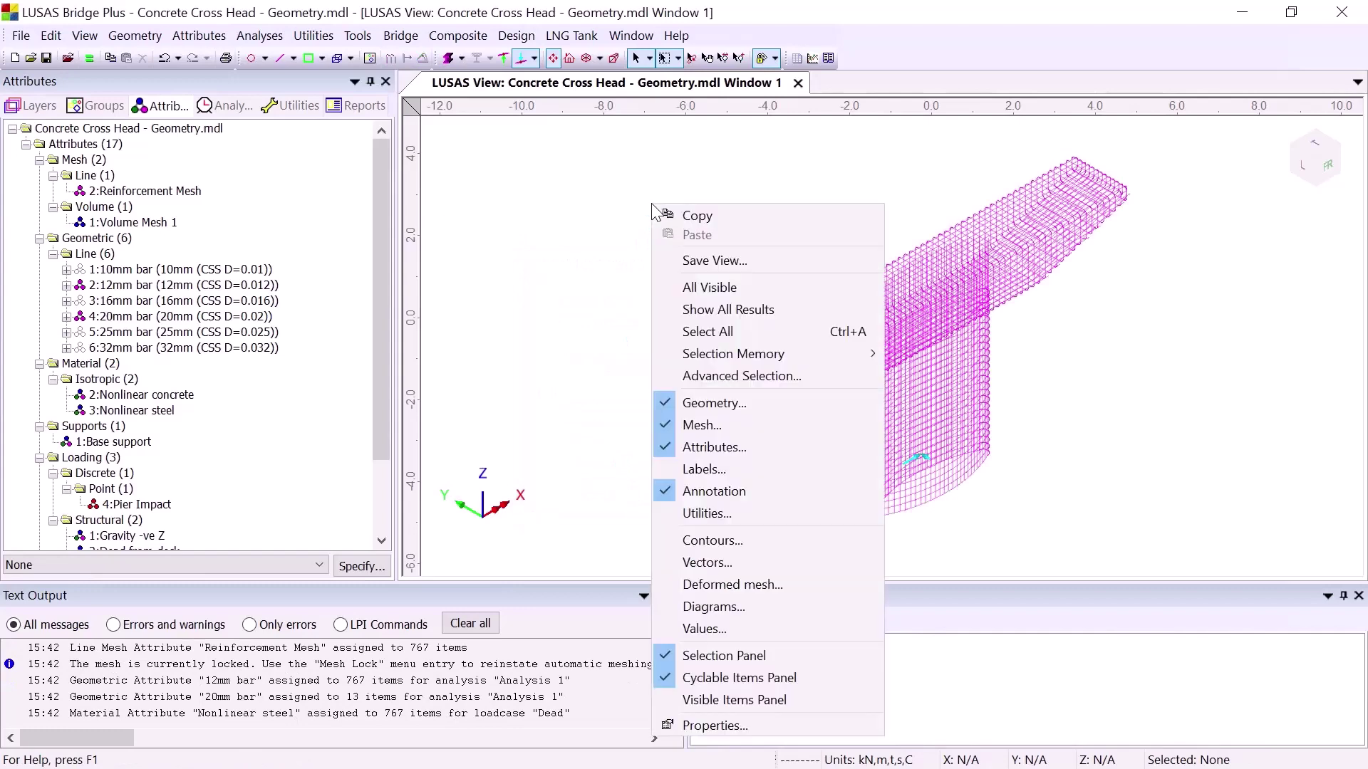
left_click(720, 295)
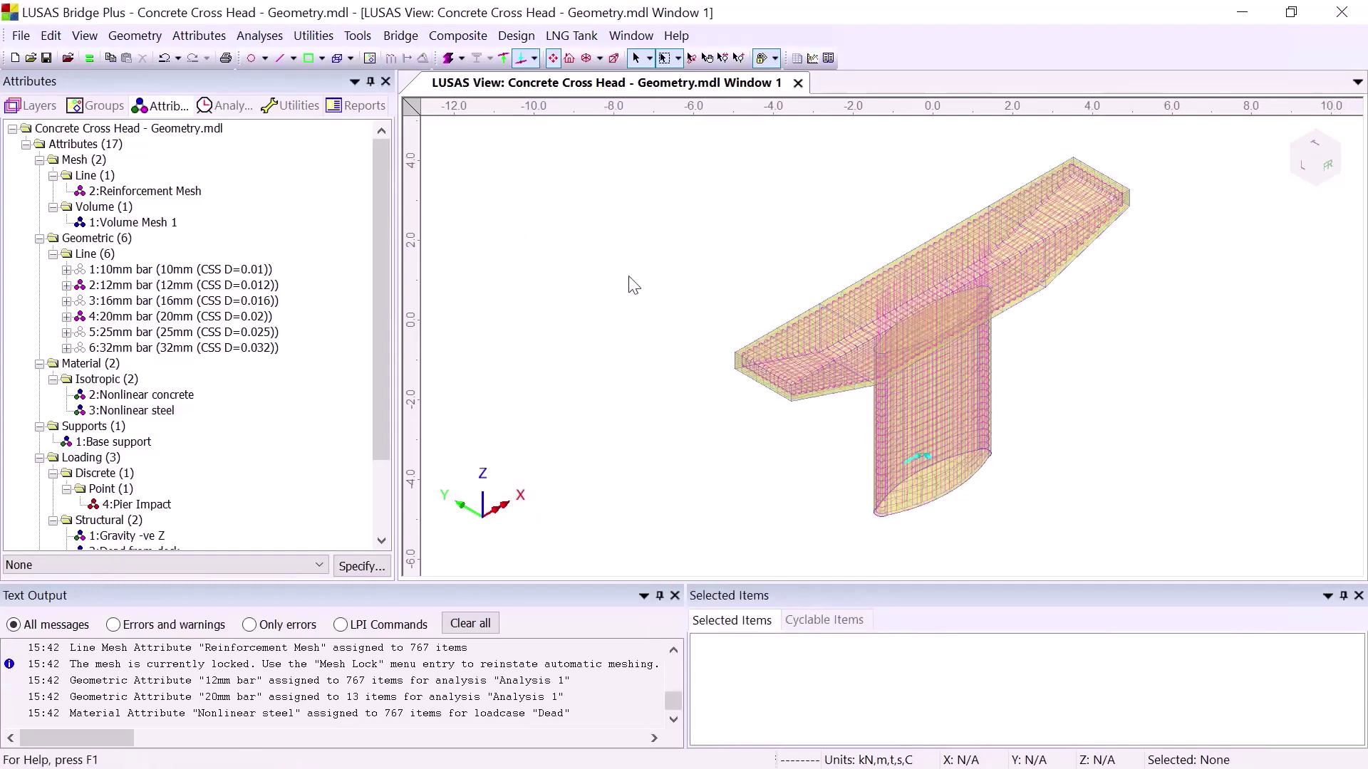
left_click(111, 397)
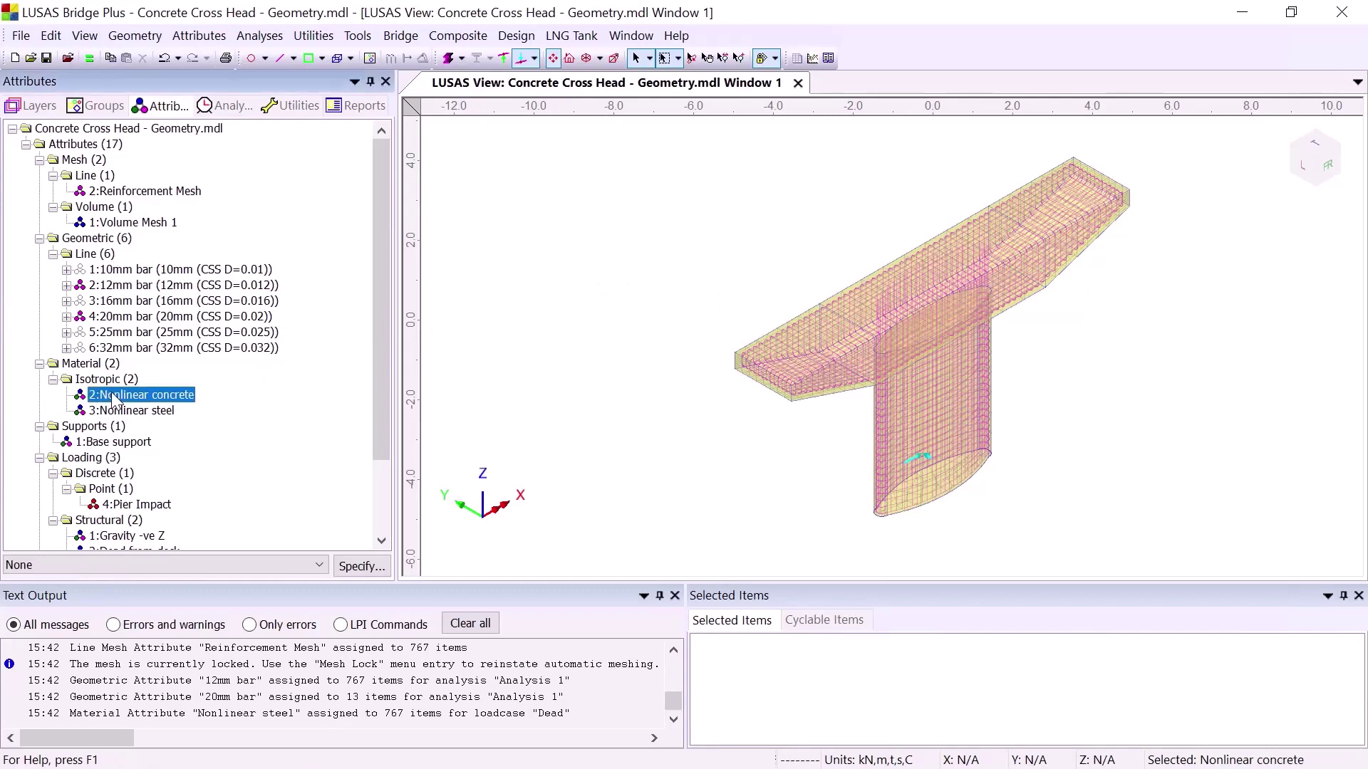
double_click(112, 398)
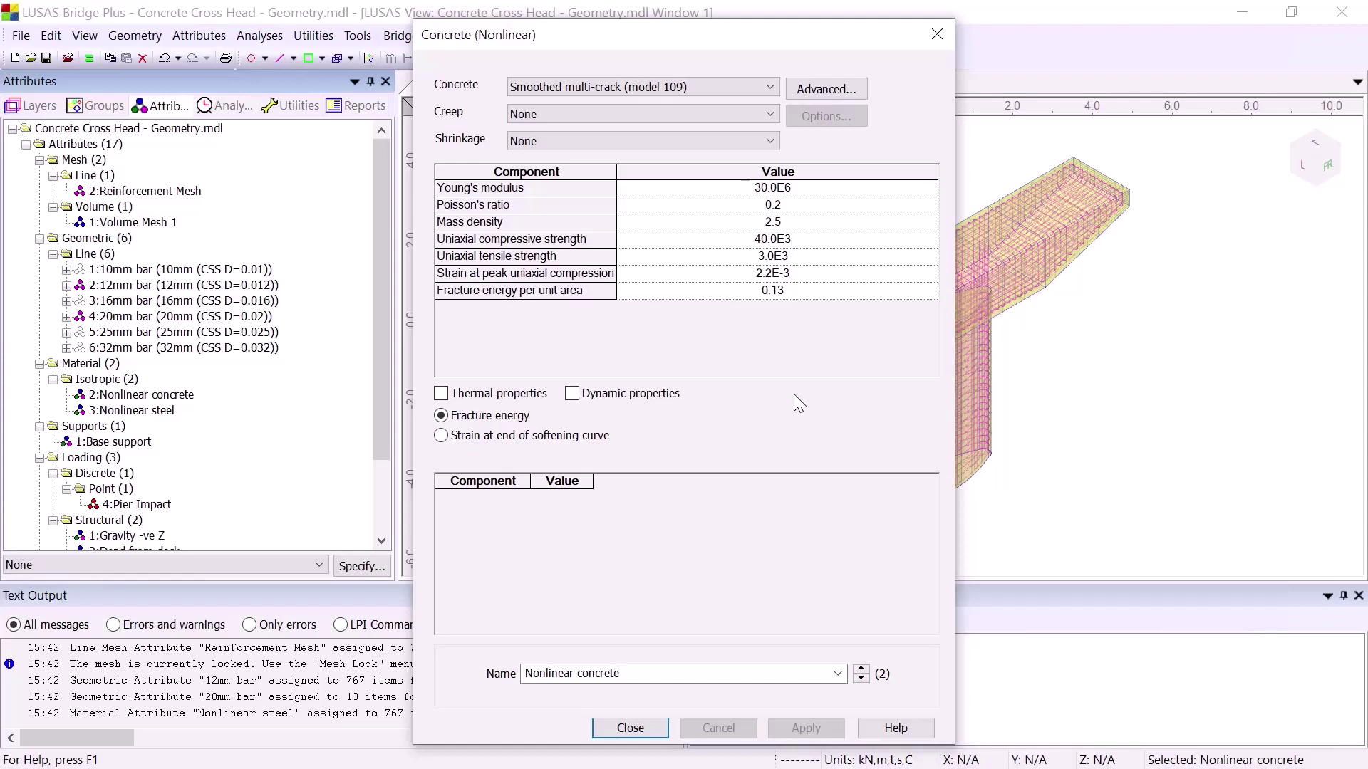
left_click(660, 731)
Review the elastic and plastic properties of the Nonlinear steel material
left_click(151, 414)
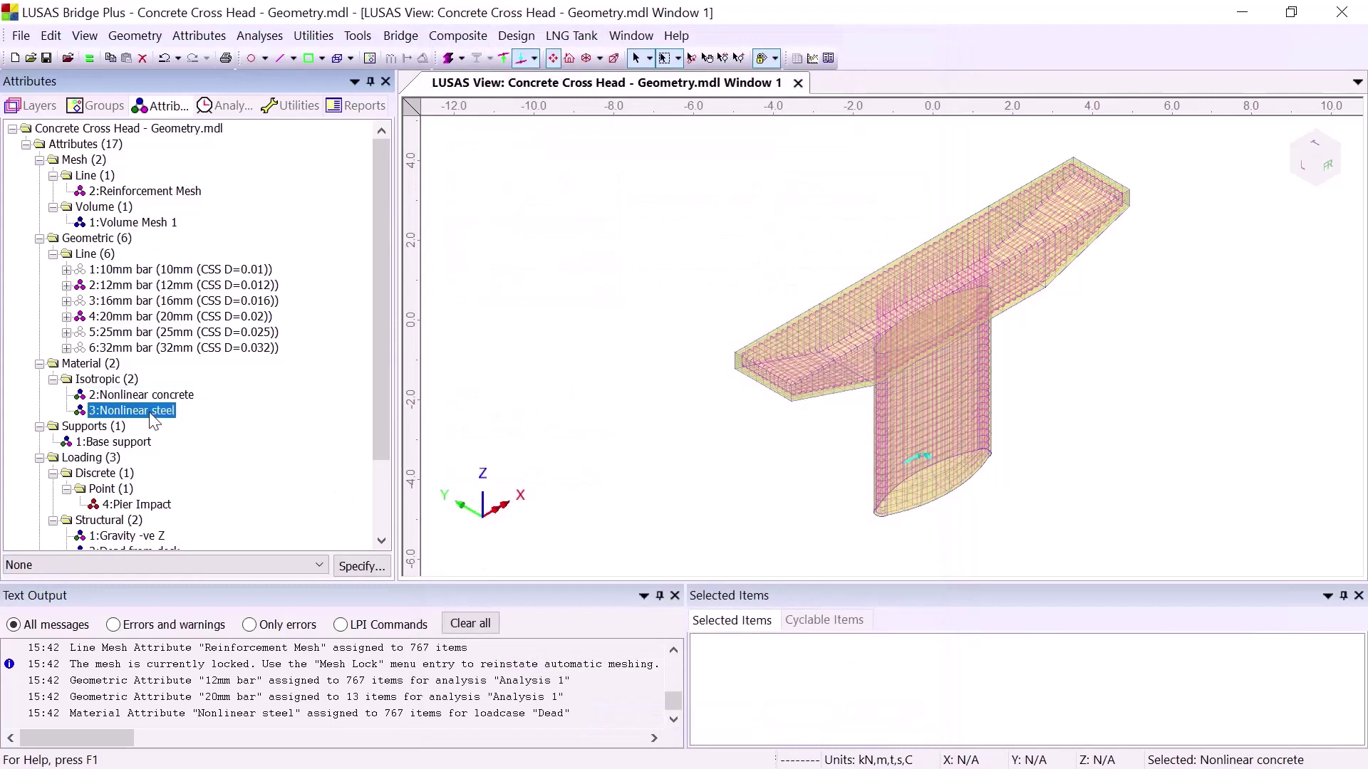
double_click(151, 413)
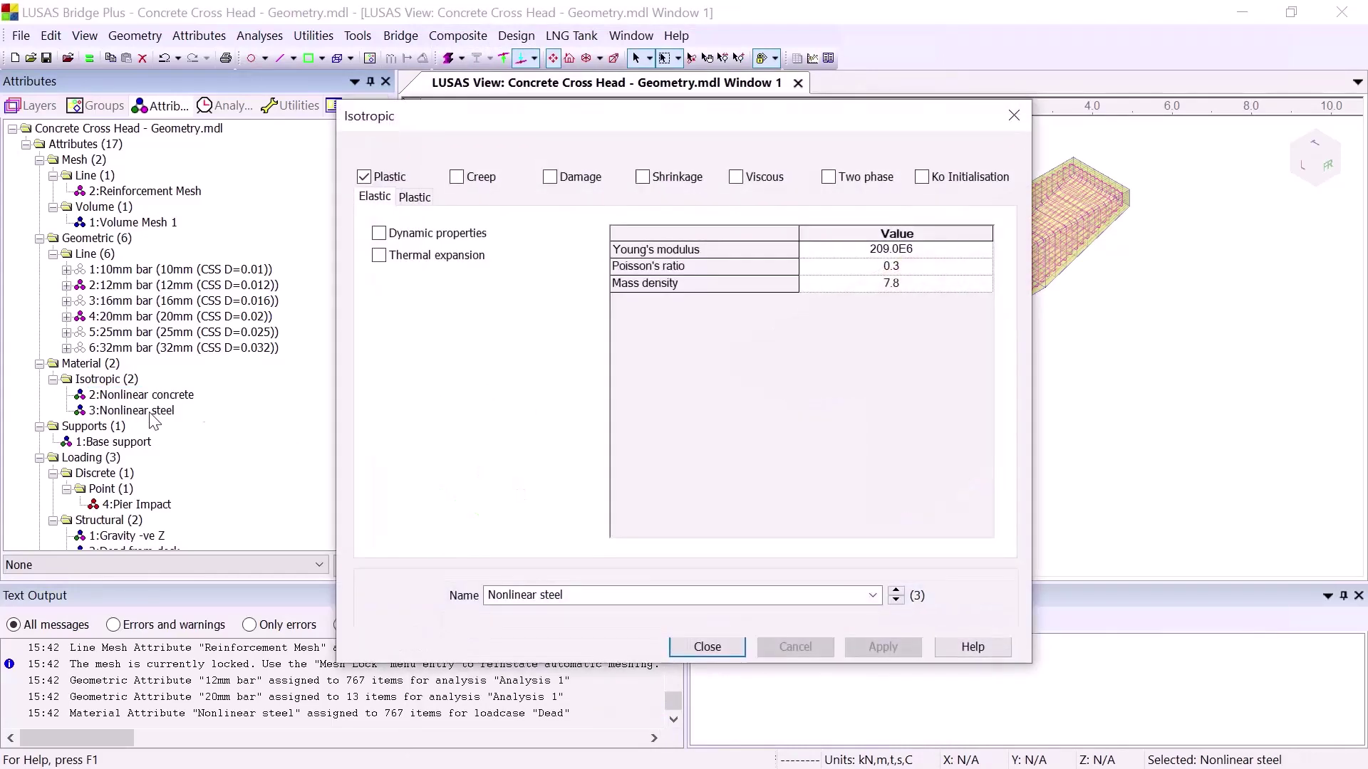
left_click(415, 198)
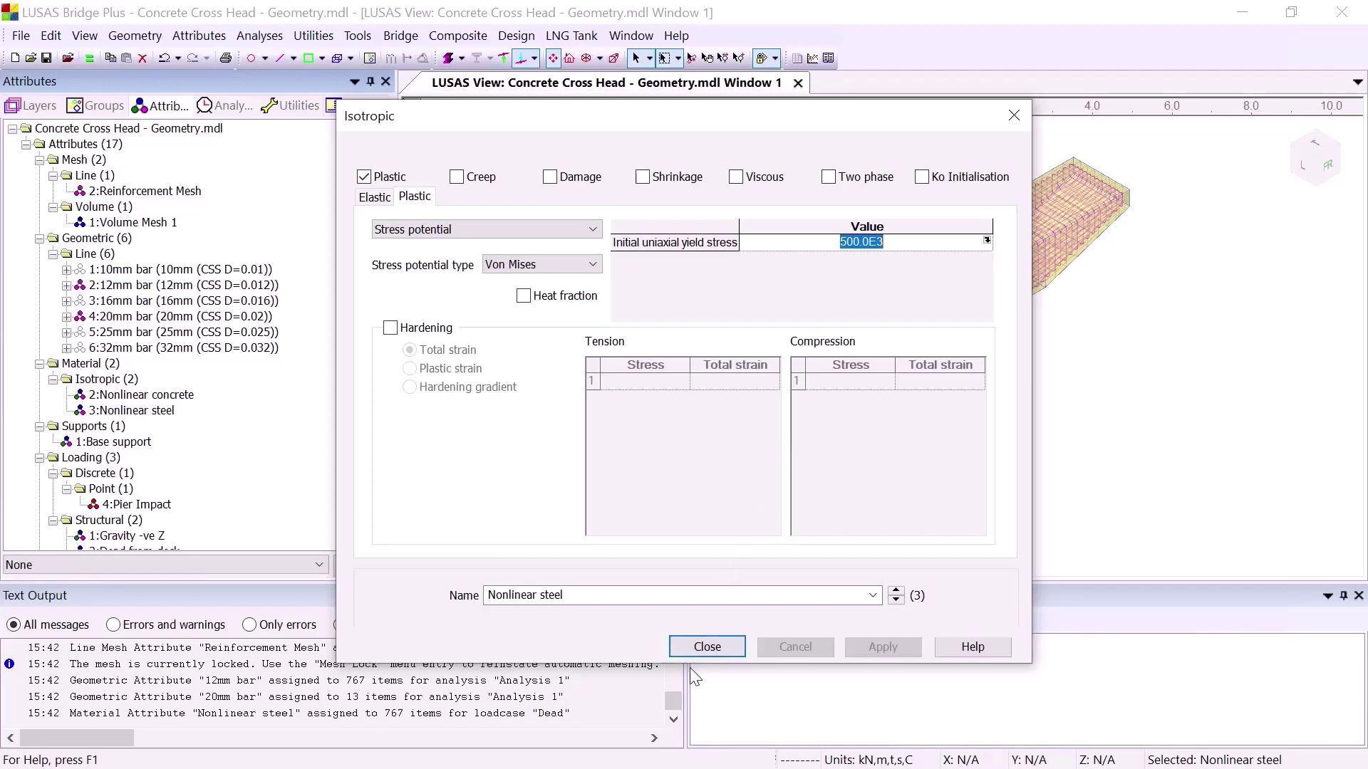
left_click(707, 646)
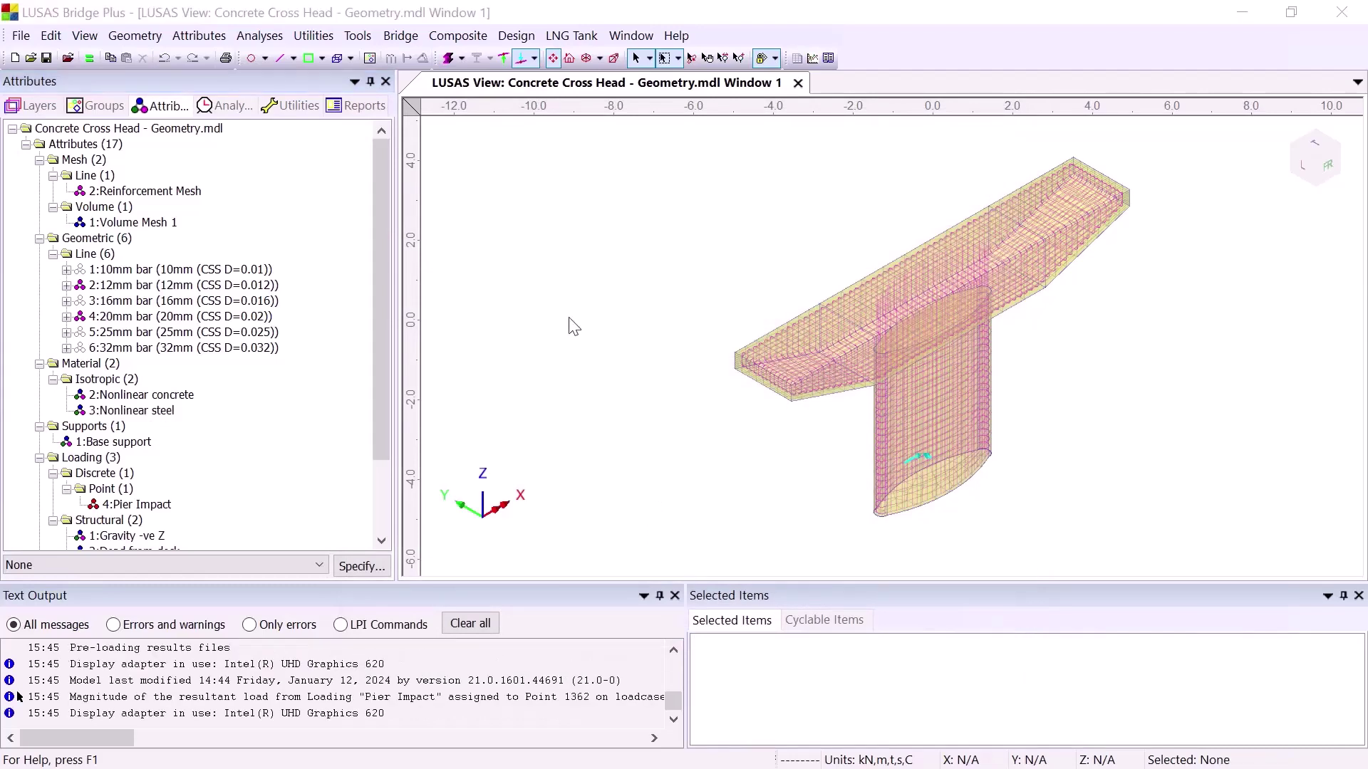
Open the recent model Concrete Cross Head - results.mdl together with its results
left_click(21, 35)
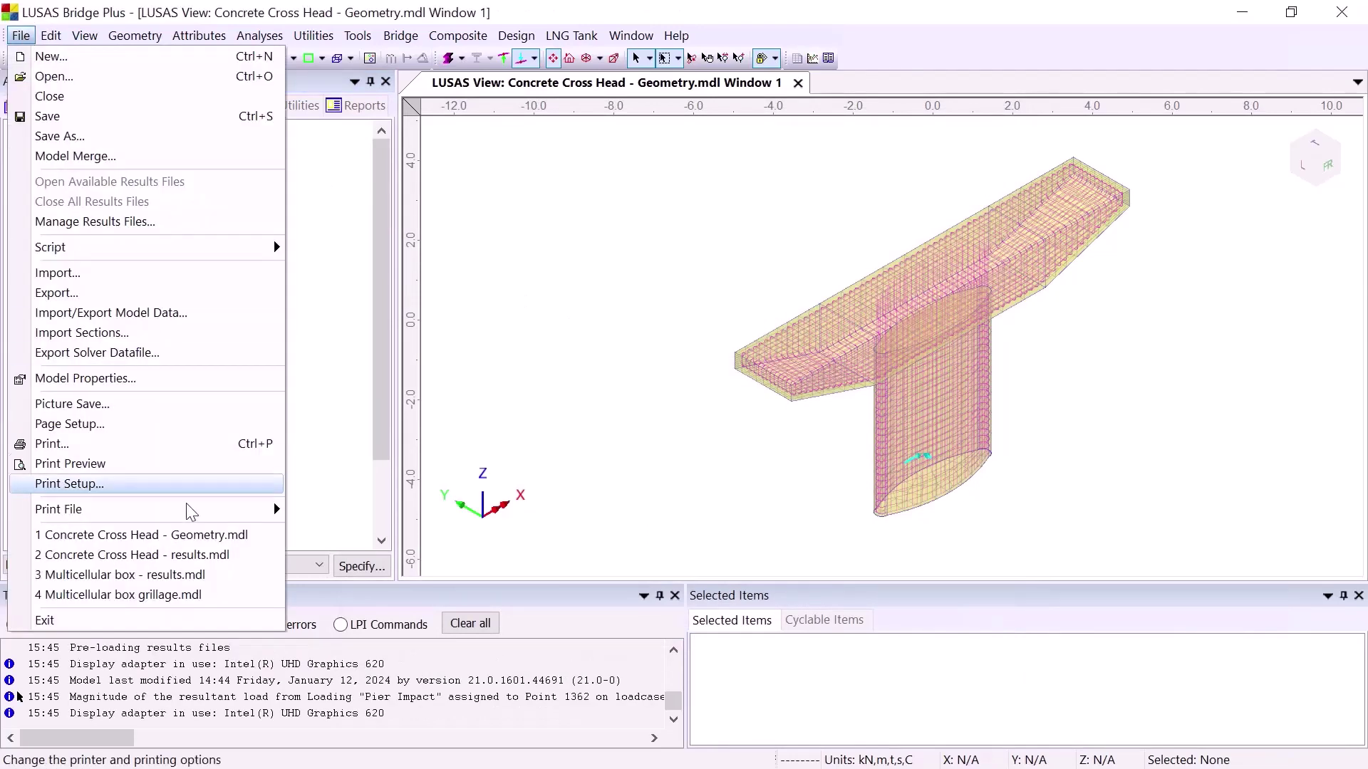
left_click(206, 555)
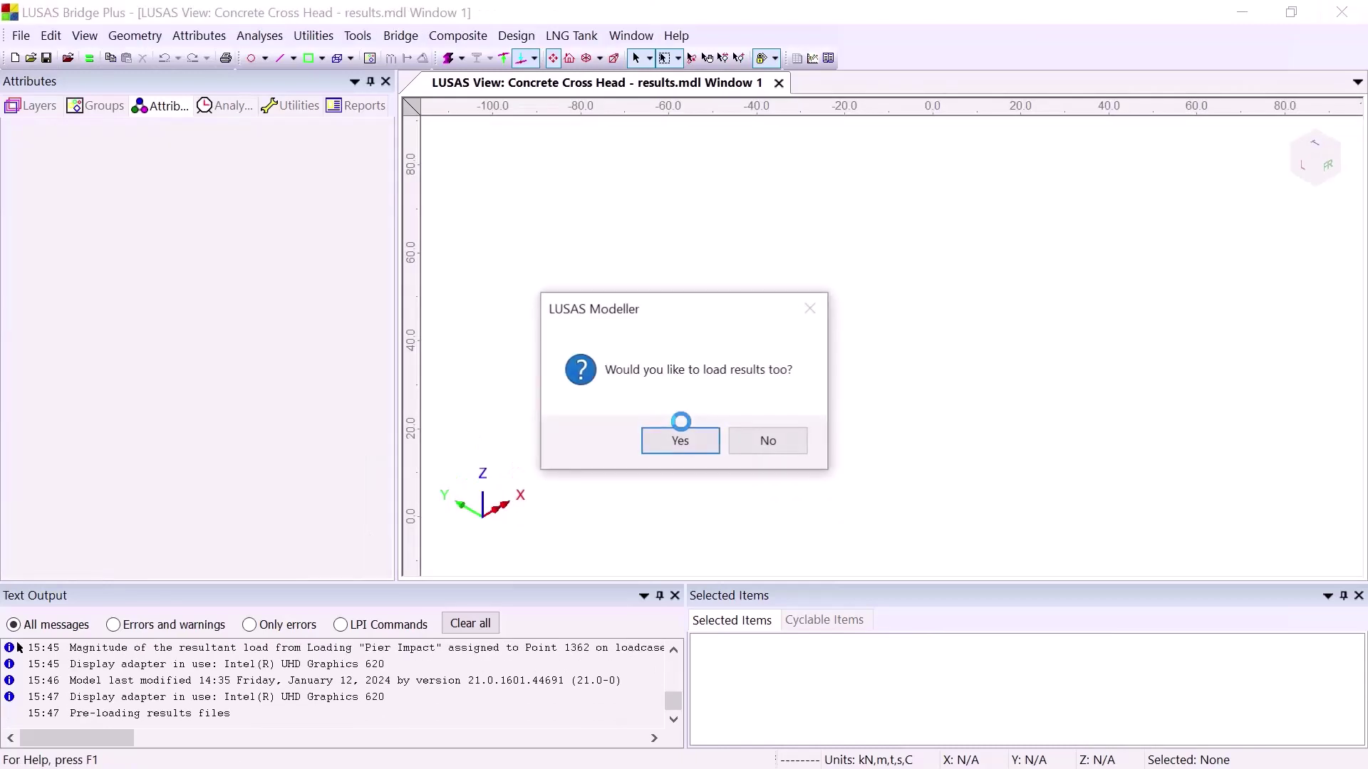
left_click(690, 441)
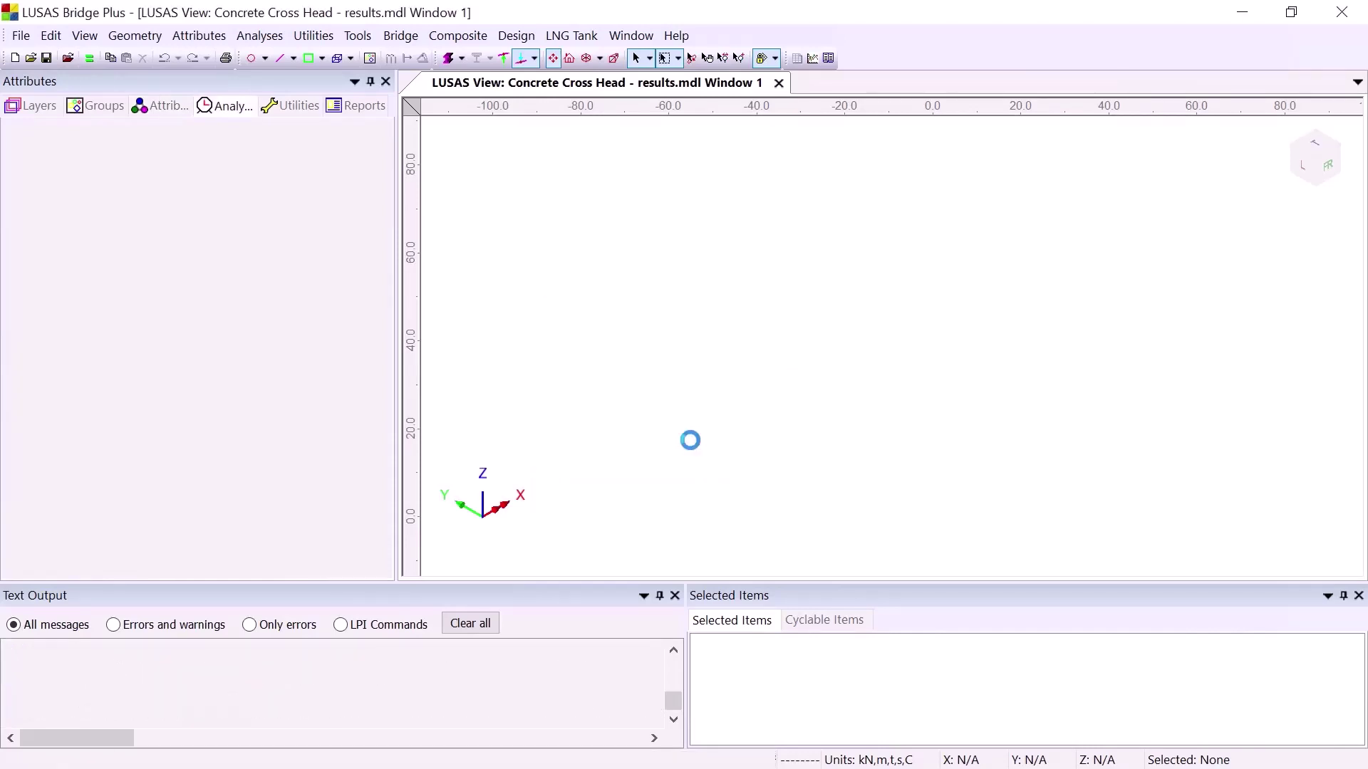
Make Increment 5, Load Factor = 1.00000, of the Impact loadcase the active result set
left_click(261, 396)
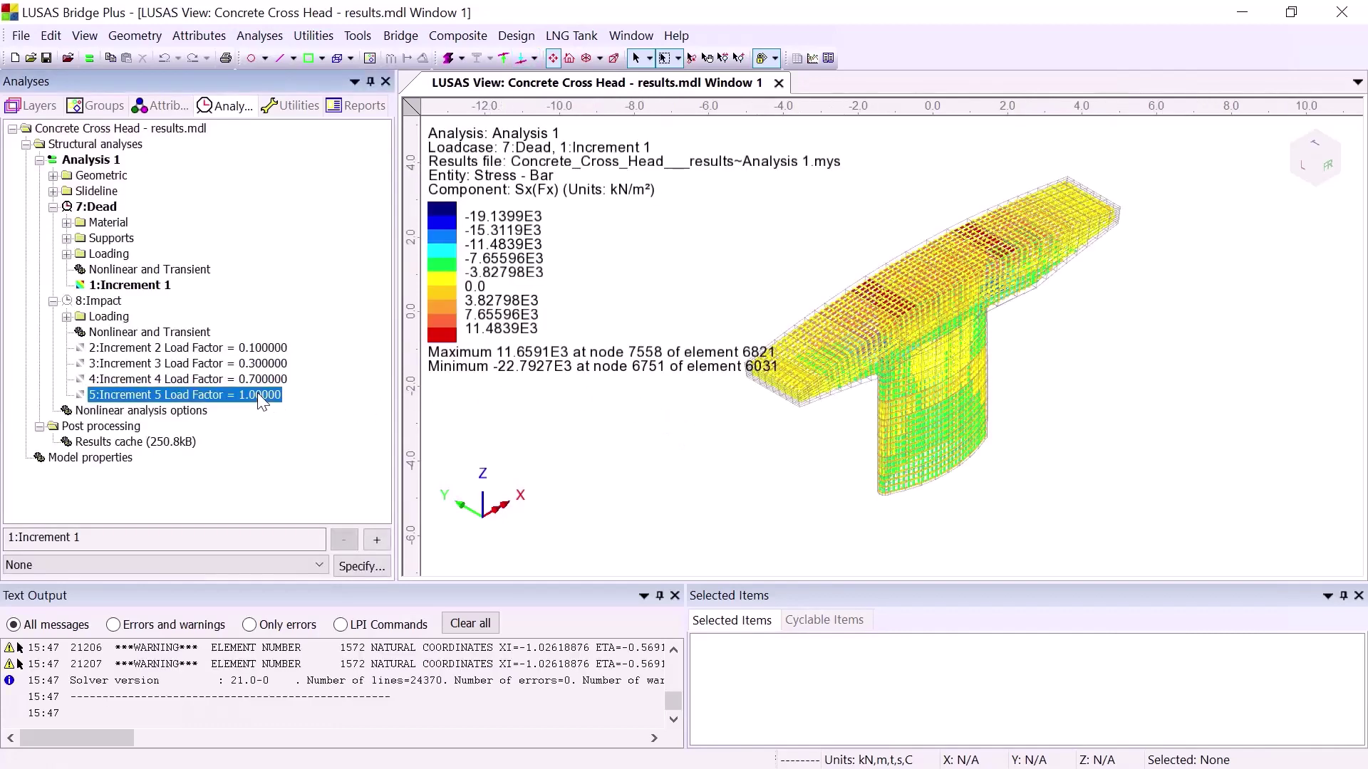
right_click(259, 395)
left_click(292, 403)
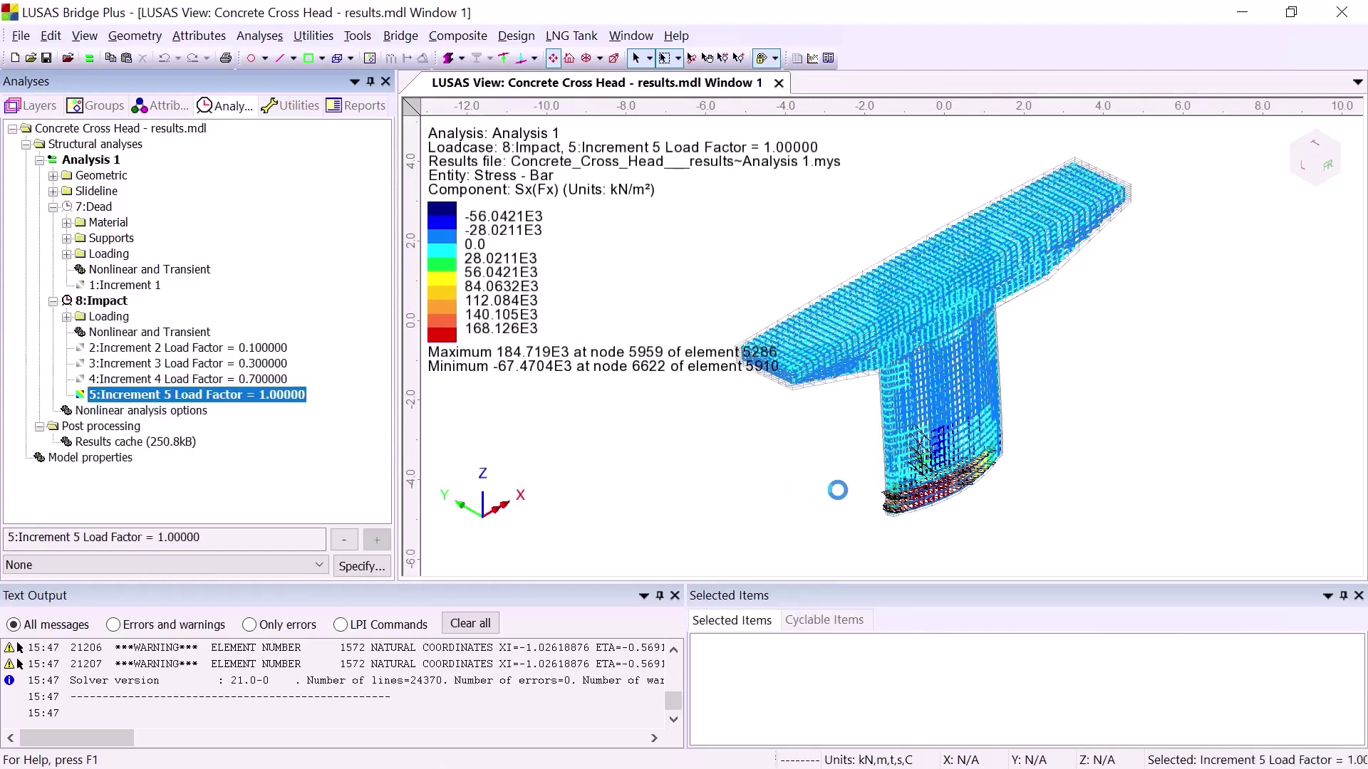
Review the results entity, component and location settings of the Crack/Crush values layer
left_click(36, 107)
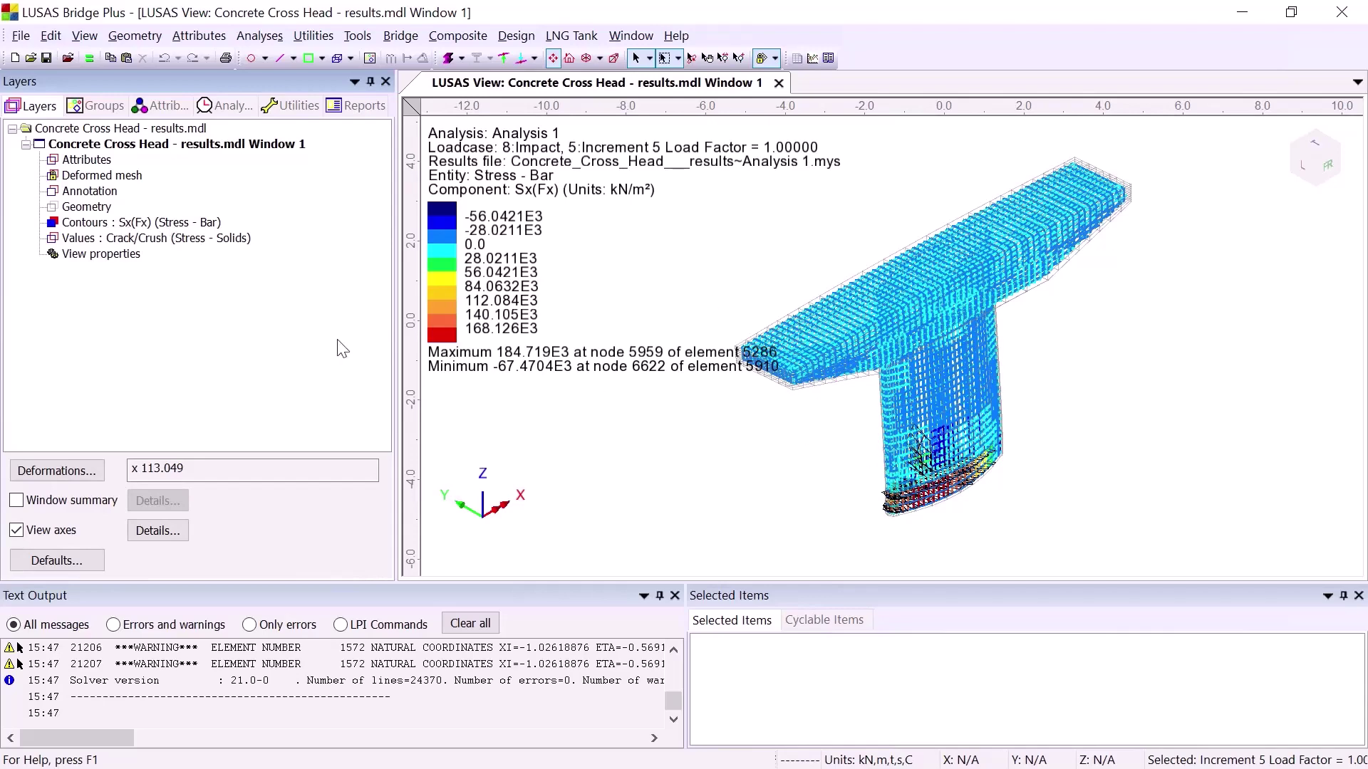
double_click(156, 240)
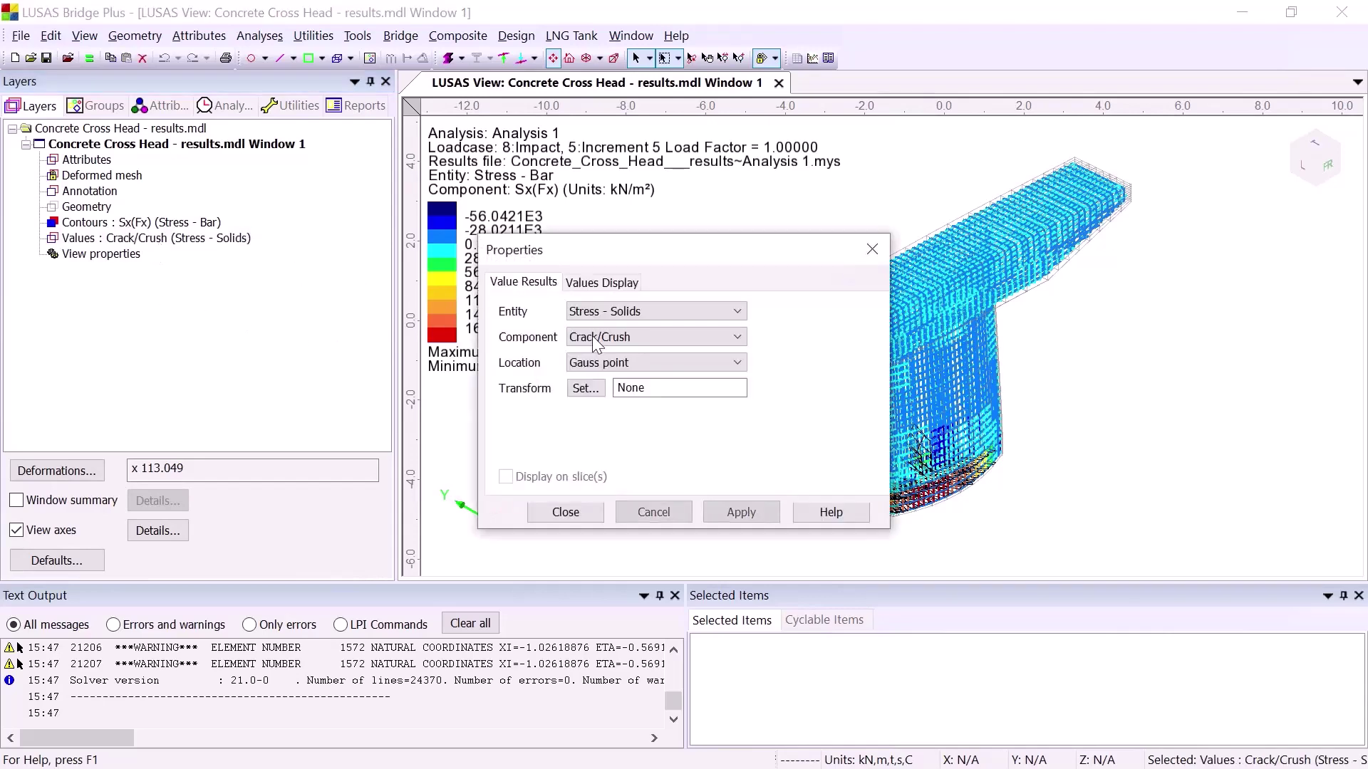
left_click(566, 512)
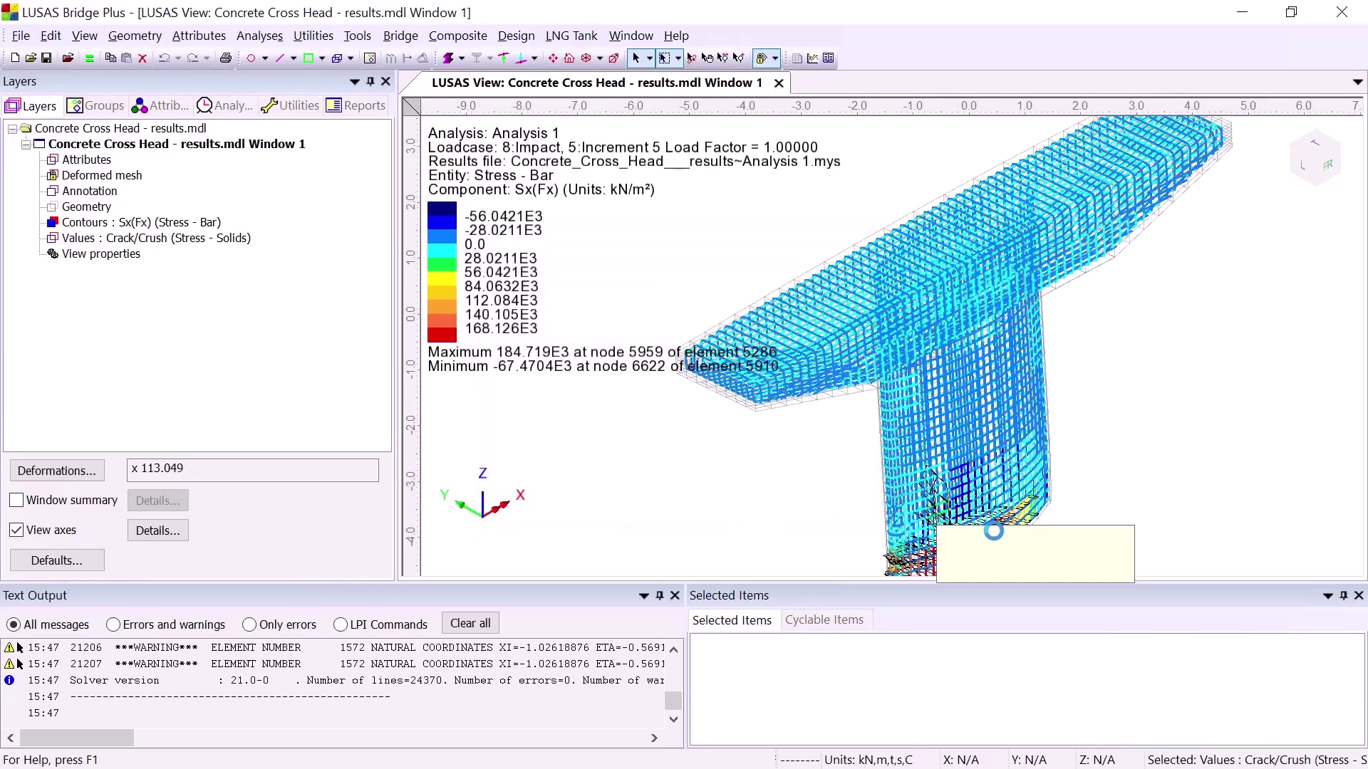
Examine the bar stress contours and crack/crush markers around the base of the pier from both sides
scroll(993, 531, "up", 1)
middle_click_drag(959, 545, 957, 366)
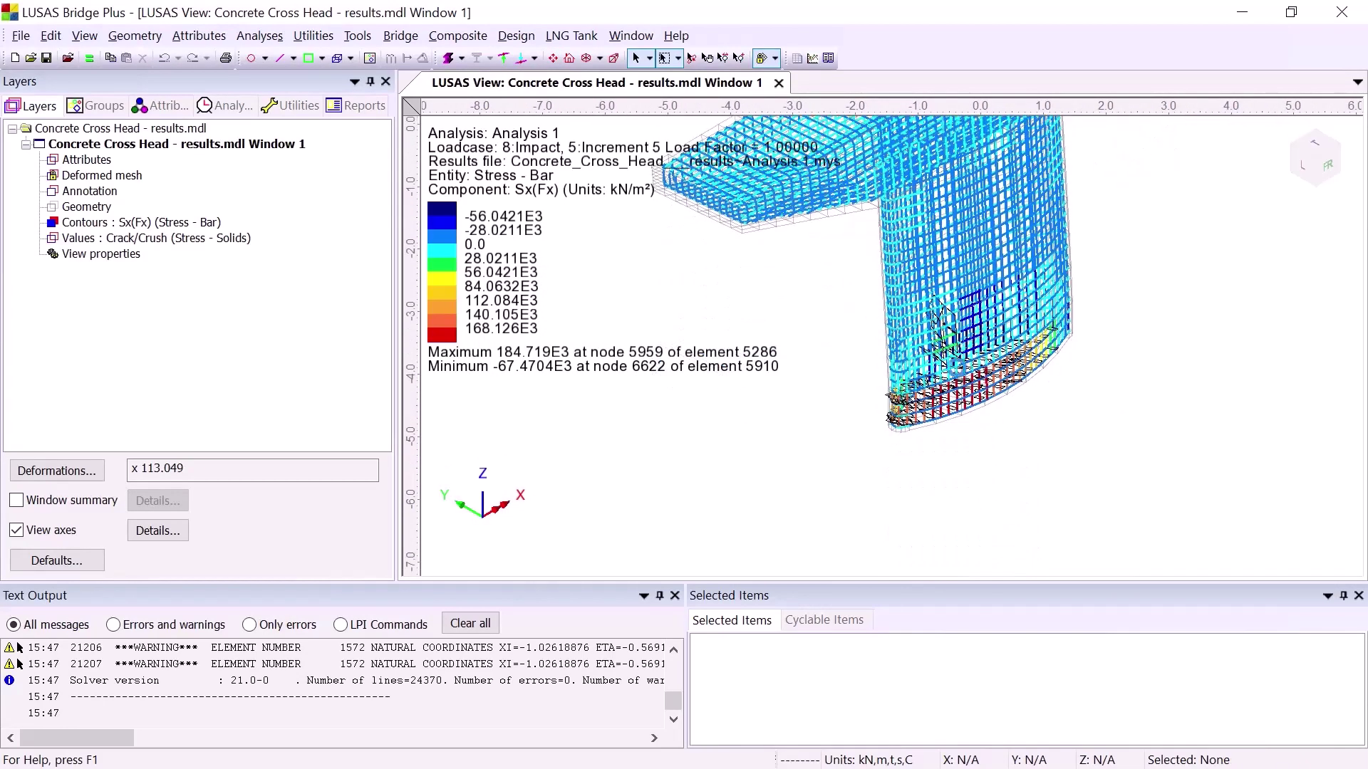
scroll(957, 365, "up", 1)
scroll(958, 365, "up", 1)
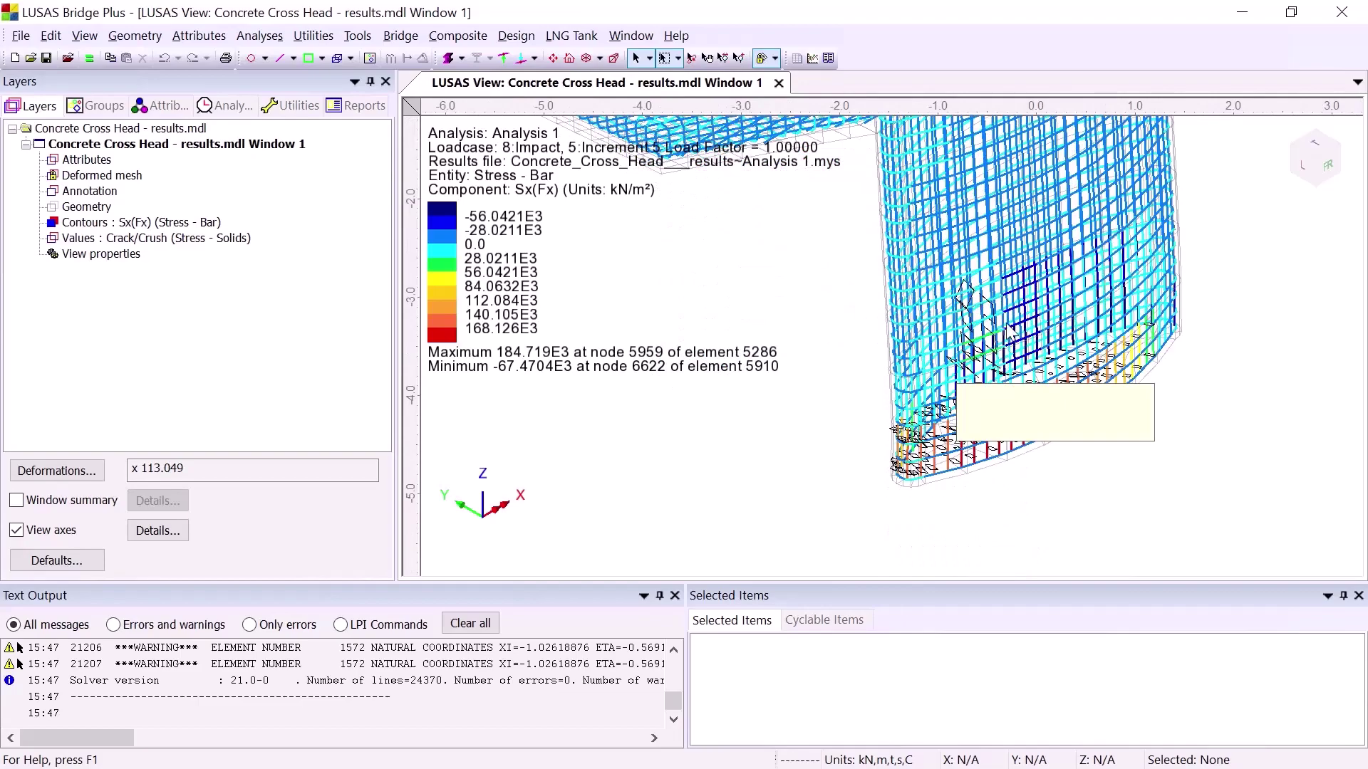
middle_click_drag(1016, 352, 938, 475)
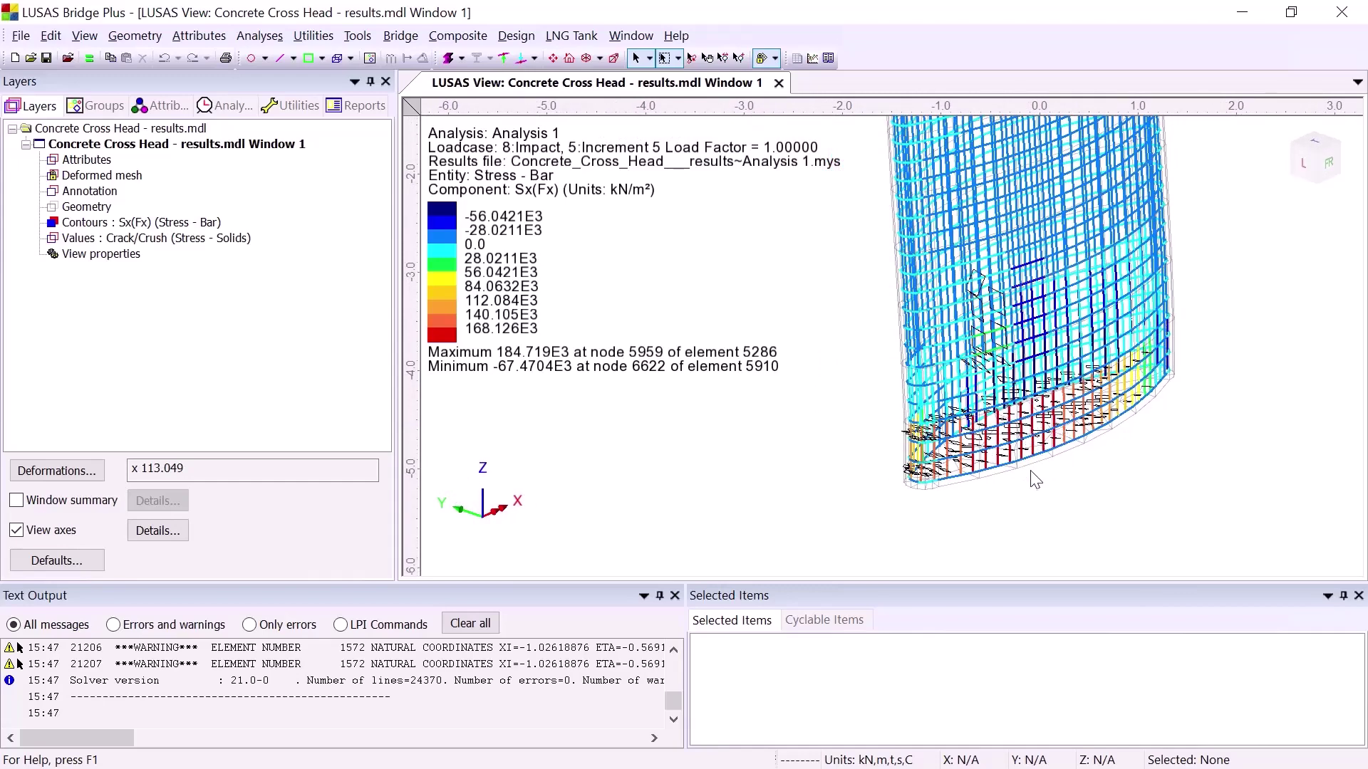
mouse_move(1026, 447)
middle_click_drag(975, 445, 1197, 464)
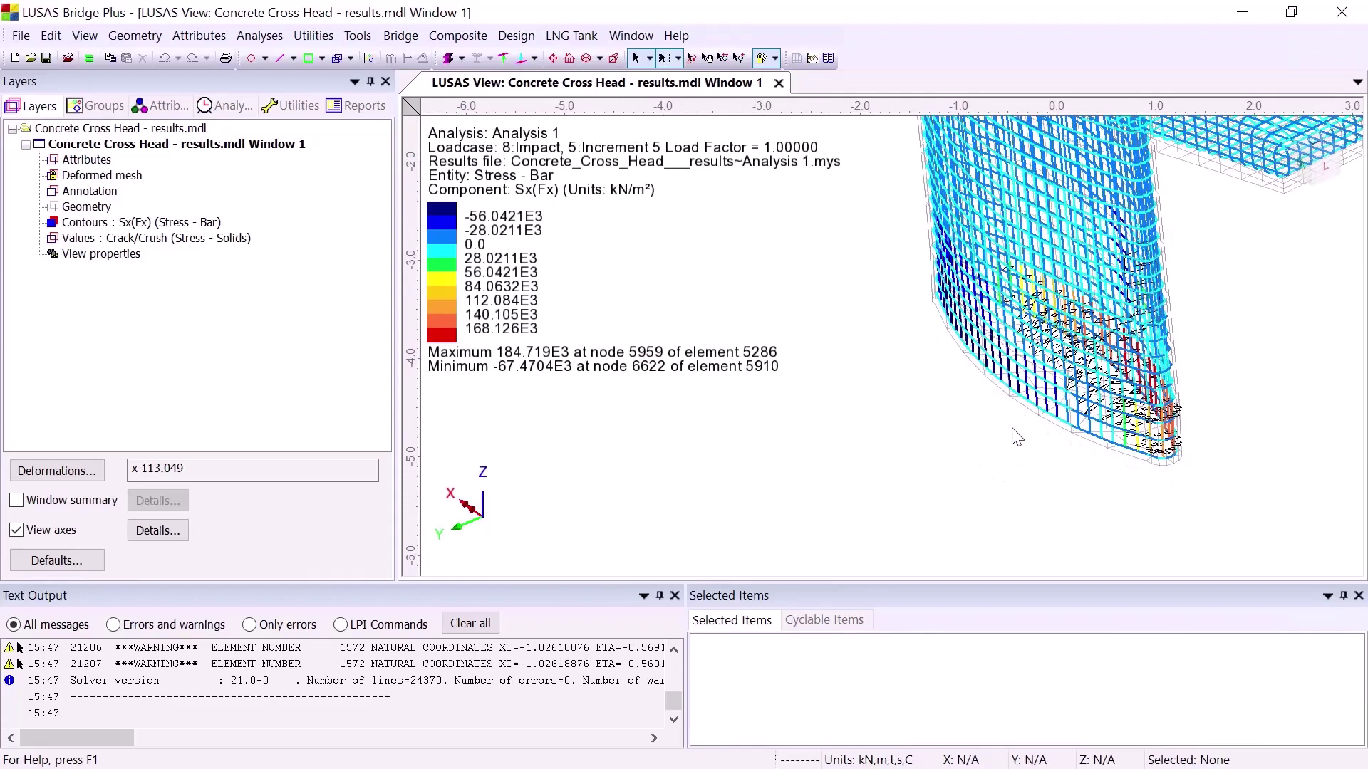
middle_click_drag(1245, 418, 1044, 432)
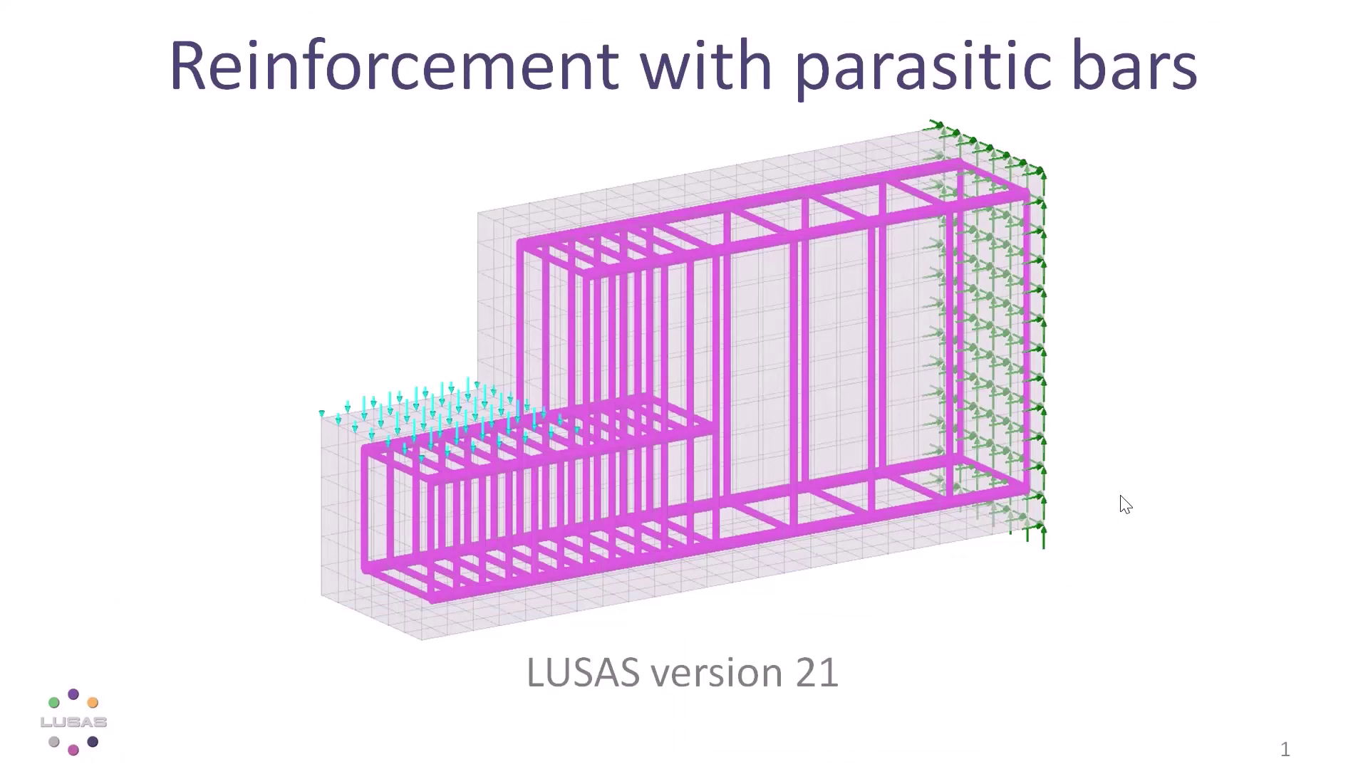
key("Right")
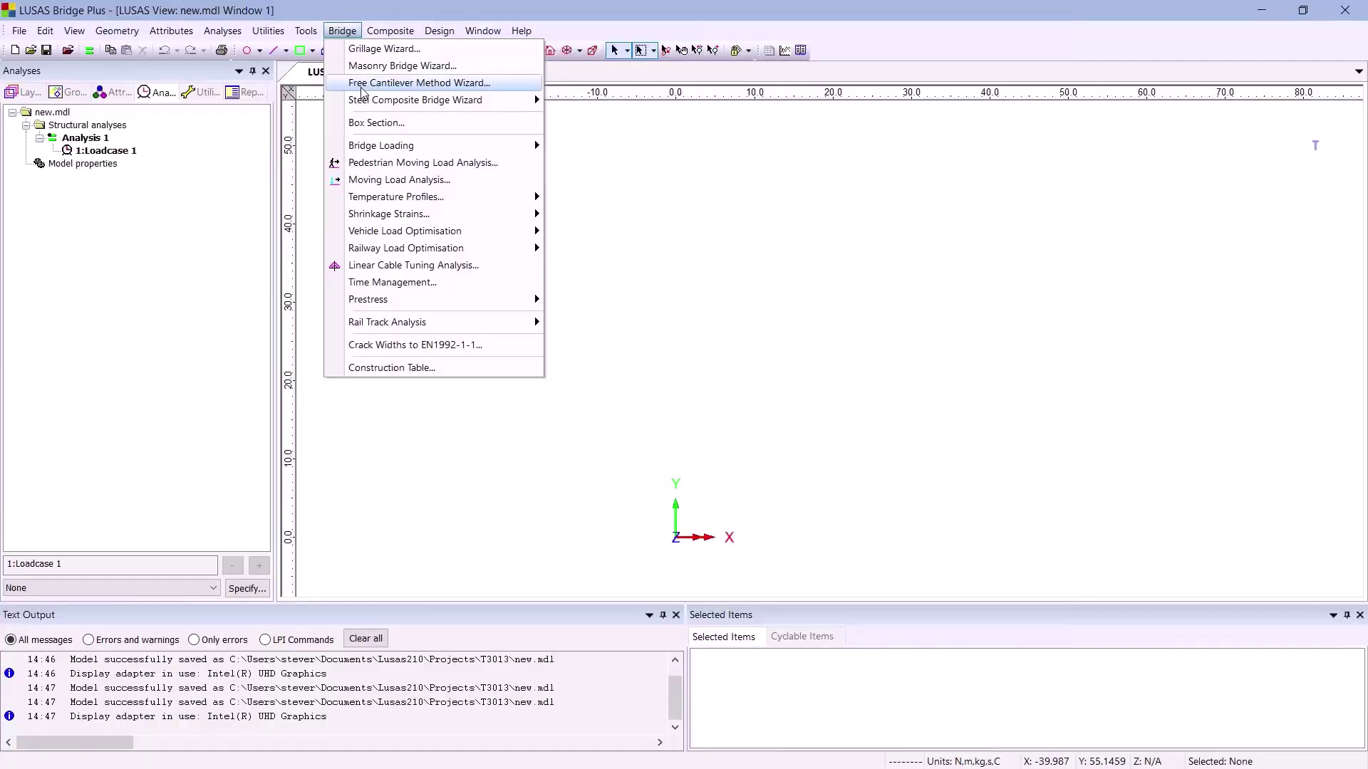
Start the Free Cantilever Method Wizard, load the example bridge defaults and proceed to the basic bridge data
left_click(361, 89)
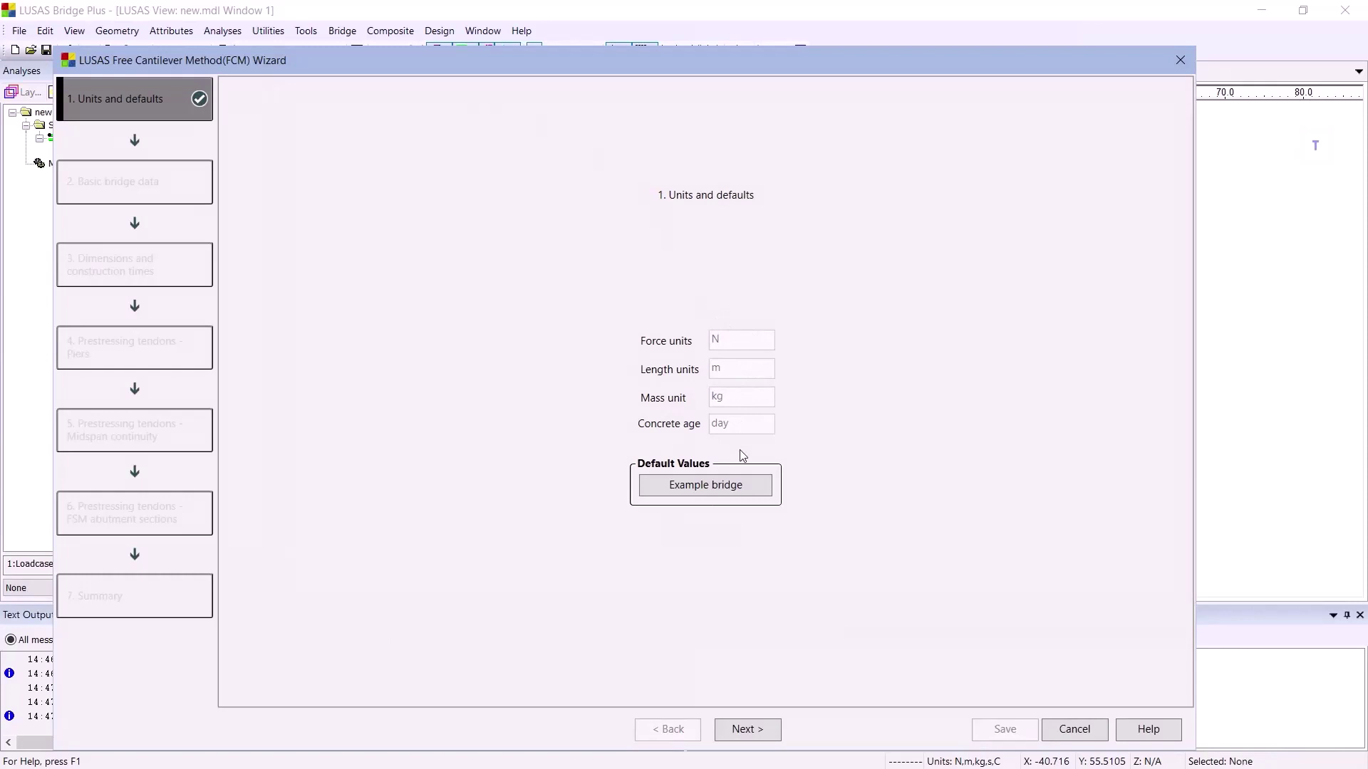
left_click(718, 487)
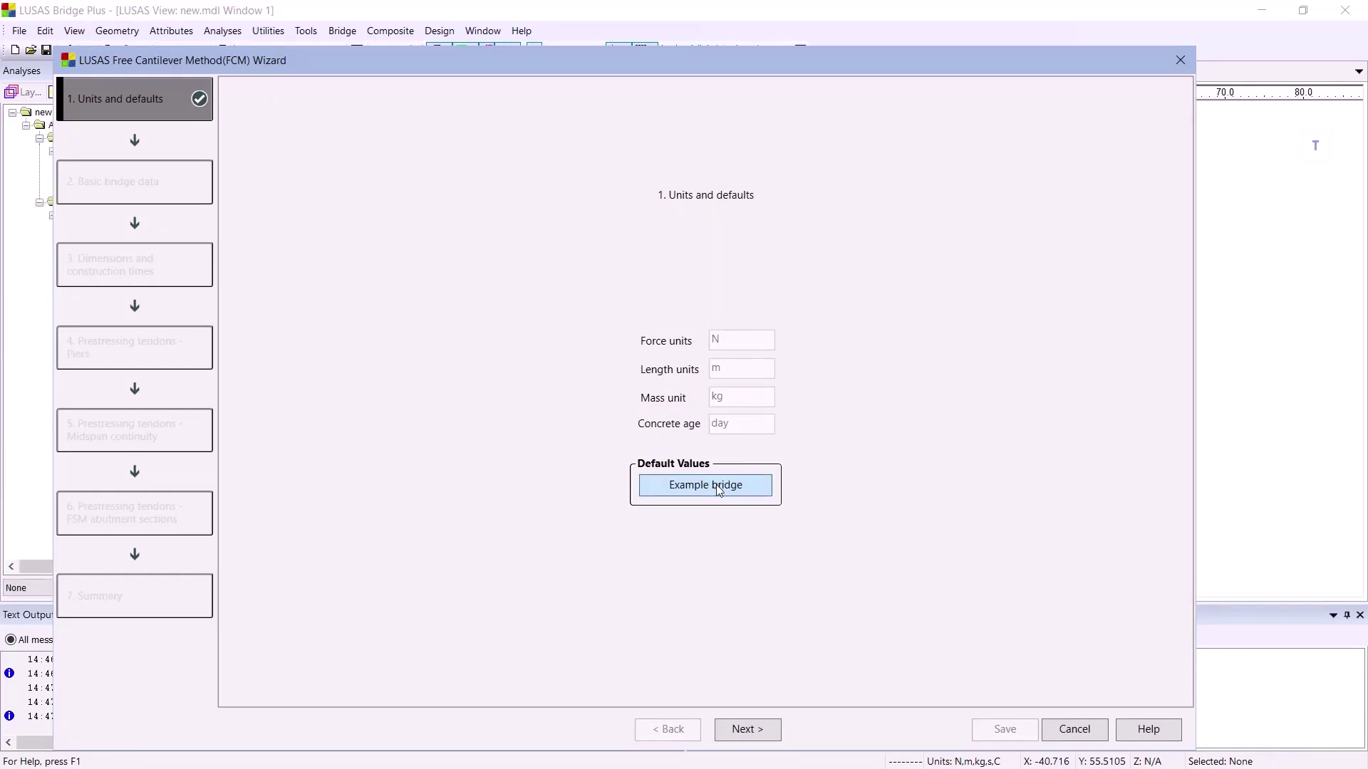
left_click_drag(733, 68, 823, 28)
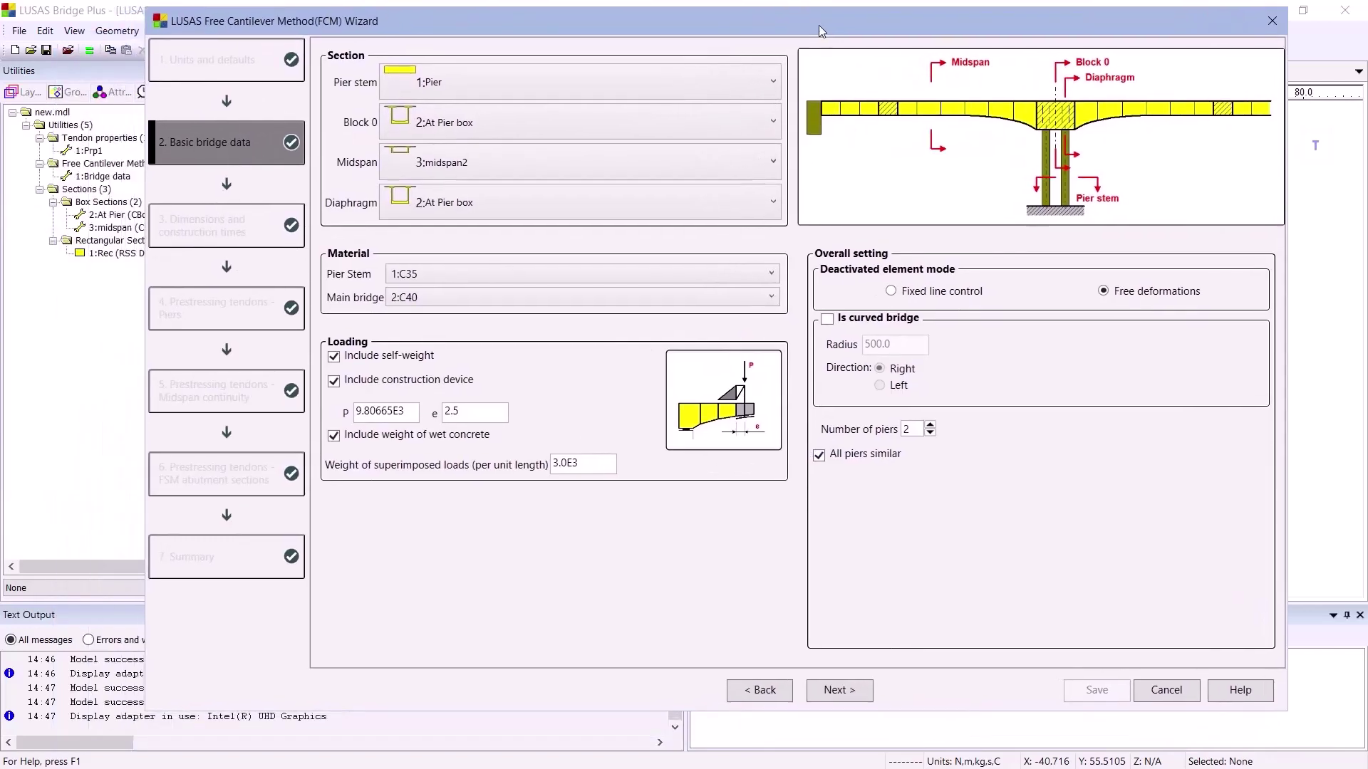
Look through the available Block 0 sections and pier stem materials without changing the choices
left_click(773, 124)
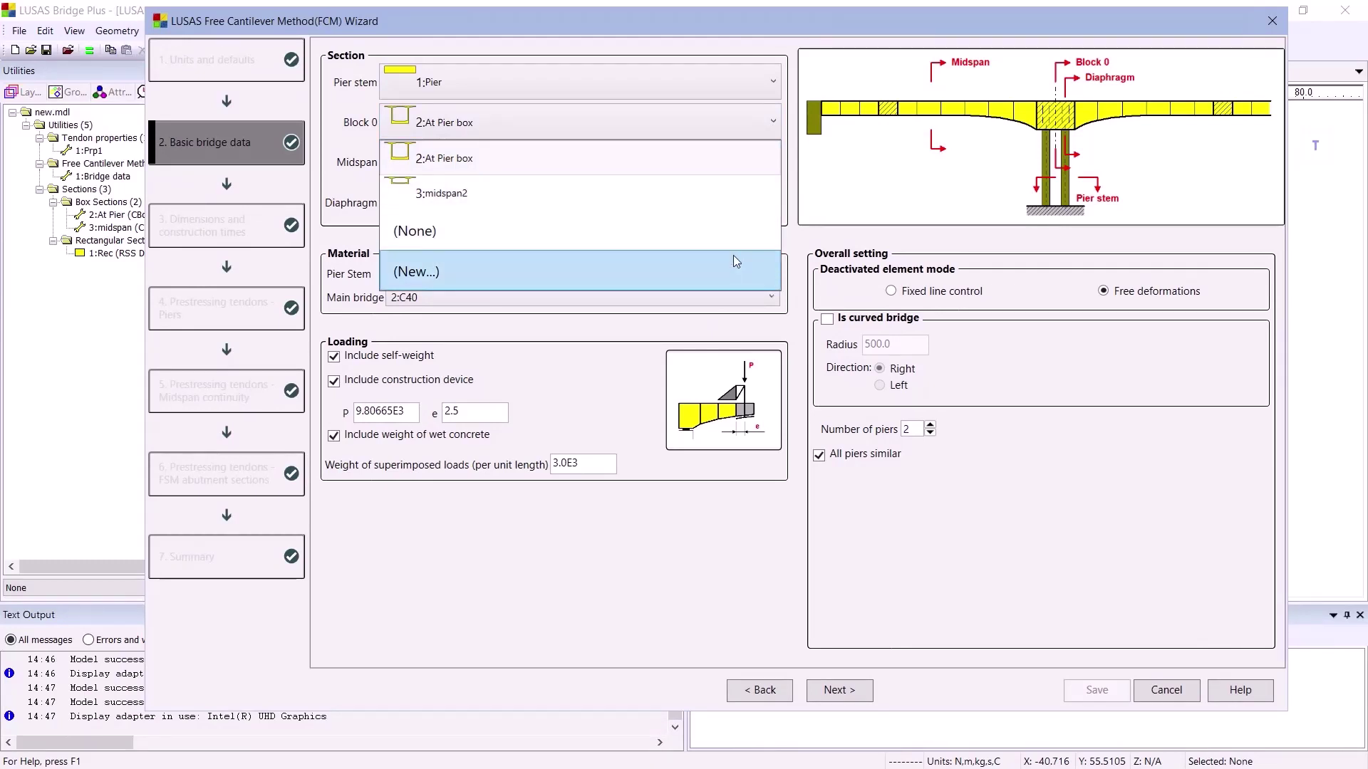
left_click(807, 258)
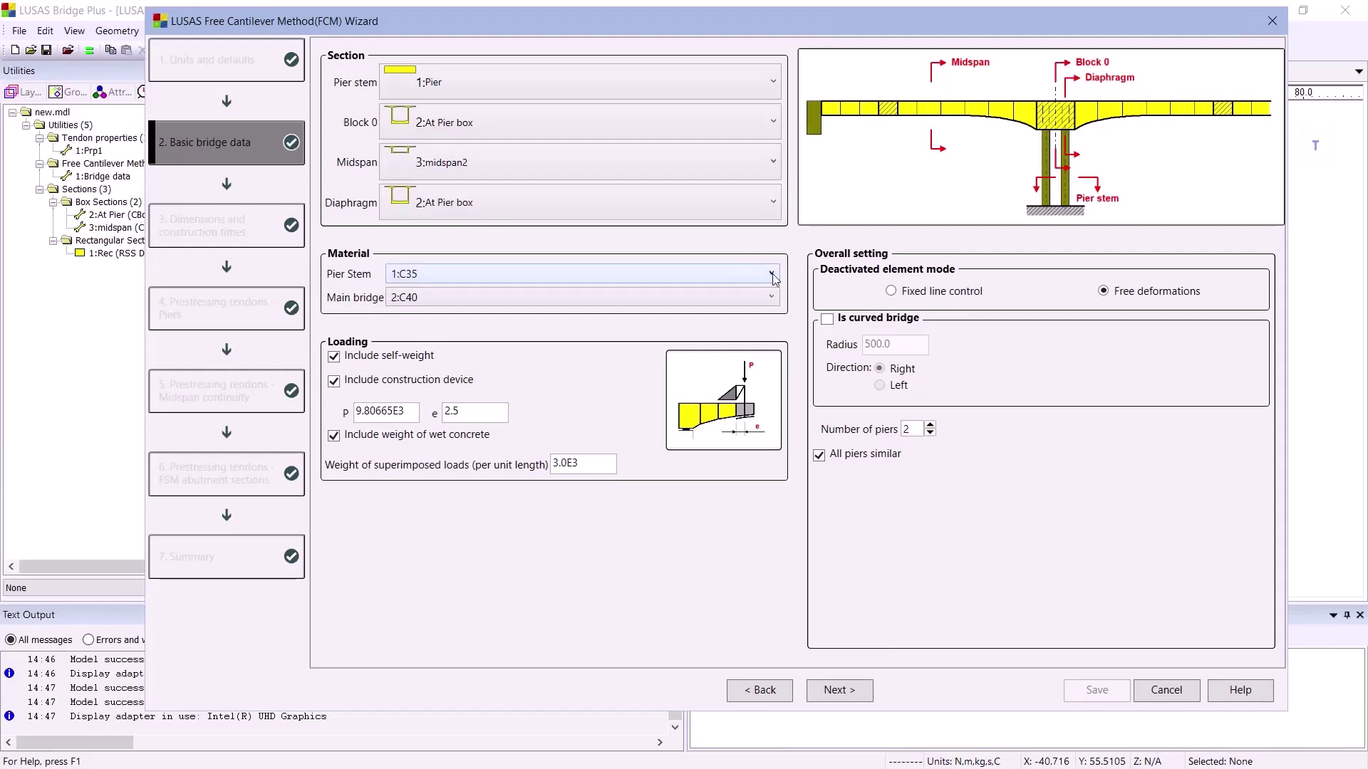
left_click(772, 275)
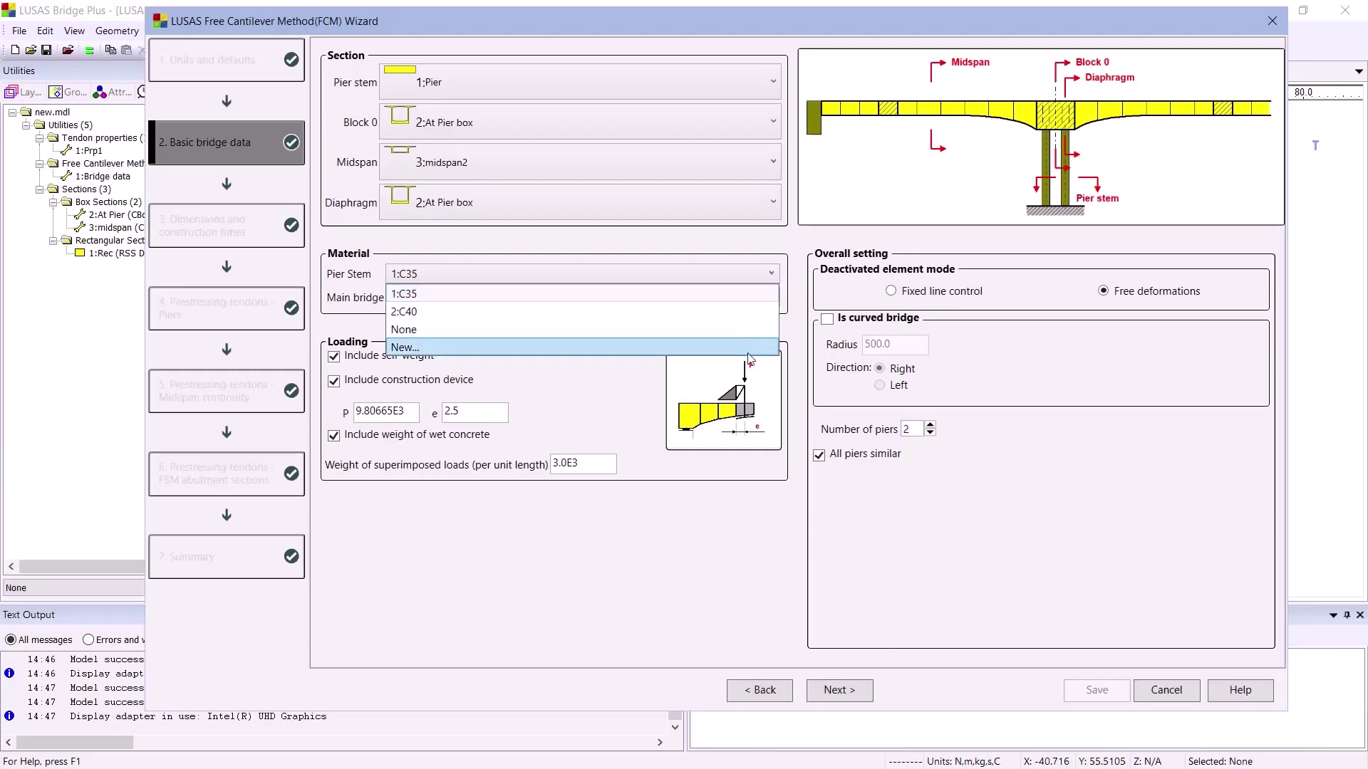
left_click(805, 325)
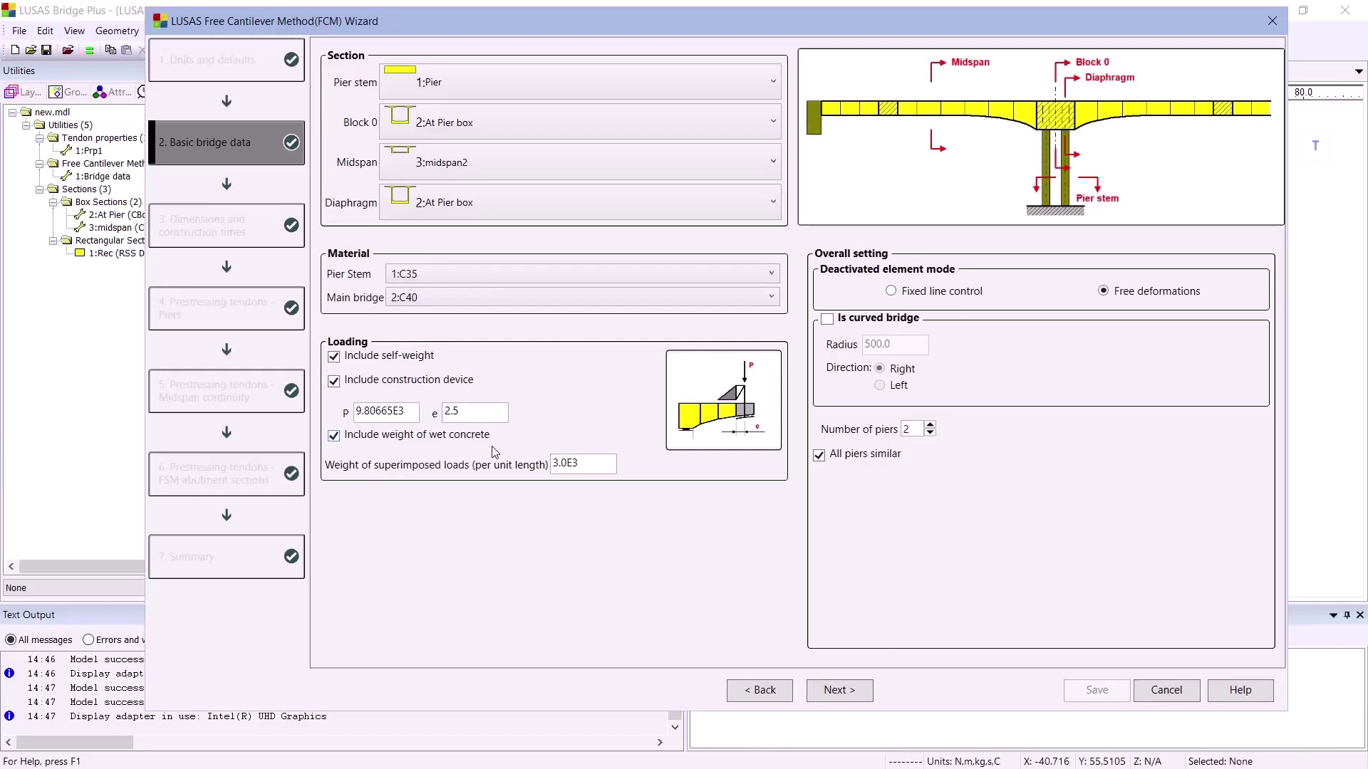
Define the bridge as curved with a radius of 2040
left_click(855, 322)
double_click(898, 347)
type("2040")
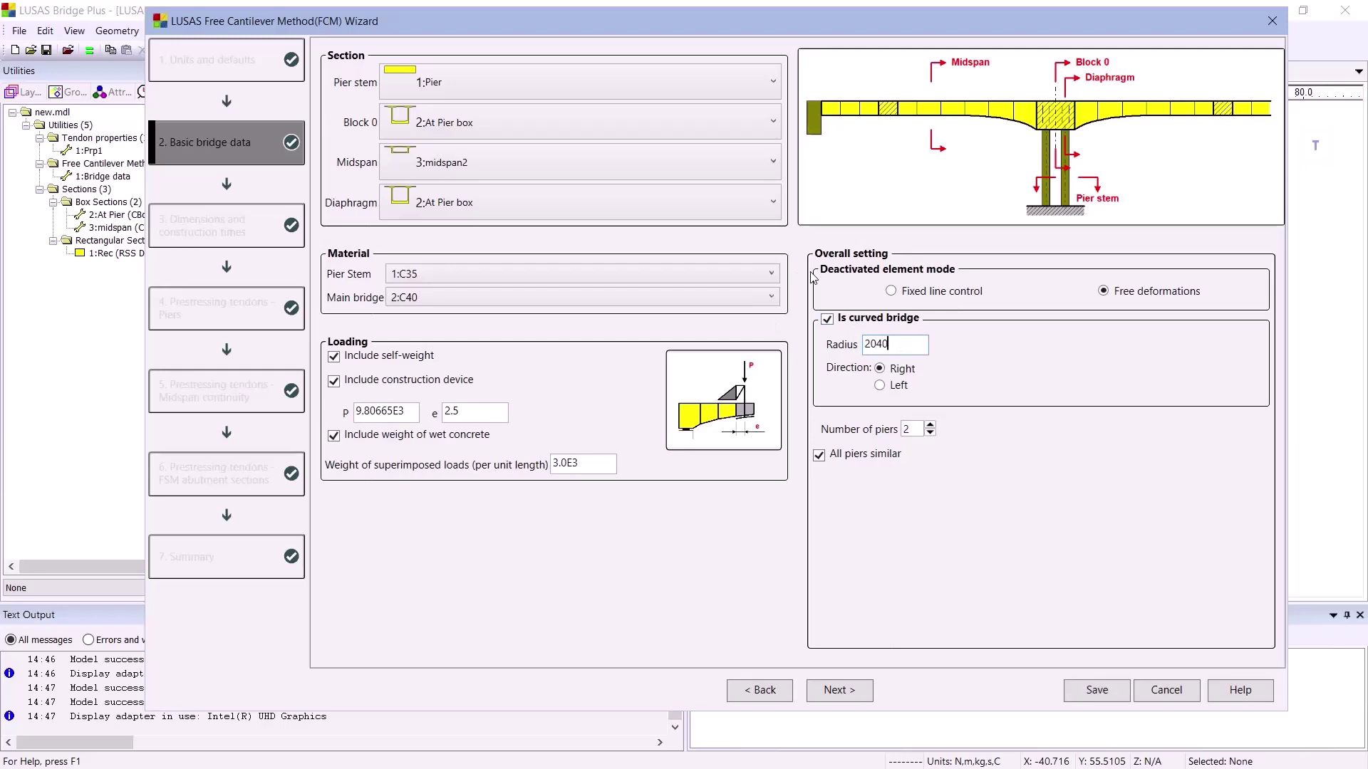
Define 3 dissimilar piers with delays of 90 for pier 2 and 180 for pier 3, and proceed to dimensions and construction times
left_click(931, 428)
left_click(843, 460)
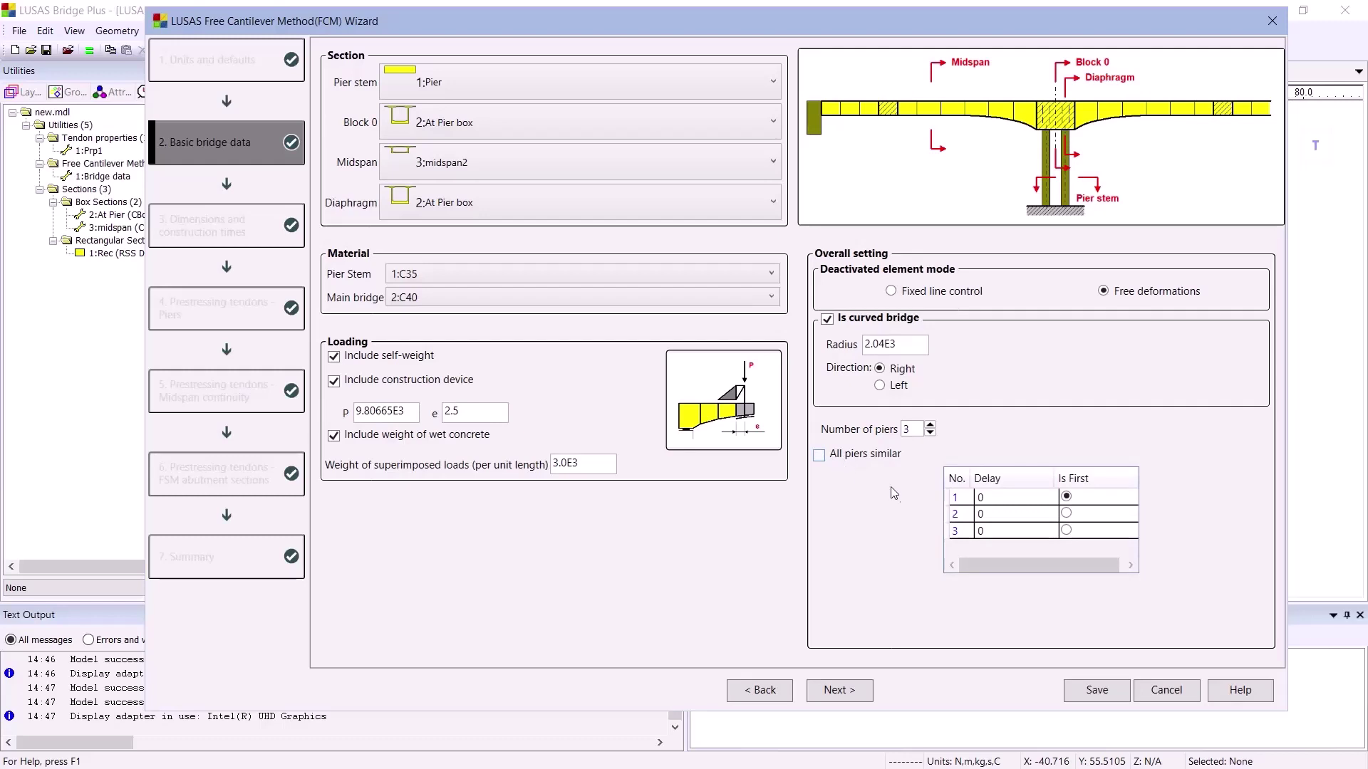
left_click(989, 515)
left_click(990, 515)
type("9")
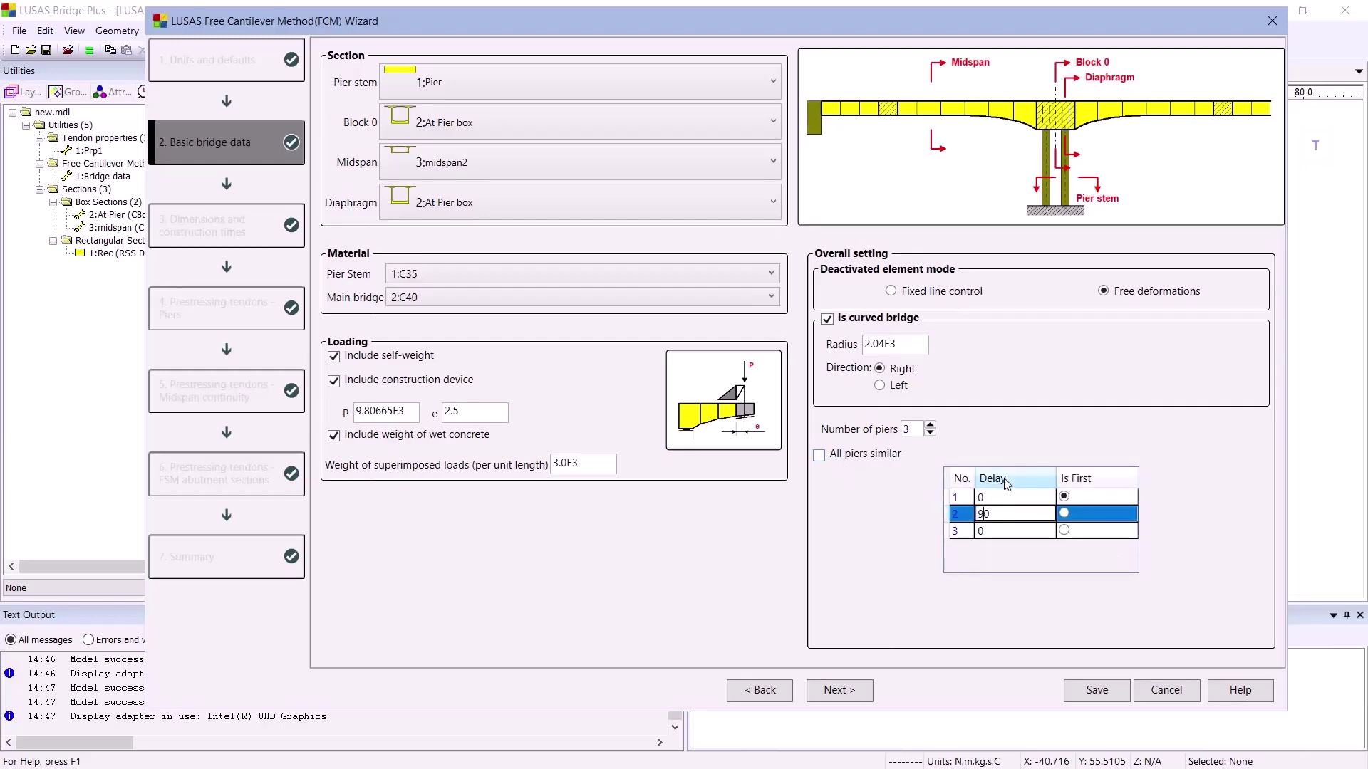
double_click(995, 532)
type("18")
left_click(841, 690)
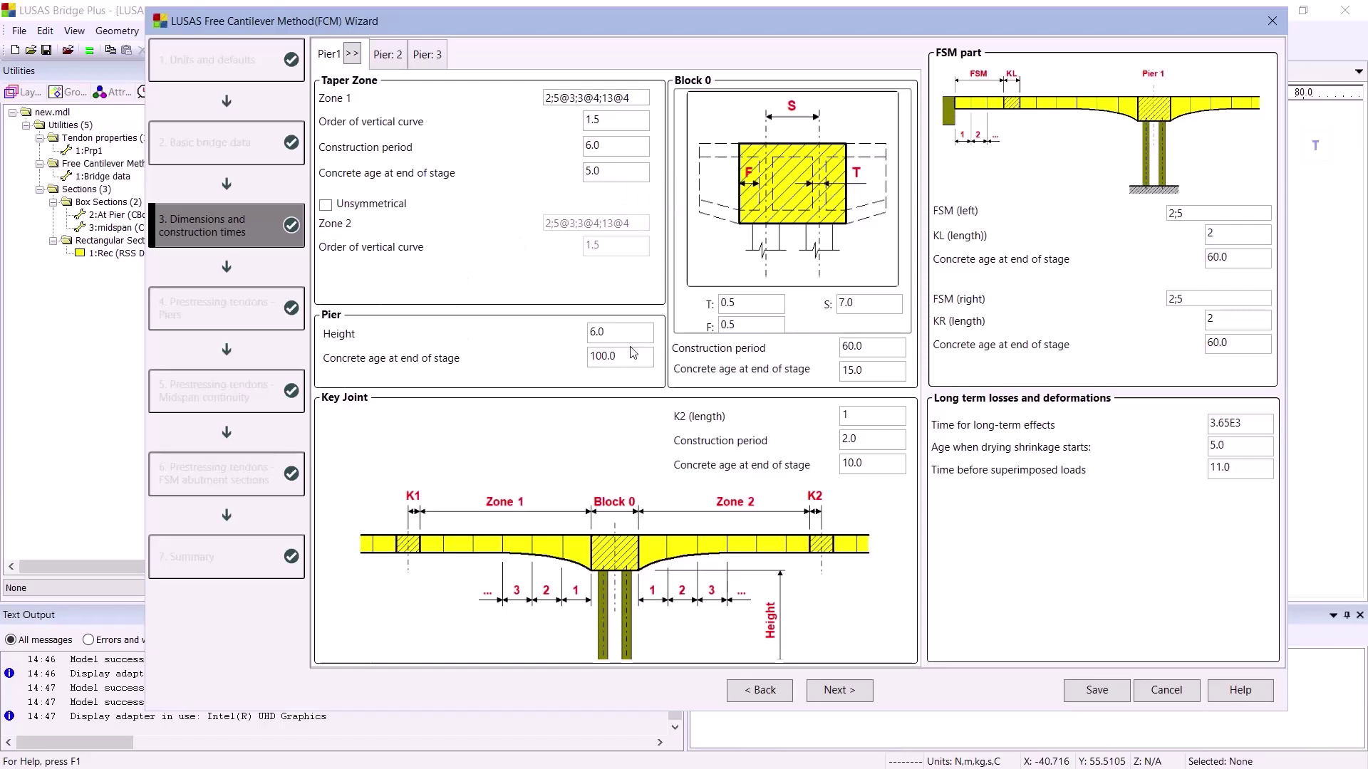
Set the height of pier 1 to 19 and copy its input to all other piers
left_click_drag(626, 333, 543, 328)
type("19")
left_click(857, 415)
left_click(352, 56)
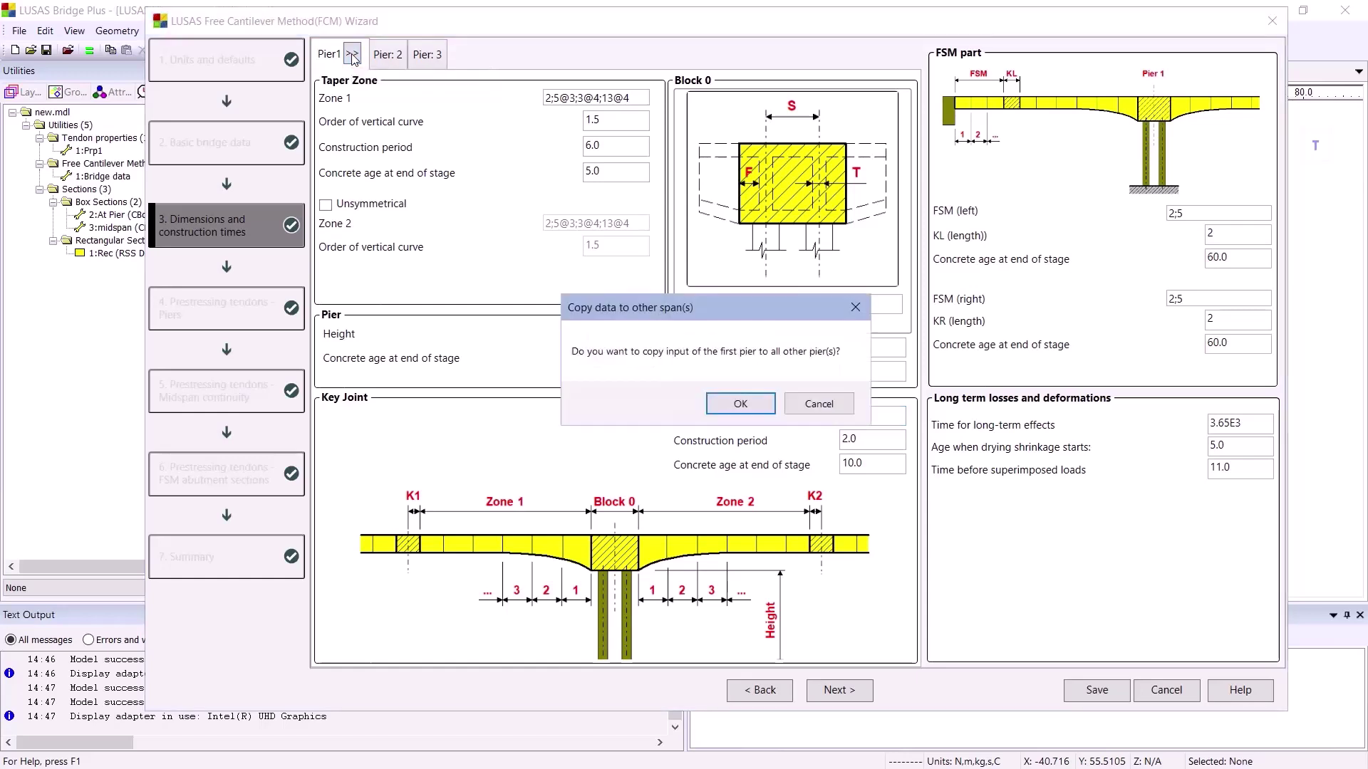
left_click(741, 404)
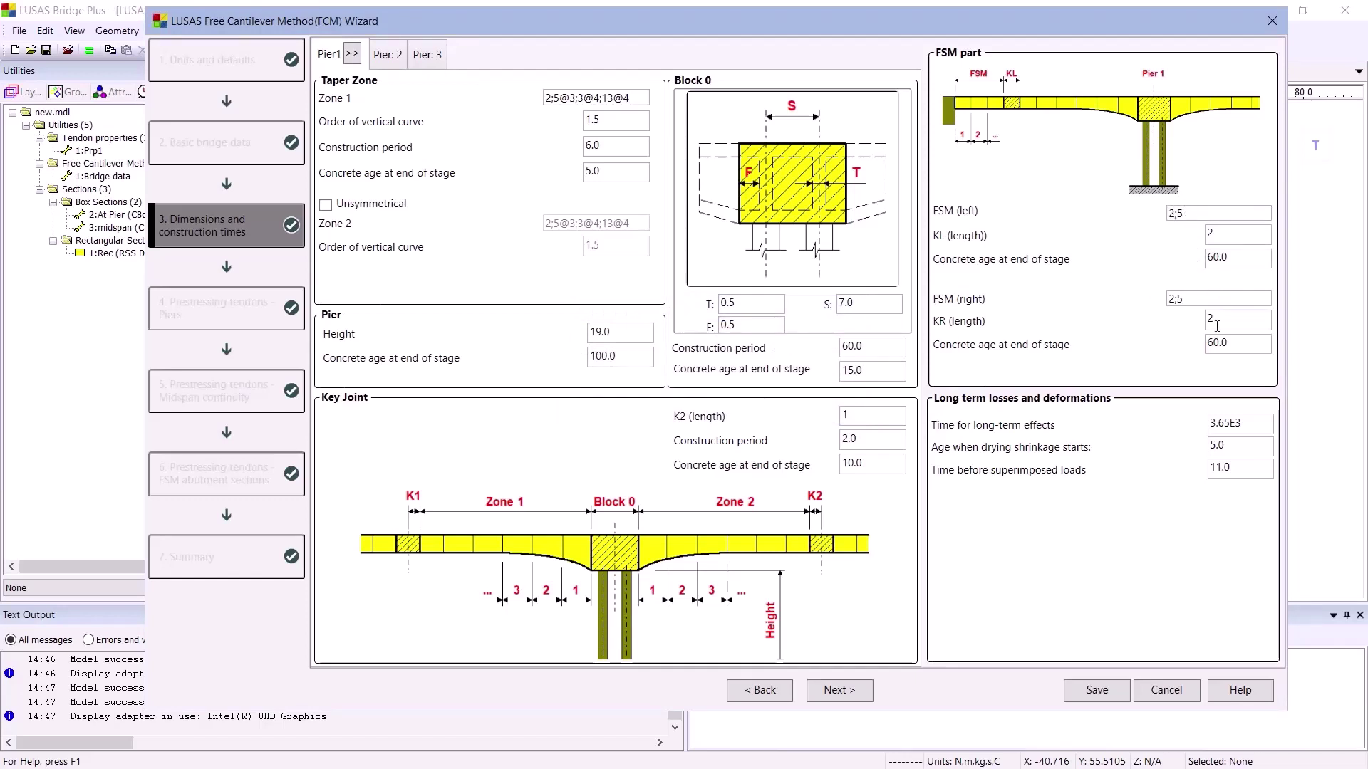
Save the dimensions and construction times and proceed to the pier prestressing tendons with section details hidden
left_click(1101, 695)
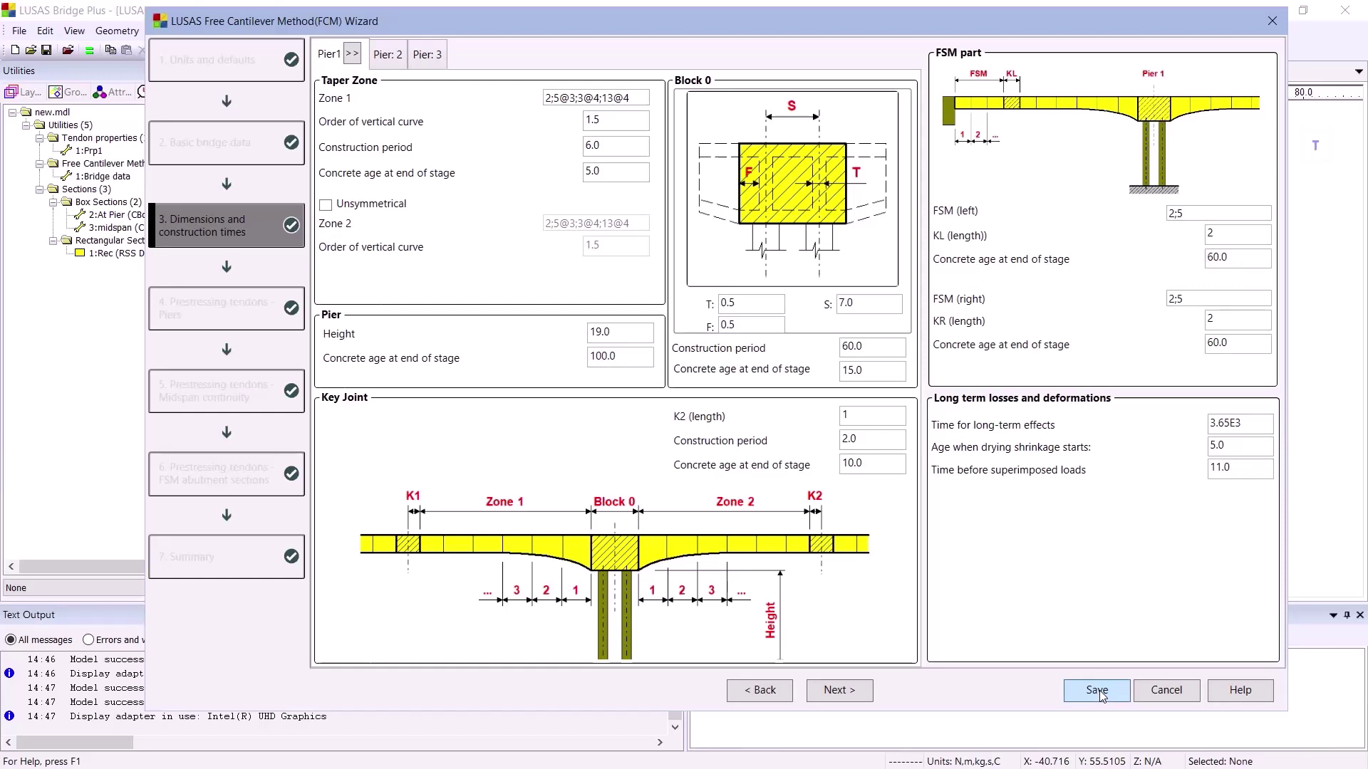
left_click(841, 692)
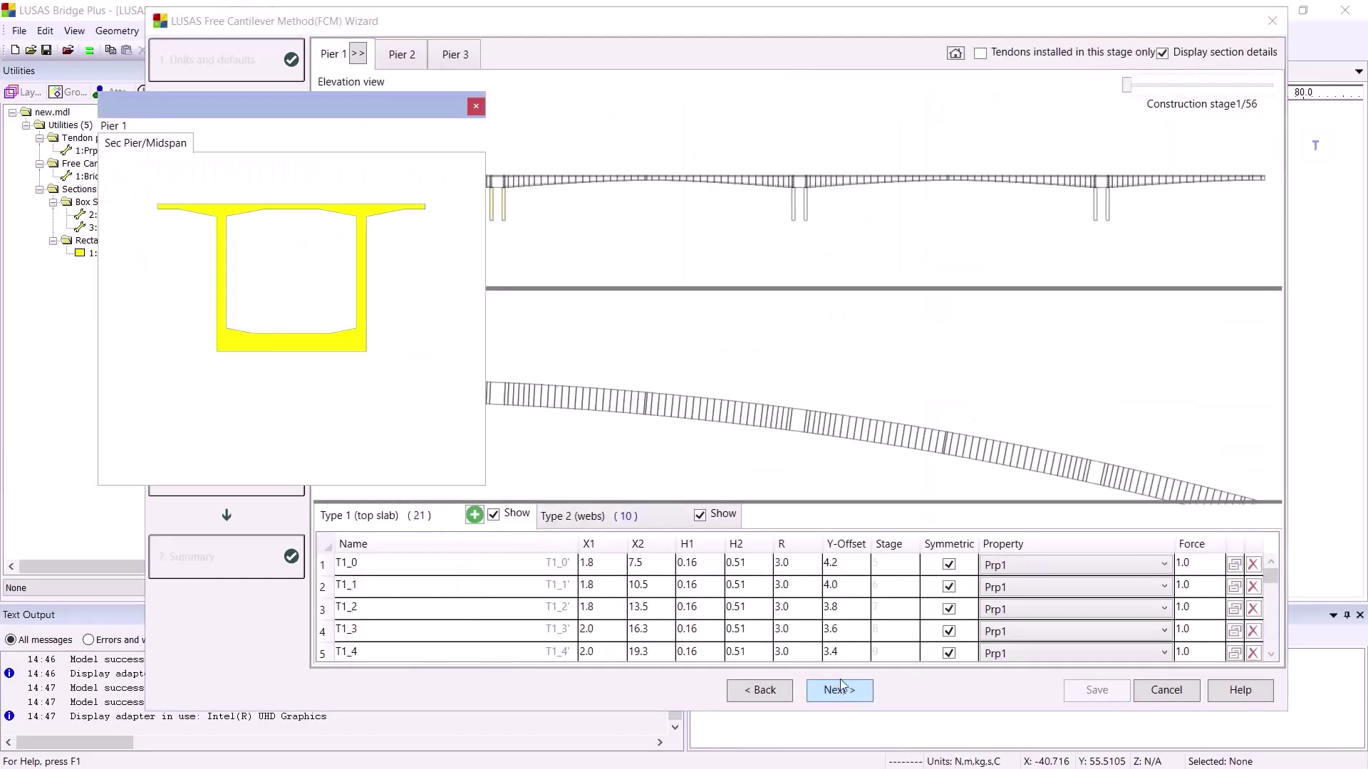
left_click(1162, 53)
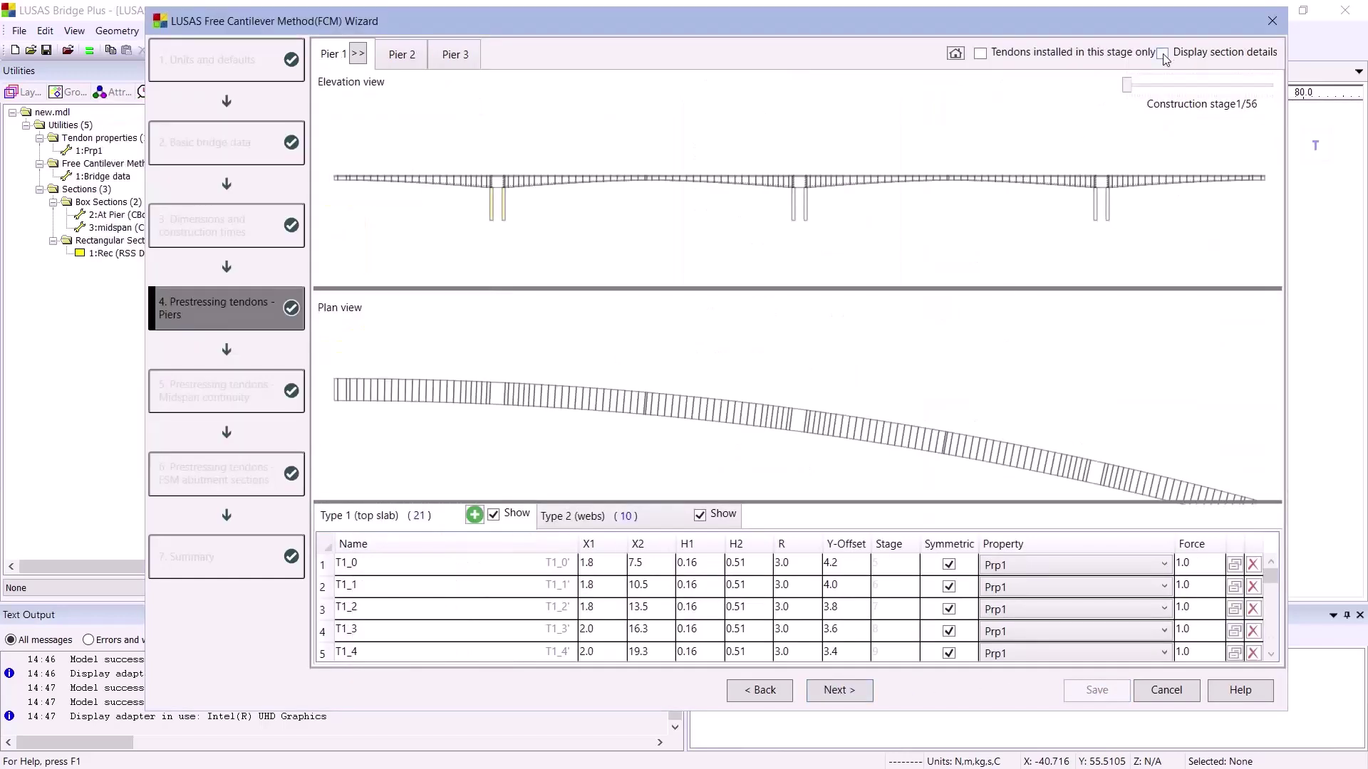
Examine the tendon layout around pier 1 at construction stage 31 in the elevation and plan views
left_click_drag(1131, 89, 1205, 93)
scroll(486, 175, "up", 3)
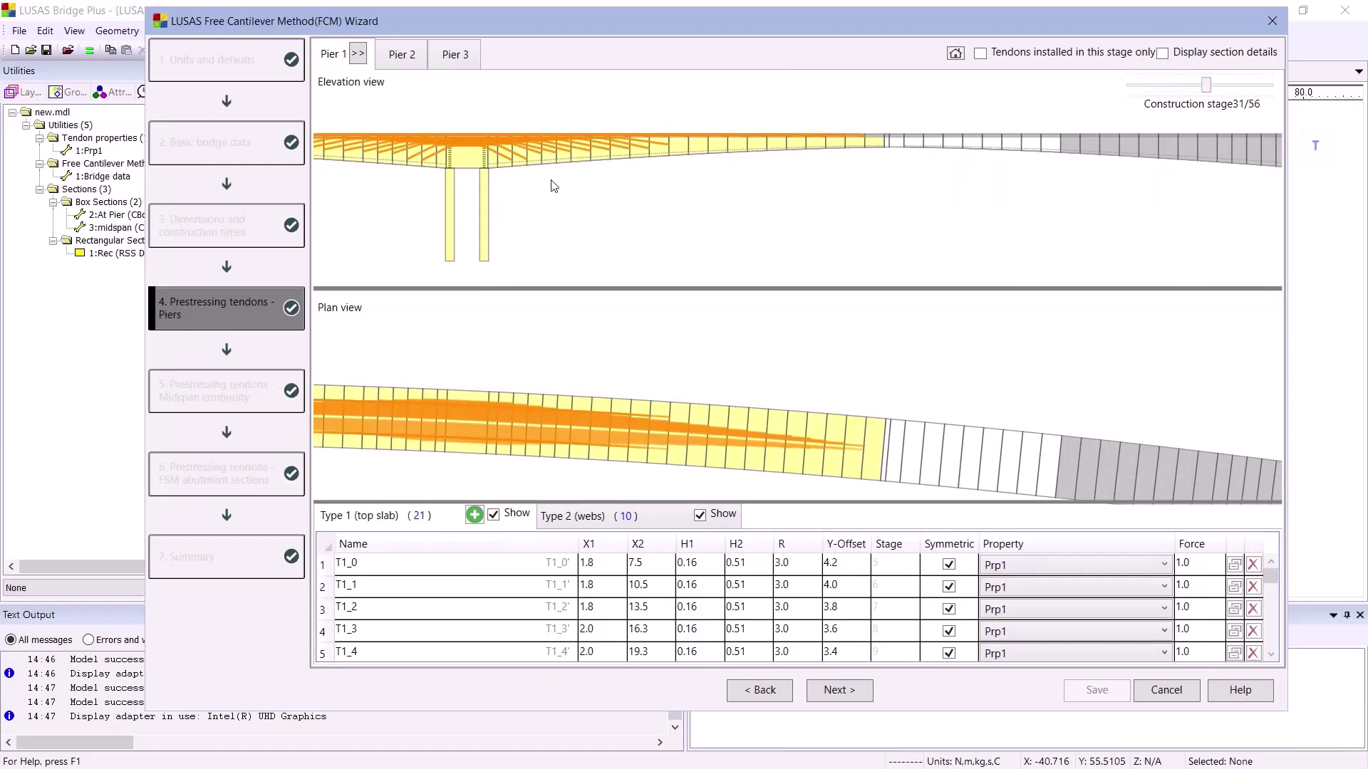
left_click_drag(553, 187, 930, 206)
scroll(931, 206, "up", 3)
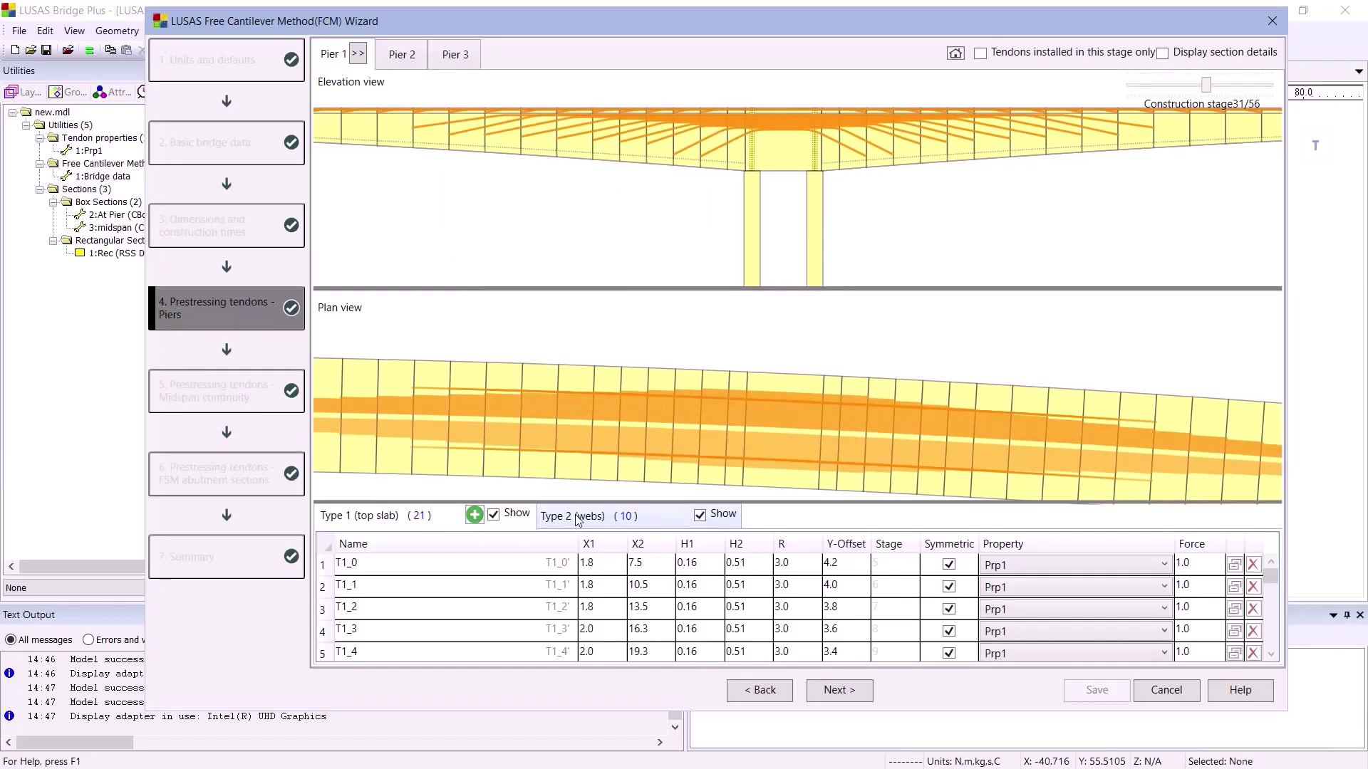
Delete all Type 1 top slab tendons and all Type 2 web tendons of pier 1
left_click(327, 546)
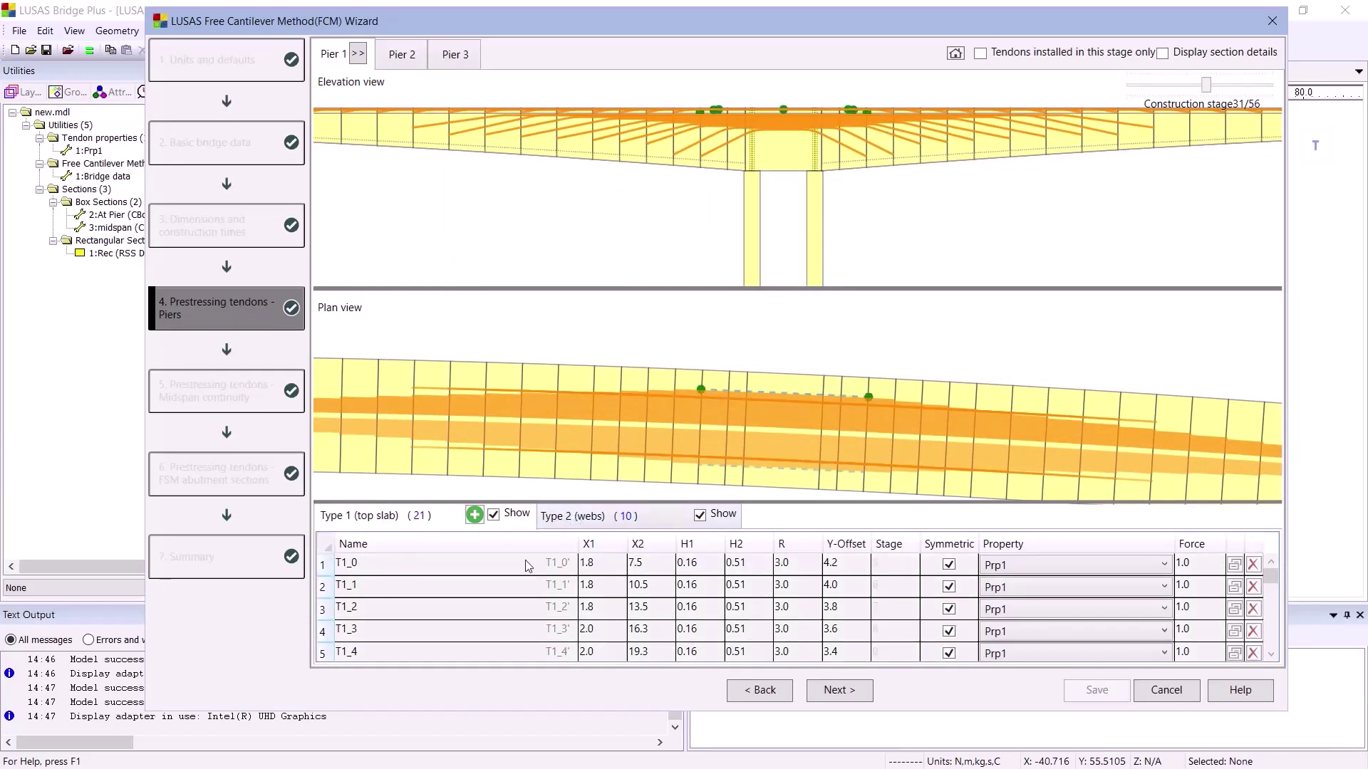
left_click(1254, 564)
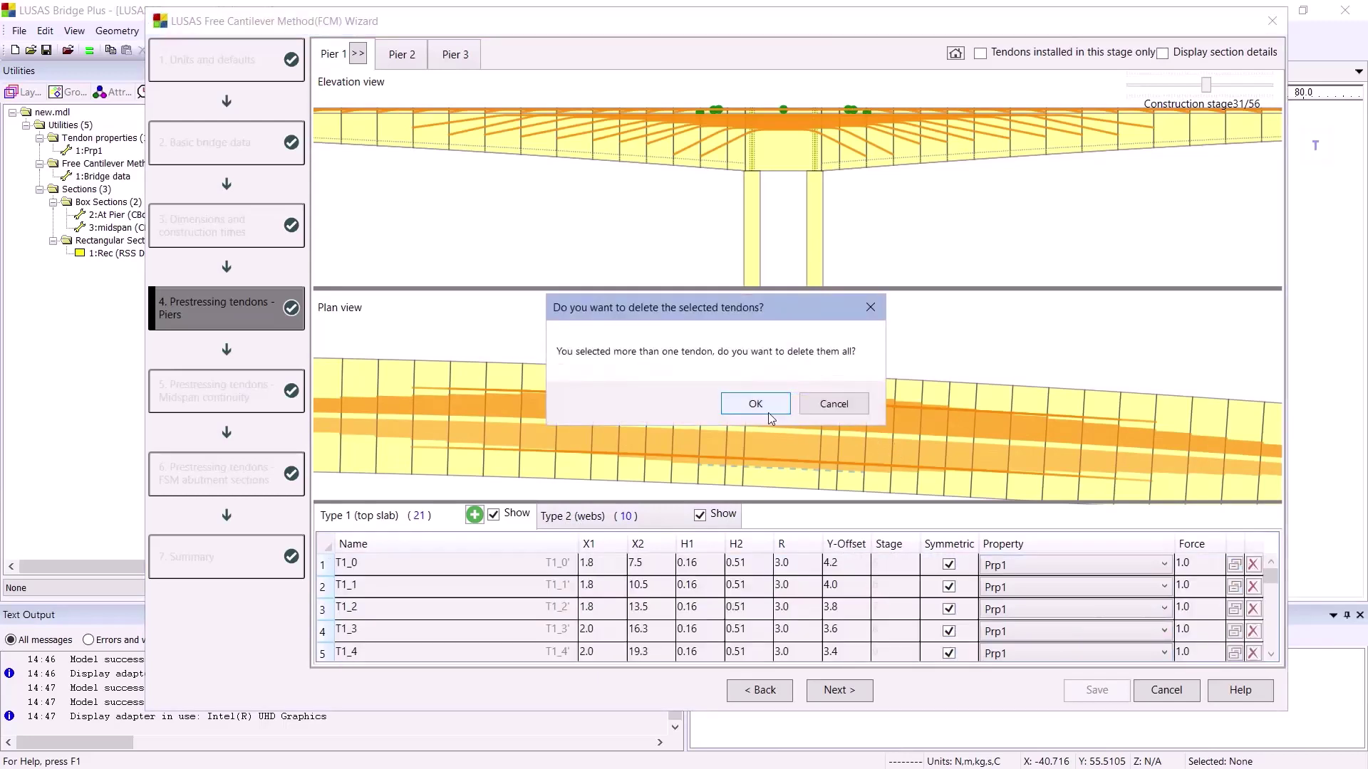
left_click(768, 410)
left_click(596, 516)
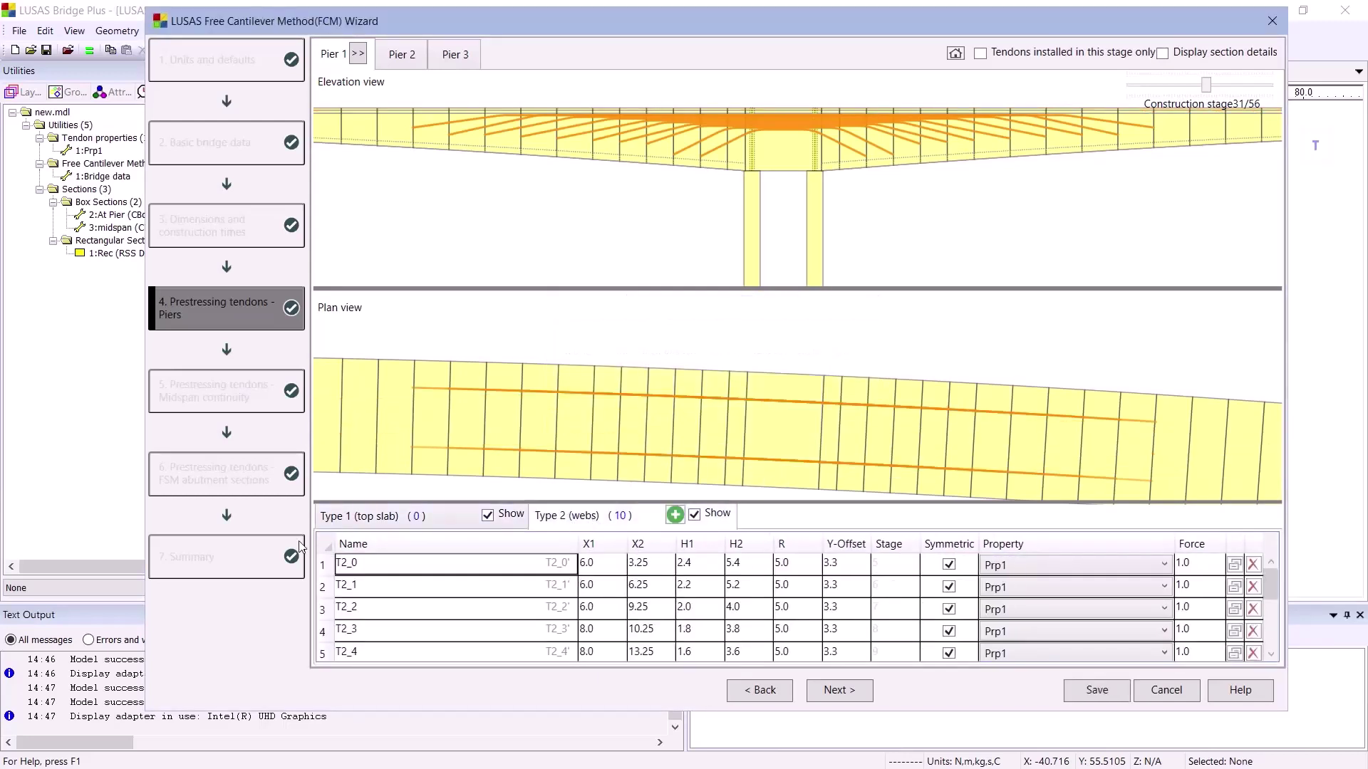
left_click(321, 546)
left_click(1253, 565)
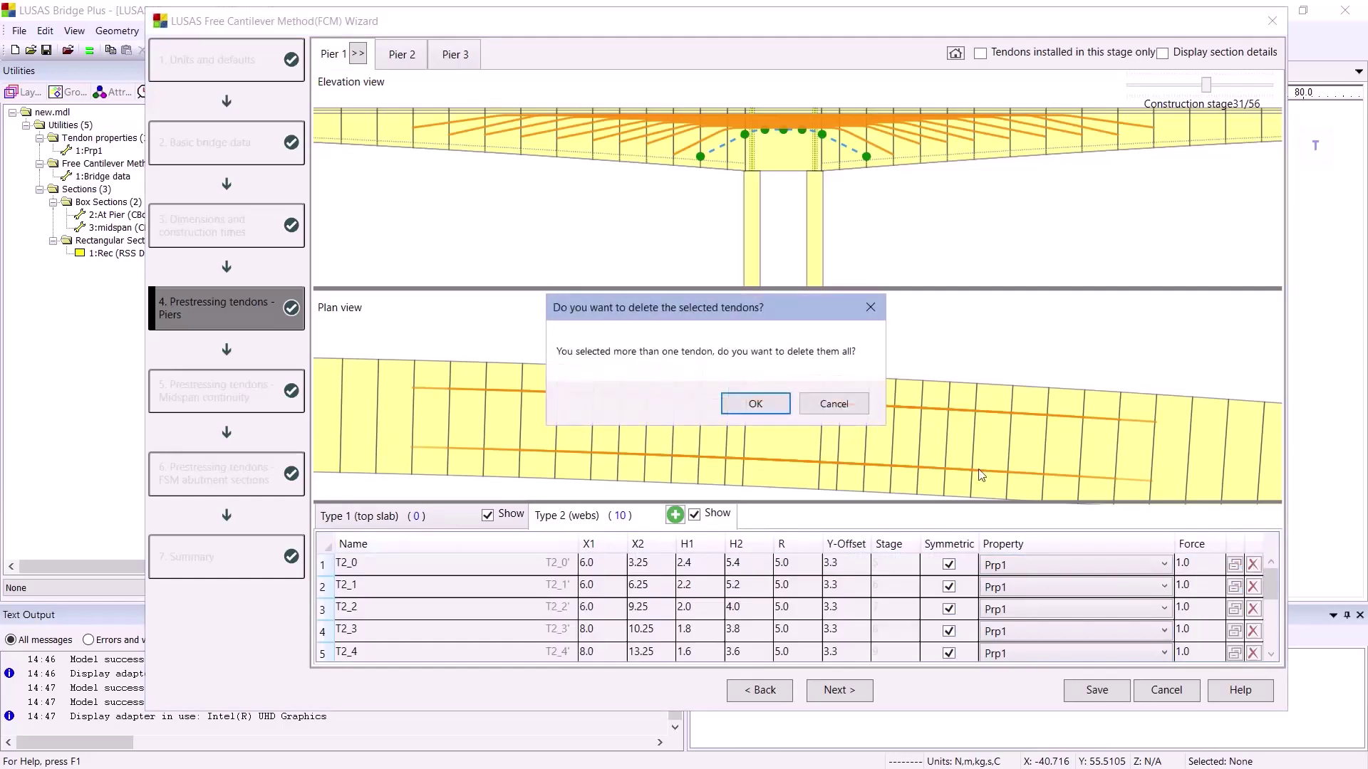
left_click(755, 404)
Add a new Type 1 top slab tendon to pier 1
left_click(408, 517)
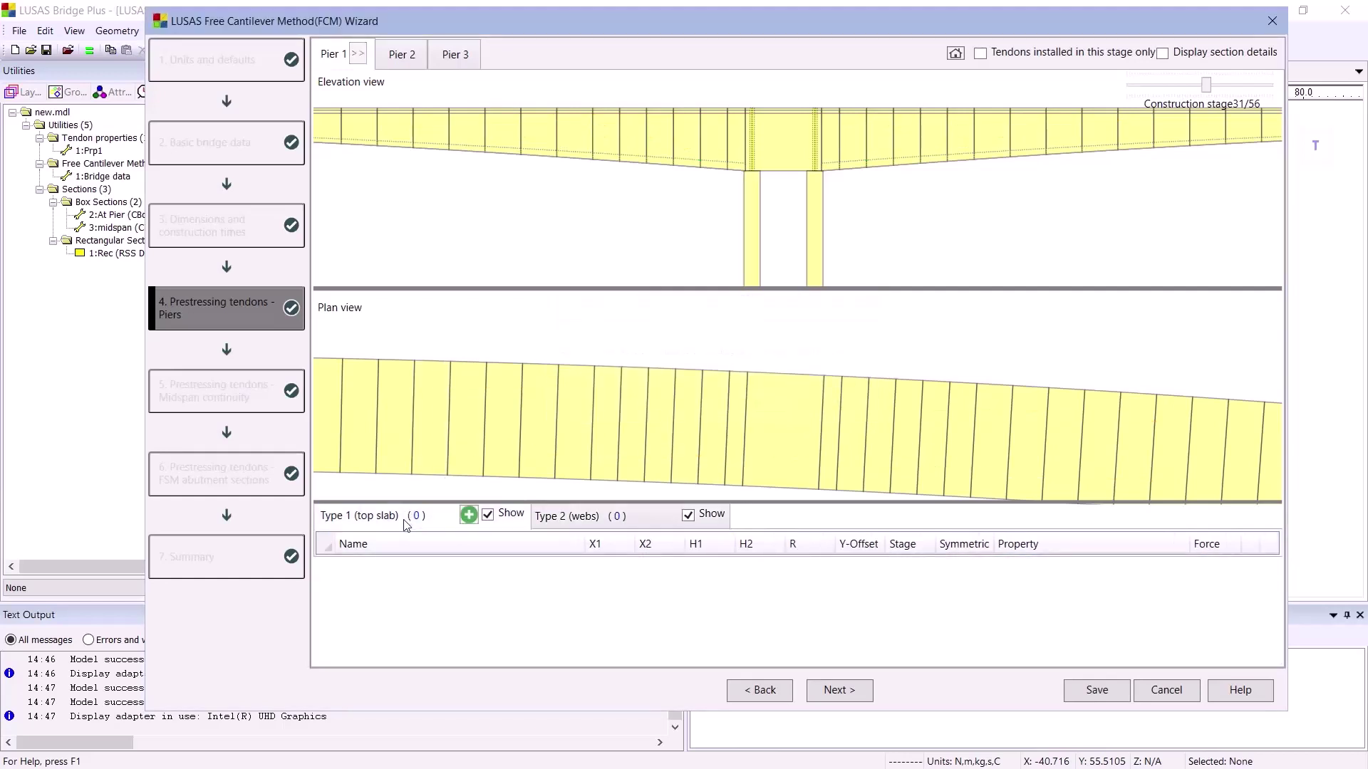
left_click(468, 516)
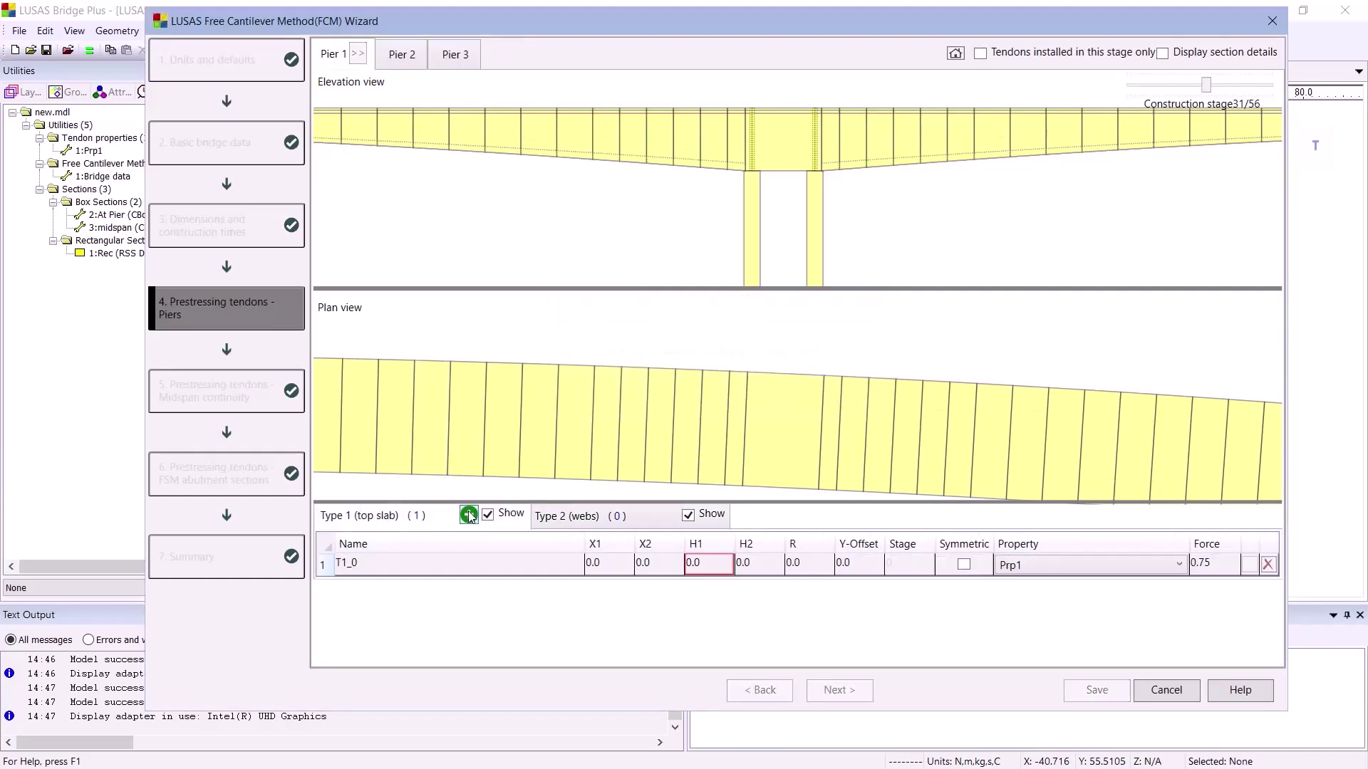
left_click(607, 570)
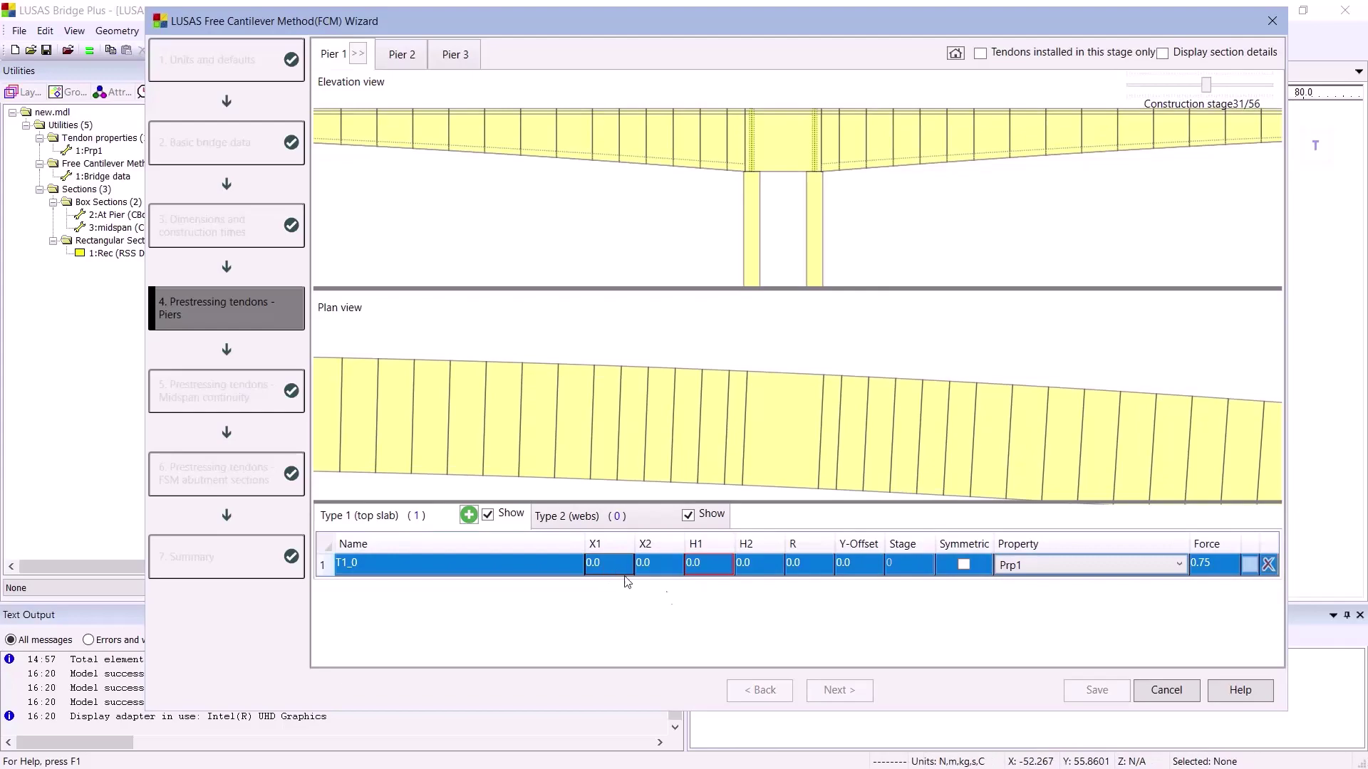
Look up the definitions of the X1, X2, H1, H2 and R tendon dimensions in the help
left_click(1232, 688)
scroll(1061, 470, "down", 15)
scroll(1066, 473, "down", 10)
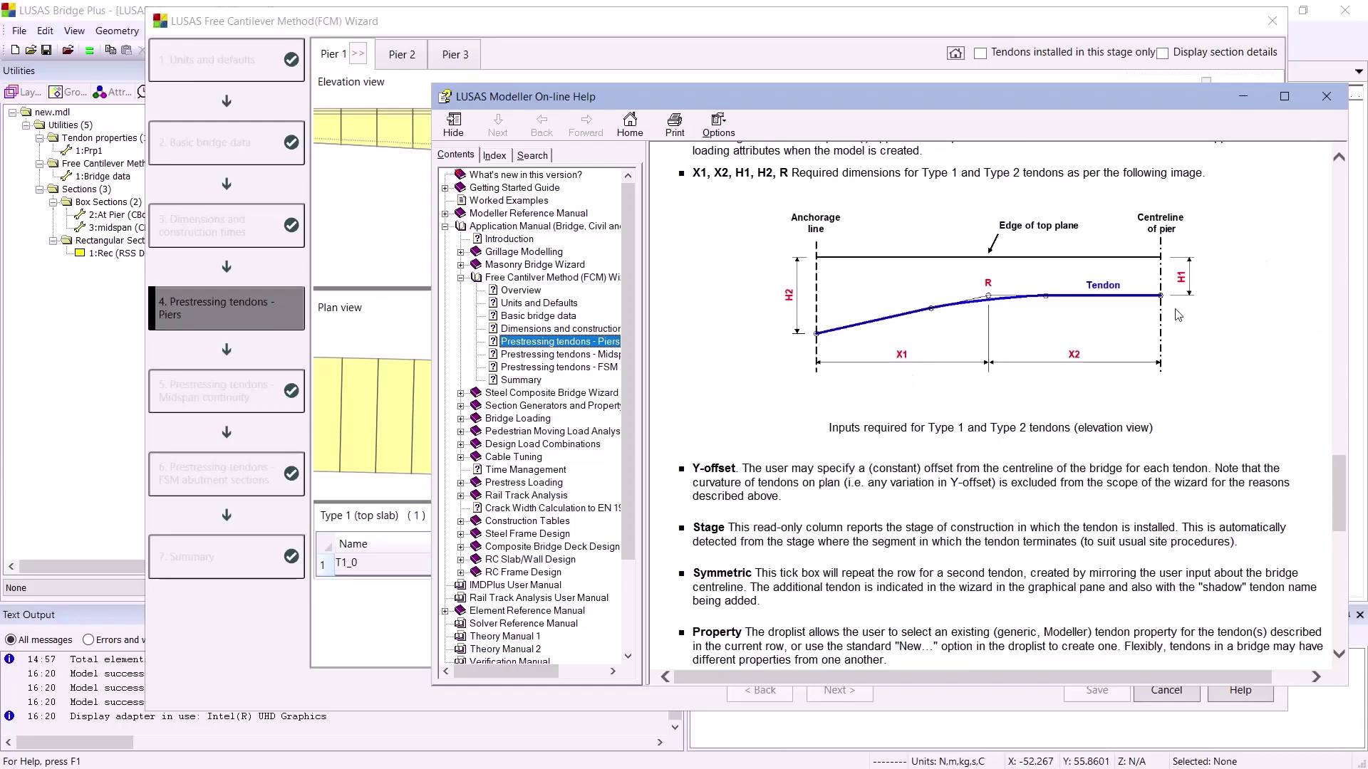
left_click(1326, 98)
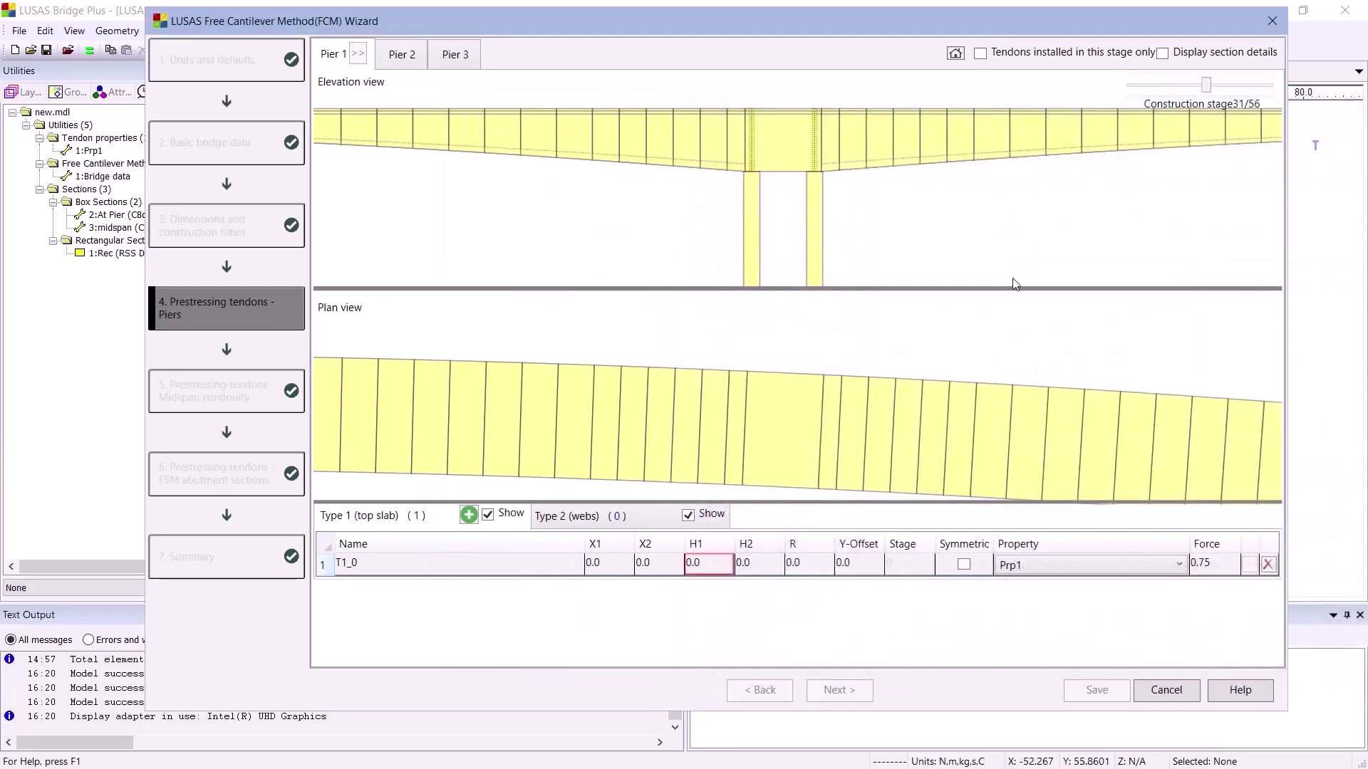
Set tendon T1_0's X1 to 1.5, X2 to 6.5, H1 to 0.15, H2 to 0.5 and R to 3
left_click(606, 563)
type("1.5")
key("Tab")
type("6.5")
key("Tab")
type("0.15")
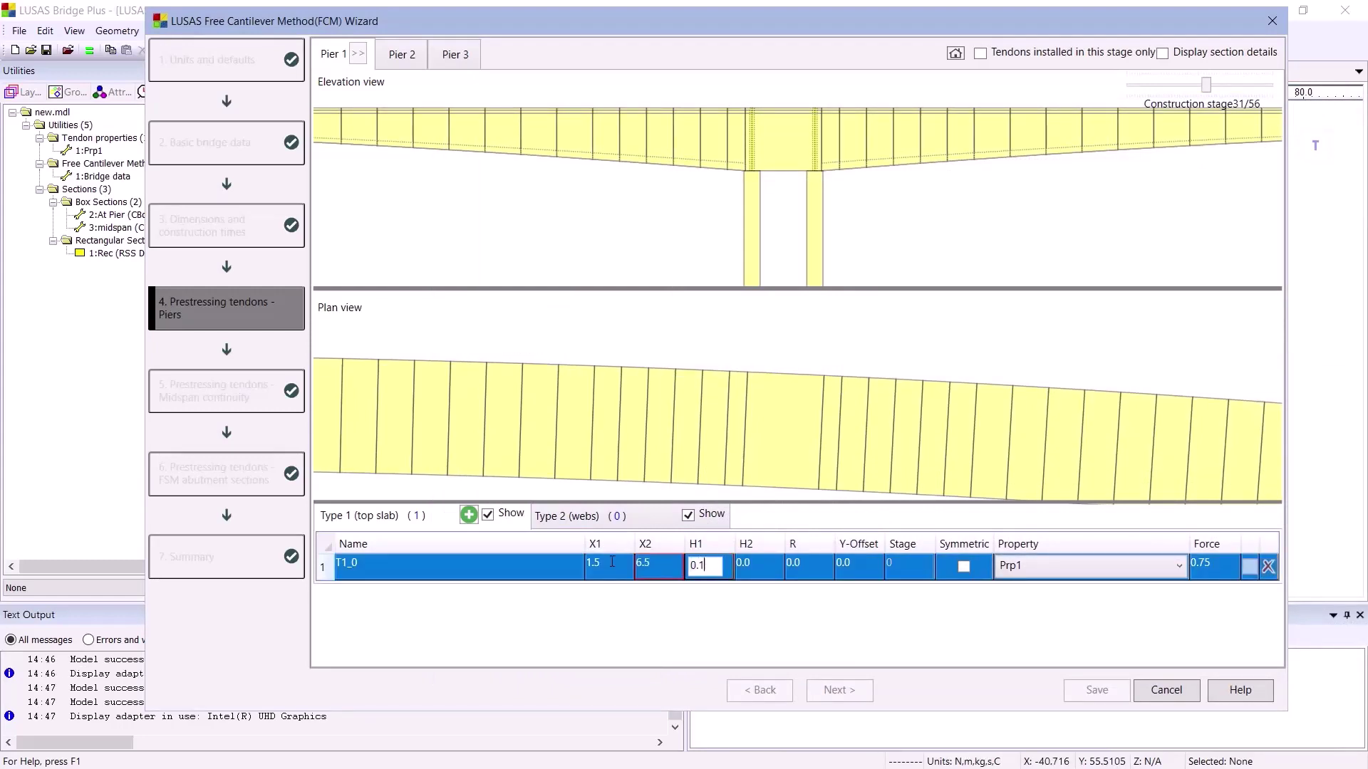
key("Tab")
type("0.5")
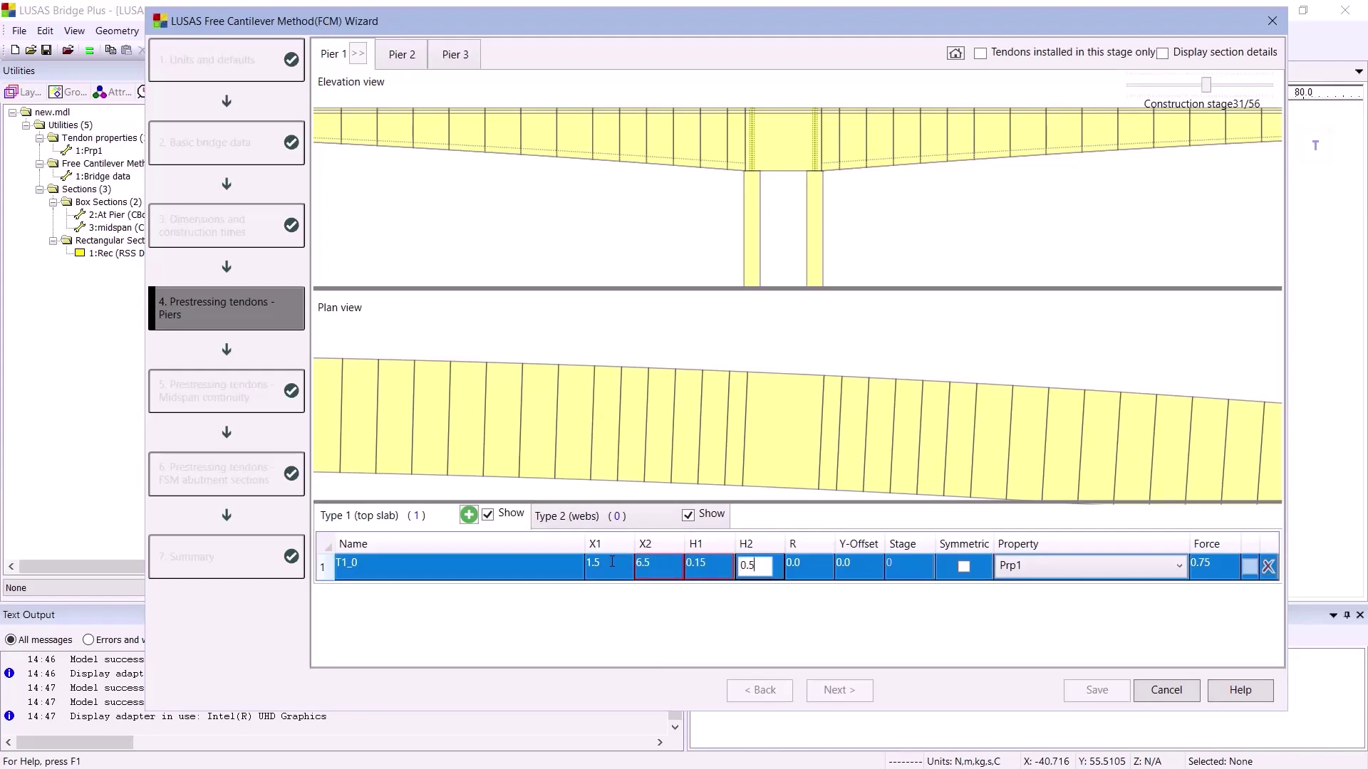
key("Tab")
type("3")
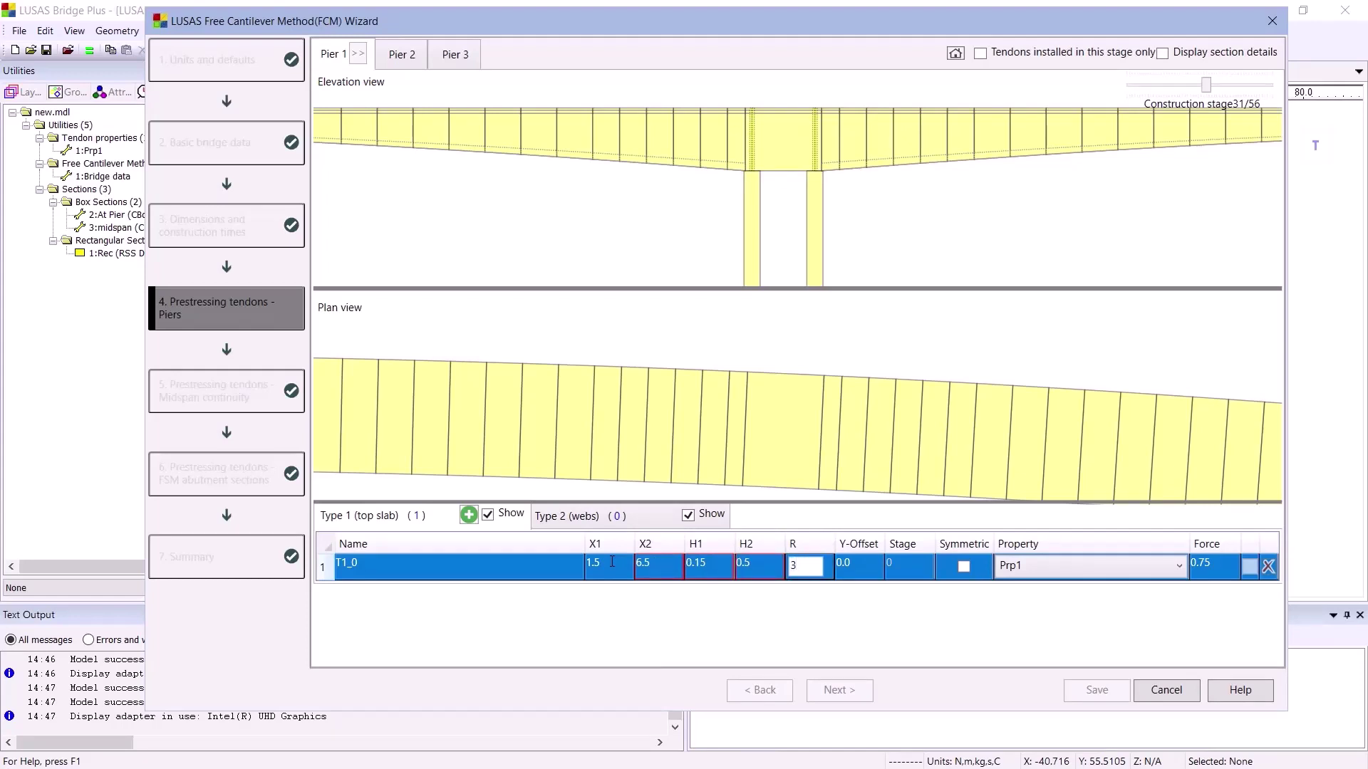
key("Tab")
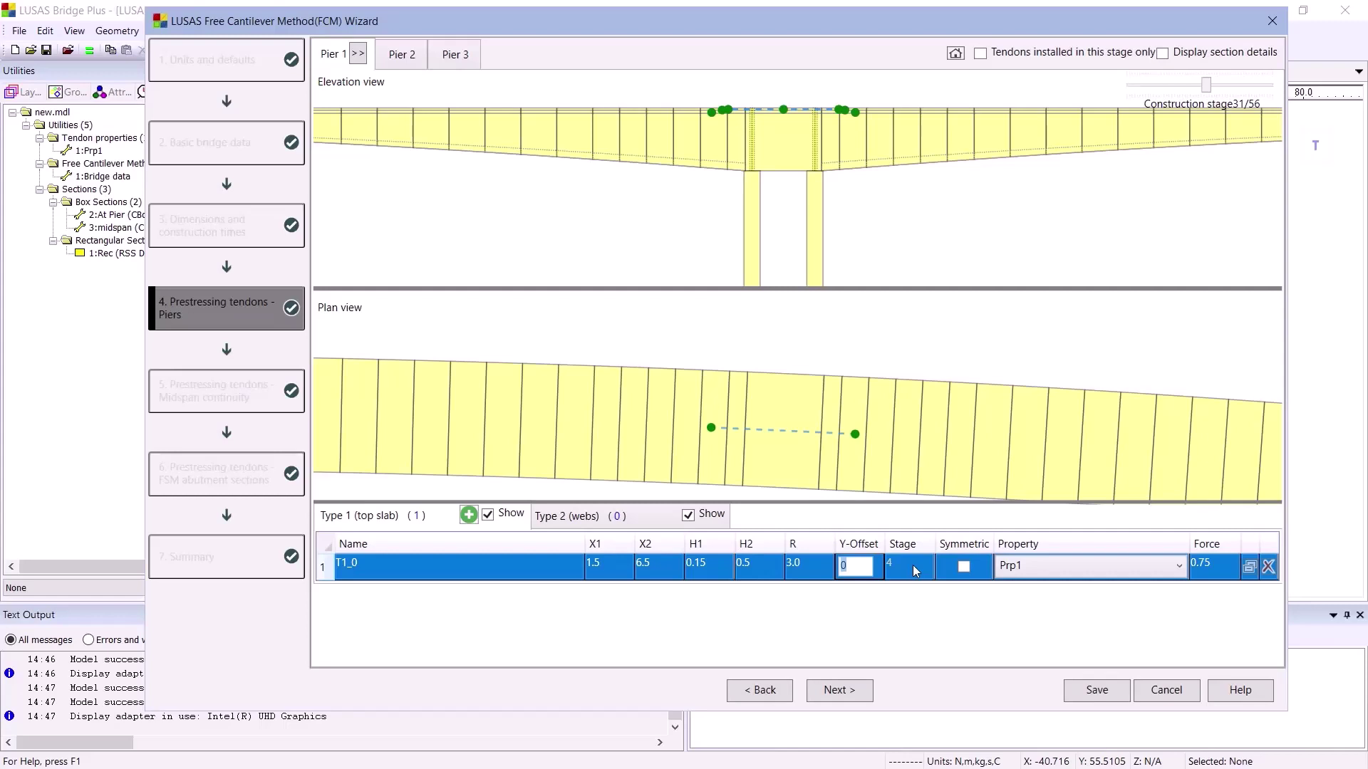
Display construction stage 4 and make tendon T1_0 symmetric with a Y-offset of 4
left_click_drag(1211, 91, 1140, 86)
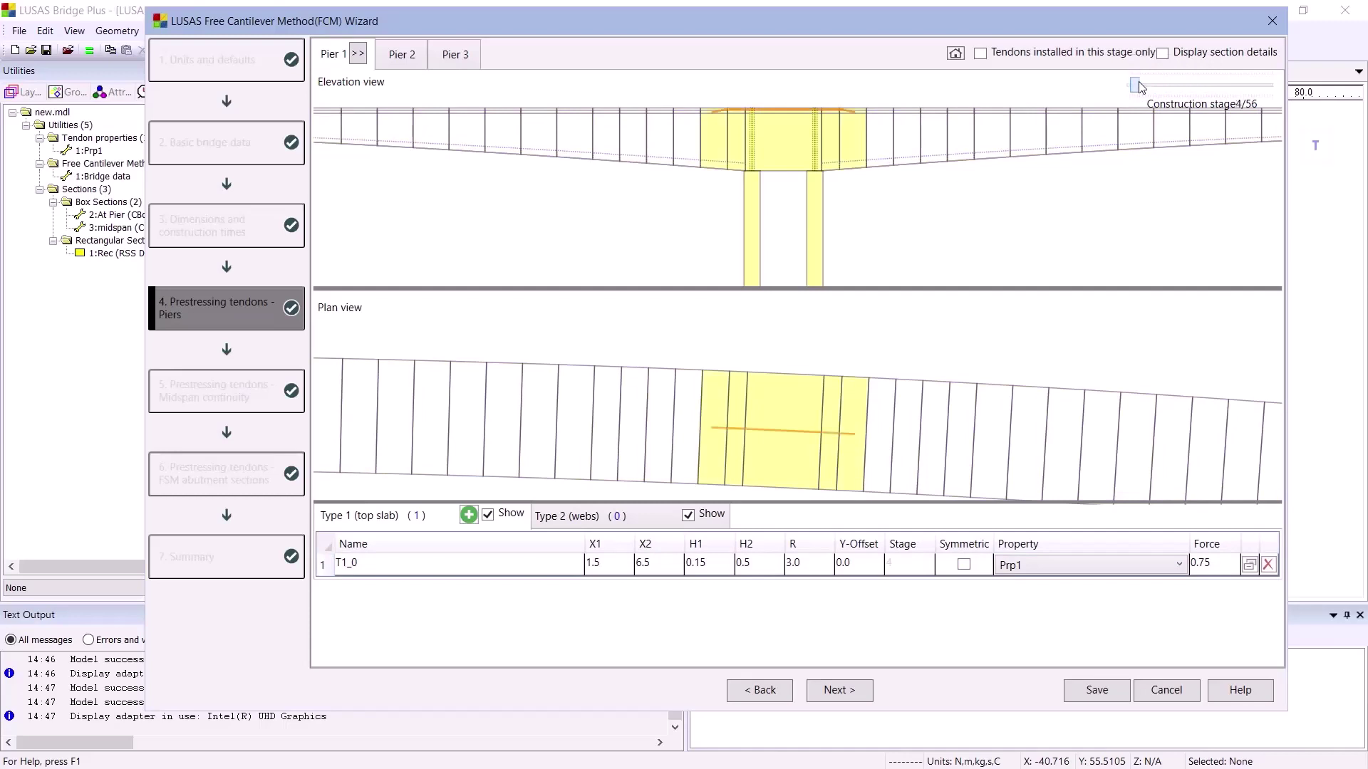
left_click(844, 564)
type("4")
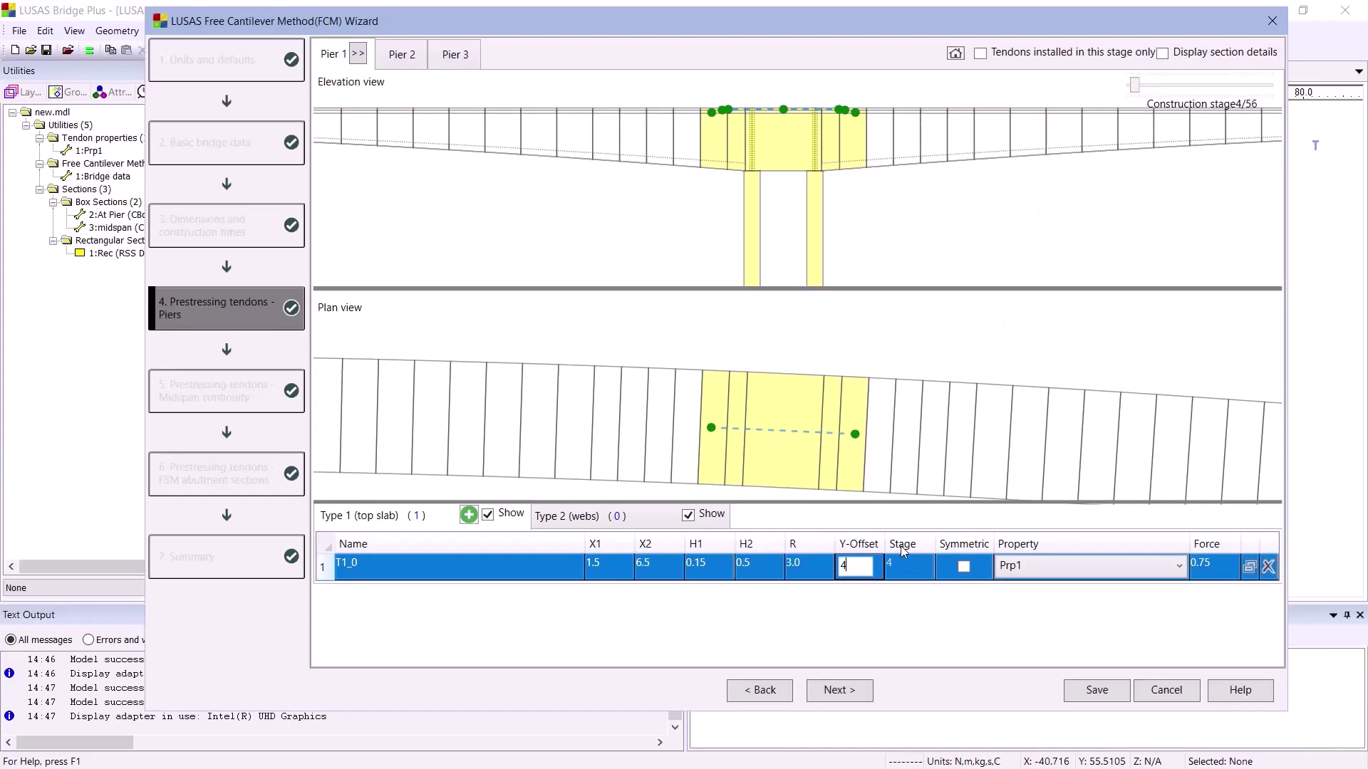
left_click(963, 567)
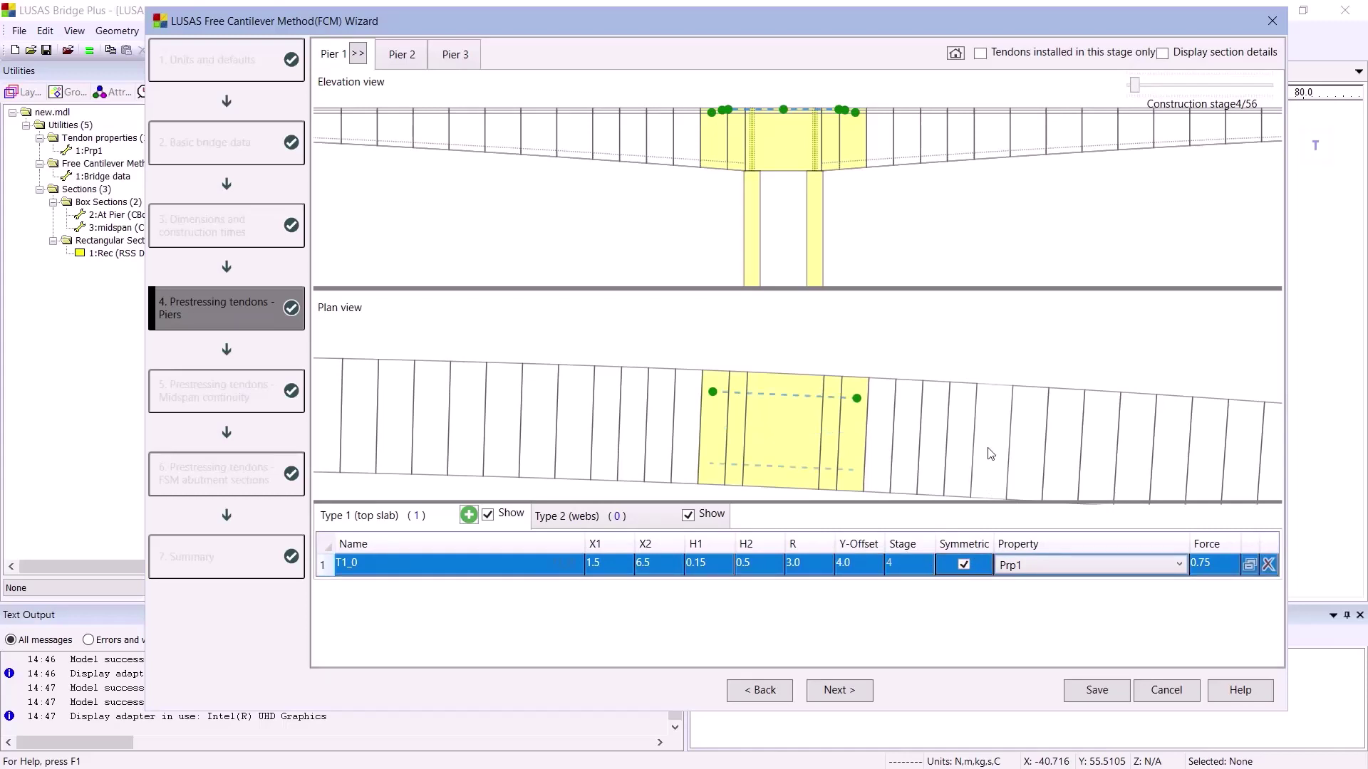
Copy tendon T1_0 as a symmetric tendon with X2 of 12.5 and Y-offset of 3, and display construction stage 10
left_click(1250, 564)
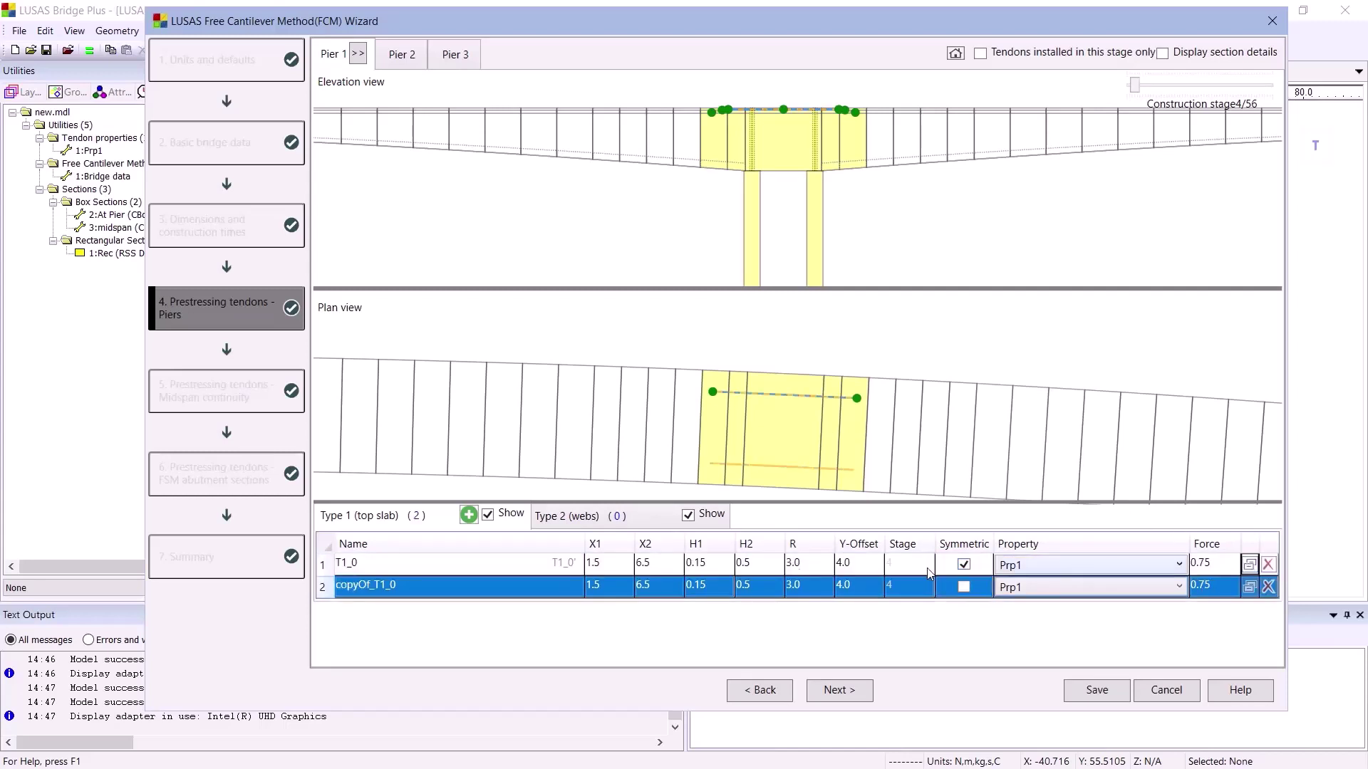
double_click(644, 588)
type("12.5")
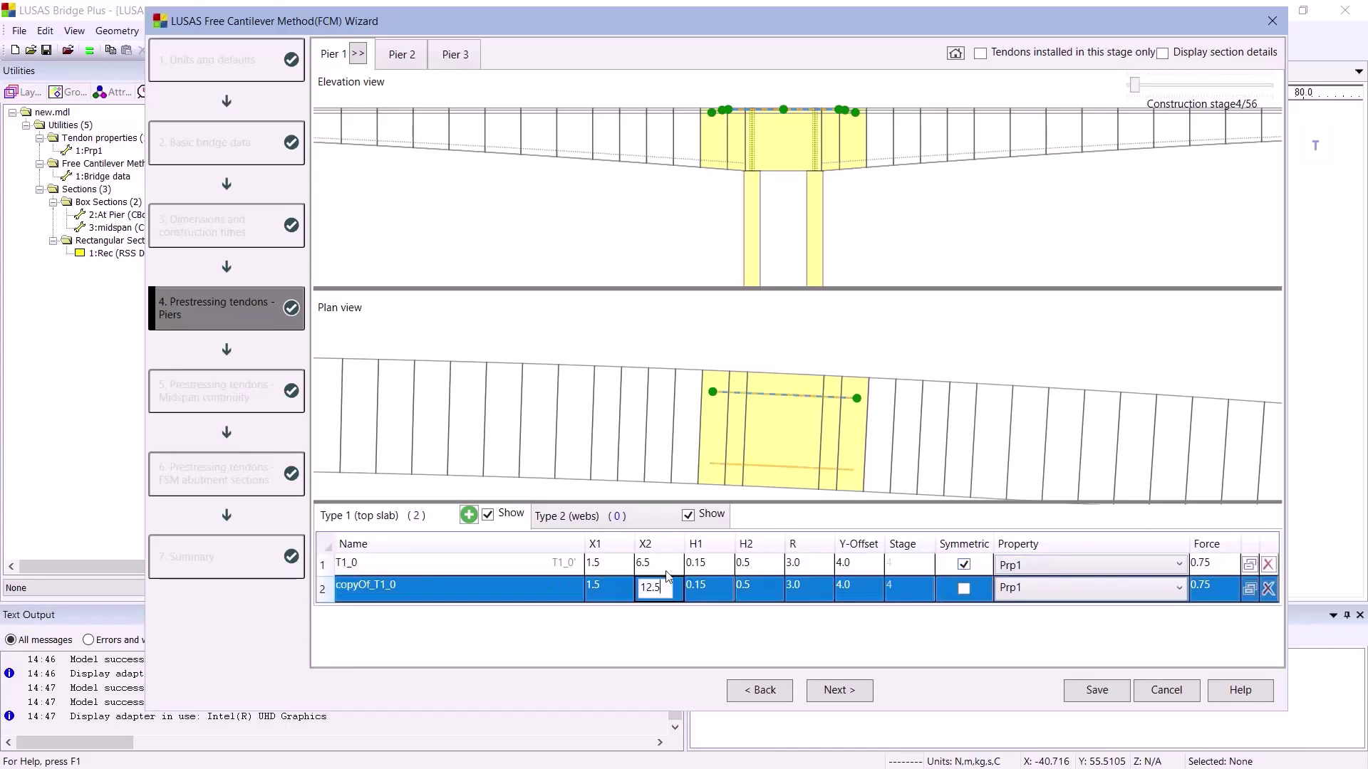
key("Tab")
key("Tab")
key("Tab")
key("Tab")
type("3")
key("Tab")
left_click(964, 587)
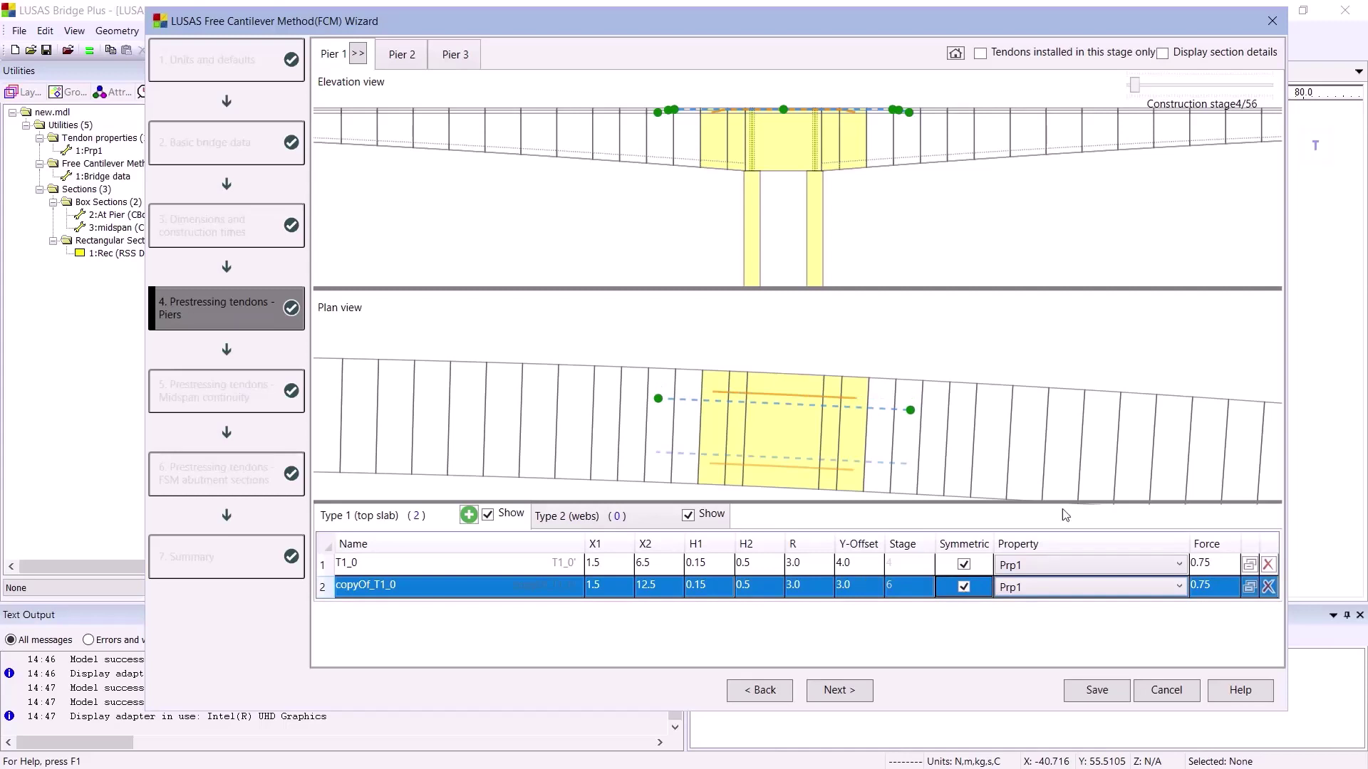
left_click(1137, 90)
left_click_drag(1137, 91, 1156, 90)
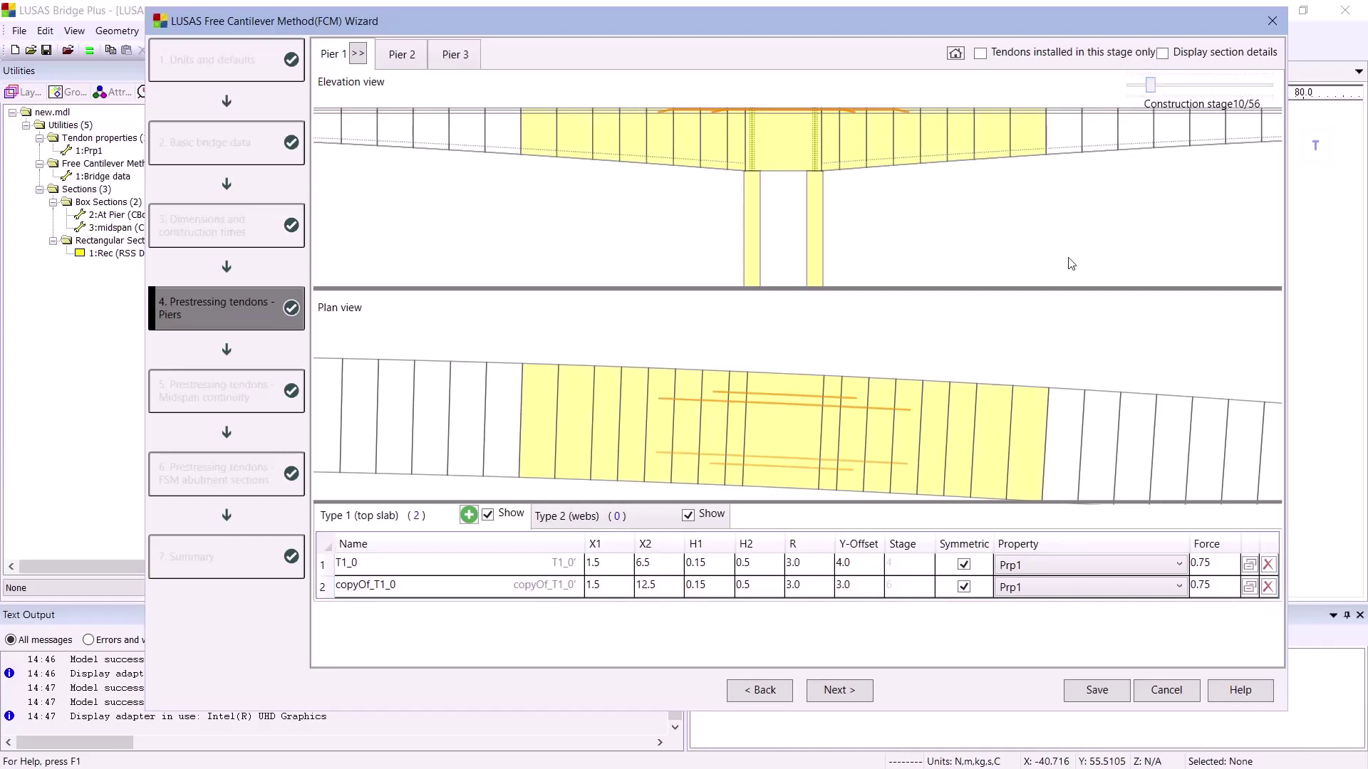
Review the design codes and loss settings for a new tendon property without creating one for the copied tendon
left_click(1179, 586)
left_click(1179, 587)
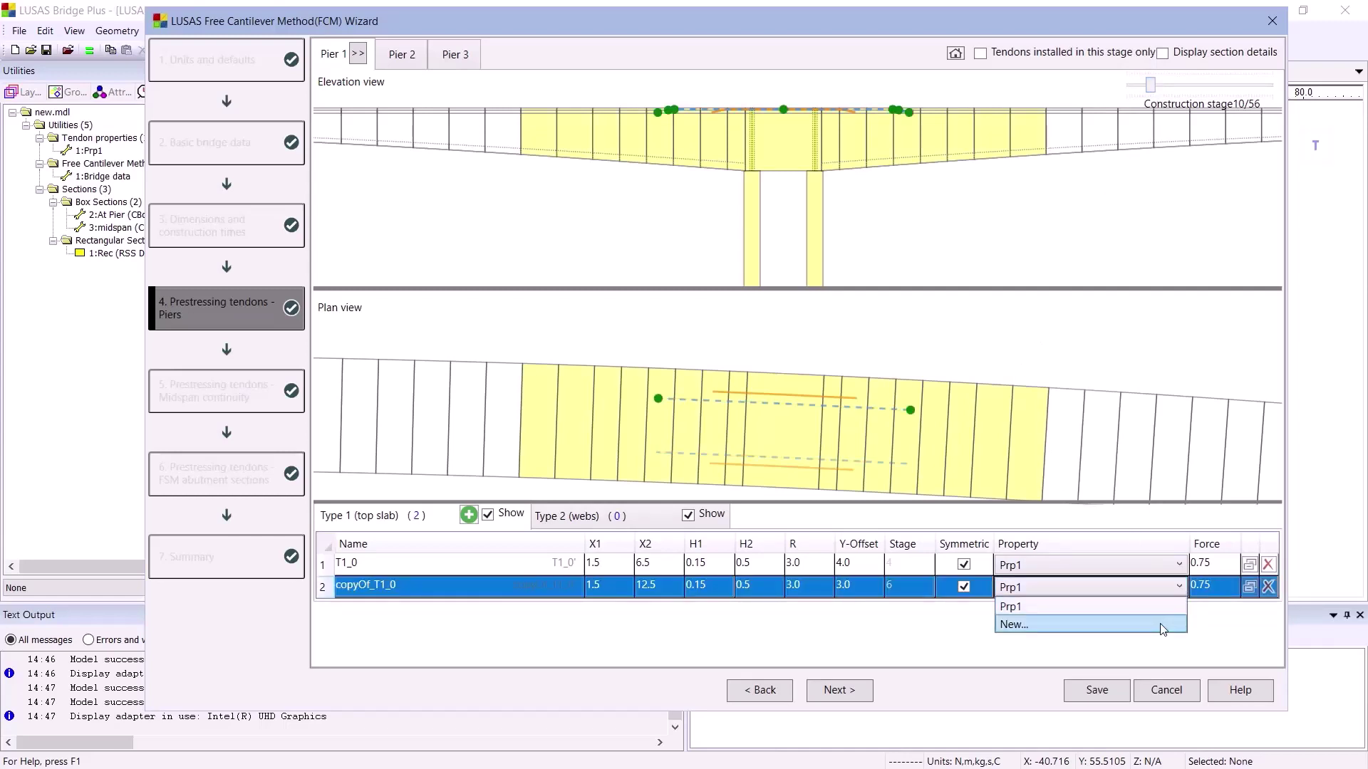
left_click(1160, 624)
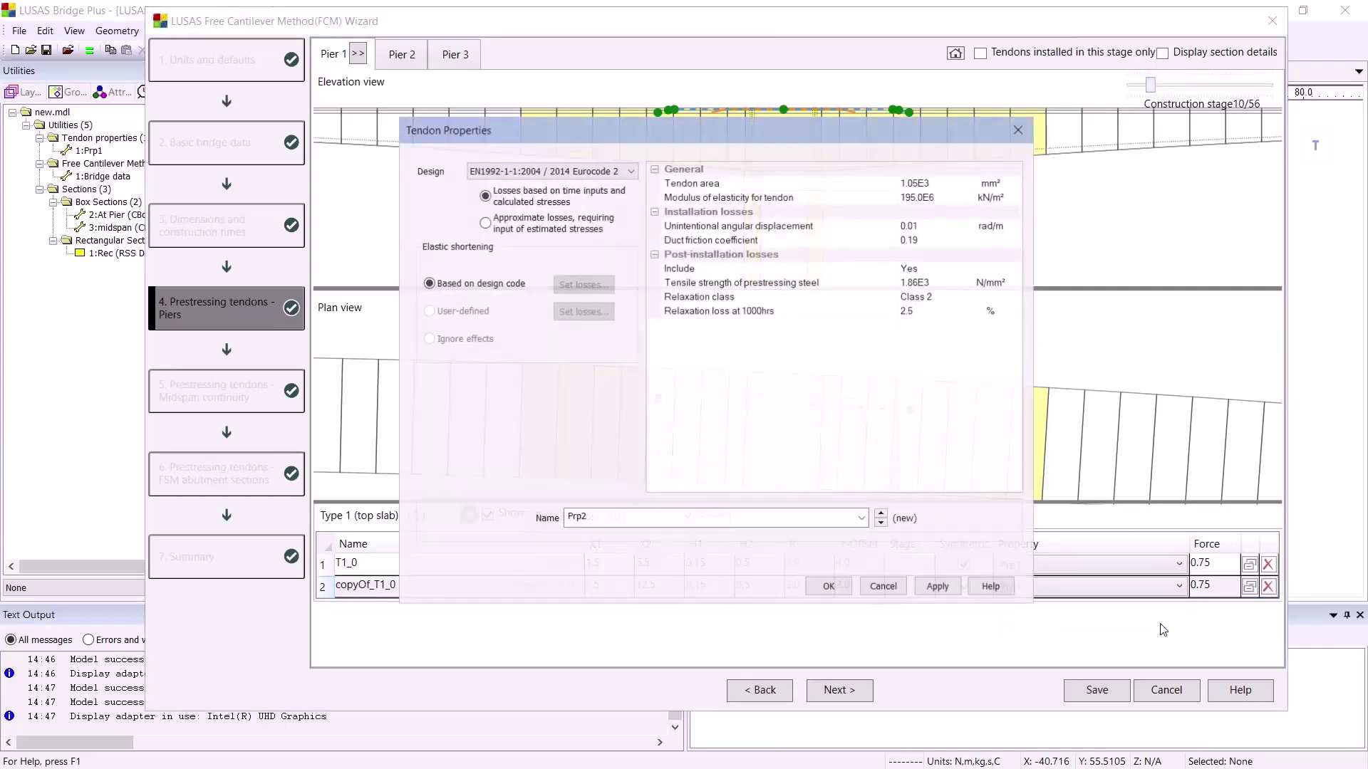
left_click(609, 171)
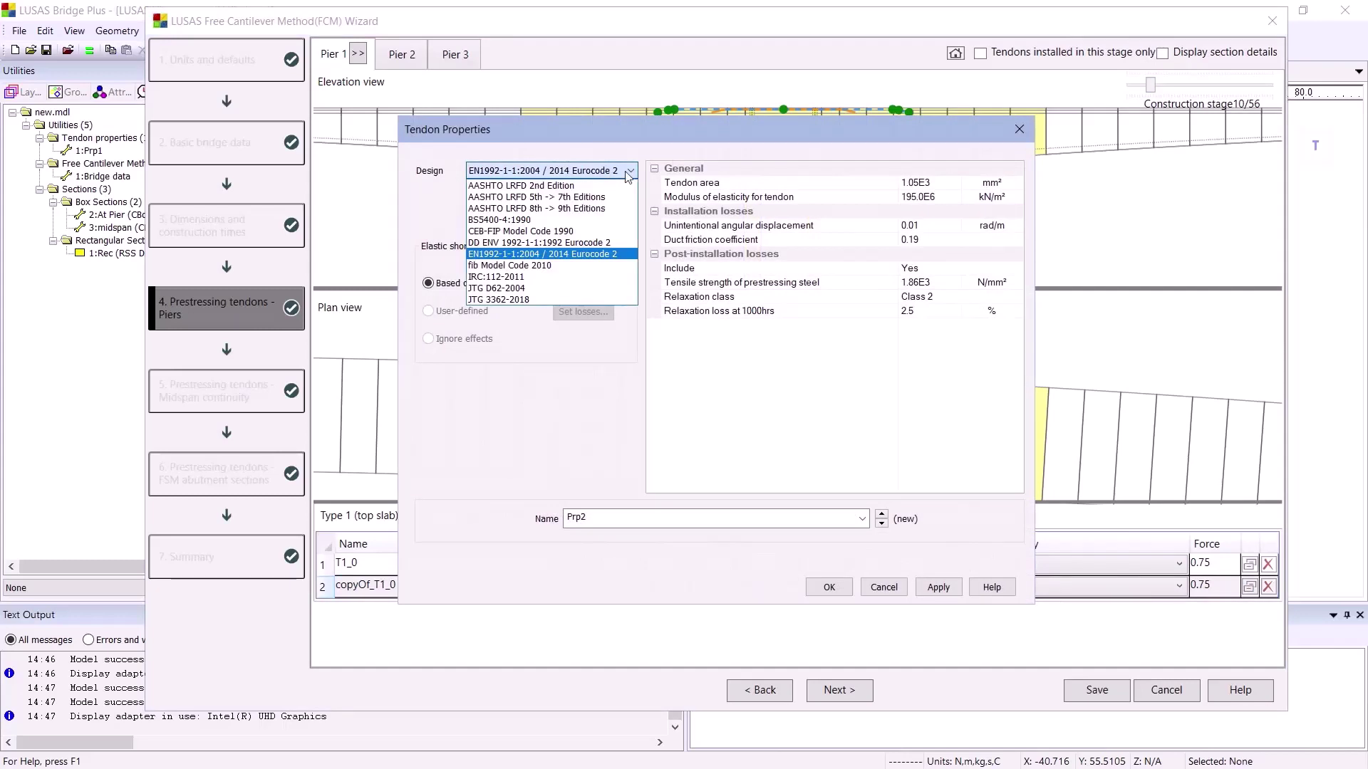
left_click(940, 188)
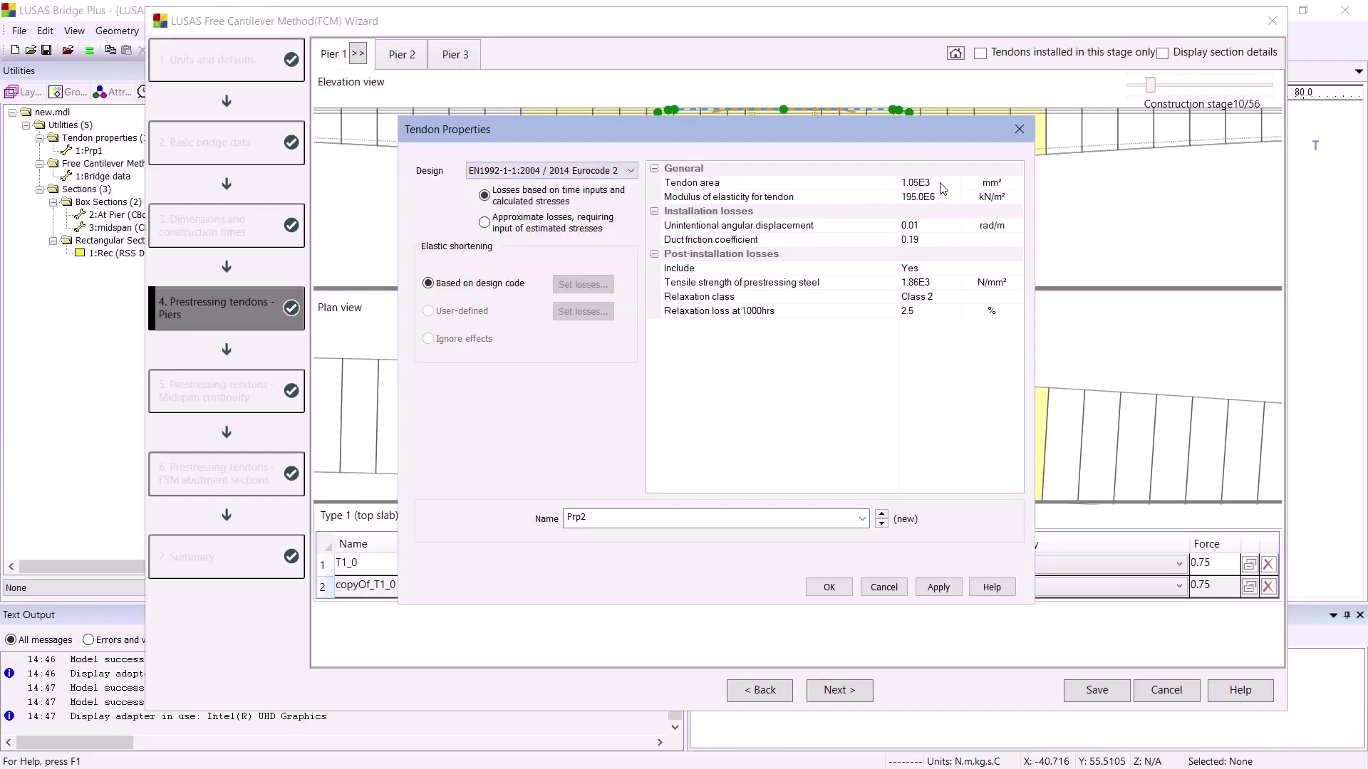
left_click(943, 188)
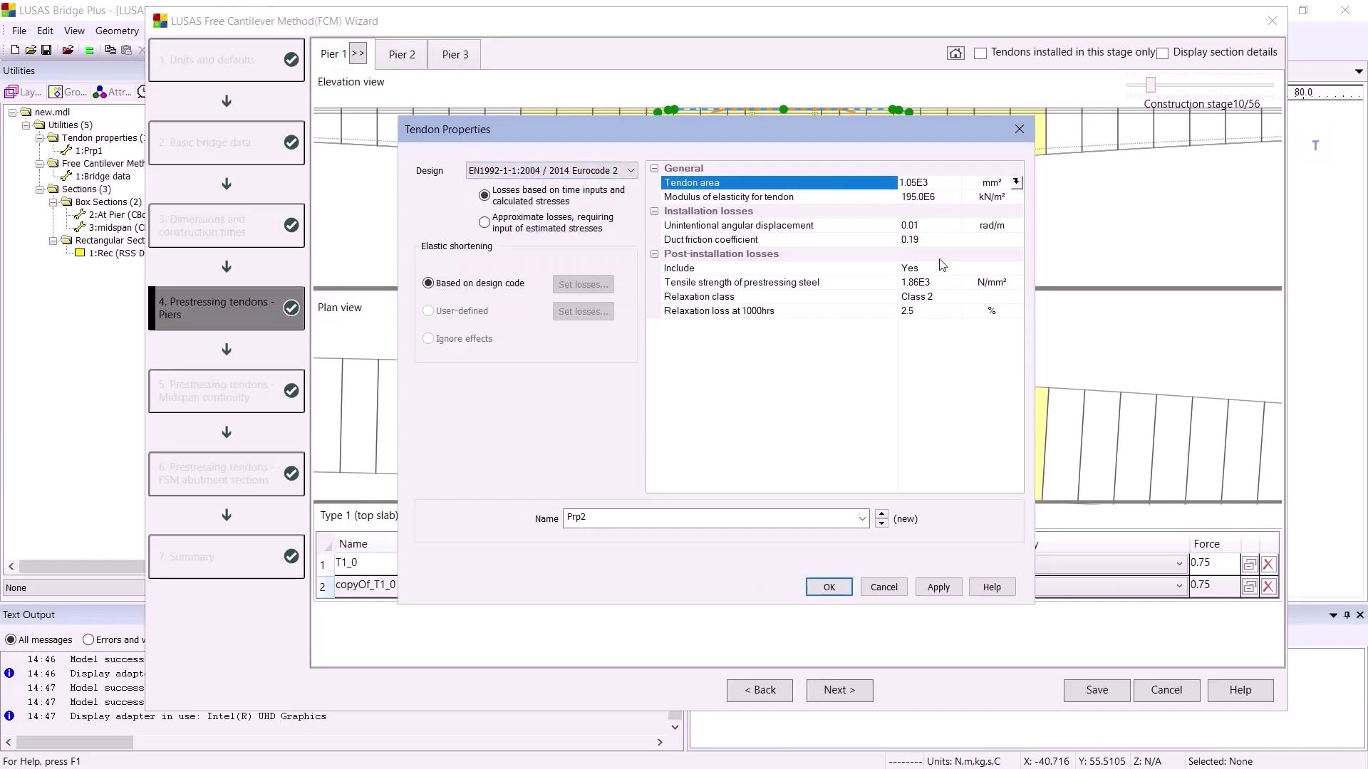
left_click(885, 587)
left_click(1148, 587)
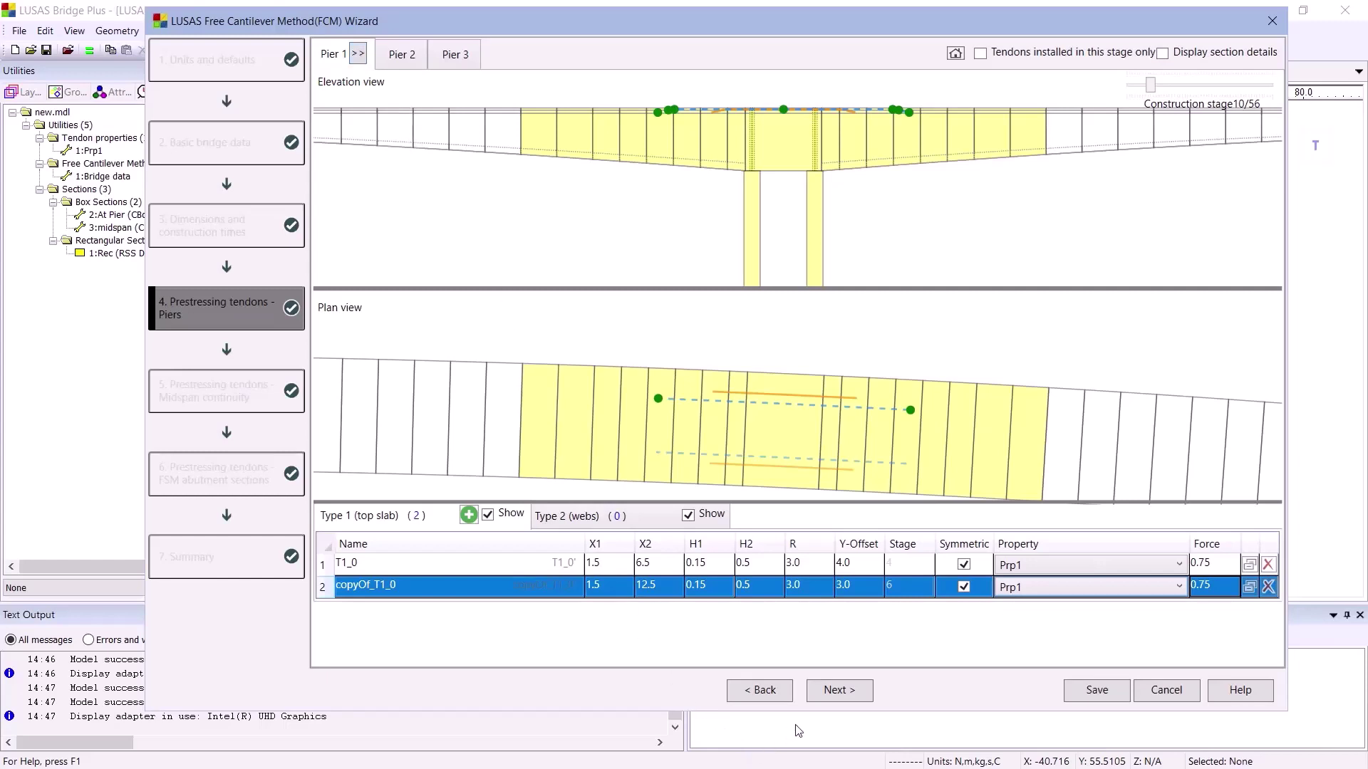
Proceed past the midspan continuity and FSM abutment tendons to the summary, and display construction stage 56
left_click(853, 690)
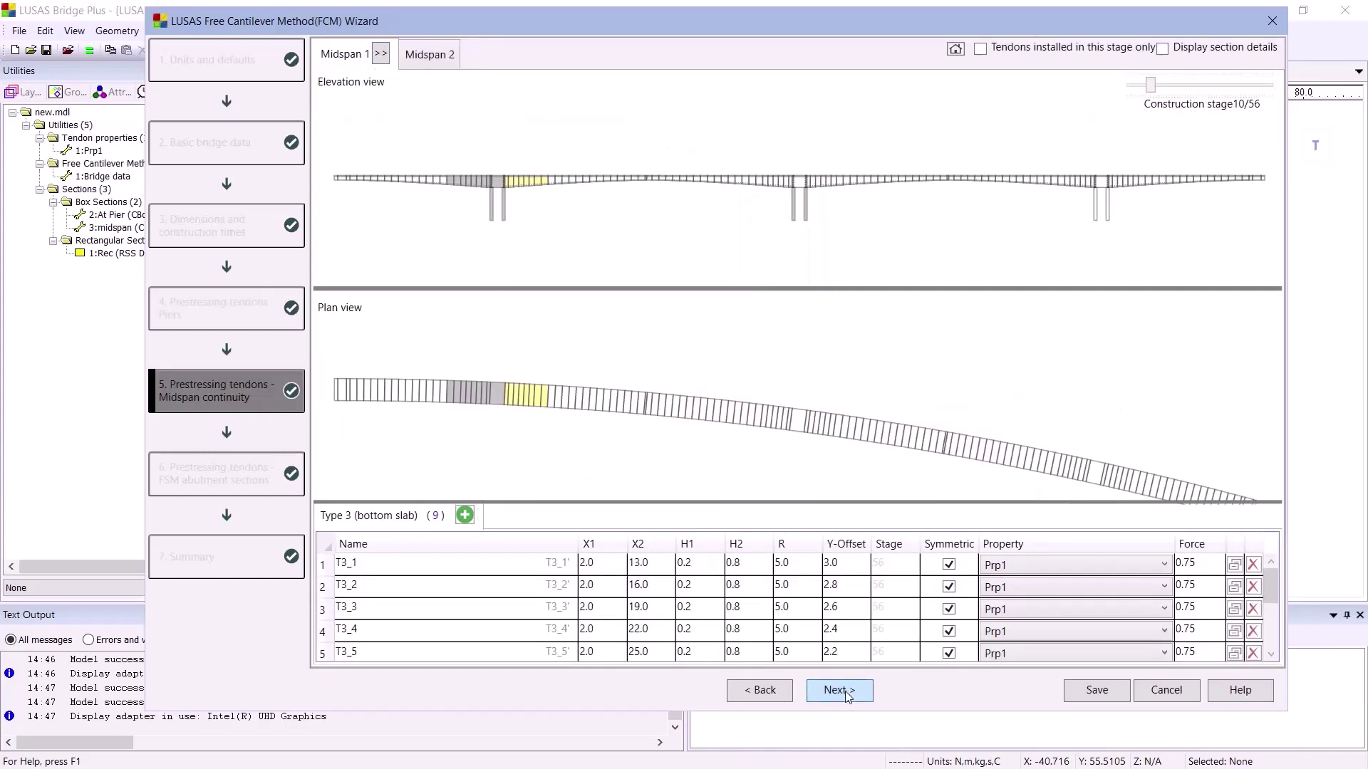
left_click(845, 691)
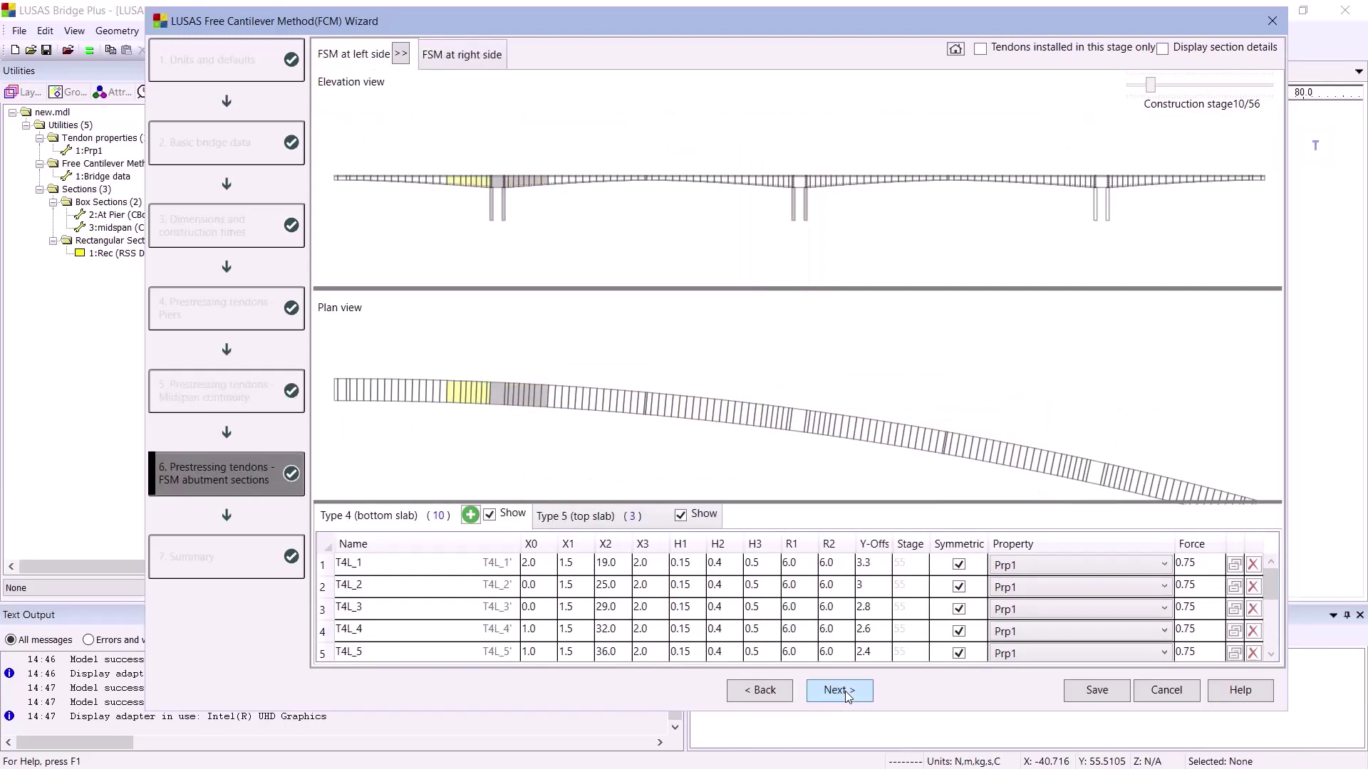
left_click(845, 691)
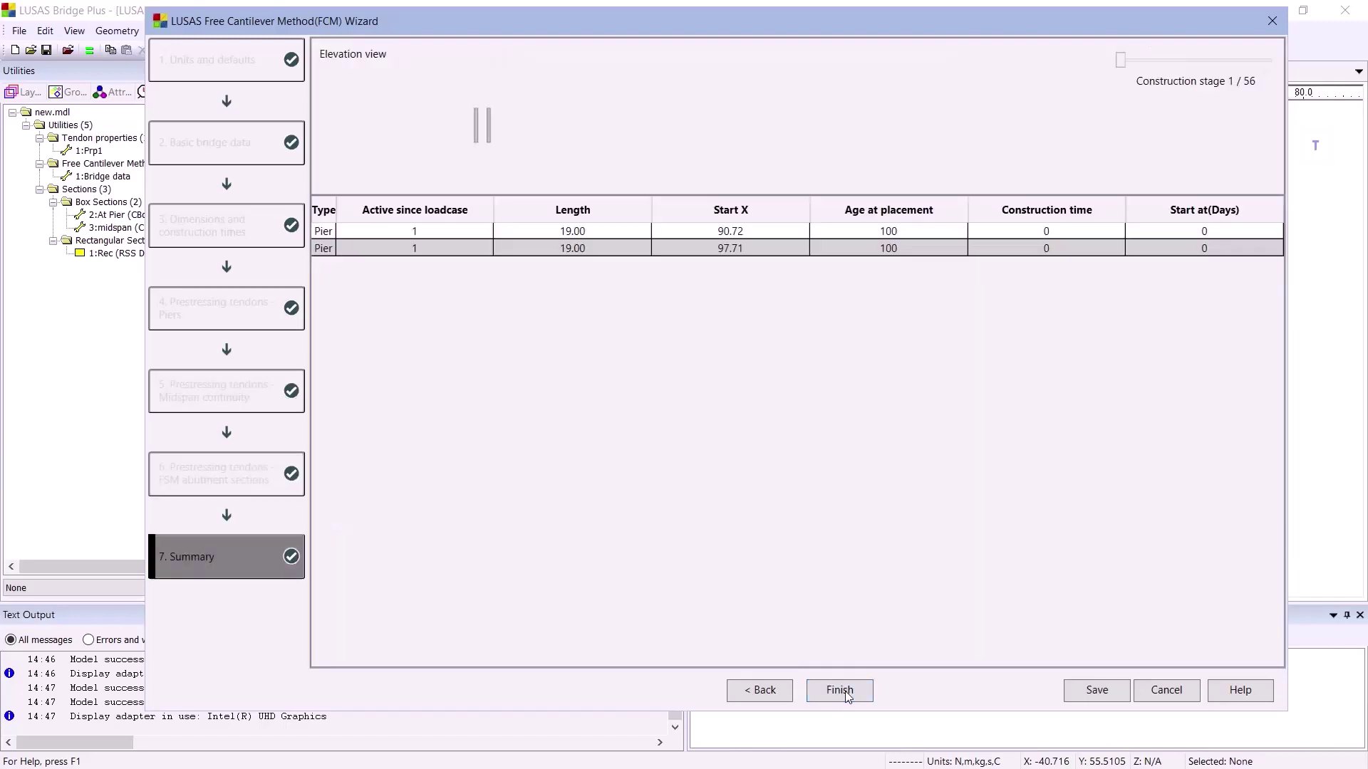
left_click(1130, 60)
left_click_drag(1145, 64, 1311, 58)
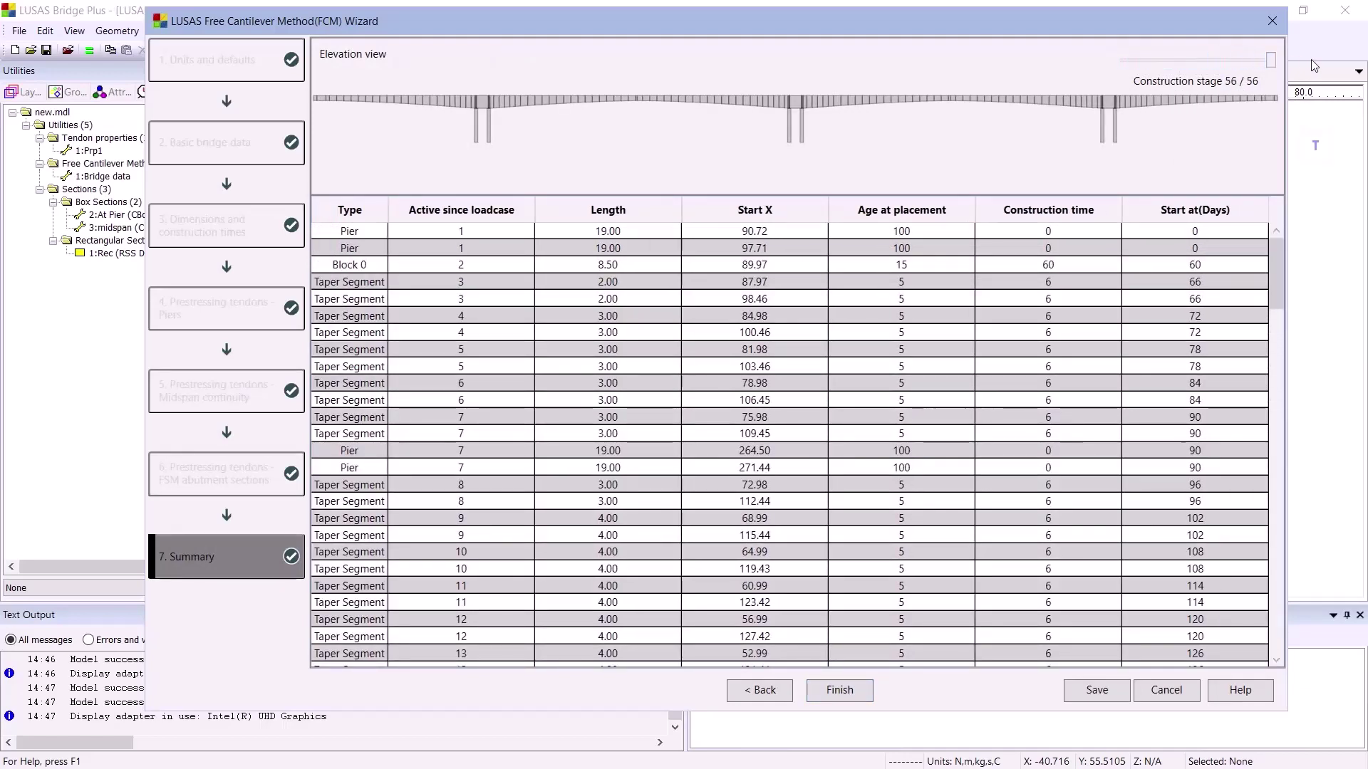
Finish the Free Cantilever Method wizard to generate the bridge model and show it in isometric view
left_click(858, 692)
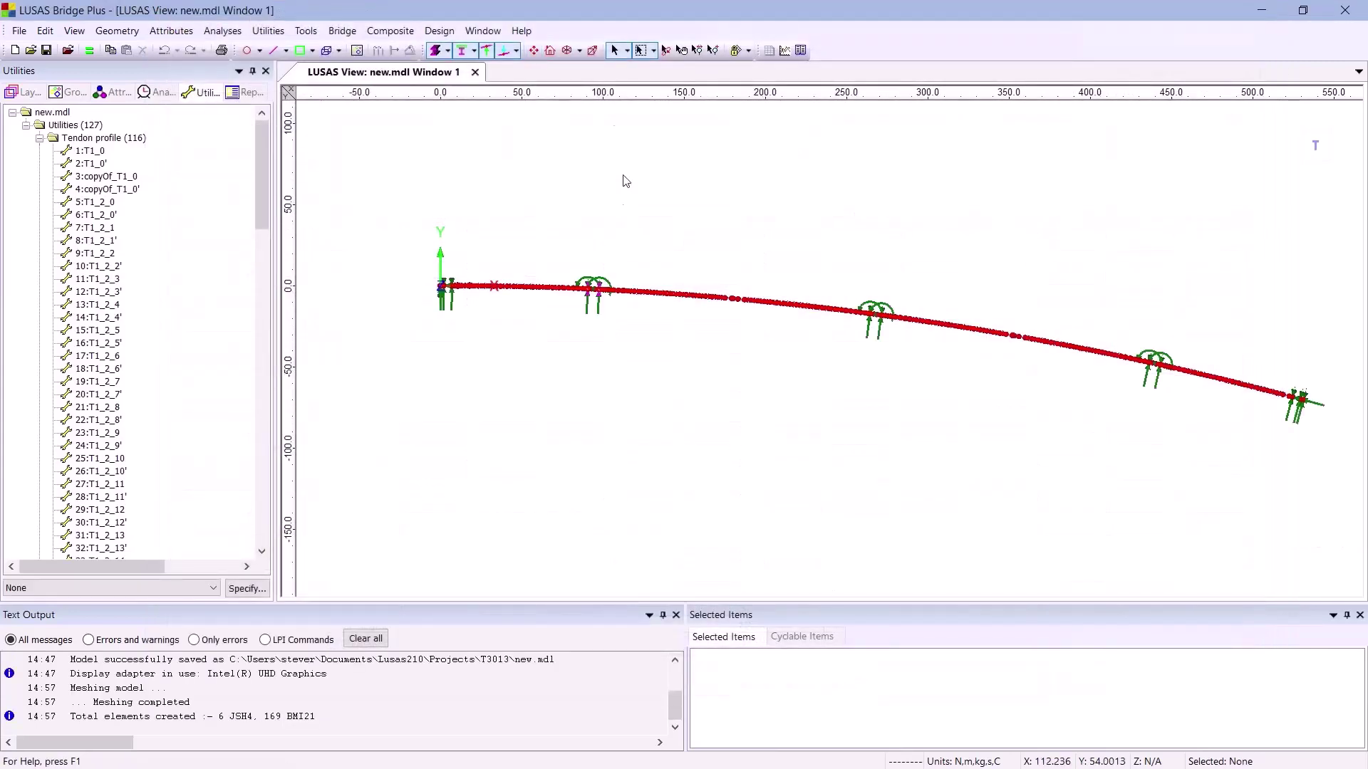
left_click(567, 51)
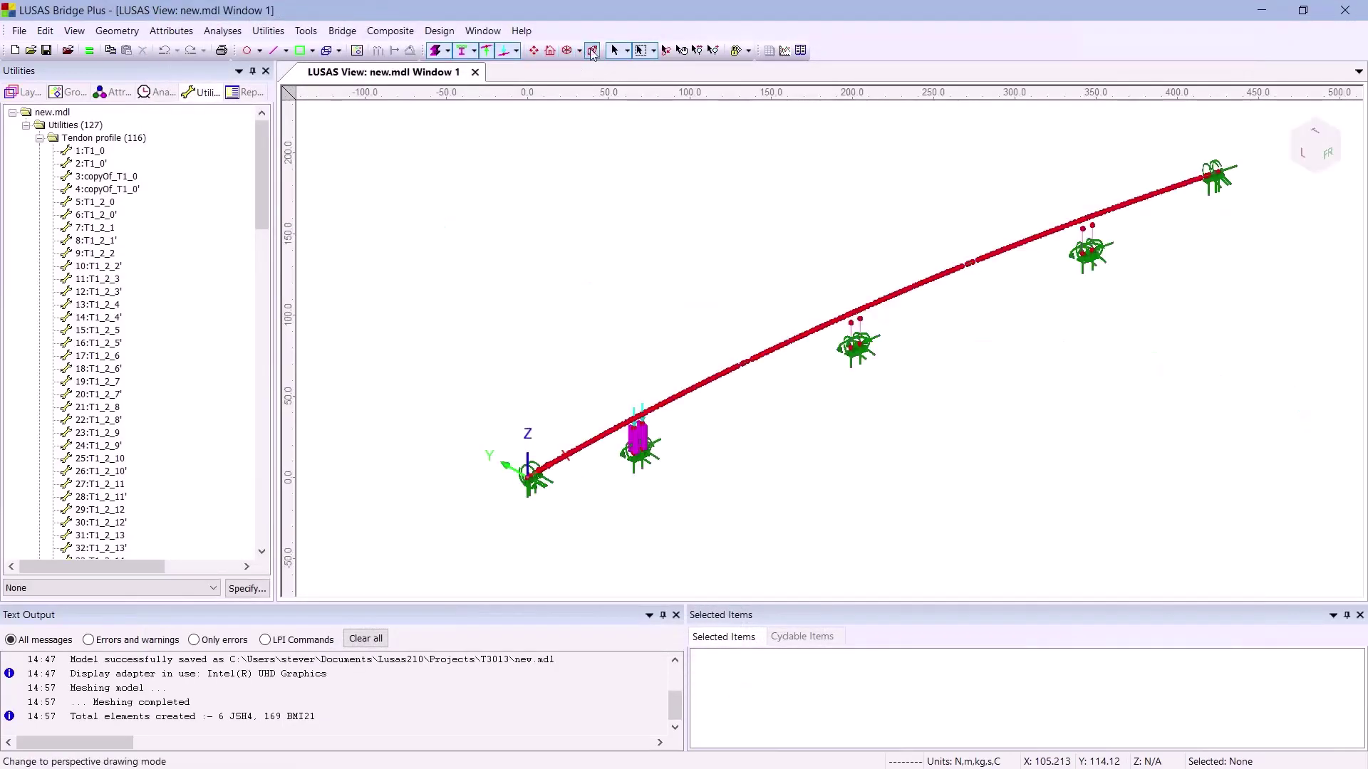
Step through the construction stages of the generated model up to CS: 38 in the analyses
left_click(170, 93)
left_click(257, 566)
left_click(258, 566)
left_click(257, 566)
left_click(258, 565)
left_click(258, 566)
left_click(258, 567)
left_click(259, 567)
left_click(259, 567)
left_click(259, 567)
left_click(259, 567)
left_click(258, 566)
left_click(259, 567)
left_click(259, 567)
left_click(259, 566)
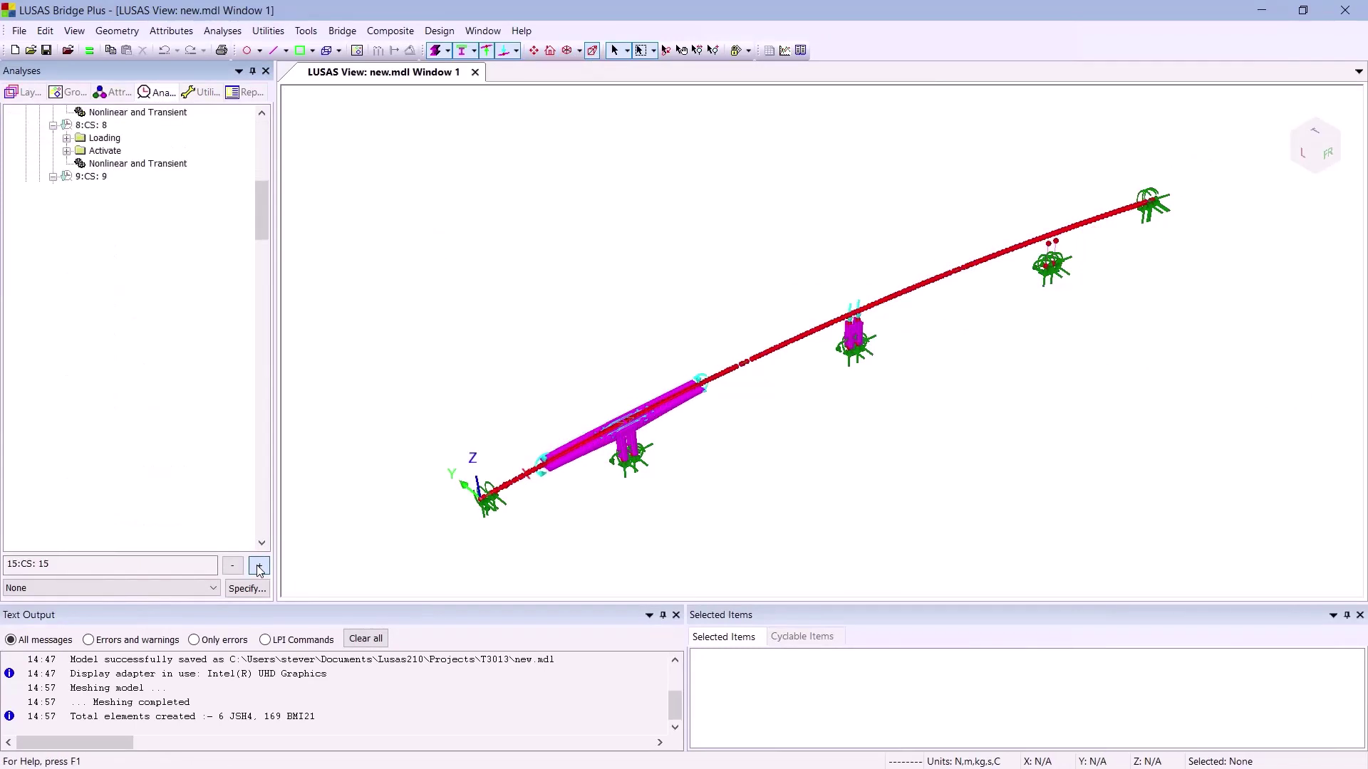
left_click(259, 567)
left_click(259, 566)
left_click(259, 566)
left_click(259, 566)
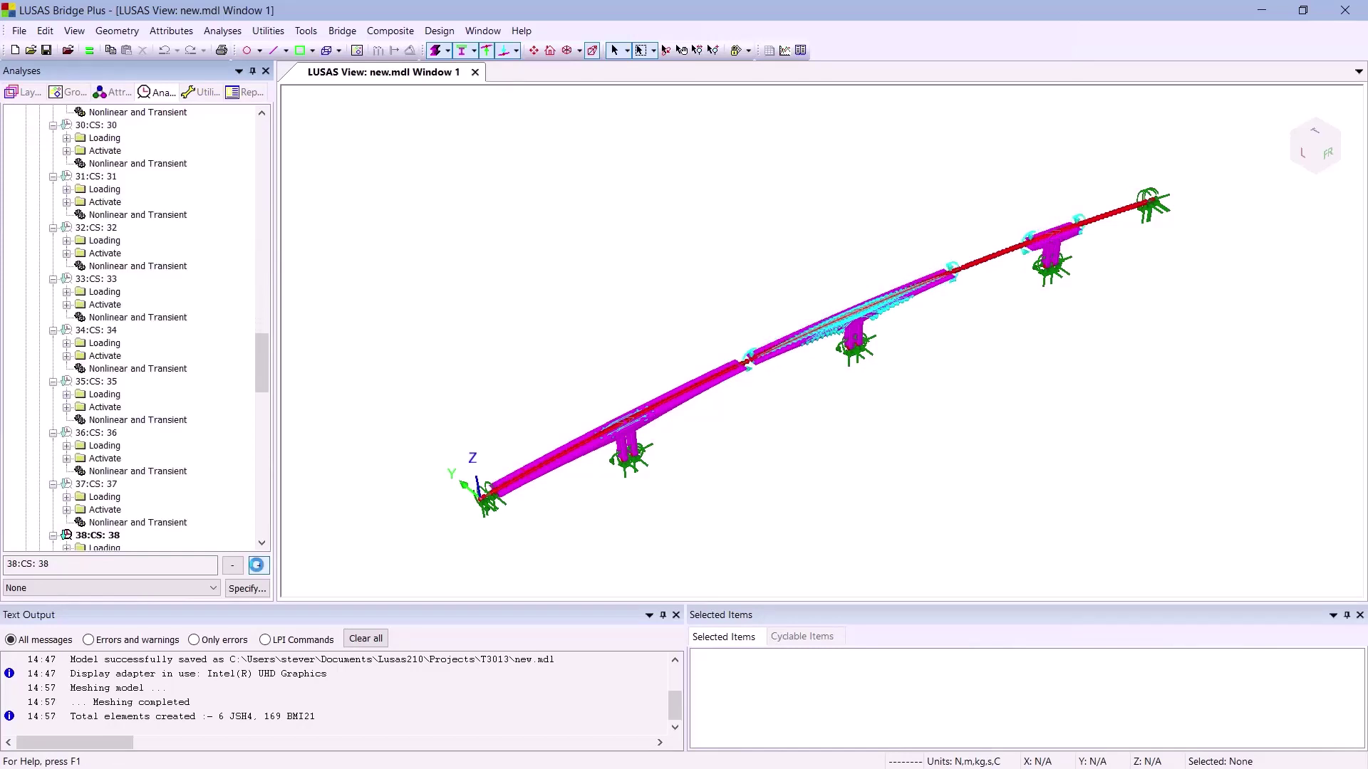
Switch to the solved fcm.mdl model, hide the loading display, and frame the stress and moment results for CS: 17
key("alt+Tab")
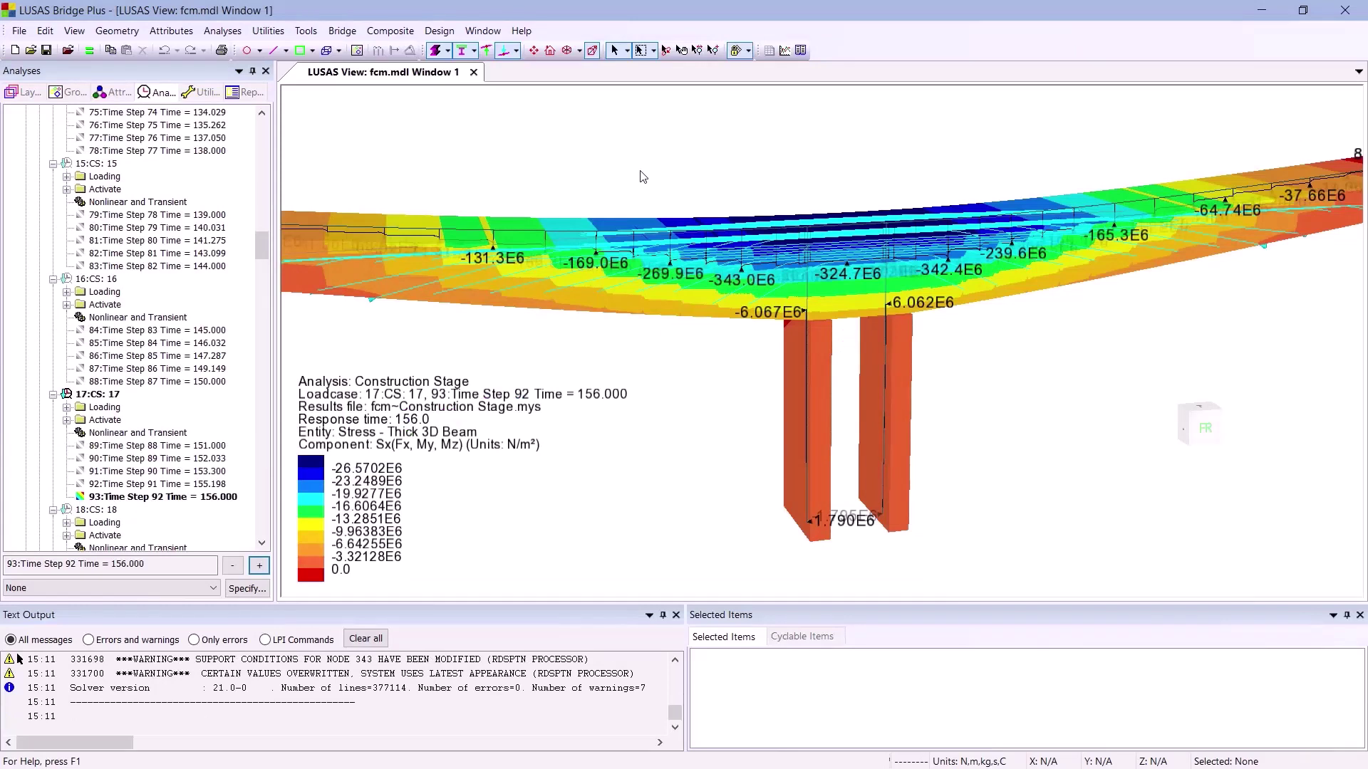
left_click(504, 51)
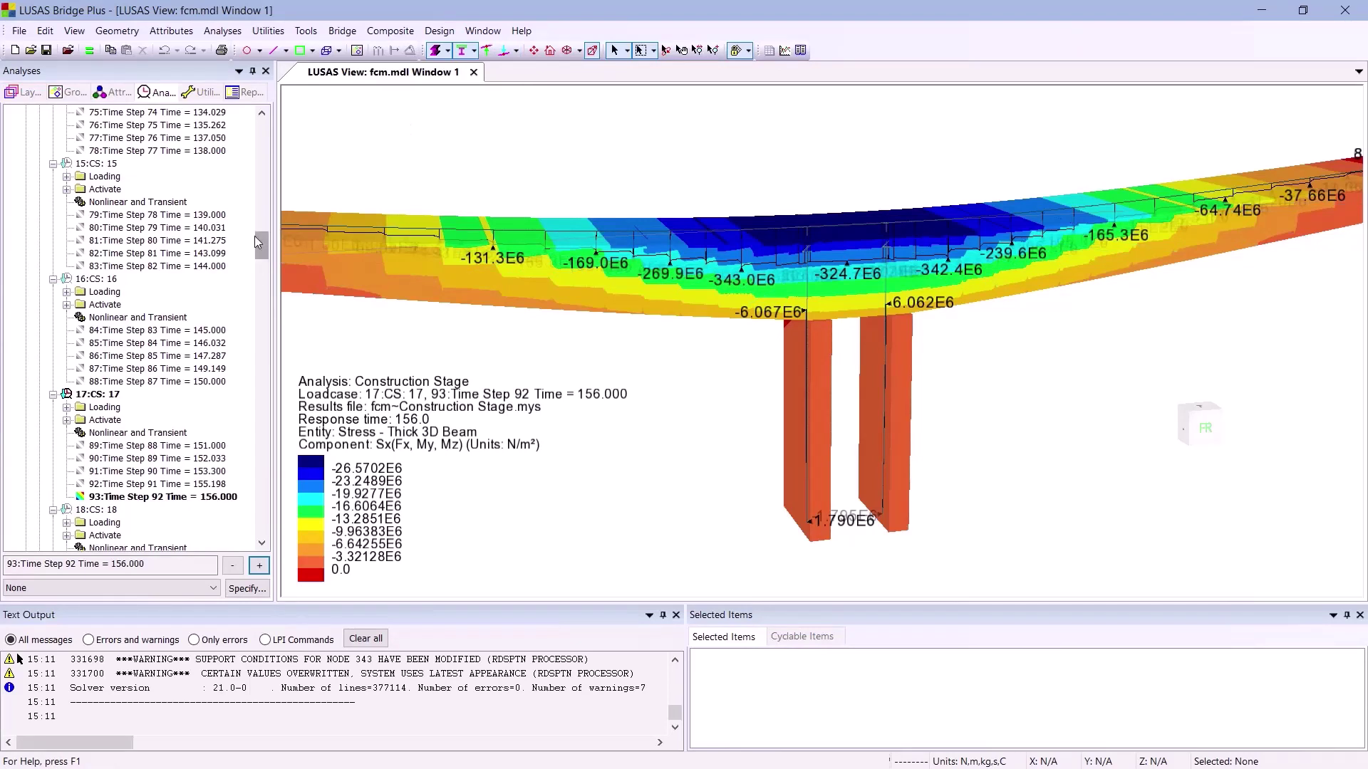
left_click(107, 394)
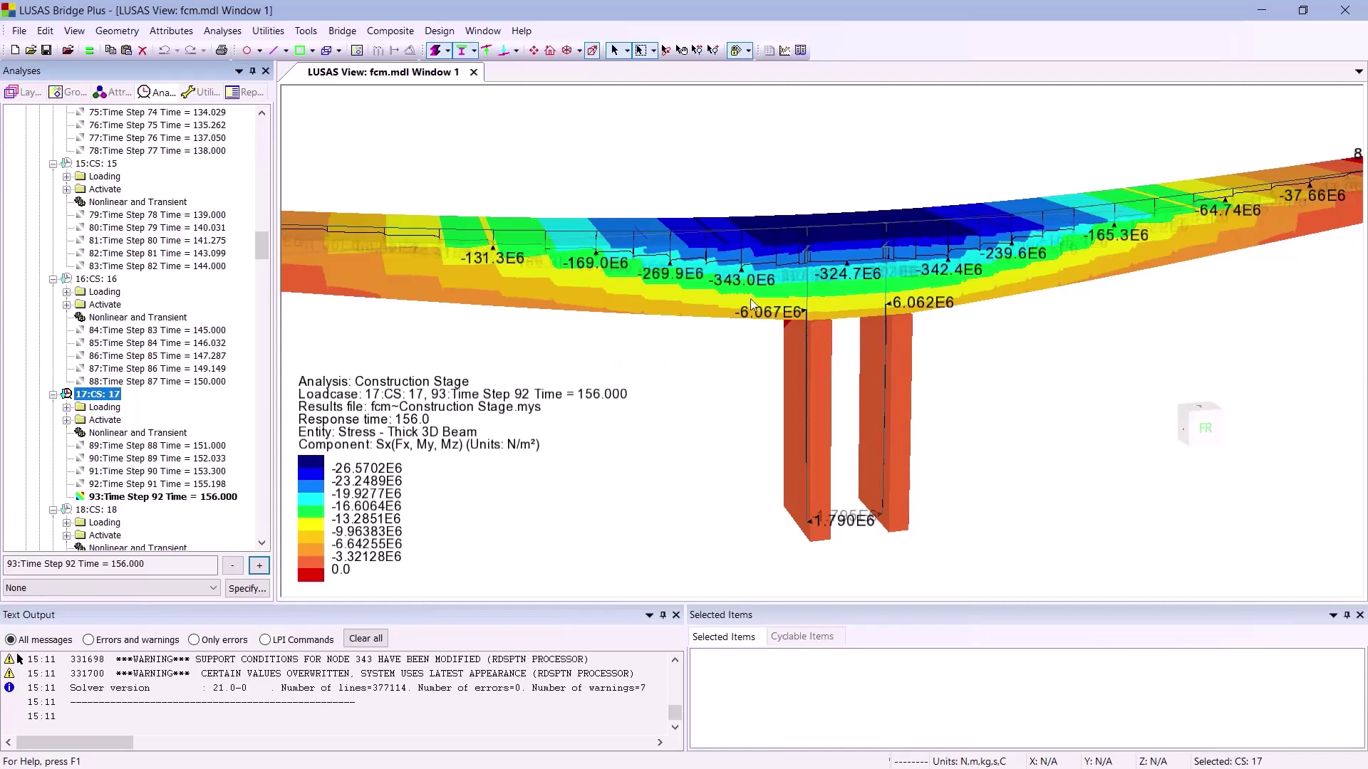
scroll(751, 293, "down", 10)
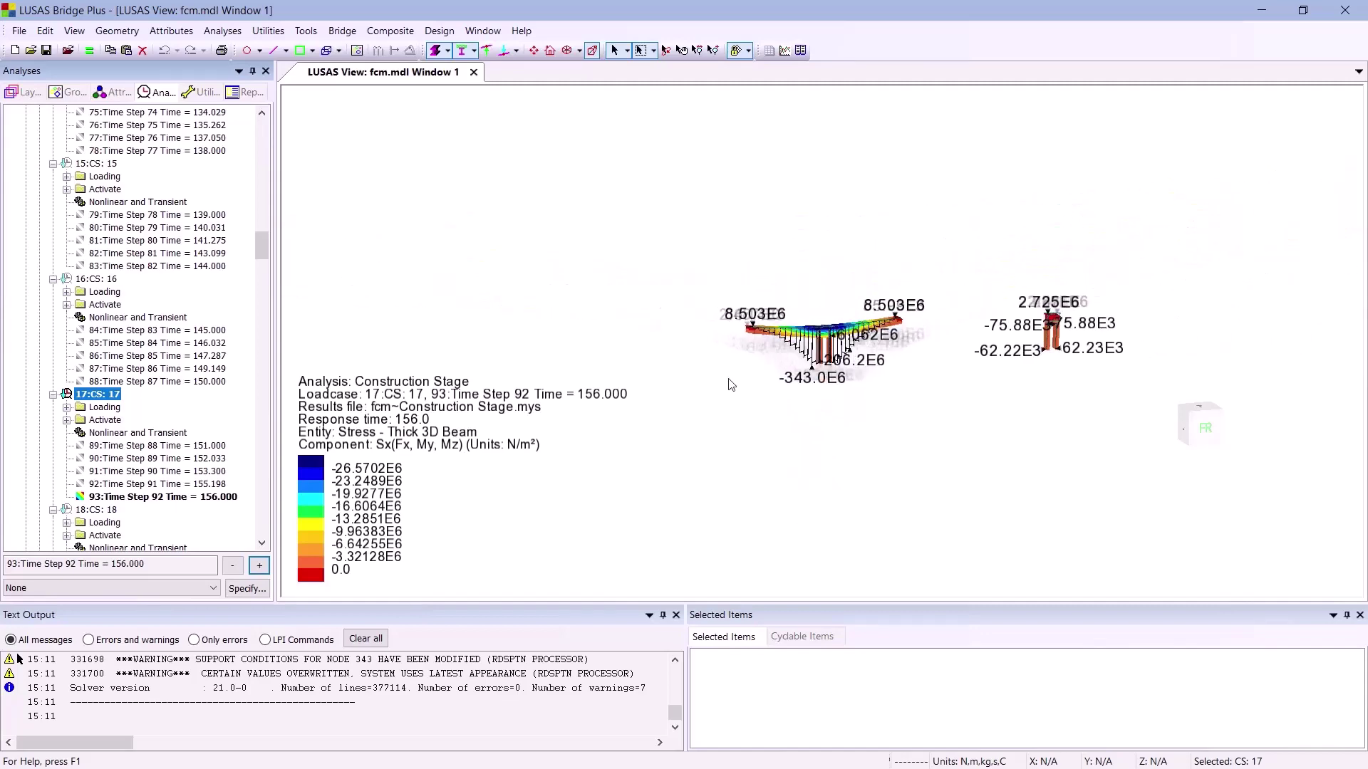
scroll(732, 384, "up", 8)
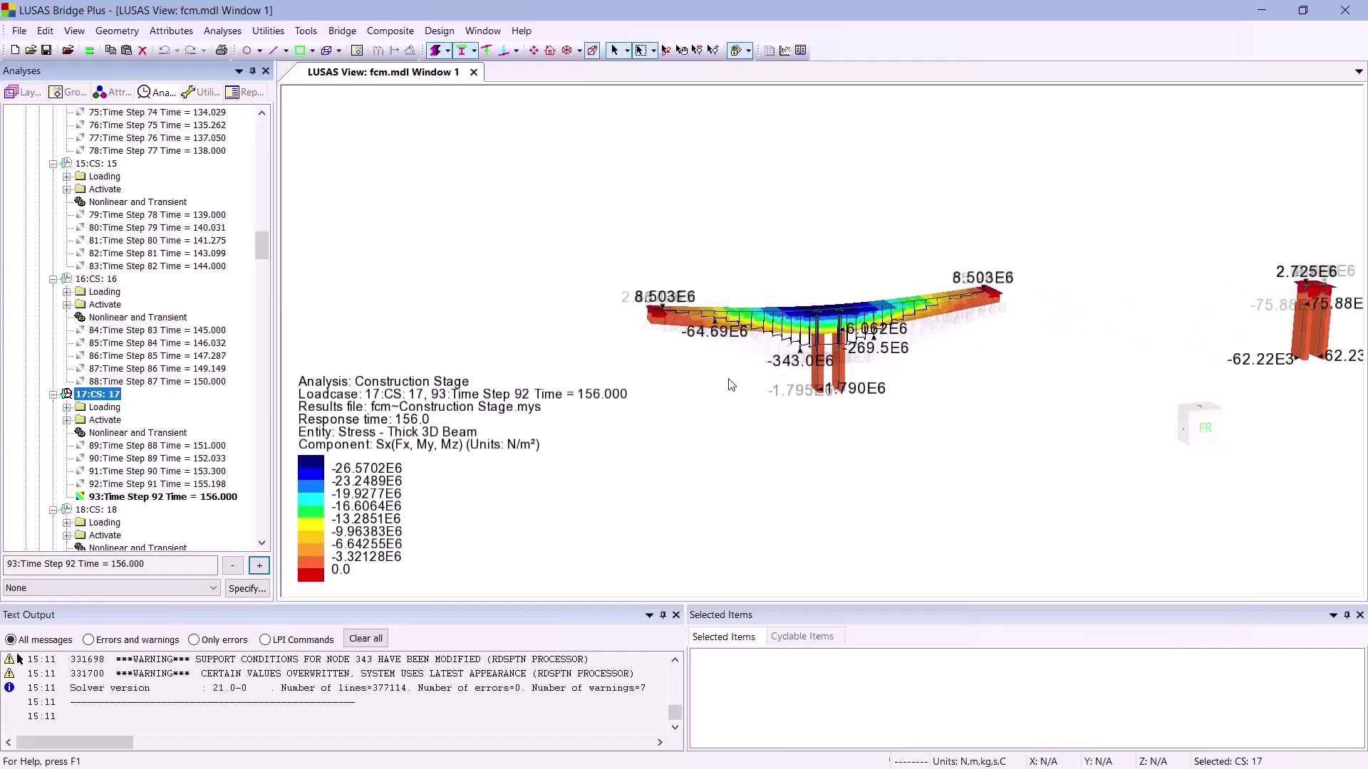
Advance the stress and moment results stage by stage from CS: 17 to CS: 25
left_click(264, 573)
left_click(265, 573)
left_click(264, 573)
left_click(264, 572)
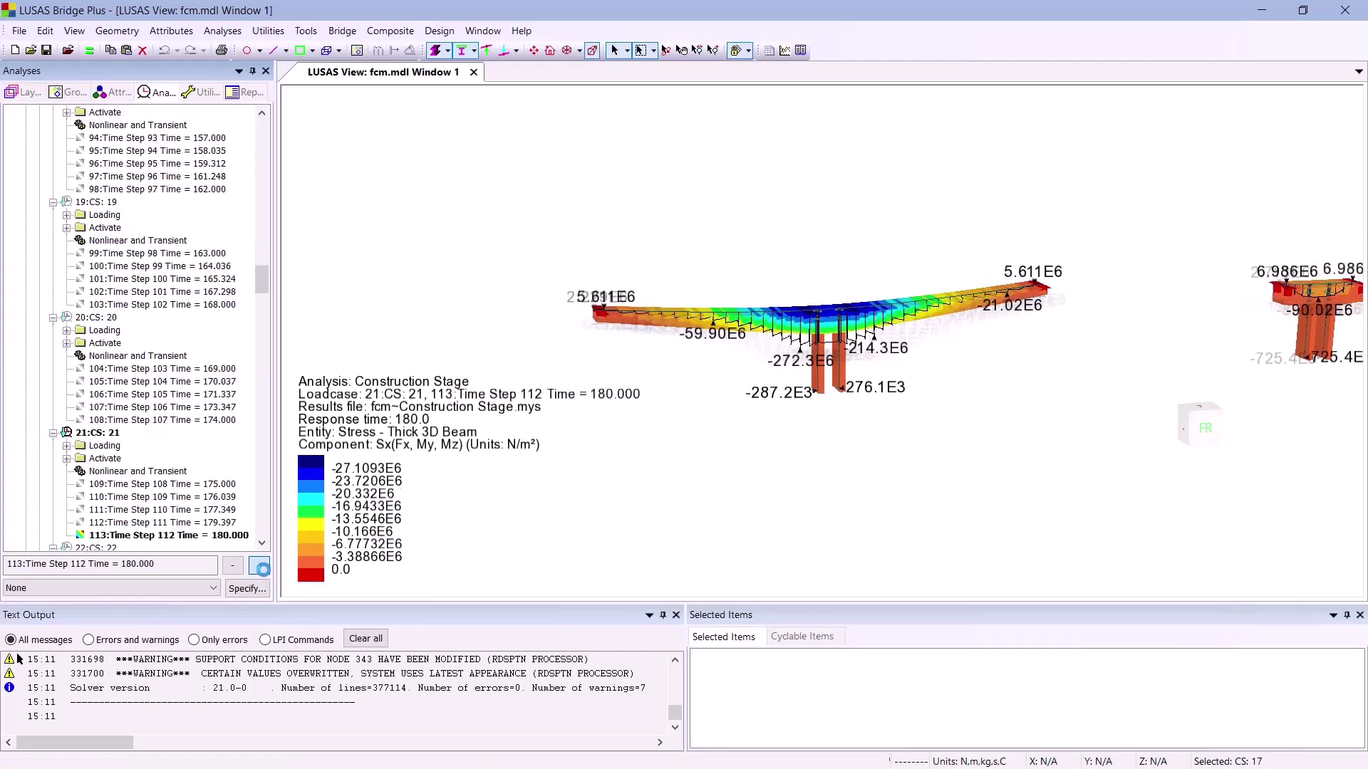
left_click(264, 573)
left_click(265, 573)
left_click(264, 573)
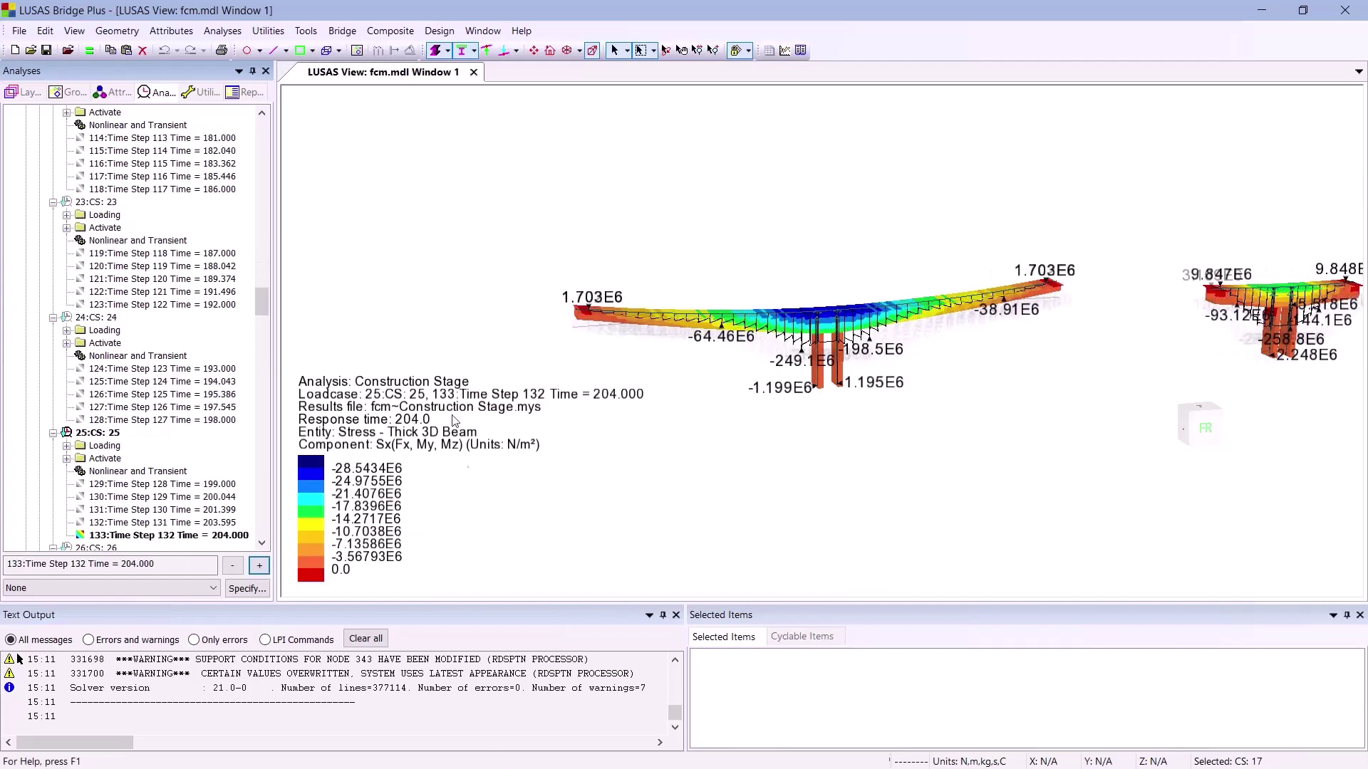
left_click(306, 30)
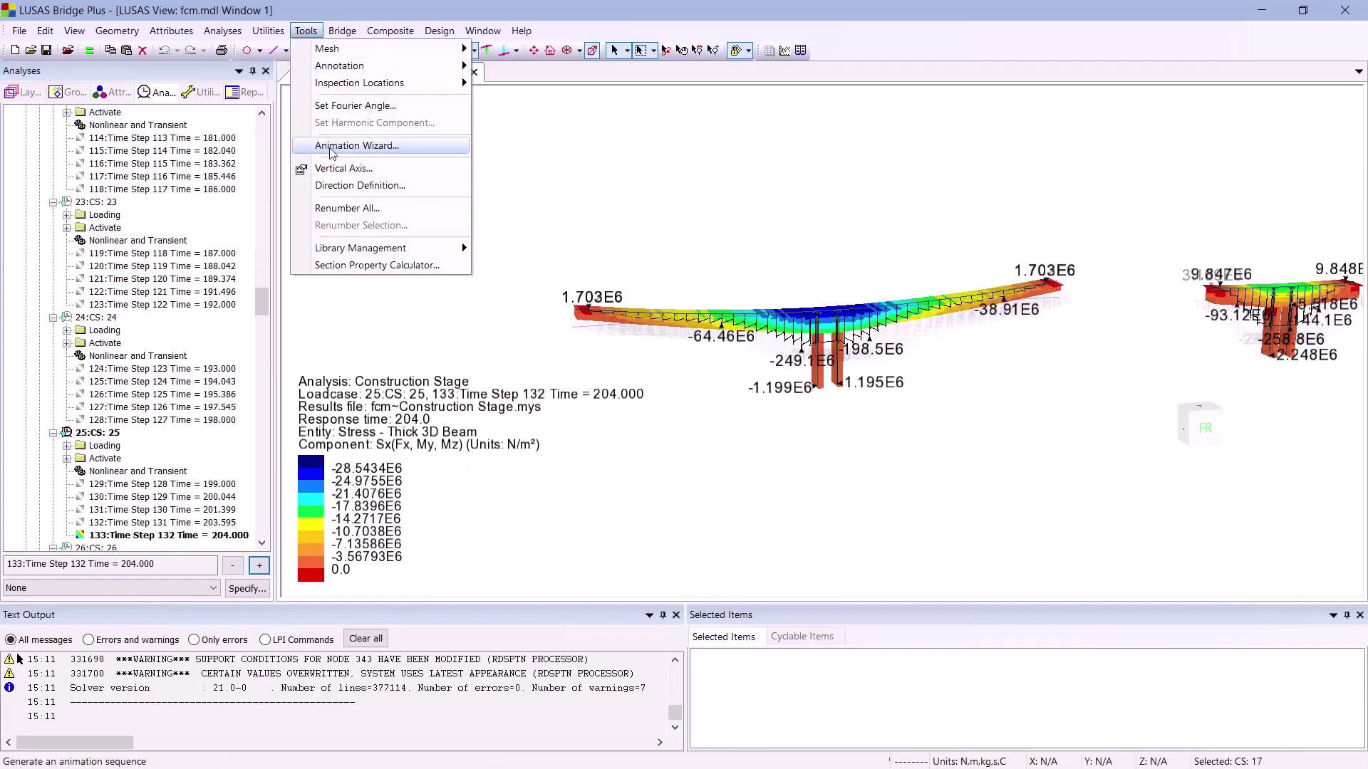
left_click(513, 155)
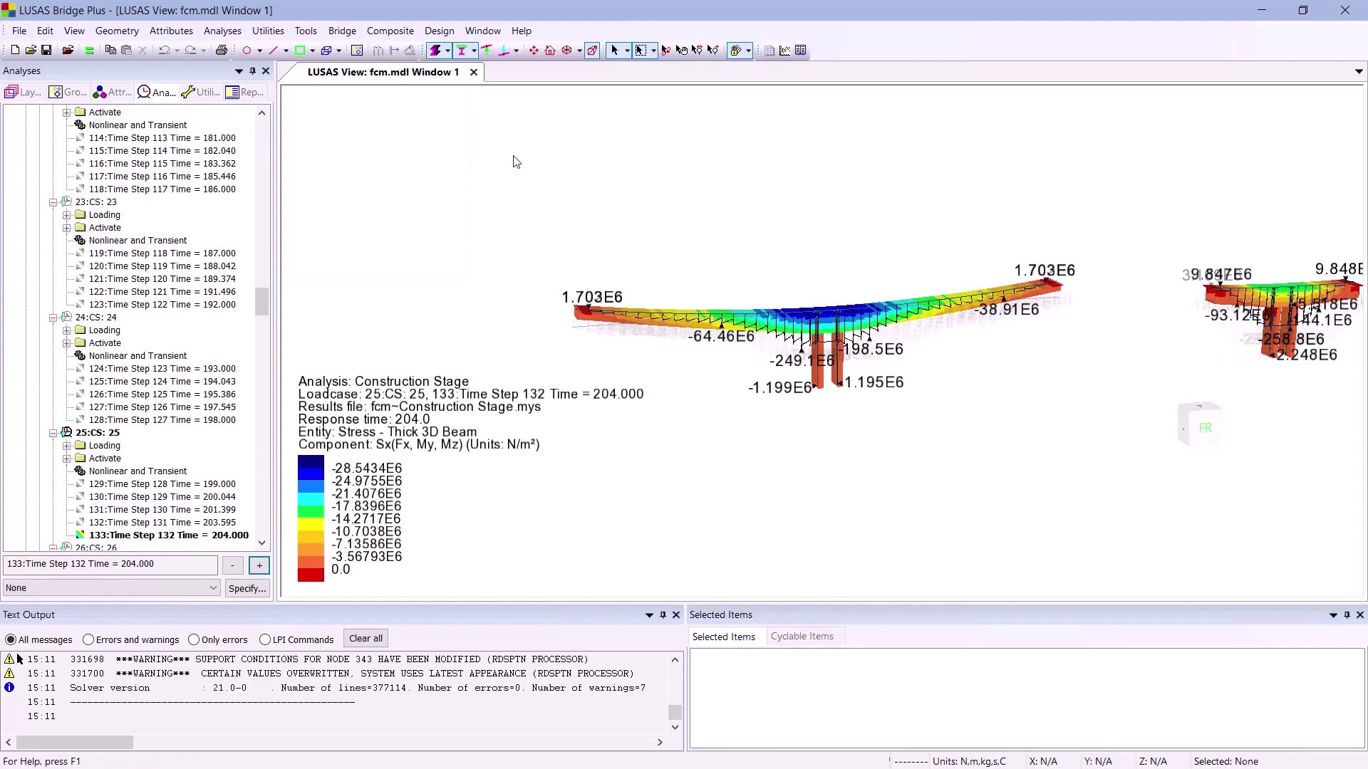
Turn on the geometry layer and select all the points along the deck in a non-perspective front view
left_click(30, 90)
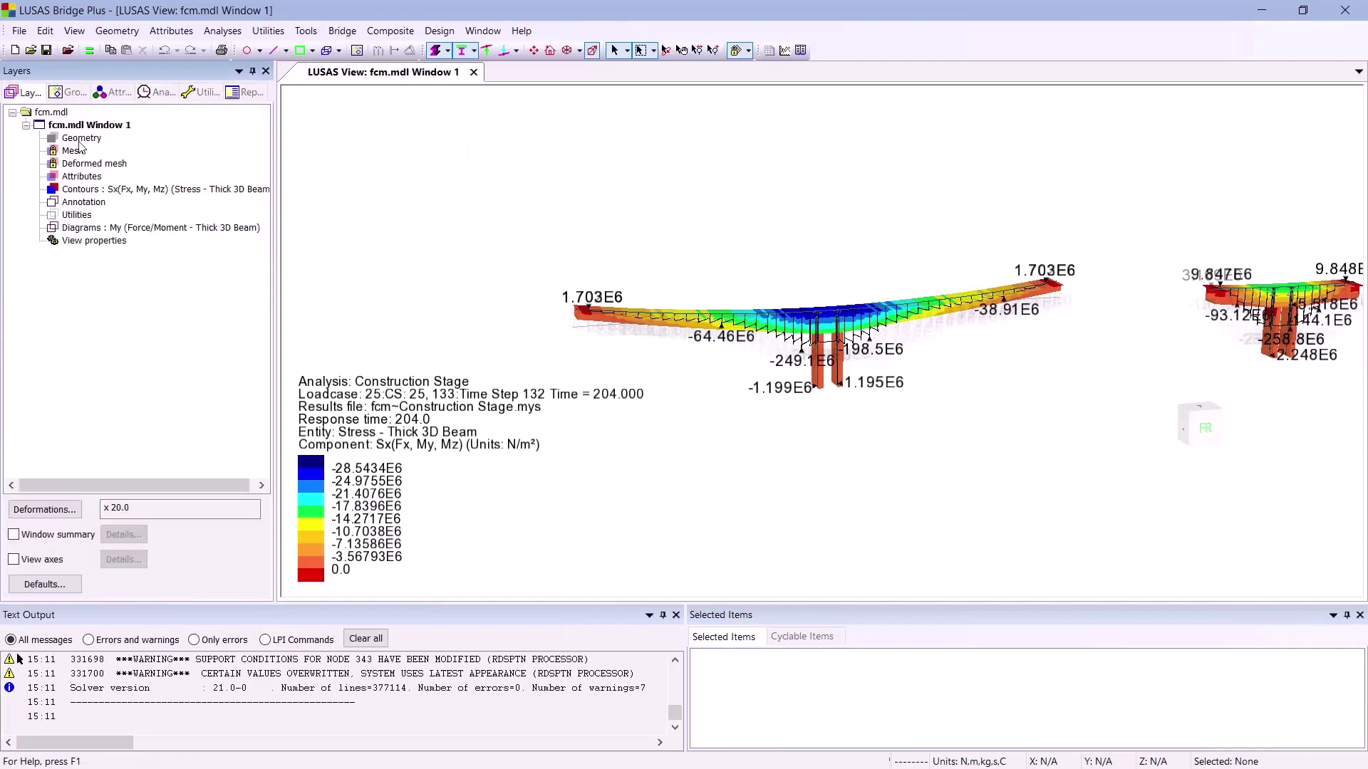
right_click(80, 140)
left_click(122, 151)
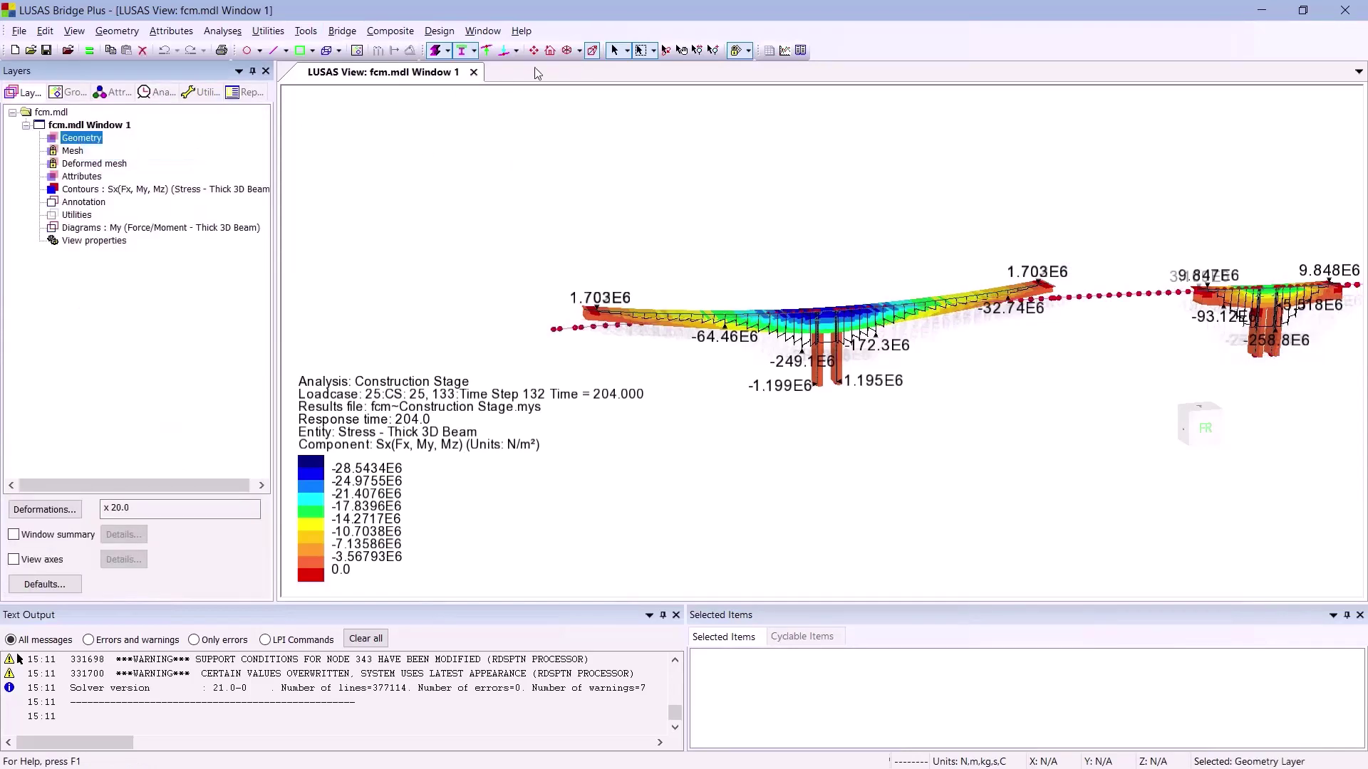
left_click(591, 51)
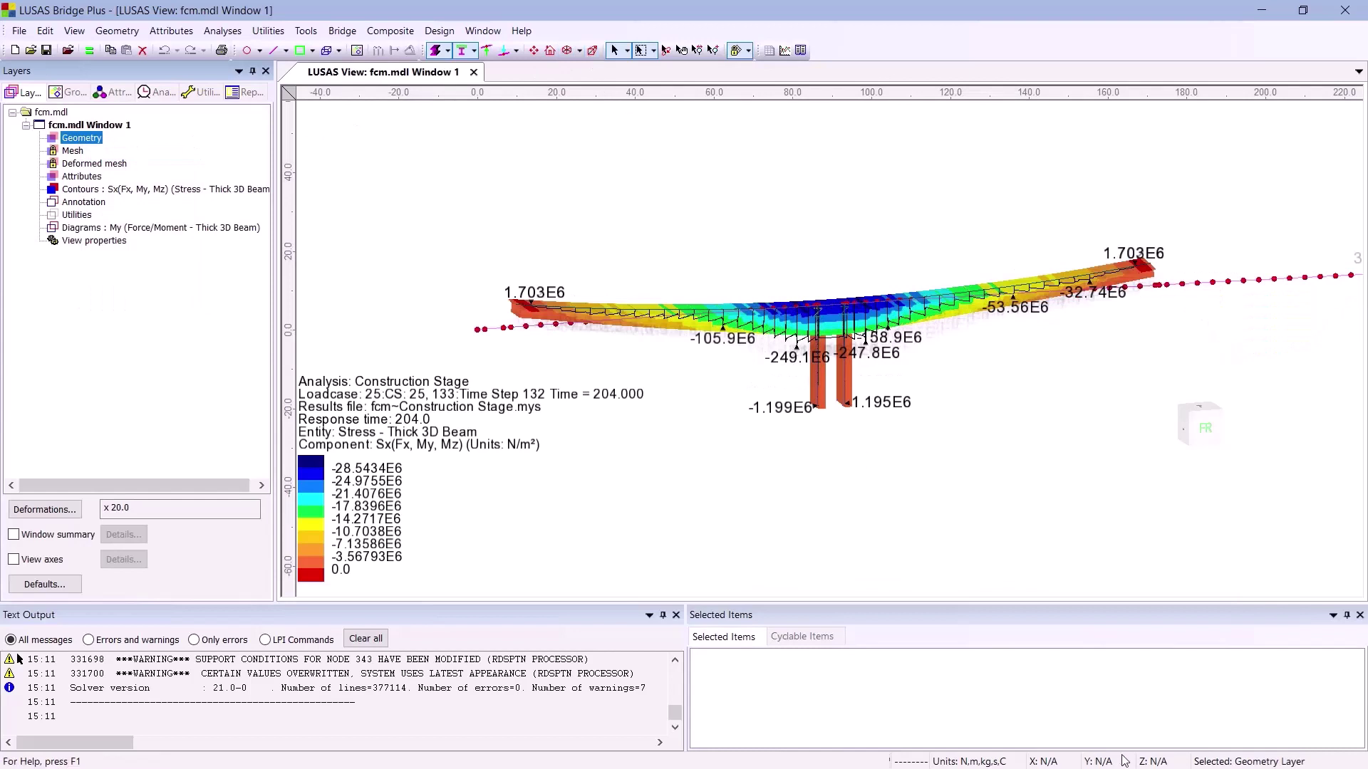
left_click(531, 51)
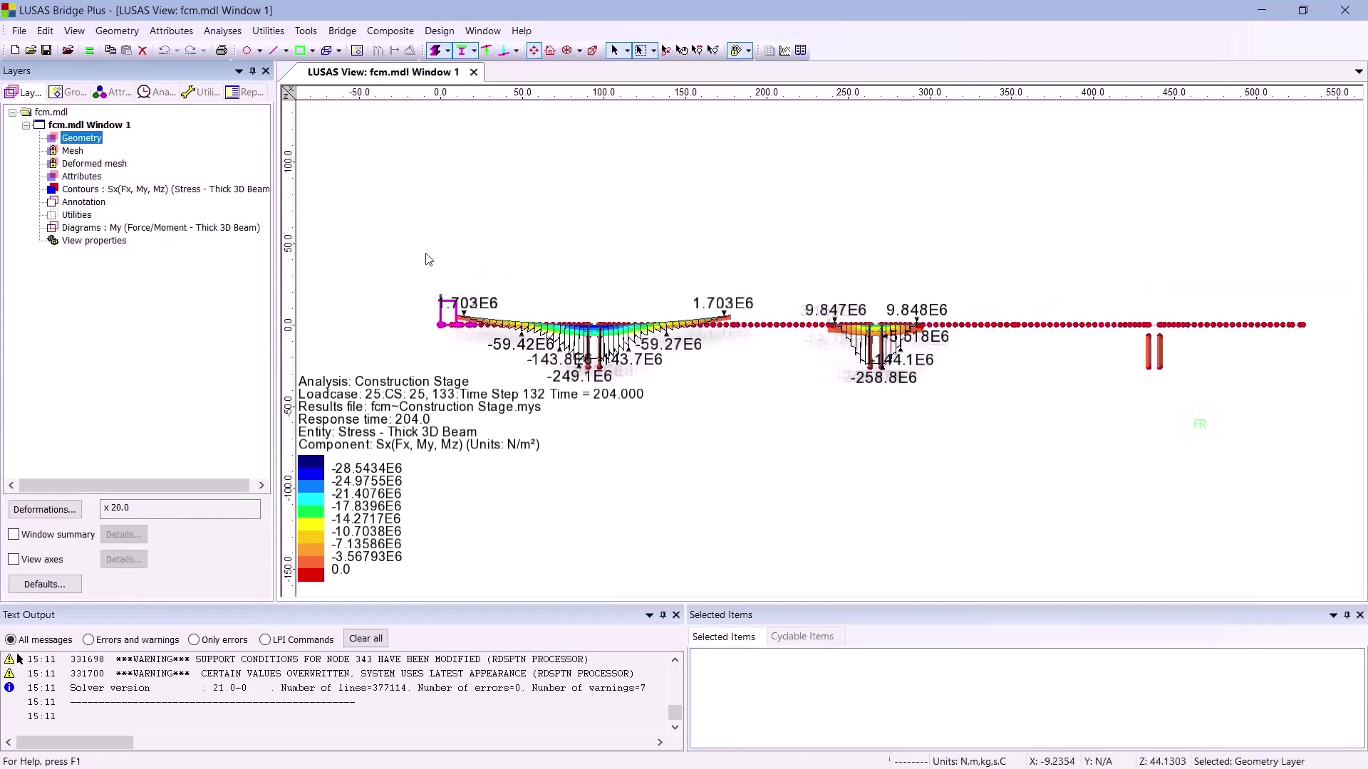
left_click_drag(423, 270, 1345, 336)
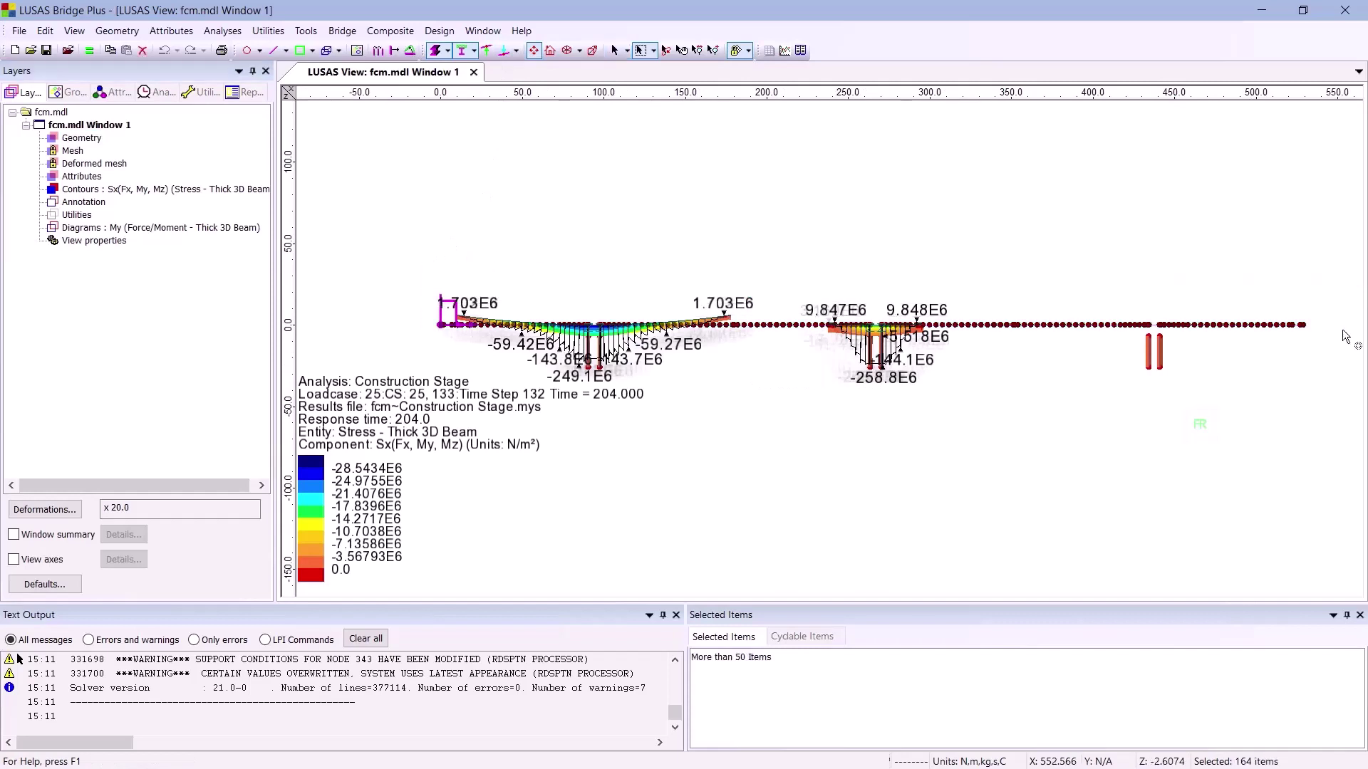
Generate a construction table for the selection as a camber table to target stage CS: 57, covering the whole analysis and vertical axis only
left_click(342, 31)
left_click(422, 368)
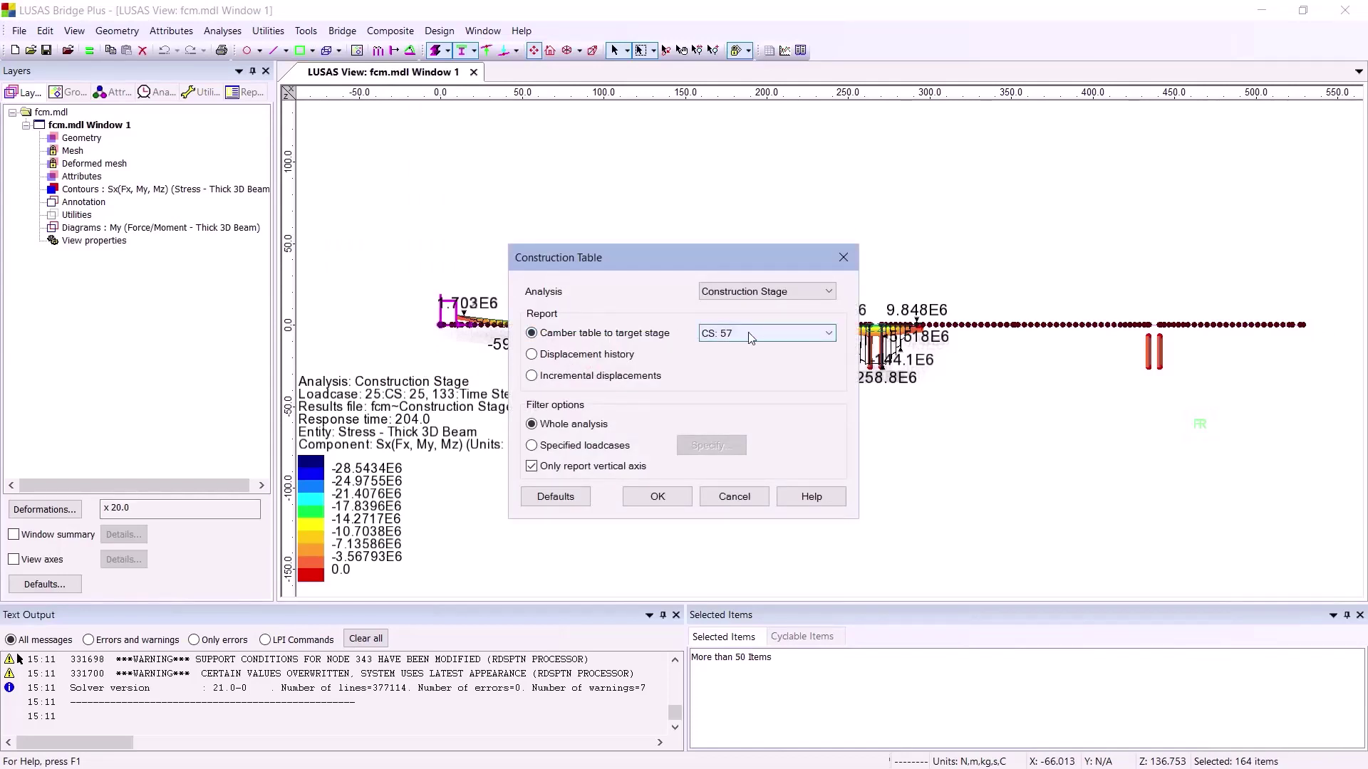
left_click(657, 496)
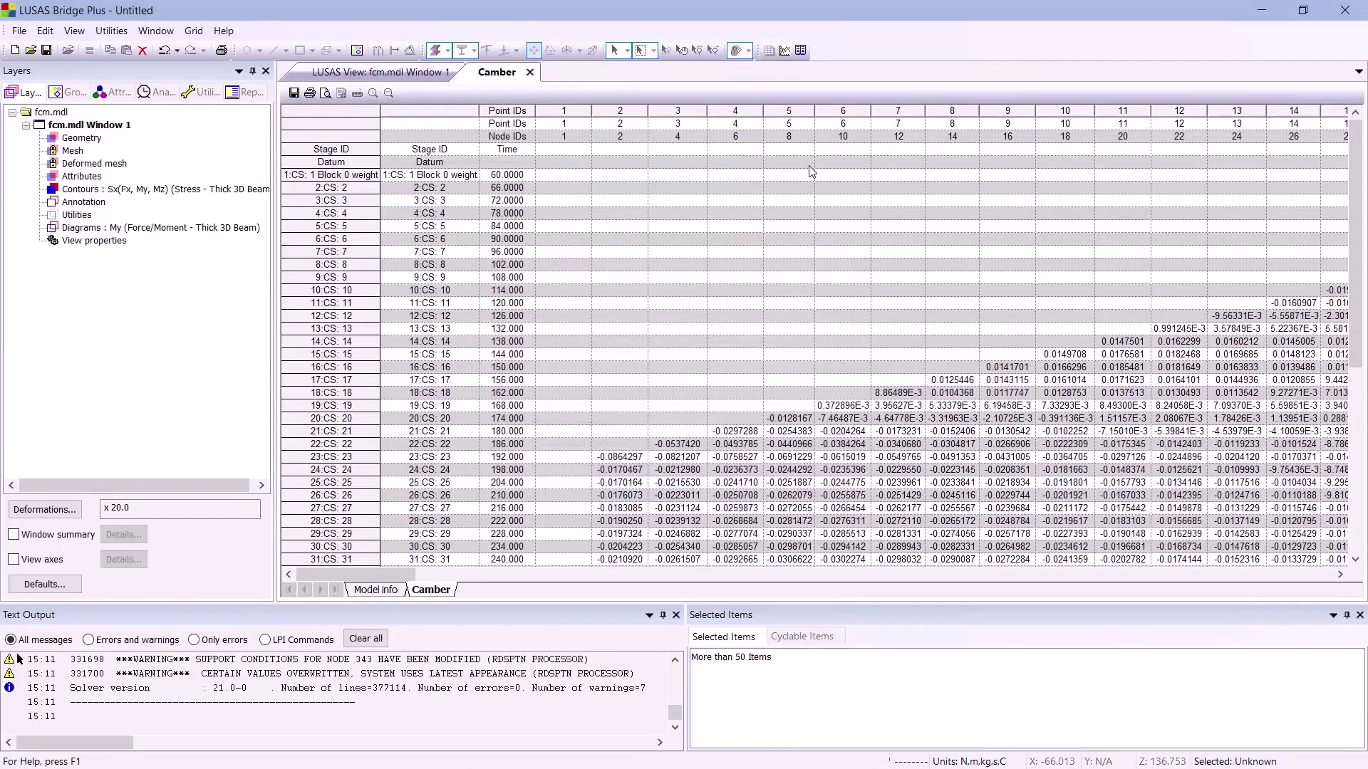
Look through the camber table across its stages and deck points and close it
left_click(900, 393)
scroll(900, 393, "down", 7)
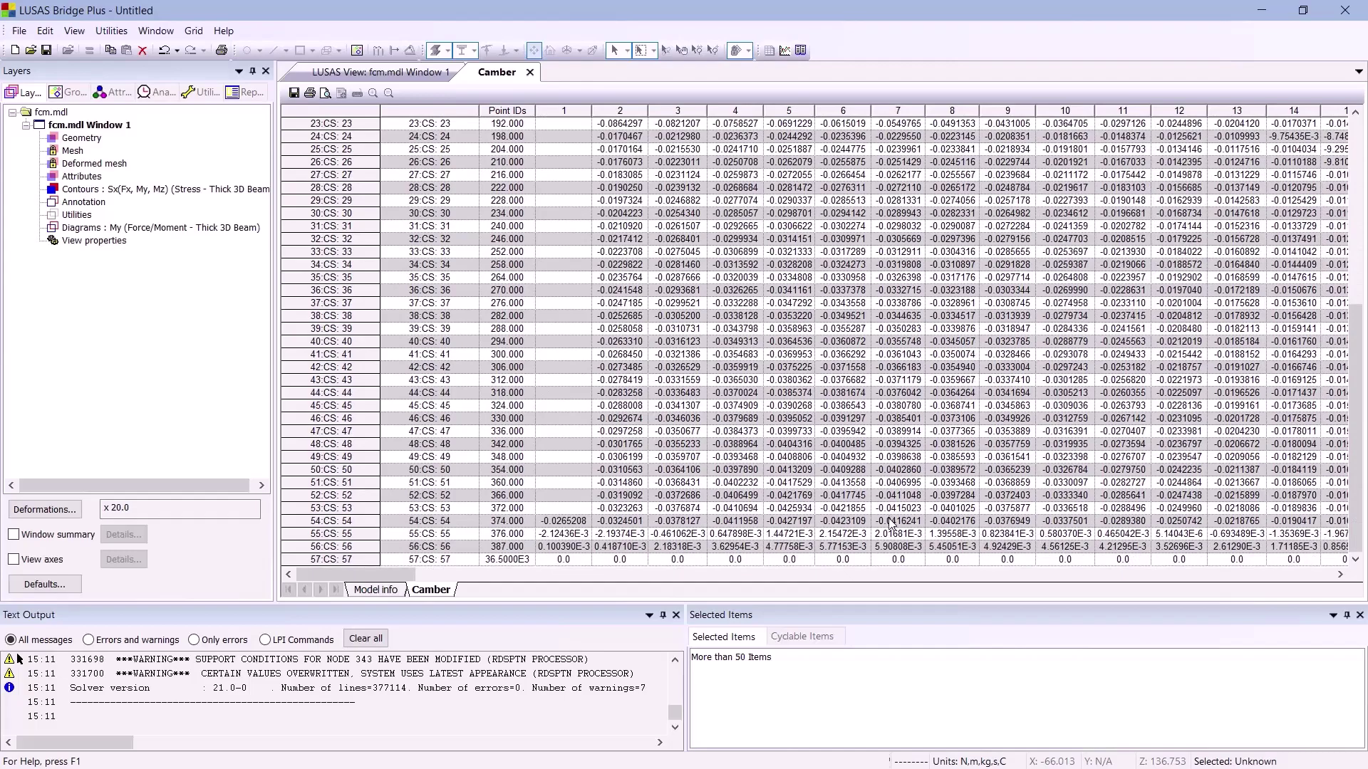
scroll(890, 524, "up", 8)
left_click_drag(389, 575, 793, 570)
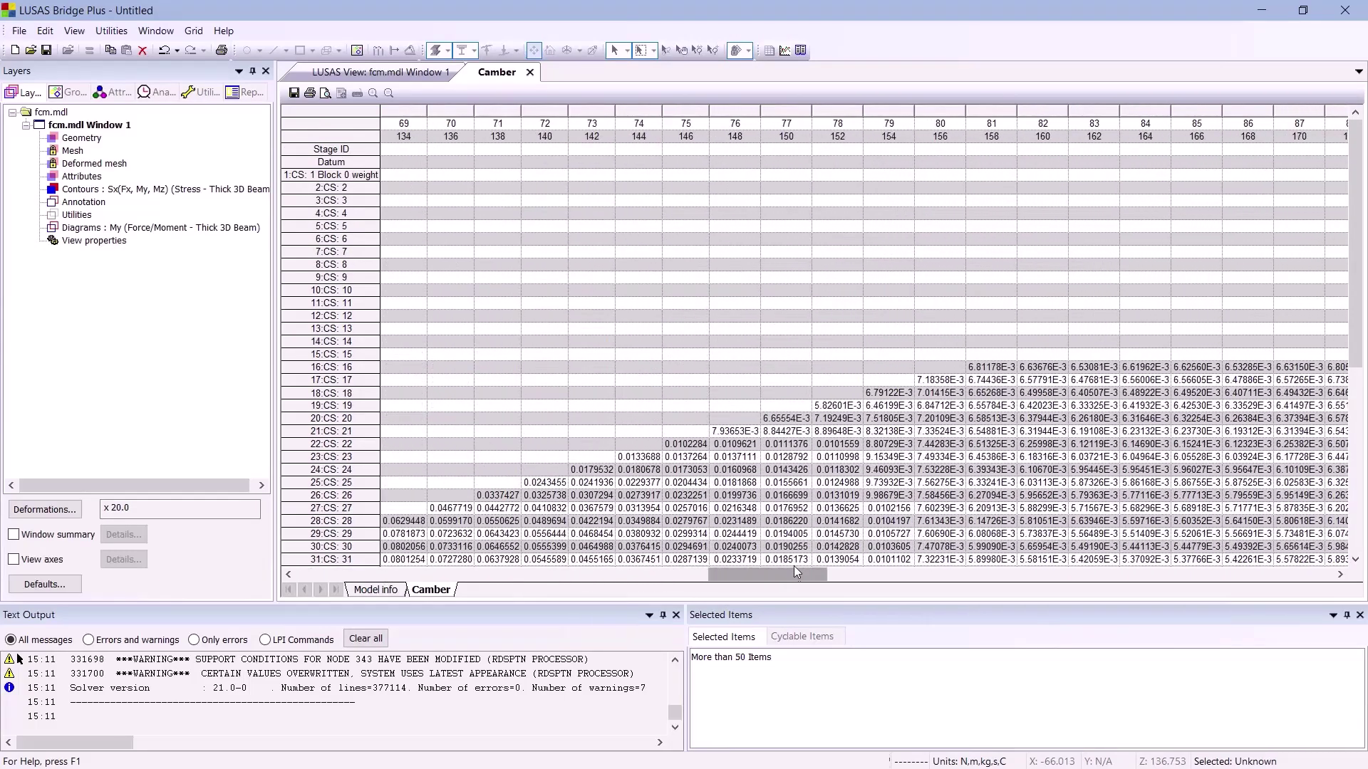
left_click(530, 73)
Turn off the geometry, deformed mesh, contours and diagrams layers, and show the bridge in an isometric perspective view
left_click(83, 138)
right_click(85, 141)
left_click(125, 148)
right_click(114, 163)
left_click(132, 171)
right_click(130, 186)
left_click(143, 196)
right_click(164, 228)
left_click(191, 241)
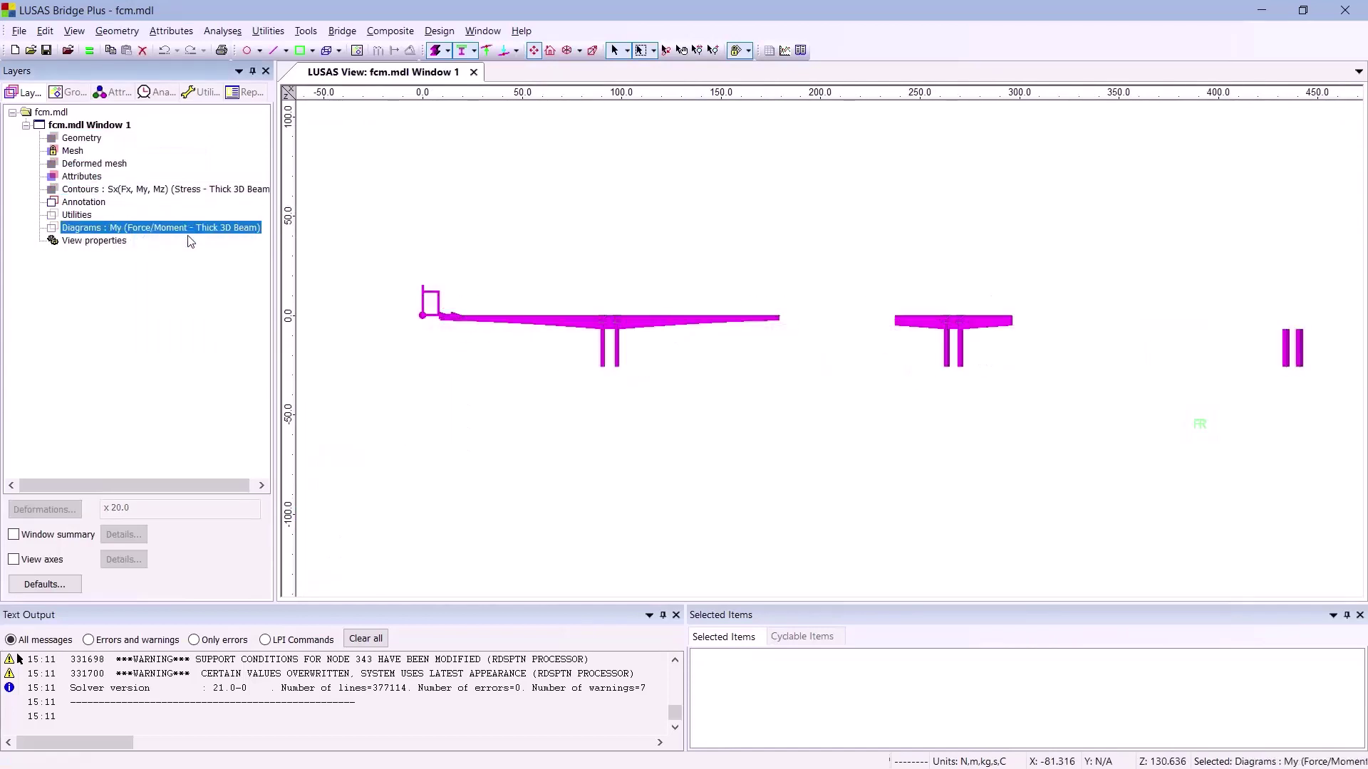
left_click(592, 50)
left_click(1199, 429)
Set the view background to the Less Cloudy skybox in the view properties
left_click(93, 241)
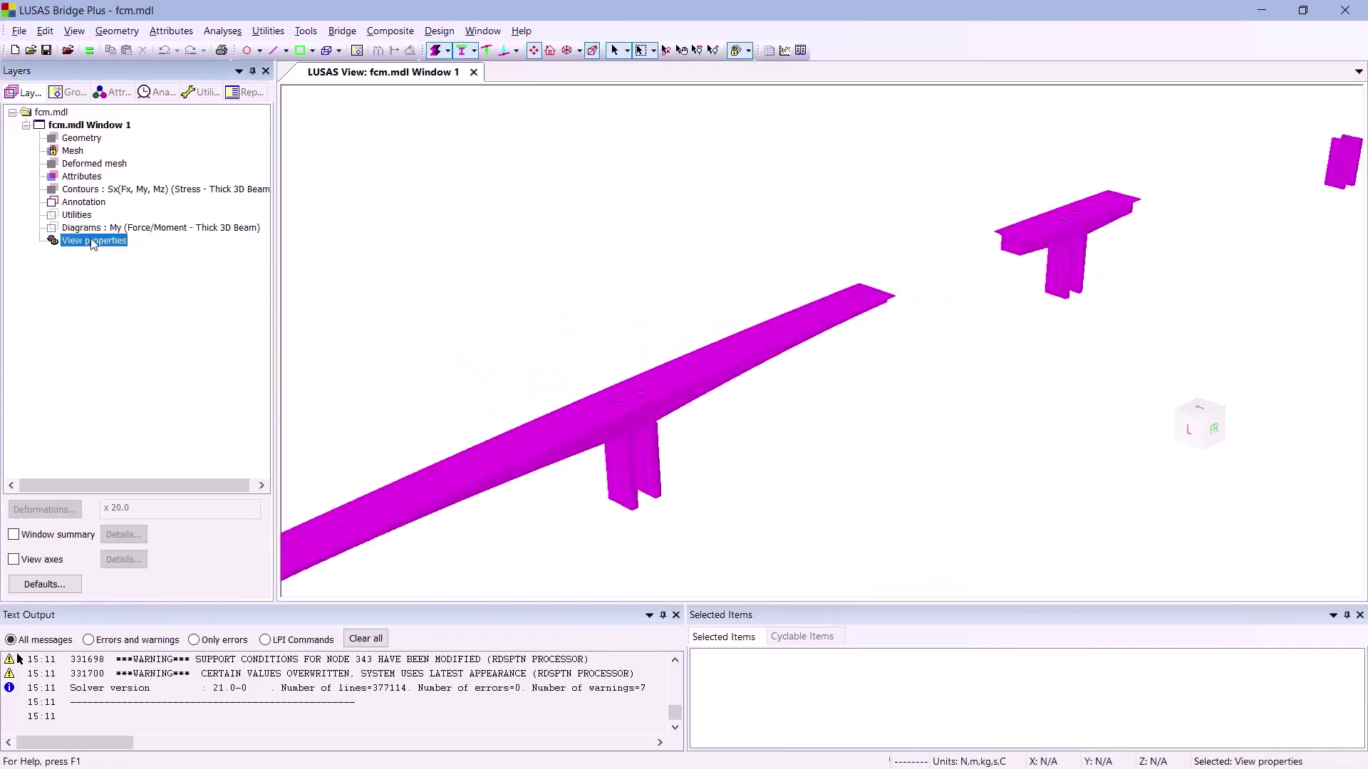
double_click(93, 241)
left_click(691, 302)
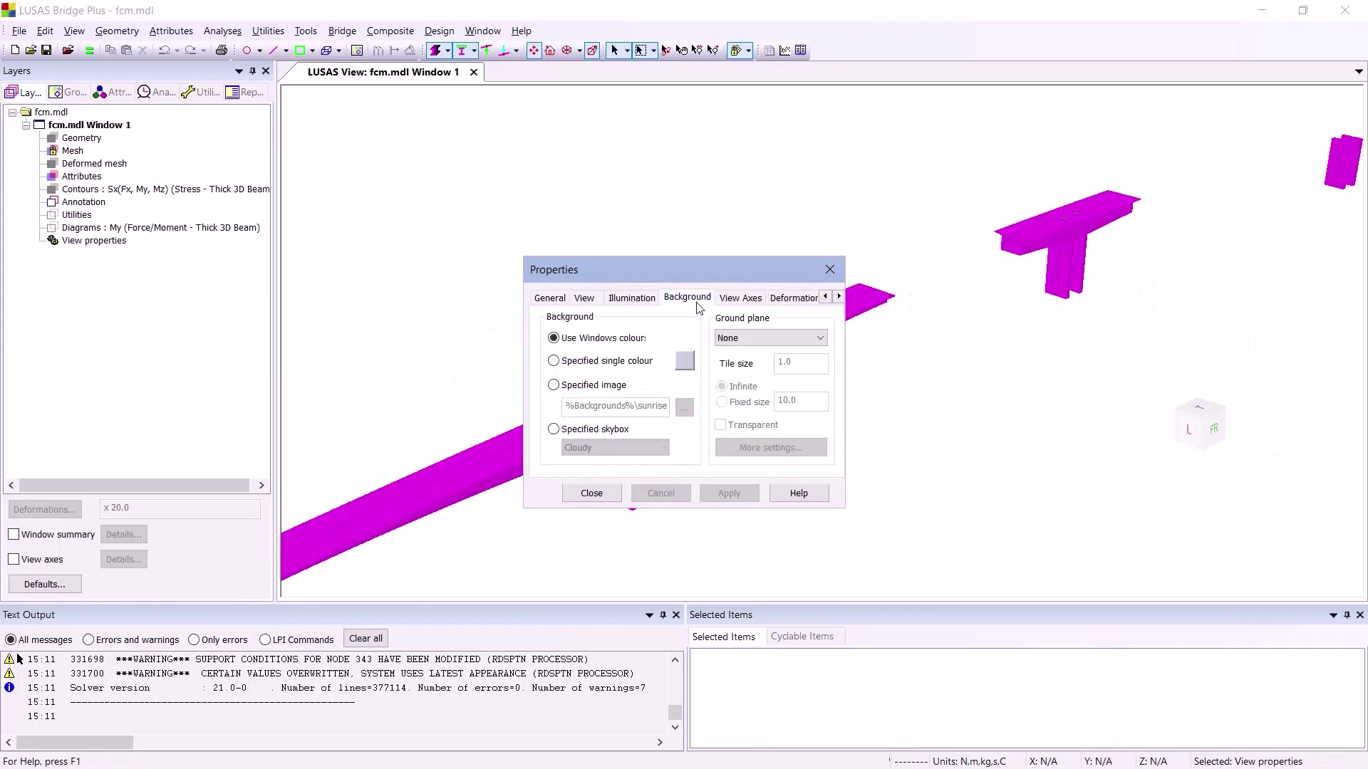
left_click(630, 430)
left_click(627, 446)
left_click(624, 486)
Apply an infinite Grass ground plane with a tile size of 300 and its origin at (0.0, 0.0, -26.0)
left_click(777, 339)
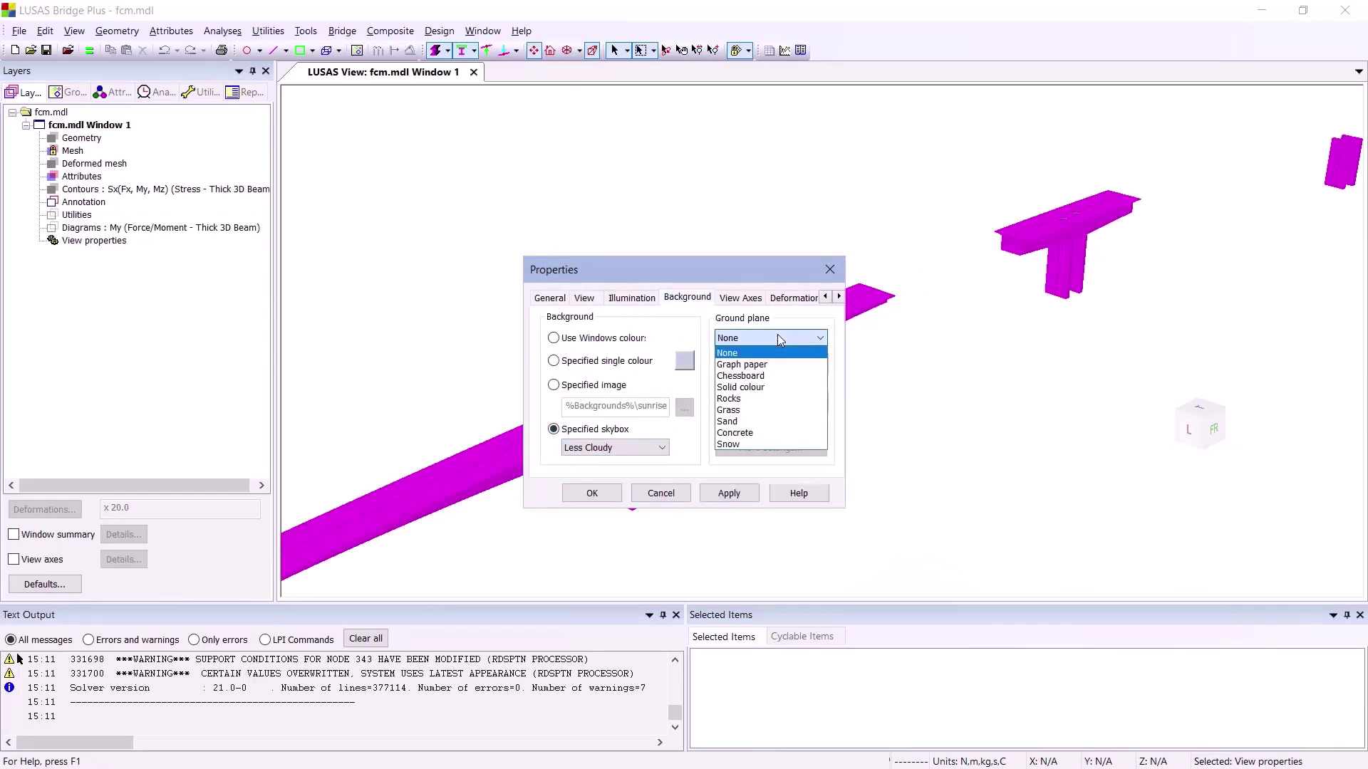
left_click(773, 410)
left_click_drag(804, 359, 763, 365)
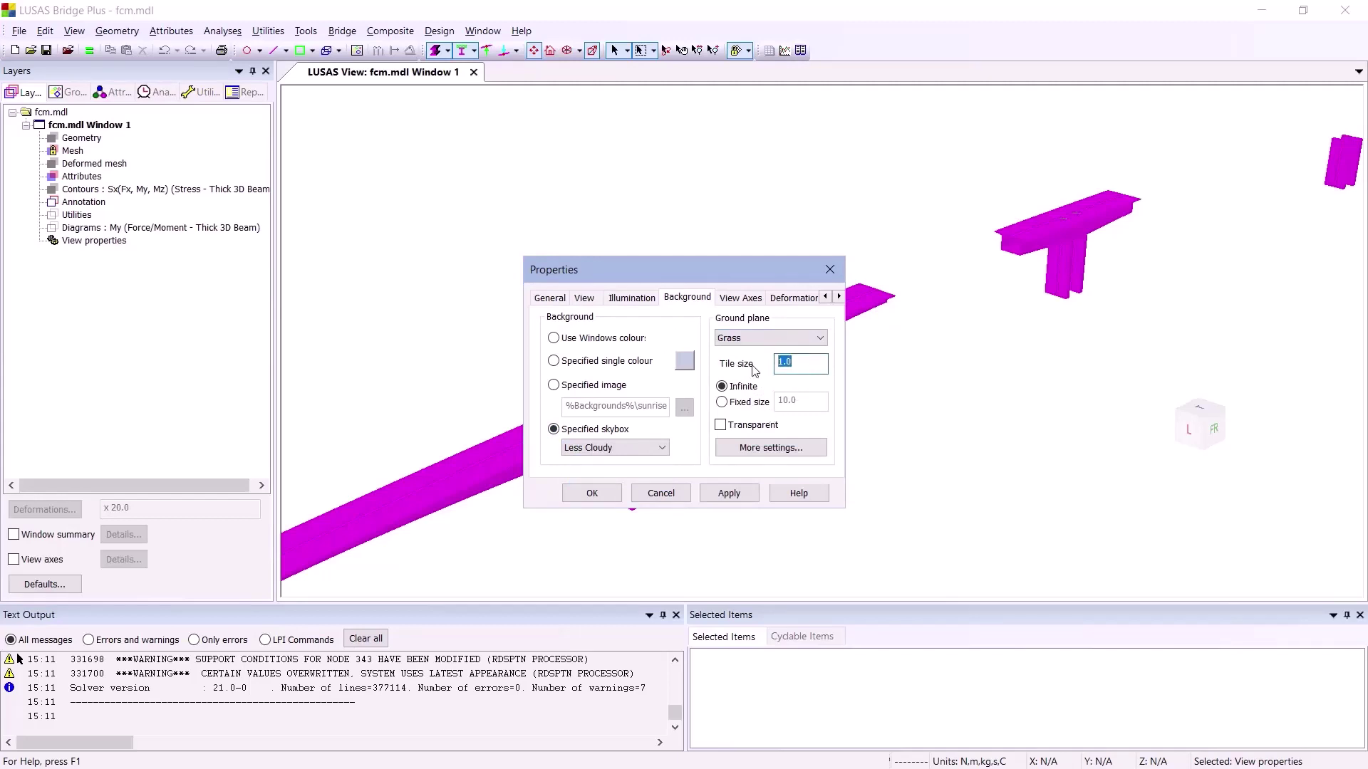
type("300")
left_click(751, 450)
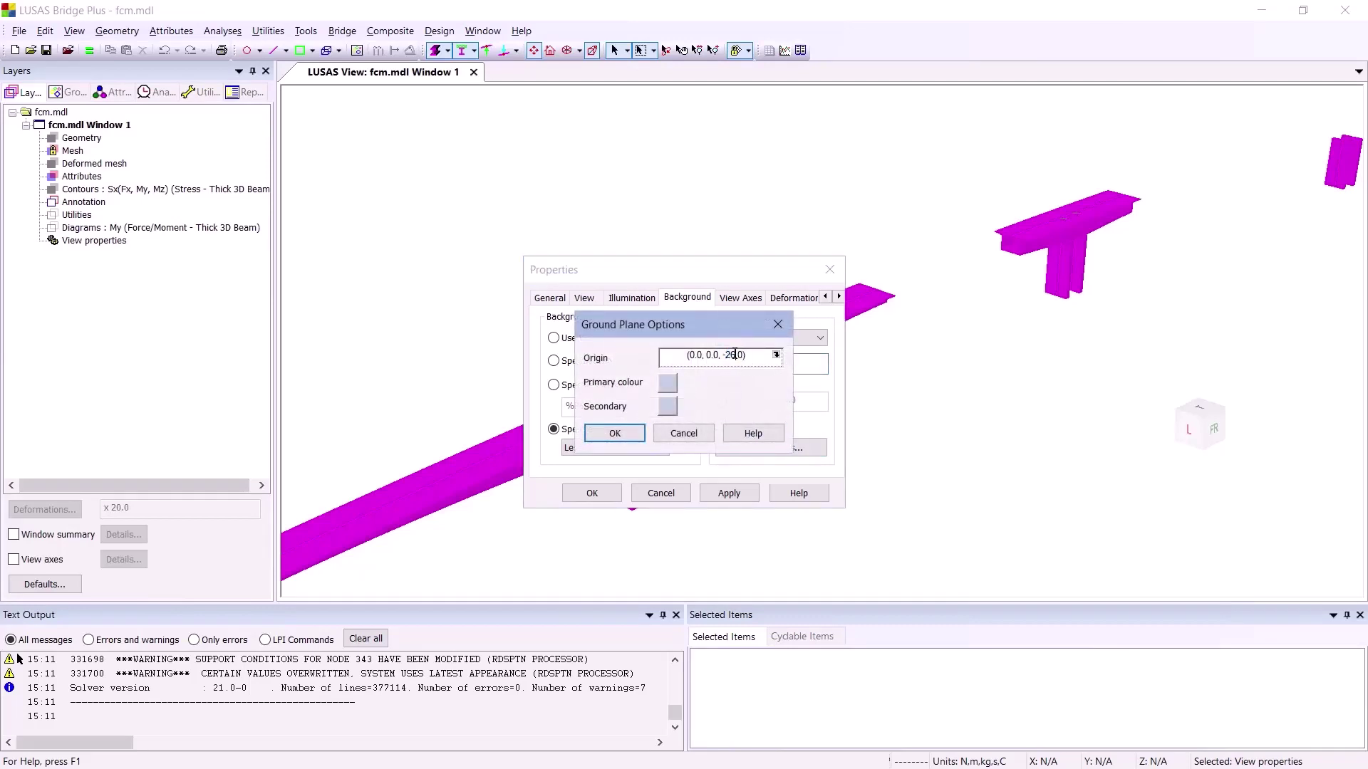
left_click(617, 434)
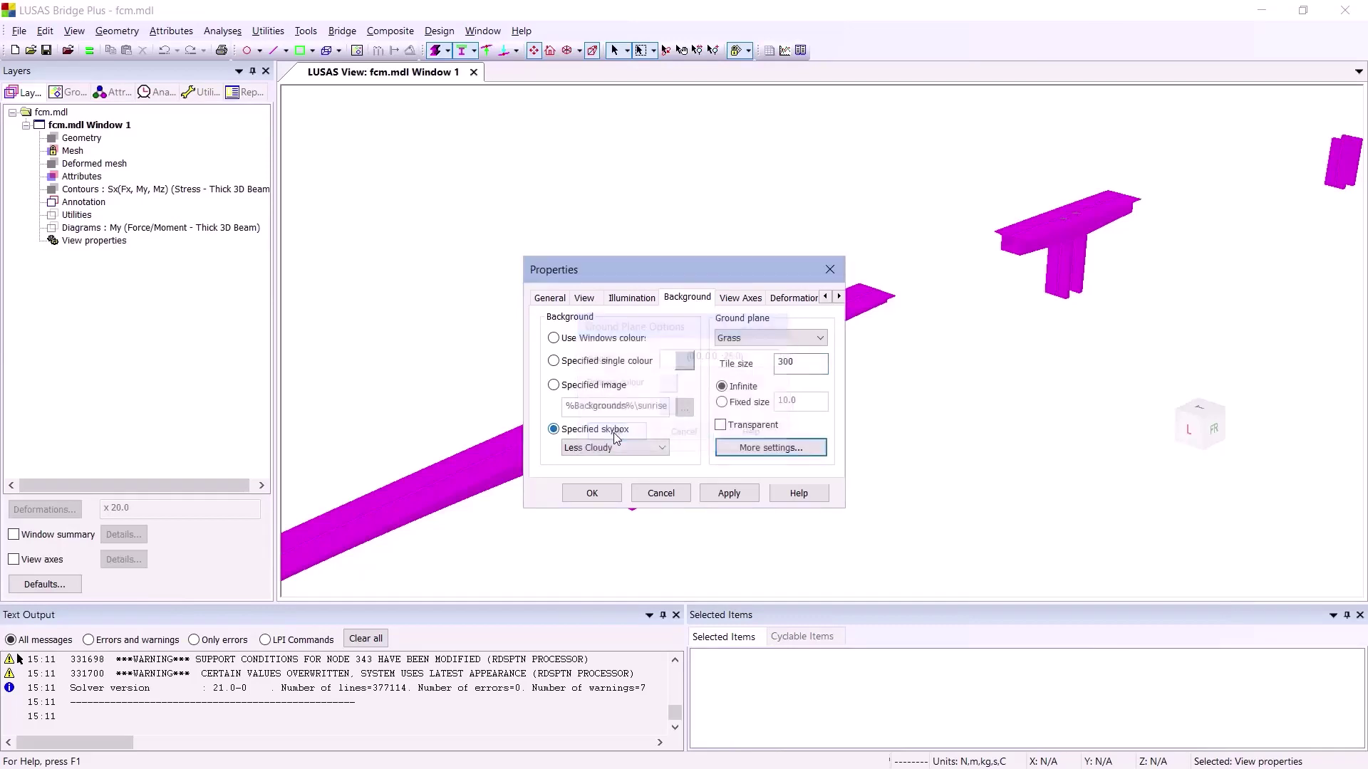
left_click(604, 496)
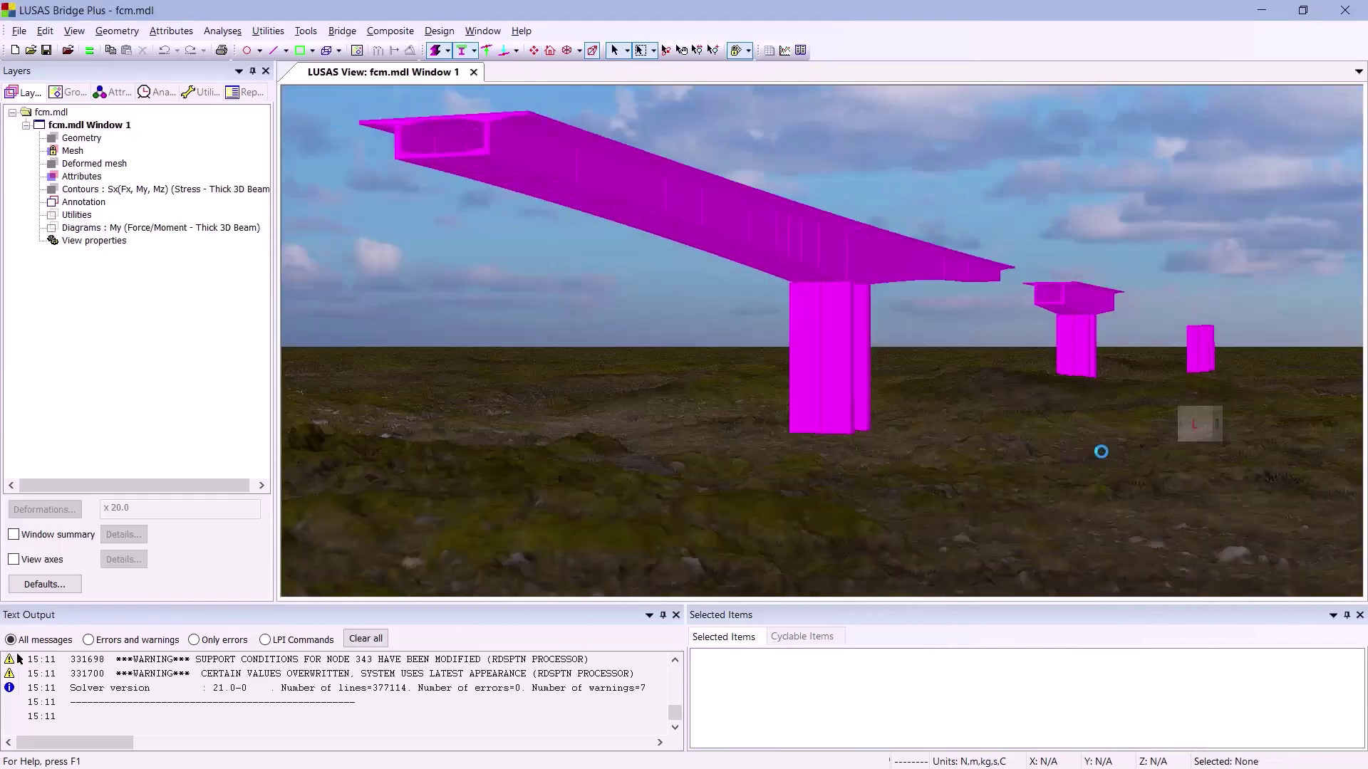
Set the default line pen to grey in the model properties, updating the pens of the existing geometry
left_click(19, 30)
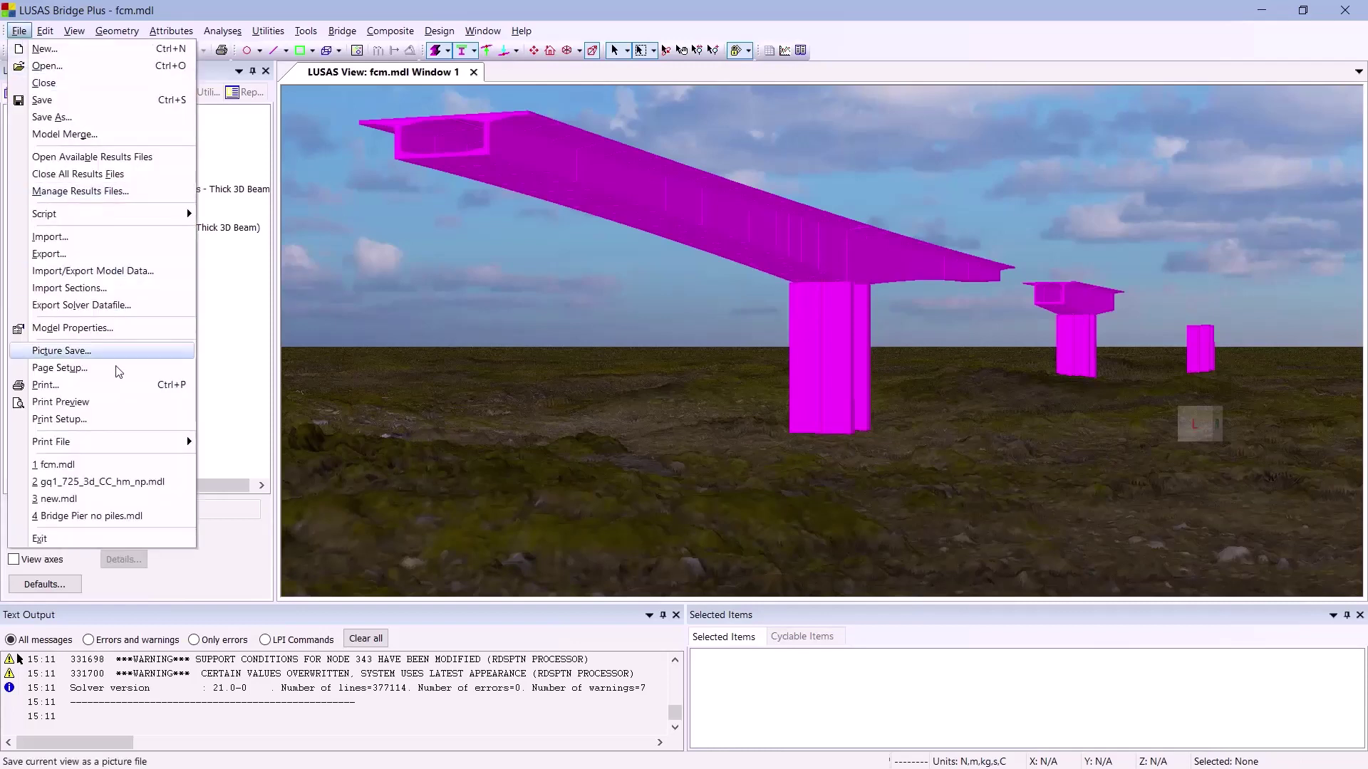
left_click(135, 329)
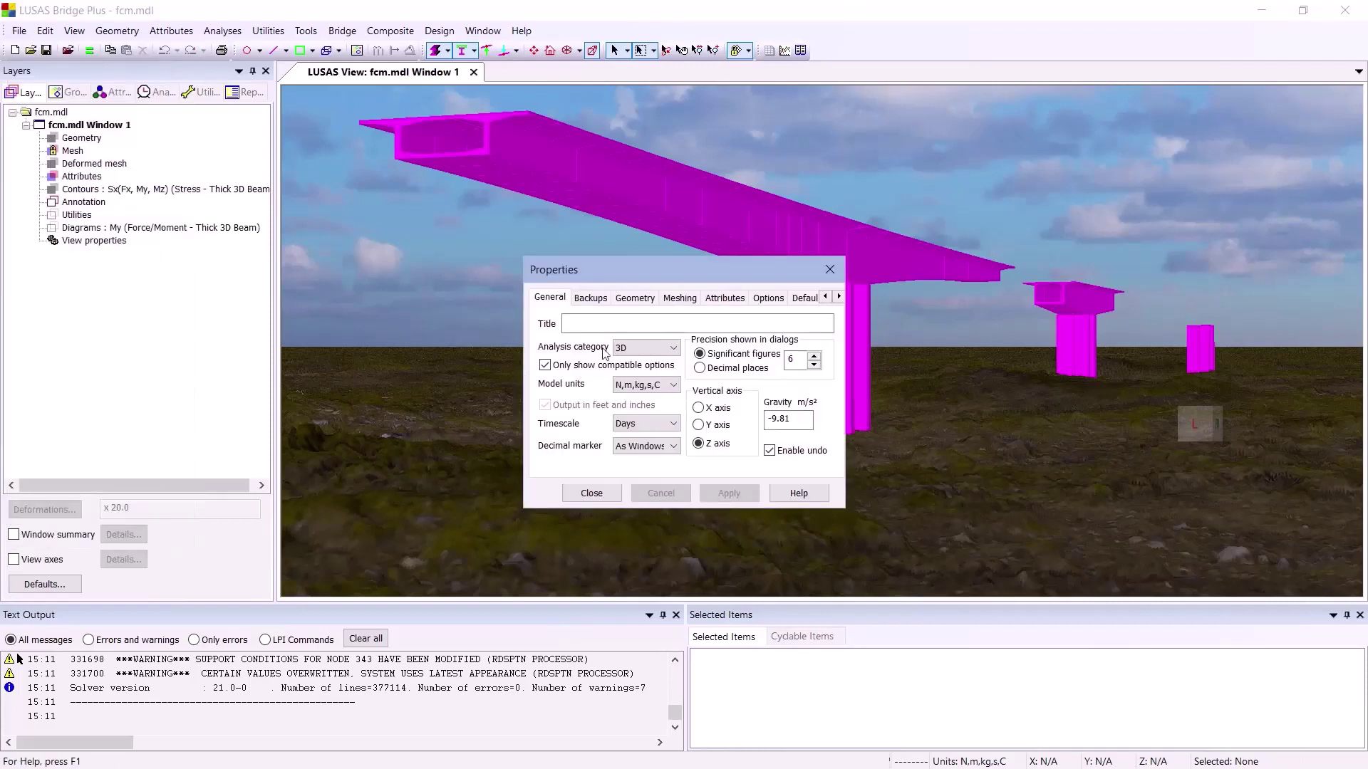
left_click(809, 299)
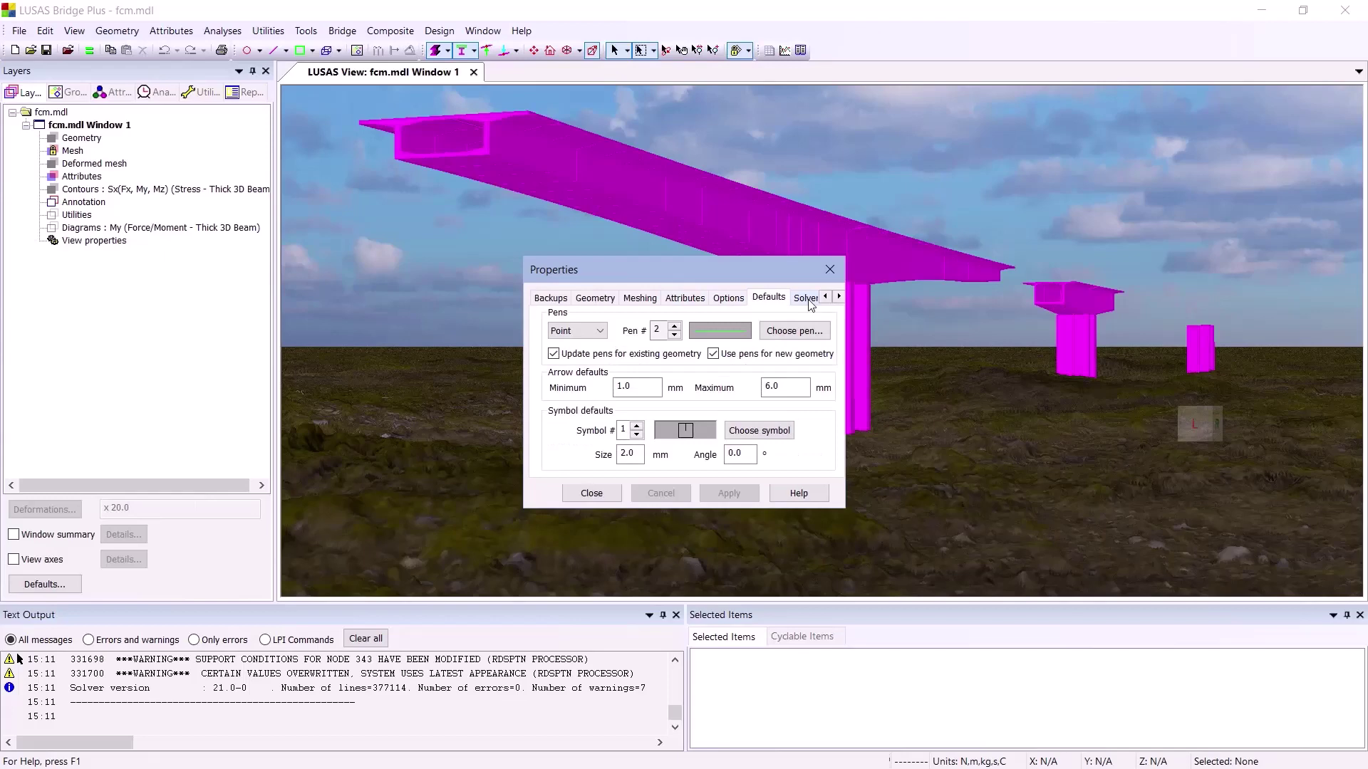
left_click(605, 332)
left_click(558, 356)
left_click(794, 331)
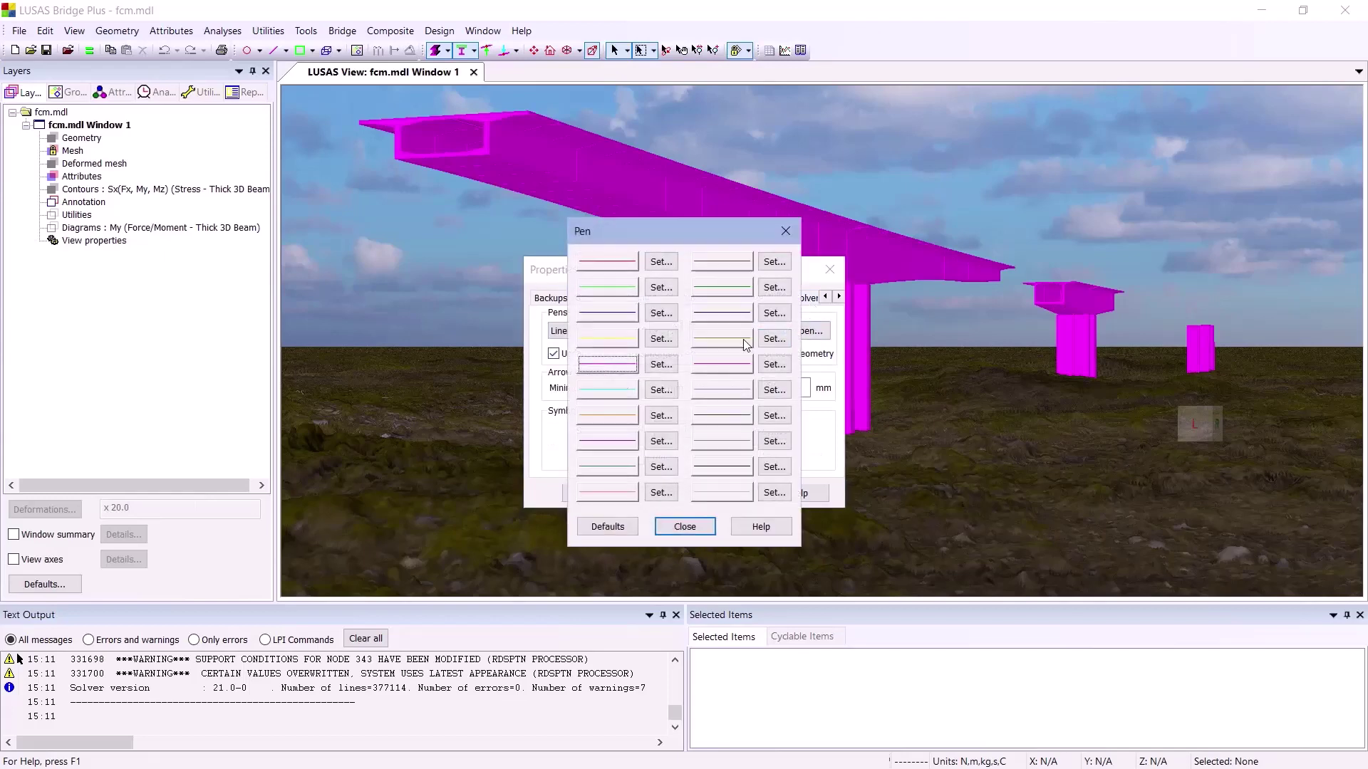
left_click(685, 527)
left_click(593, 490)
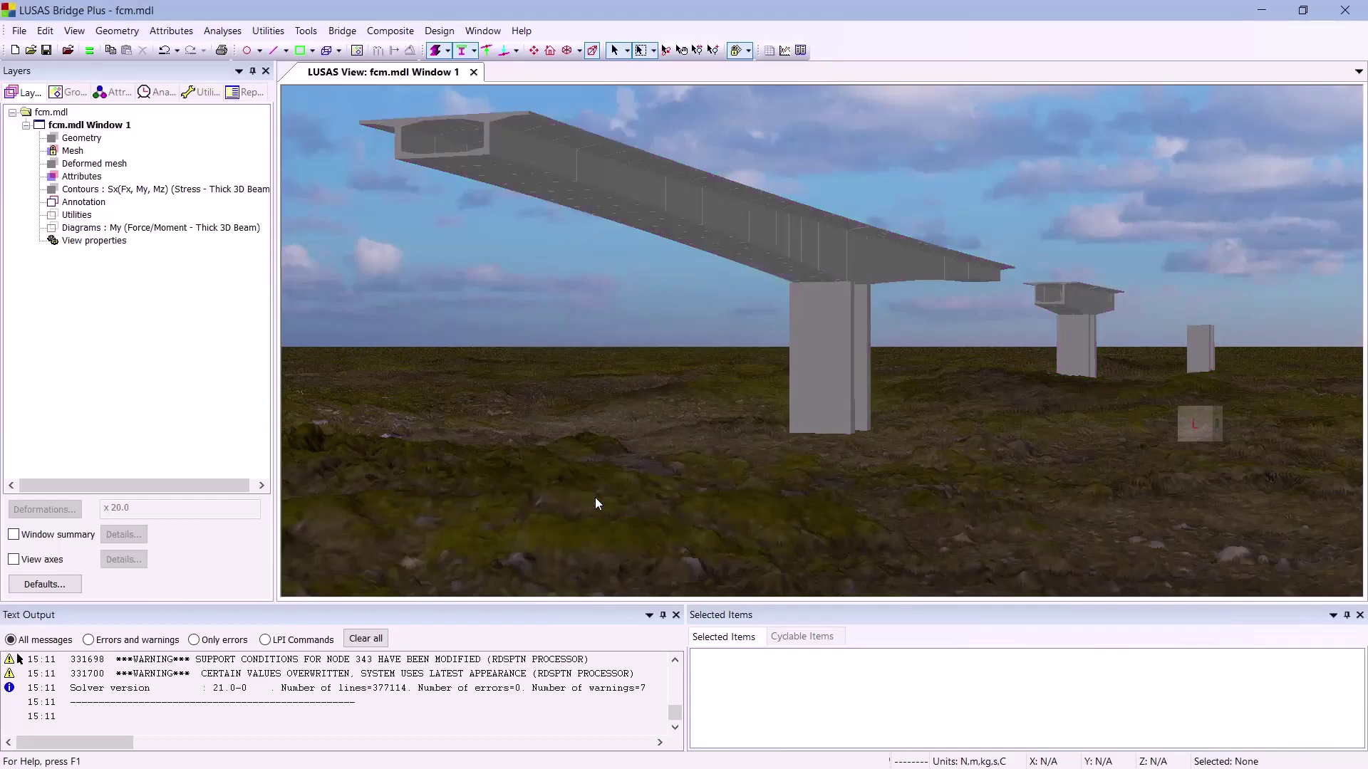
Enable shadows for the global light in the view's illumination settings and set its intensity to 300 lumens
double_click(94, 240)
left_click(654, 302)
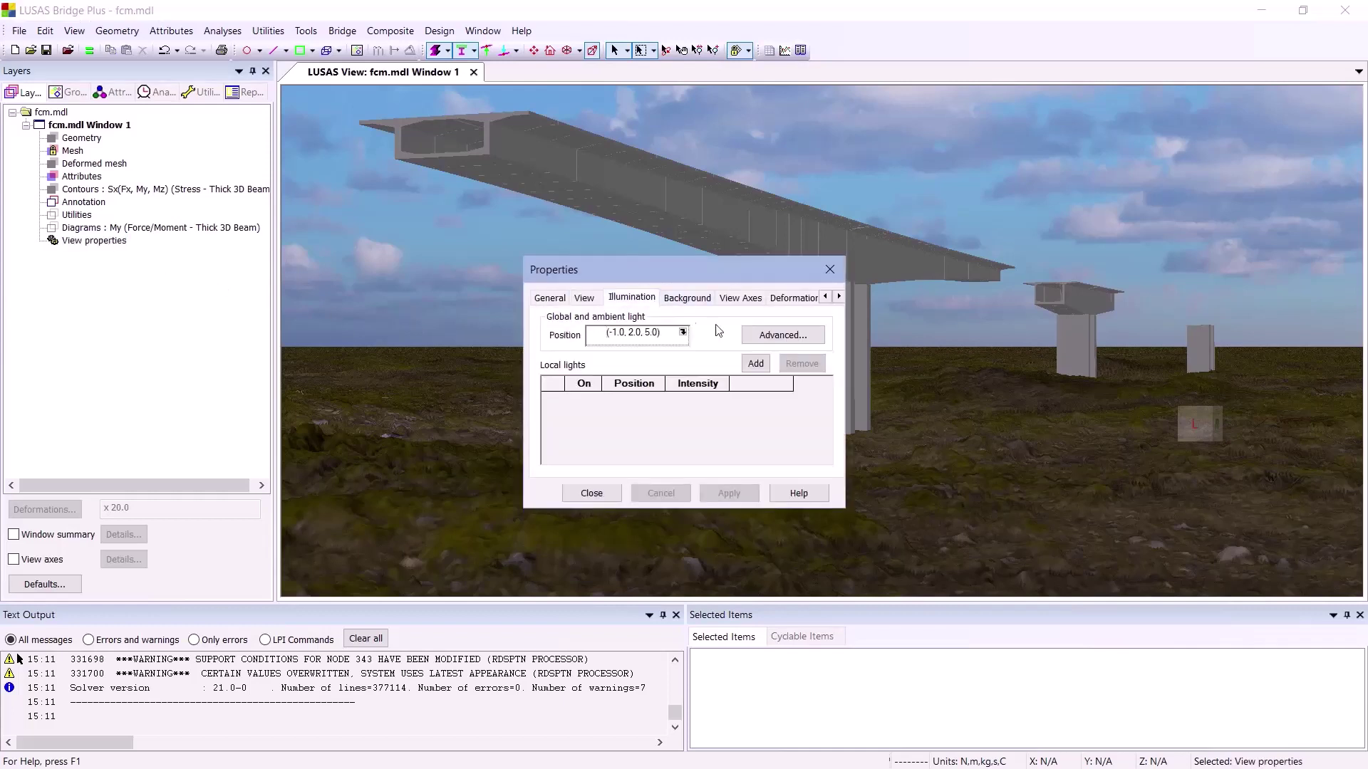
left_click(770, 340)
left_click(579, 344)
double_click(647, 391)
type("300")
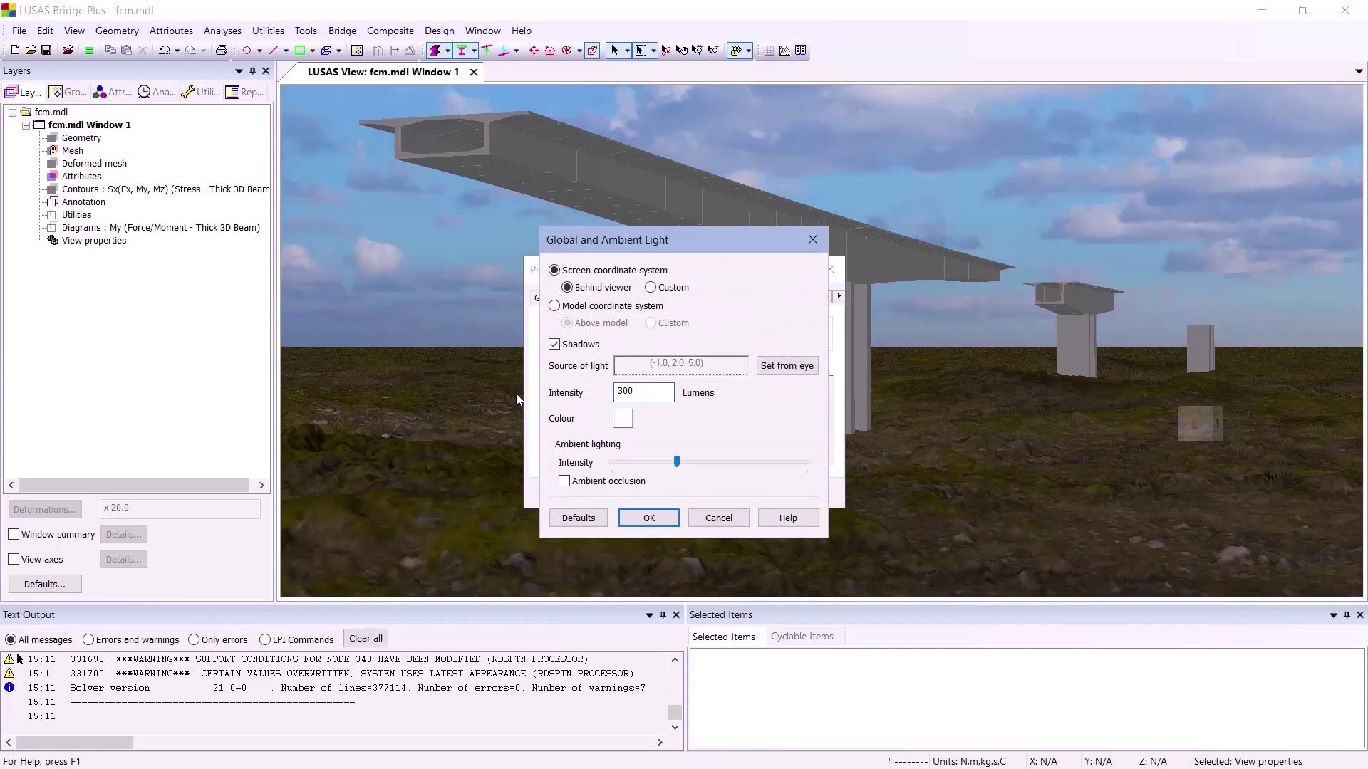
left_click(661, 521)
left_click(594, 493)
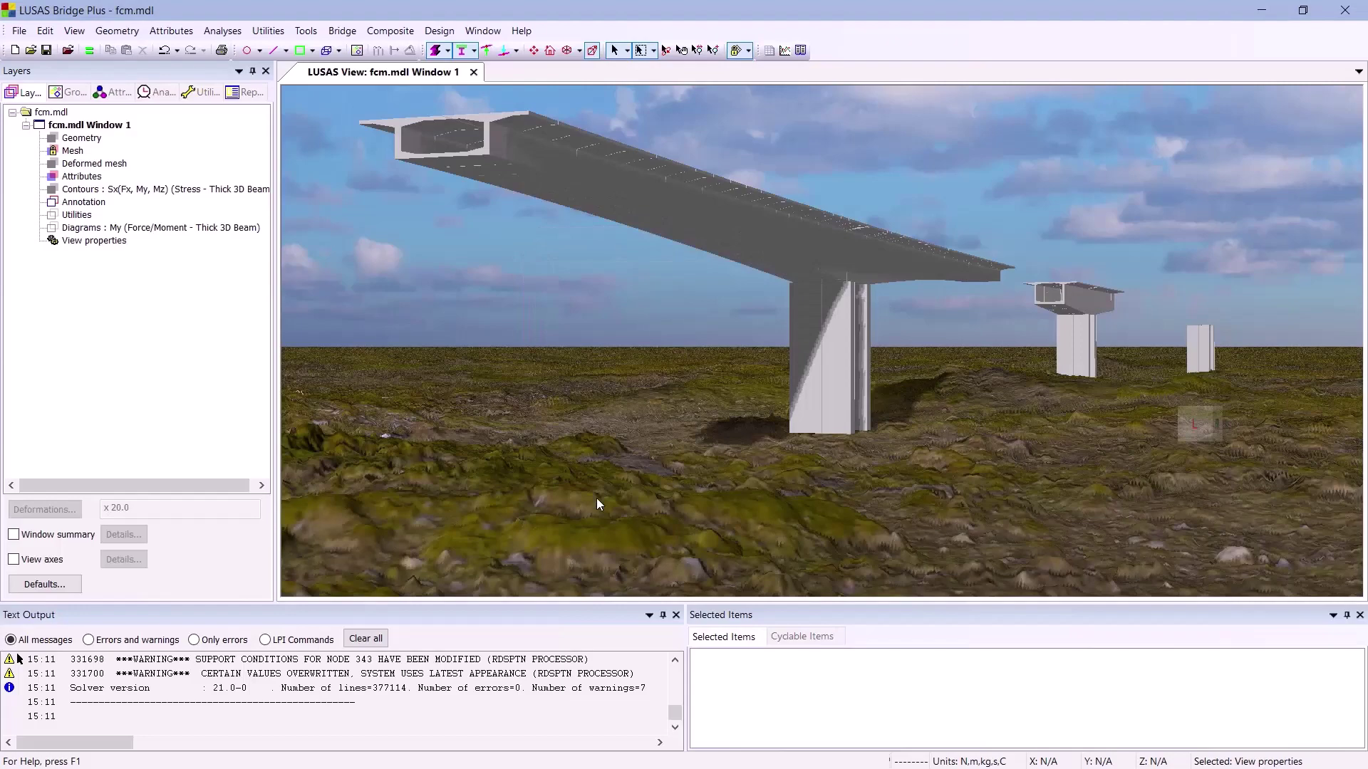
left_click(665, 50)
mouse_move(789, 340)
left_mouse_down()
mouse_move(769, 370)
mouse_move(769, 333)
left_mouse_up()
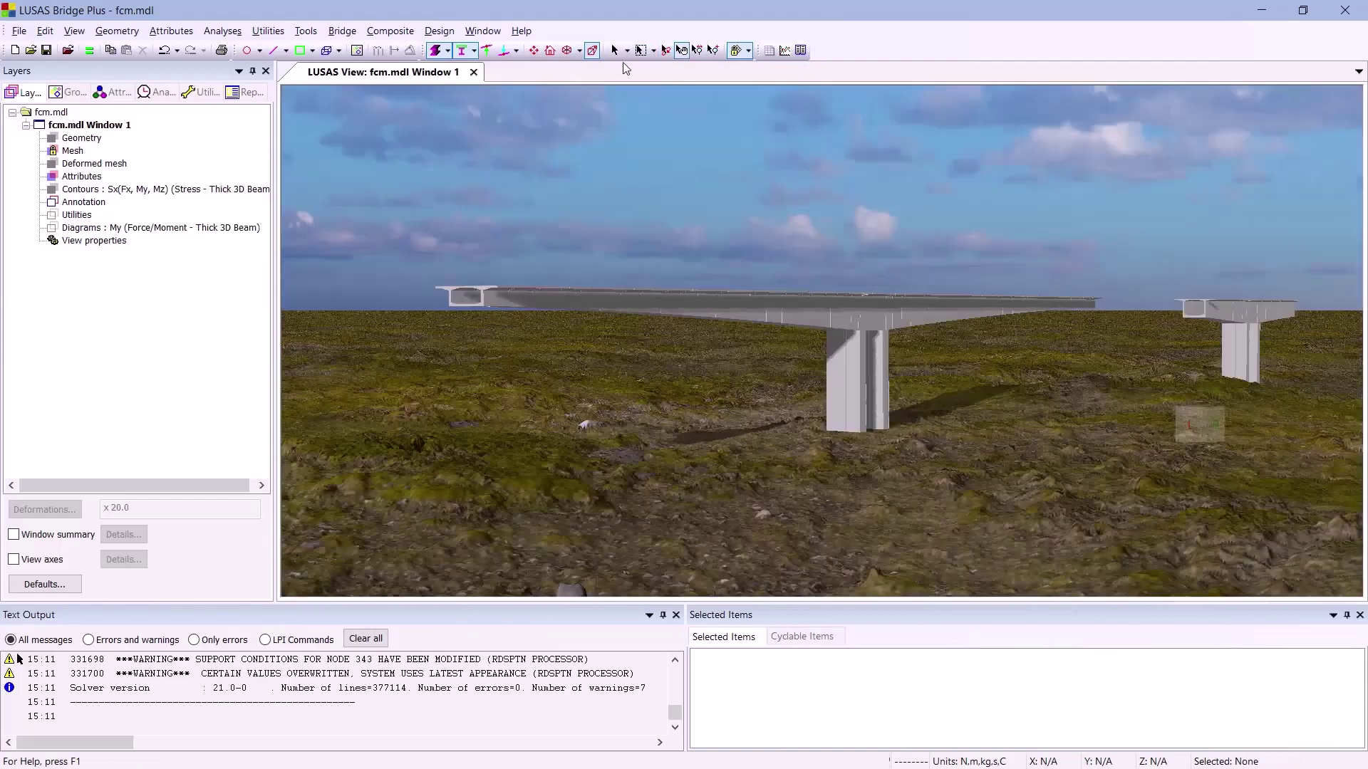
left_click(614, 51)
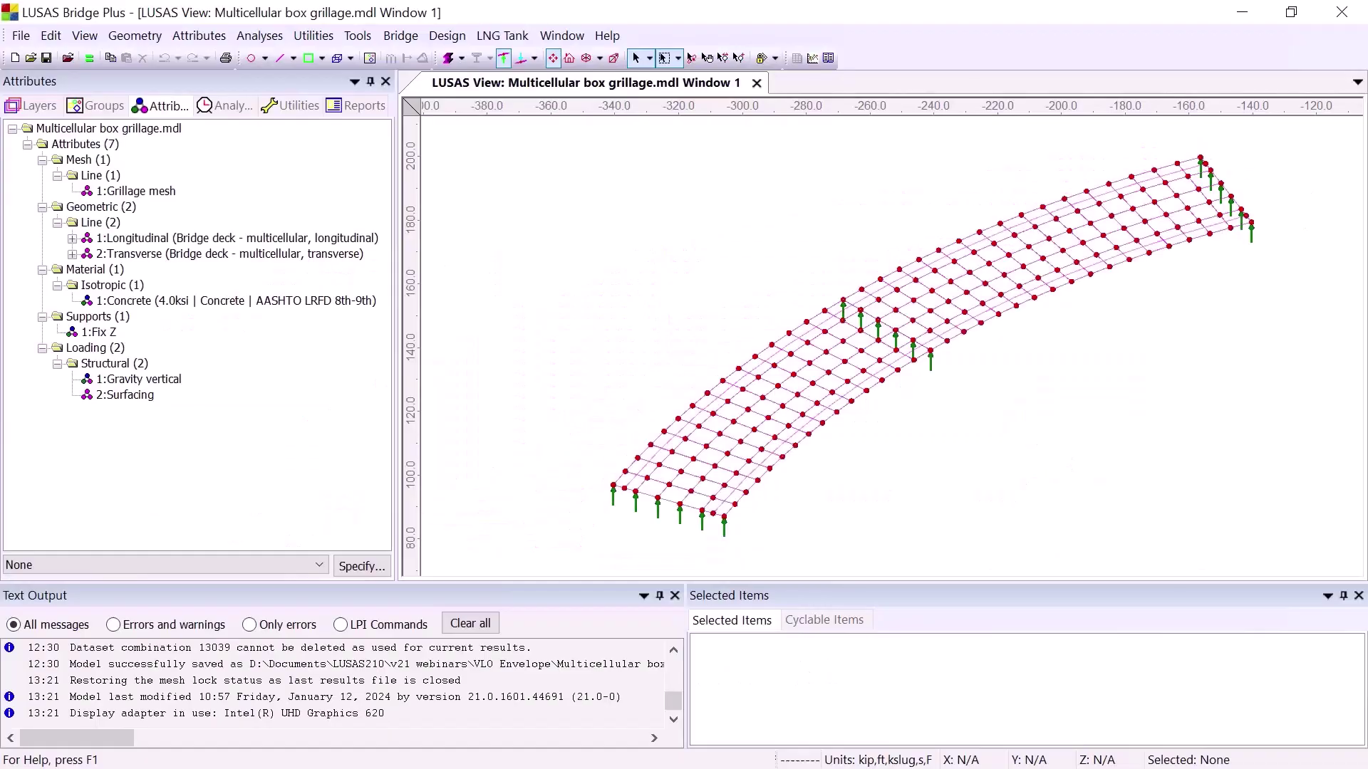
middle_click_drag(940, 442, 945, 387)
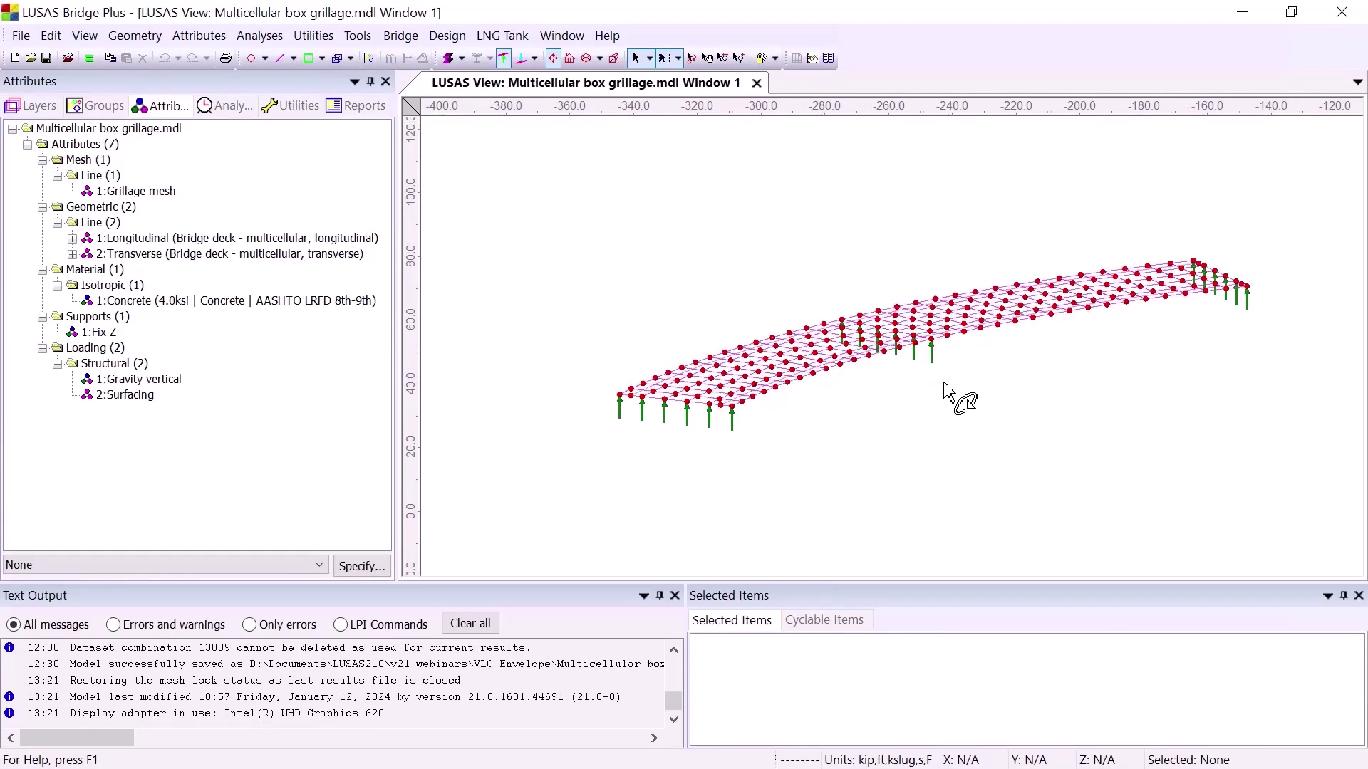
left_click(199, 35)
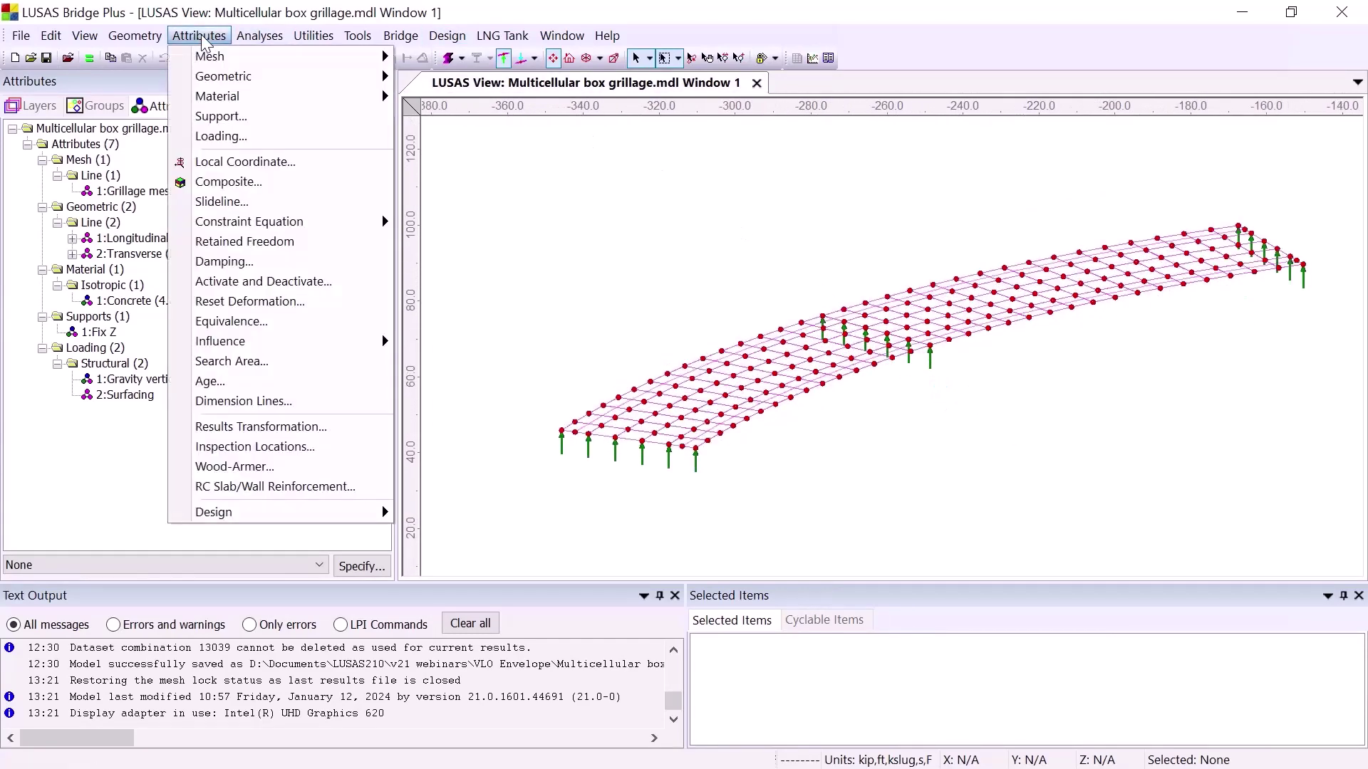
mouse_move(229, 79)
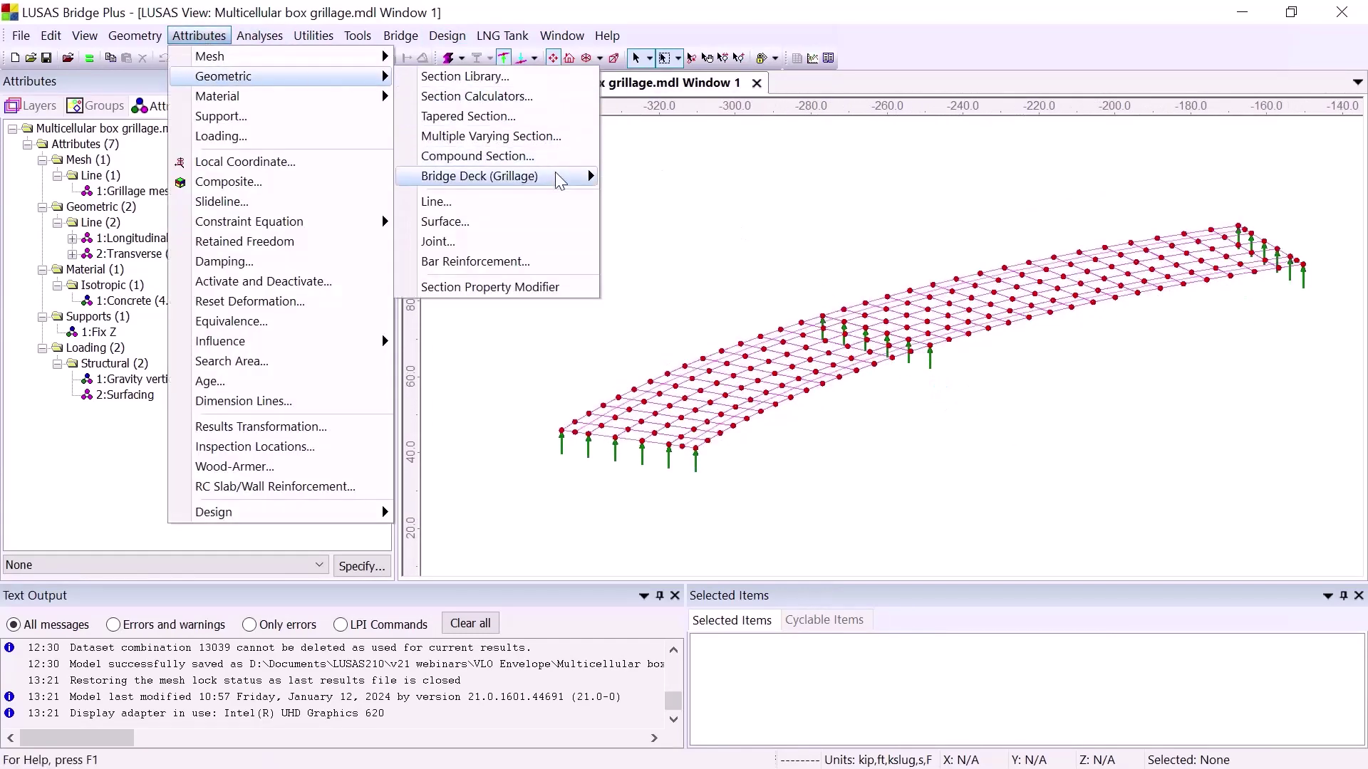
mouse_move(560, 180)
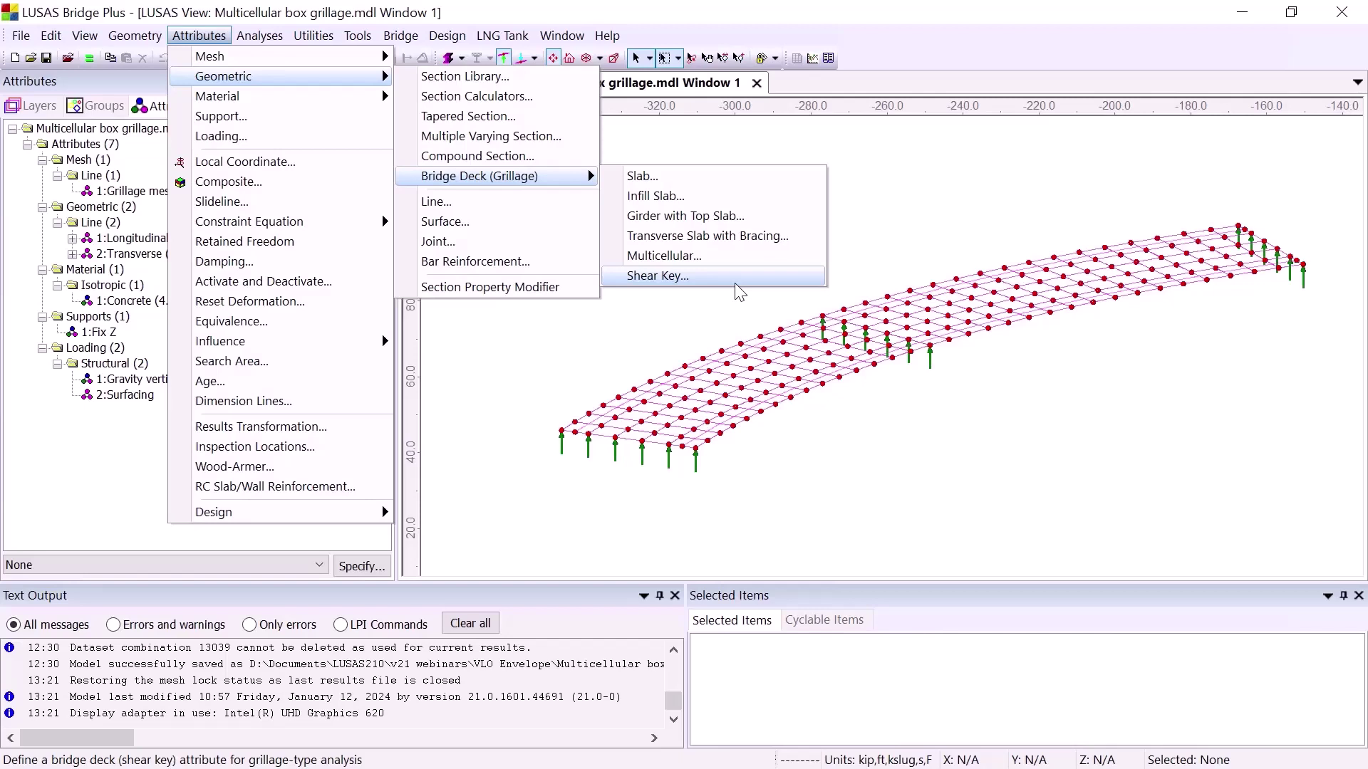
left_click(505, 16)
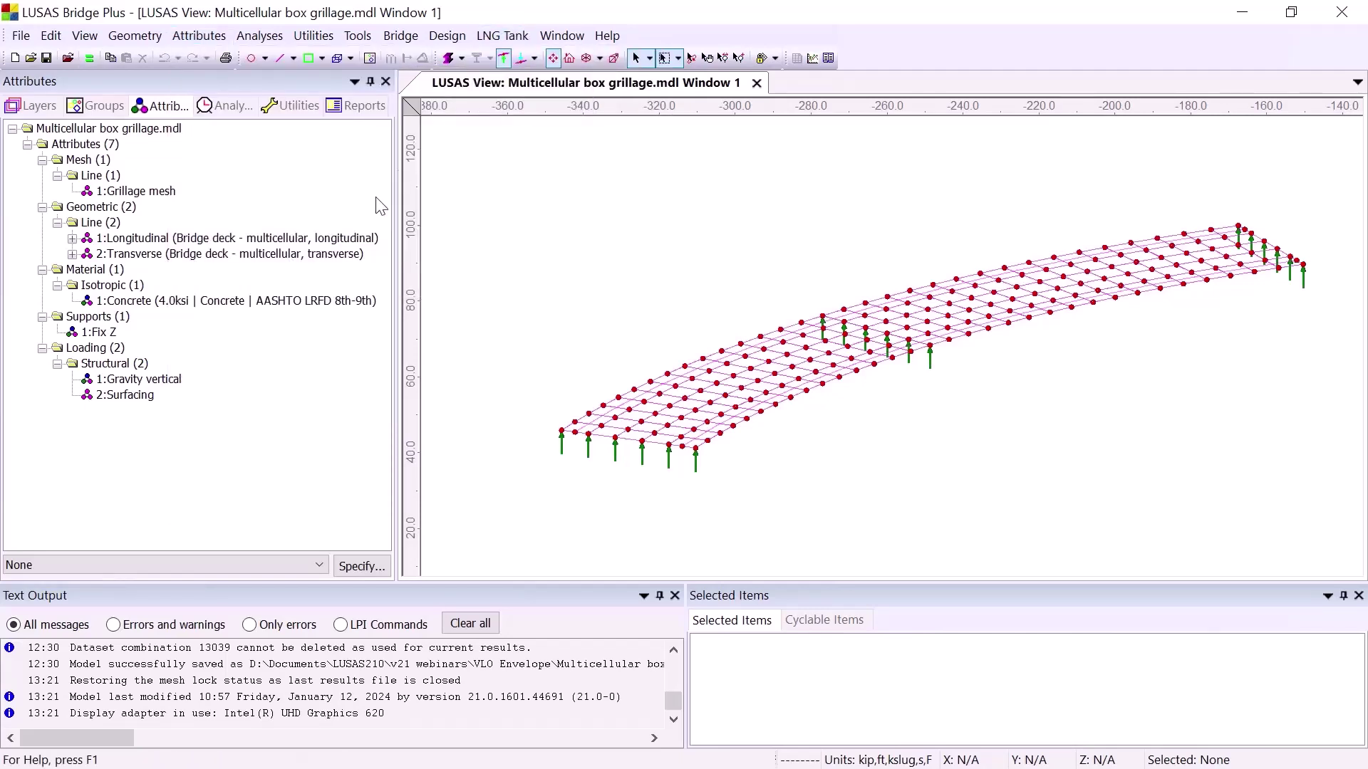
Examine the Longitudinal multicellular bridge deck attribute's dimensions and its Transverse slab type option
double_click(174, 239)
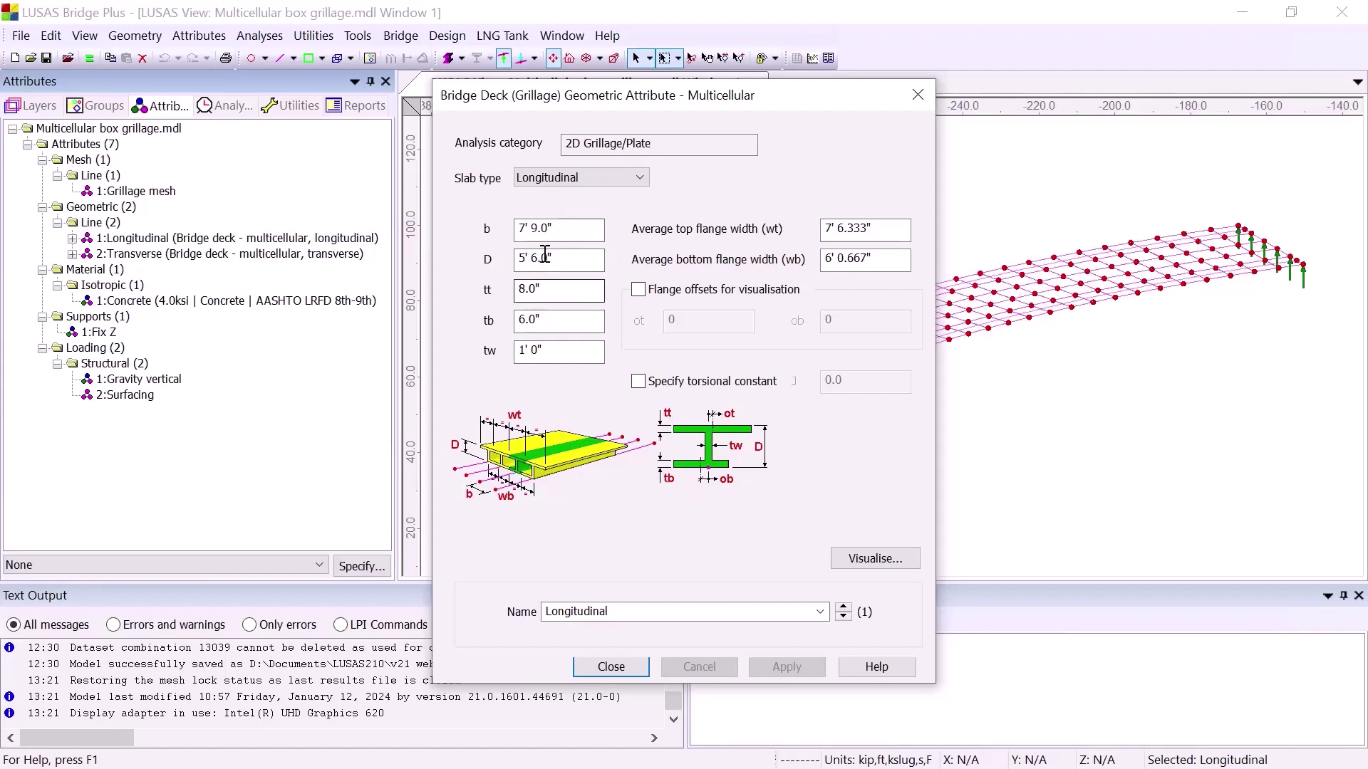
left_click(556, 185)
left_click(552, 207)
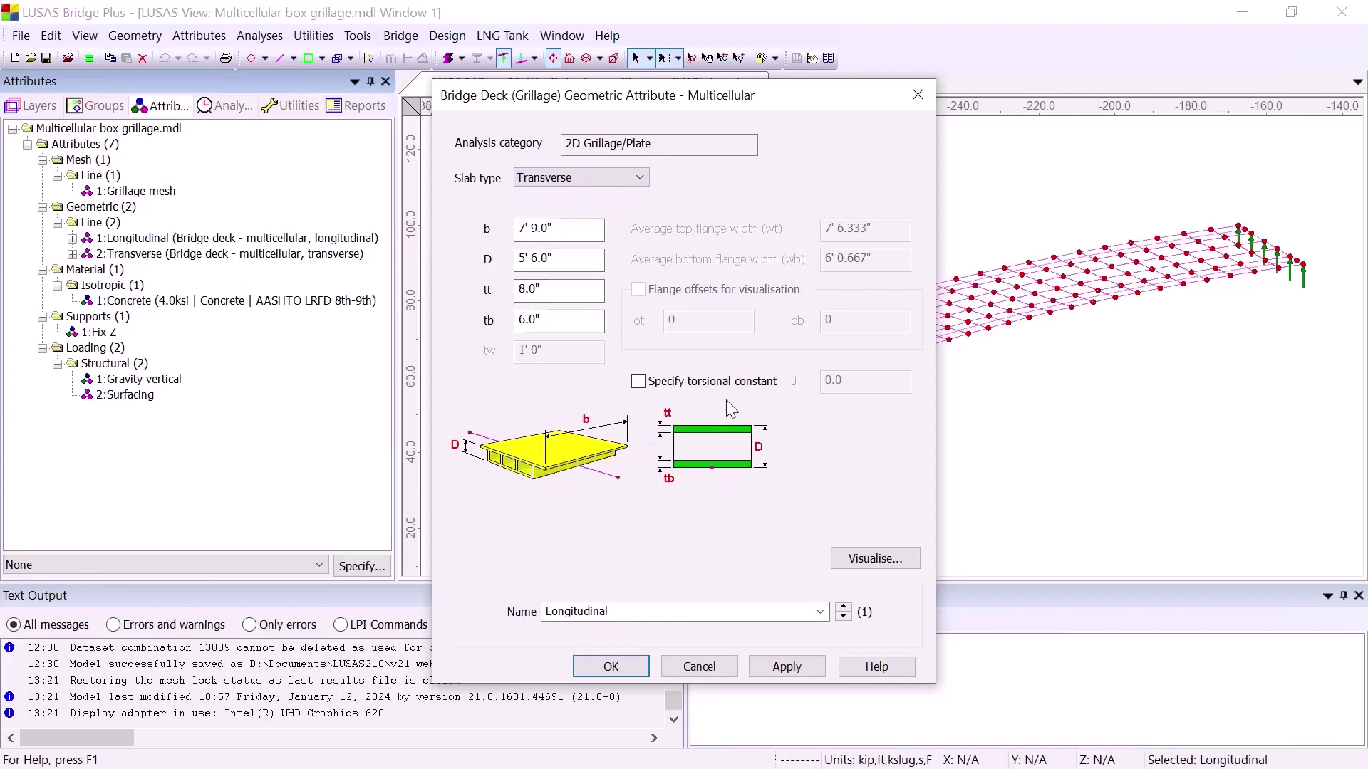
left_click(619, 666)
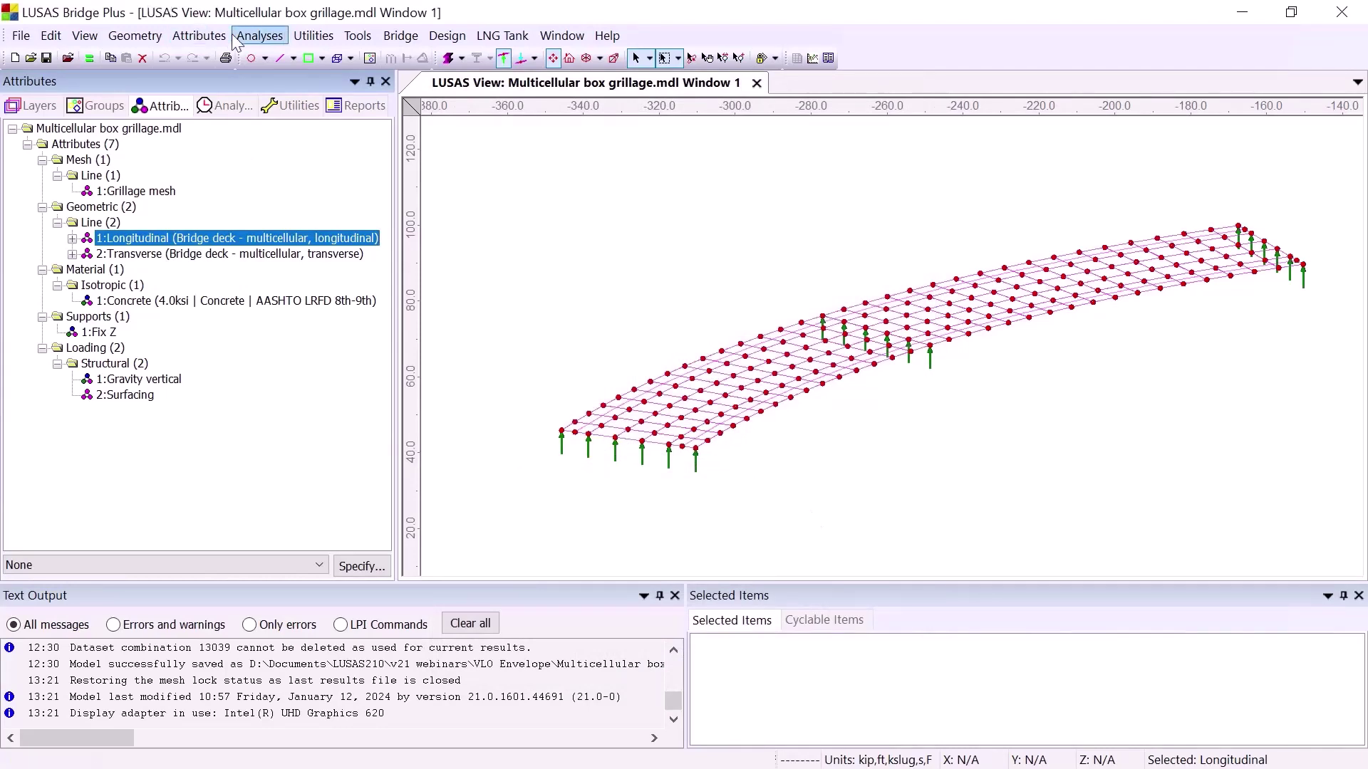
Define a direct method influence envelope attribute for Force/Moment My, including coincident effects, named "My env influence"
left_click(199, 35)
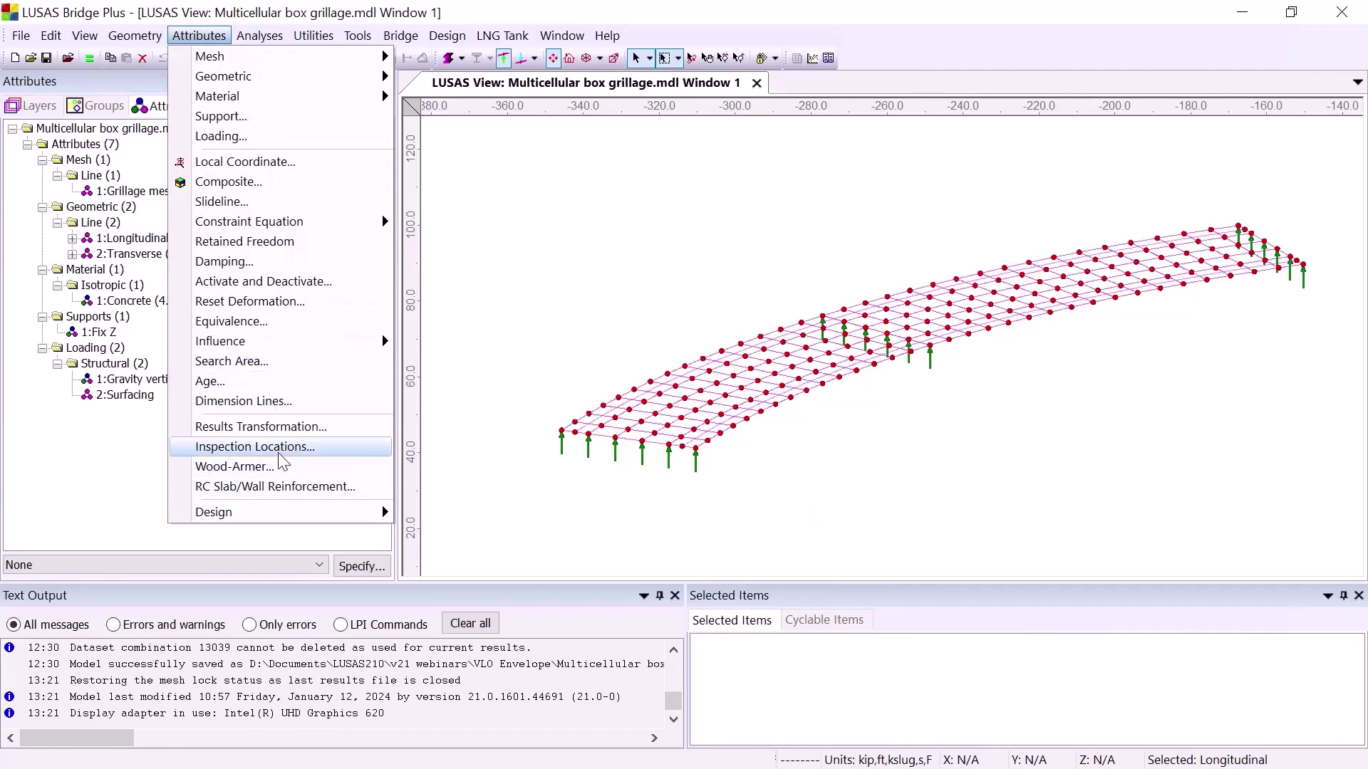
mouse_move(285, 343)
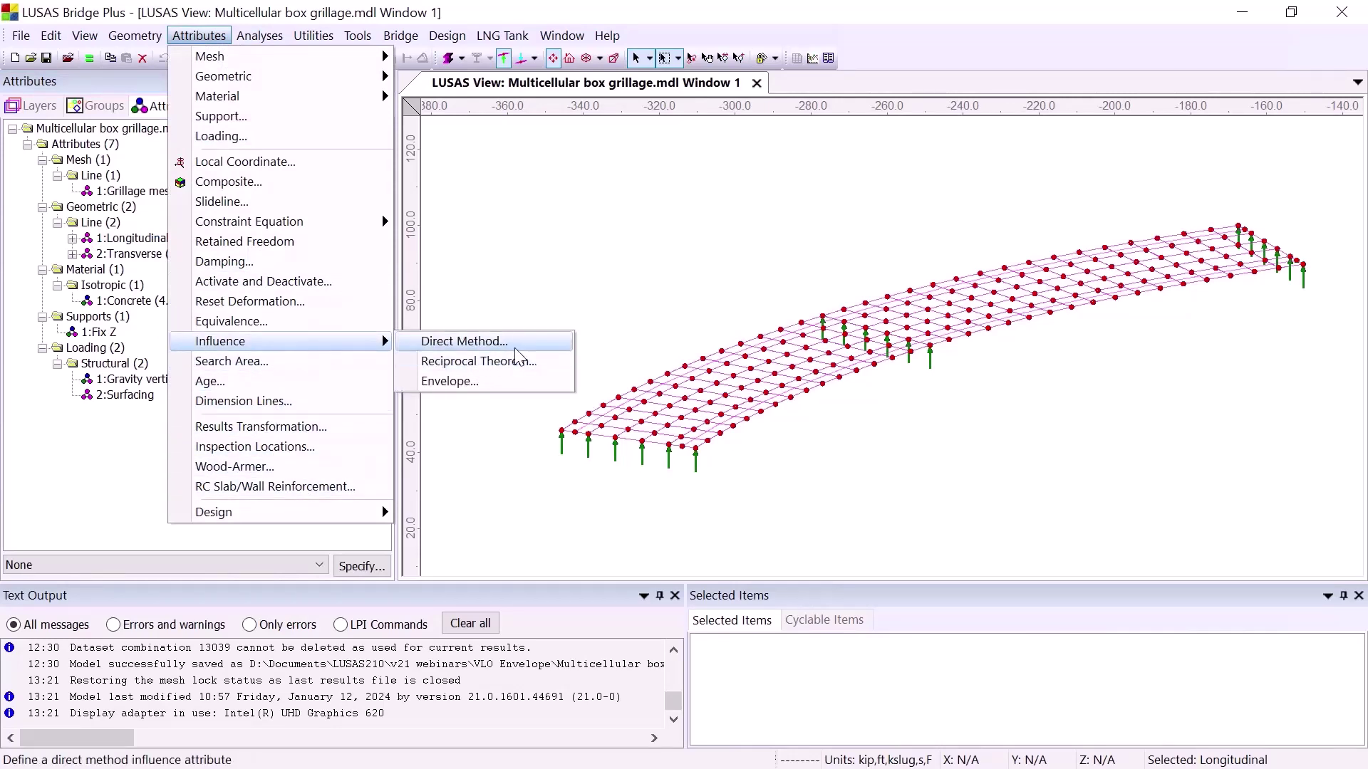
left_click(531, 386)
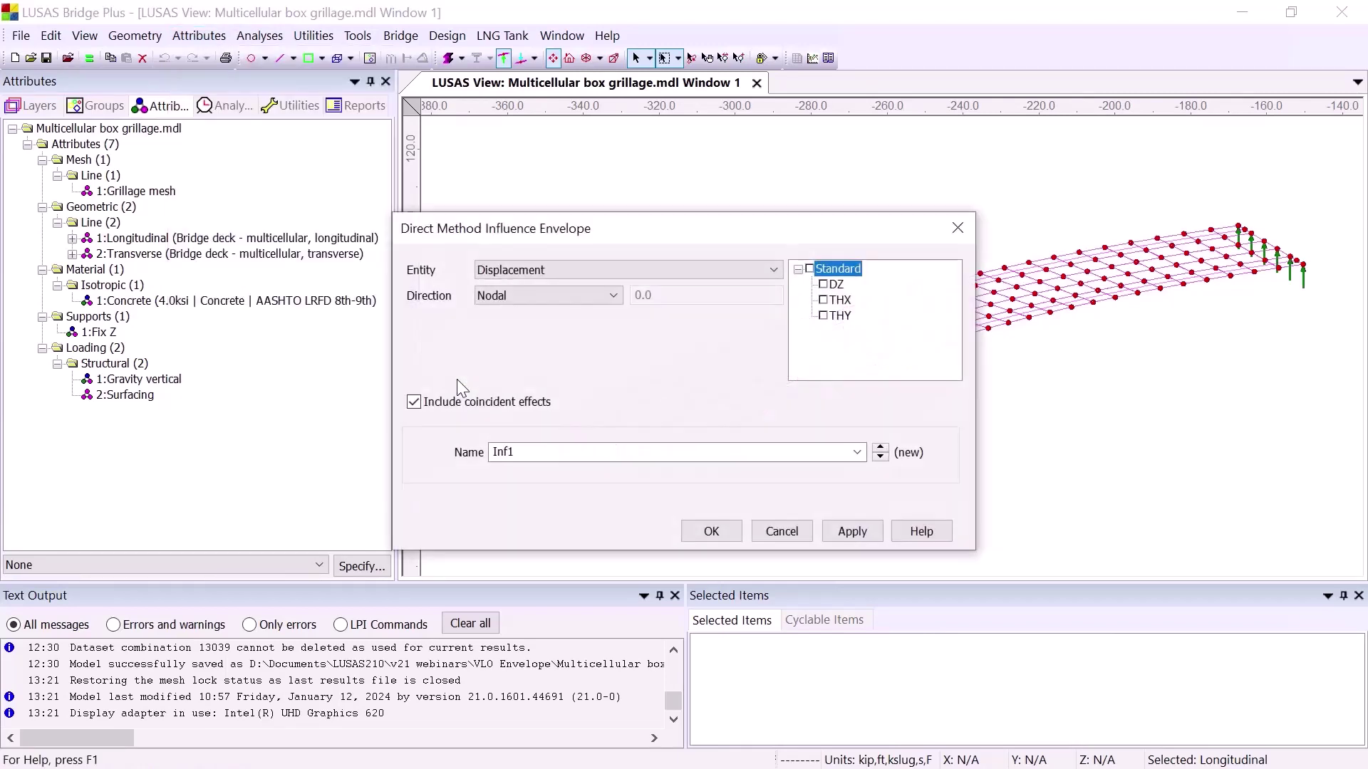
left_click(602, 272)
left_click(559, 307)
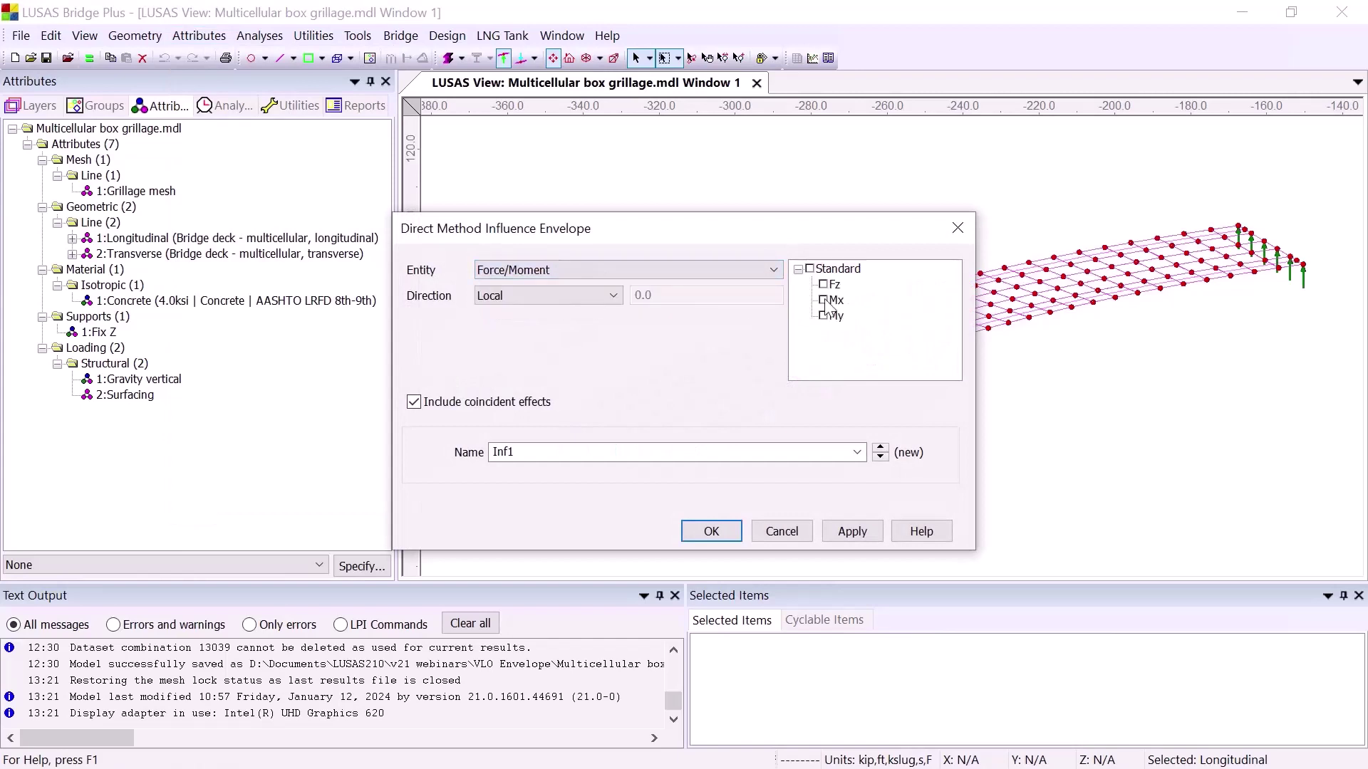
left_click(824, 315)
double_click(545, 449)
type("M")
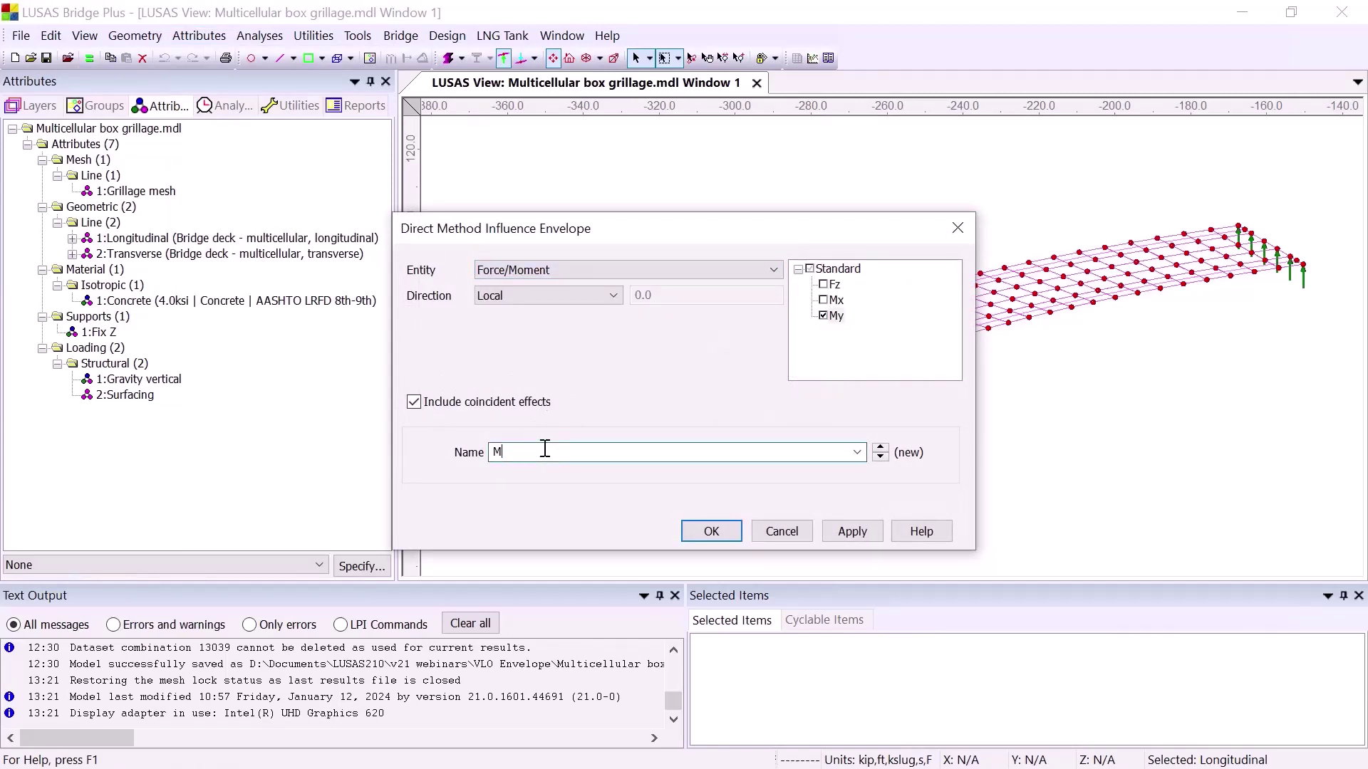
type("y env influence")
left_click(710, 532)
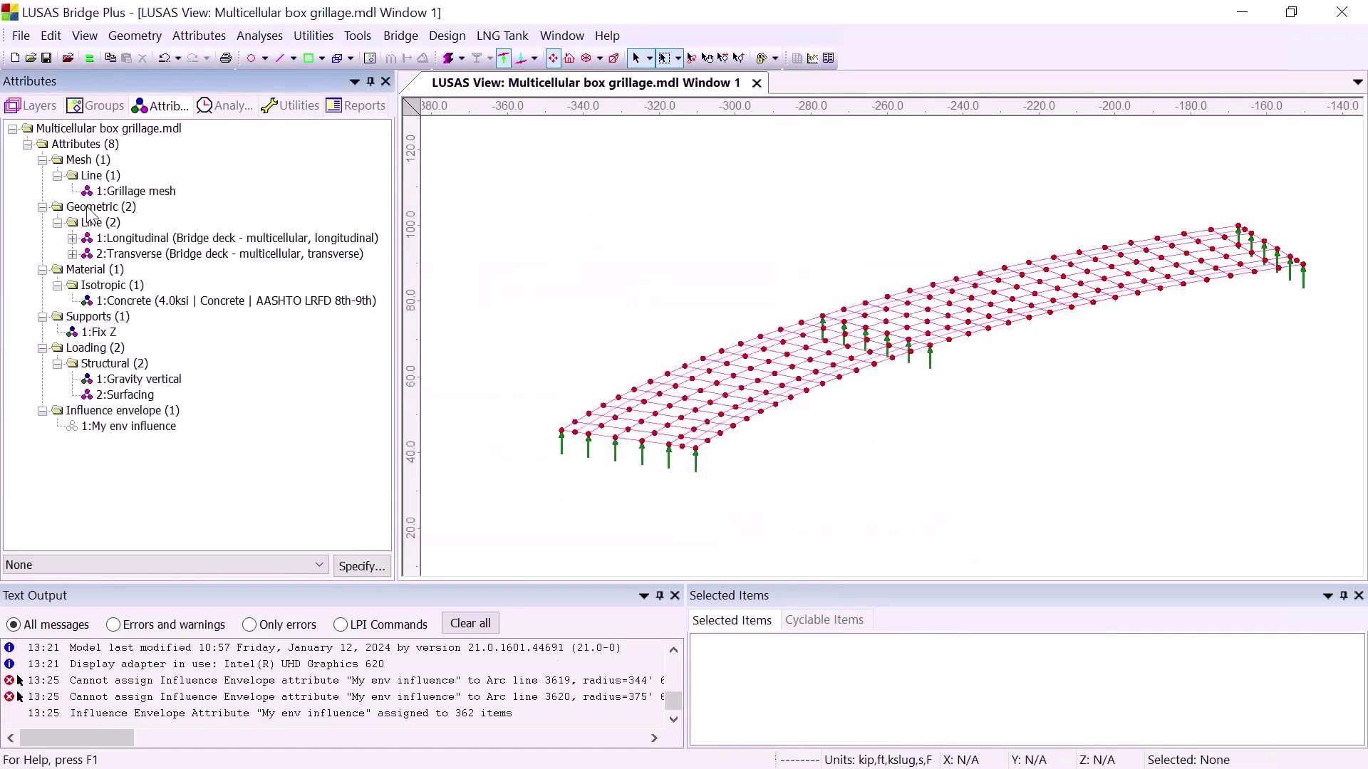
Assign My env influence to all lines carrying the grillage mesh, with load locations based on nodes in the search area
right_click(122, 188)
left_click(202, 330)
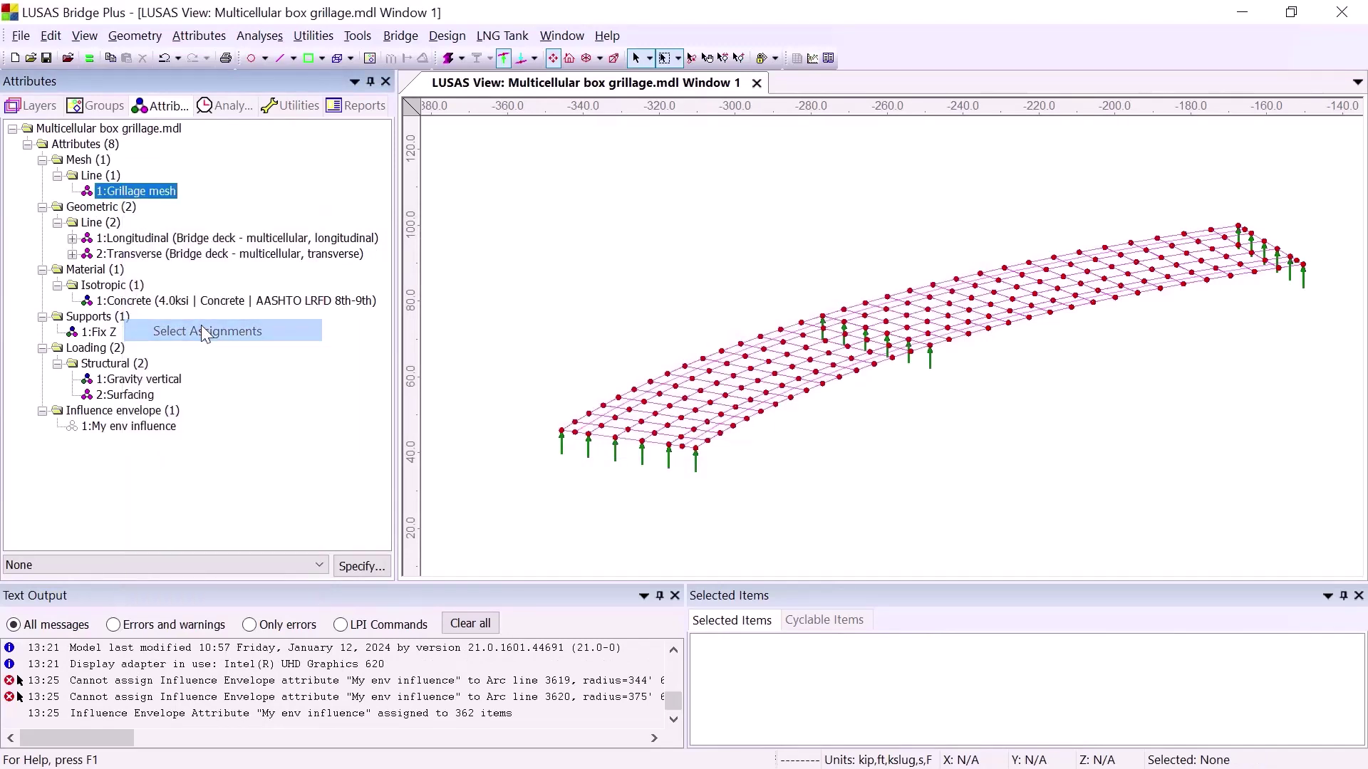
left_click_drag(107, 425, 641, 303)
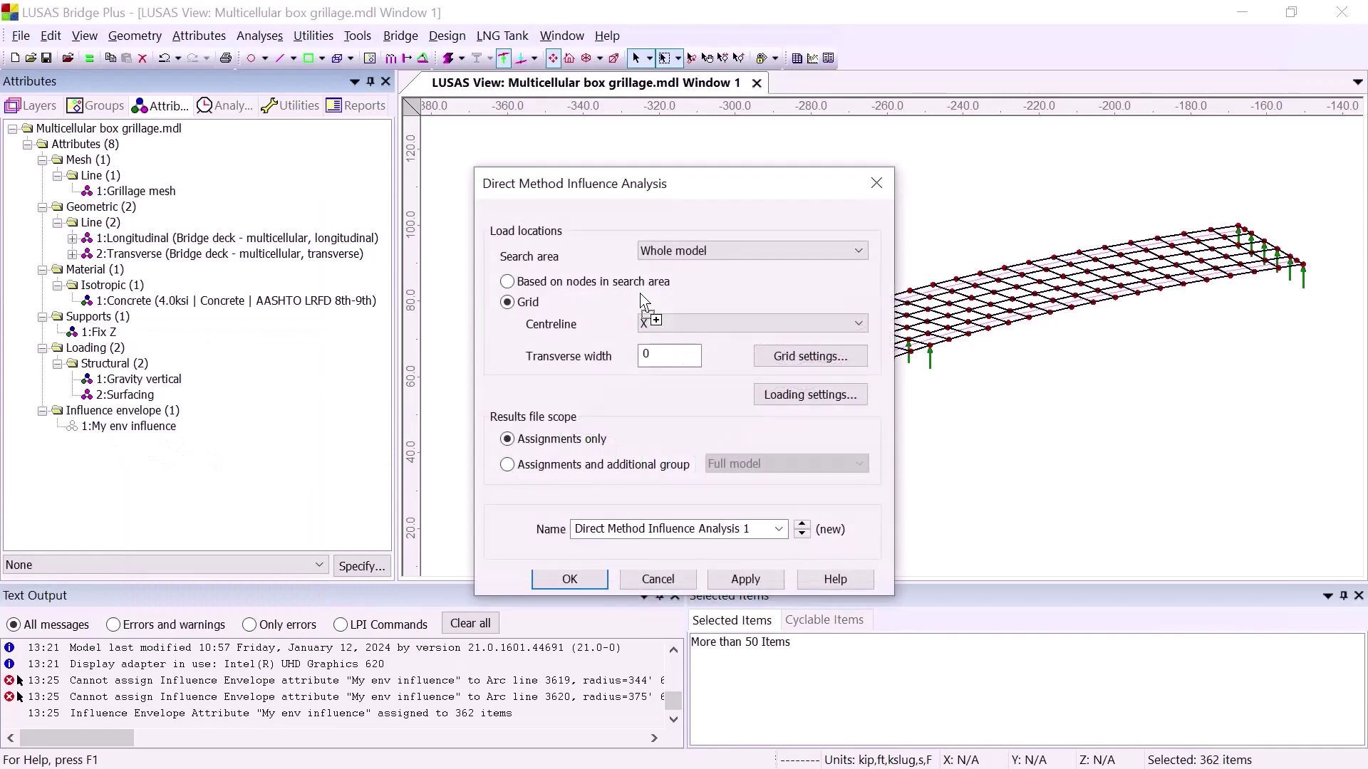
left_click(627, 282)
left_click(570, 580)
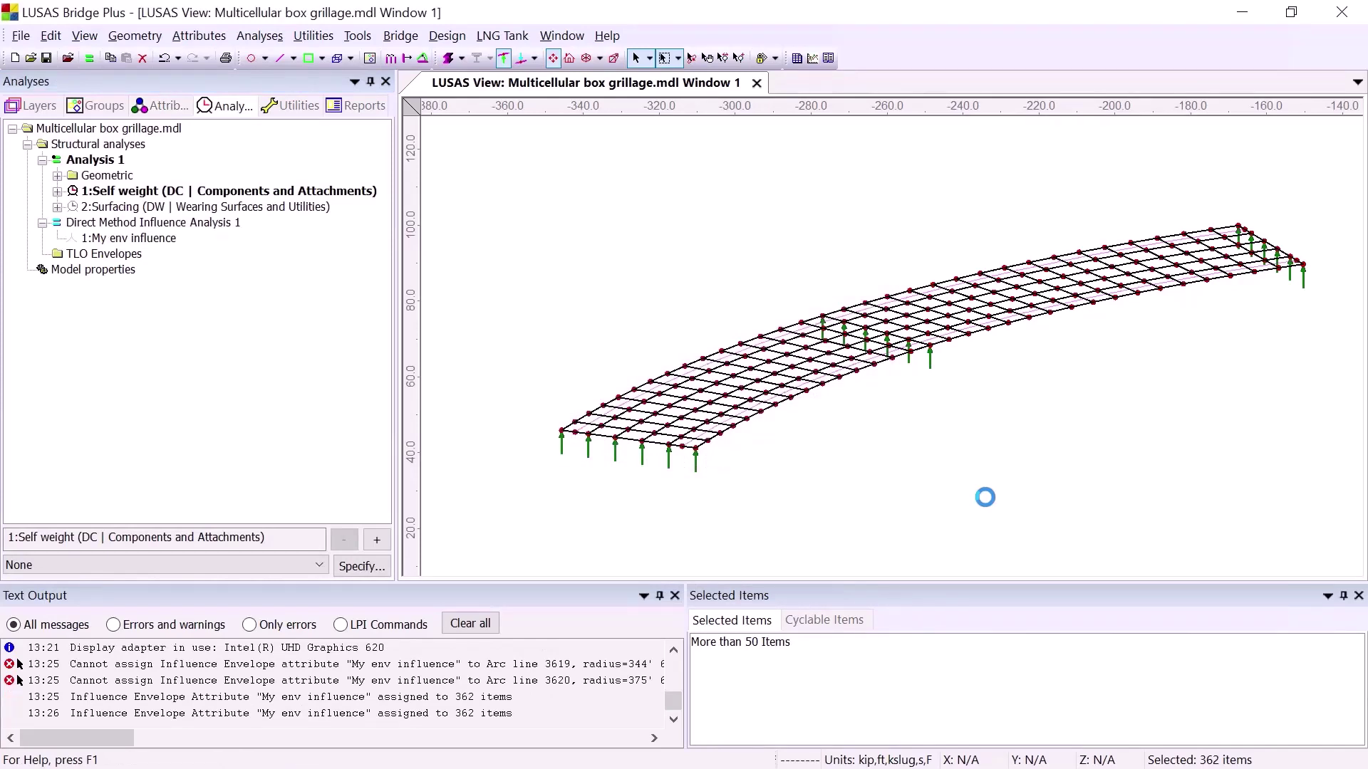
left_click(988, 500)
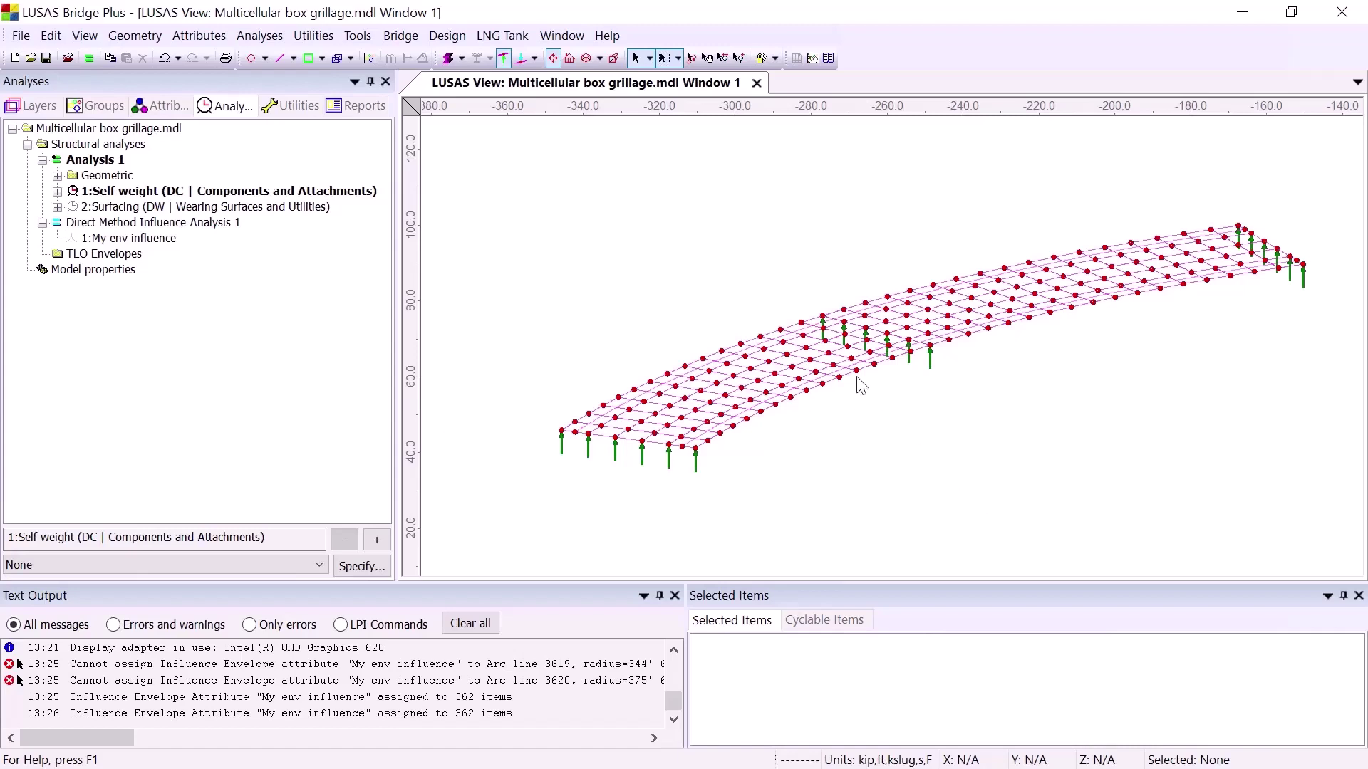
Set up a VLO envelope run from the two curved kerb lines, using United States of America and AASHTO LRFD 7th Ed
left_click(585, 59)
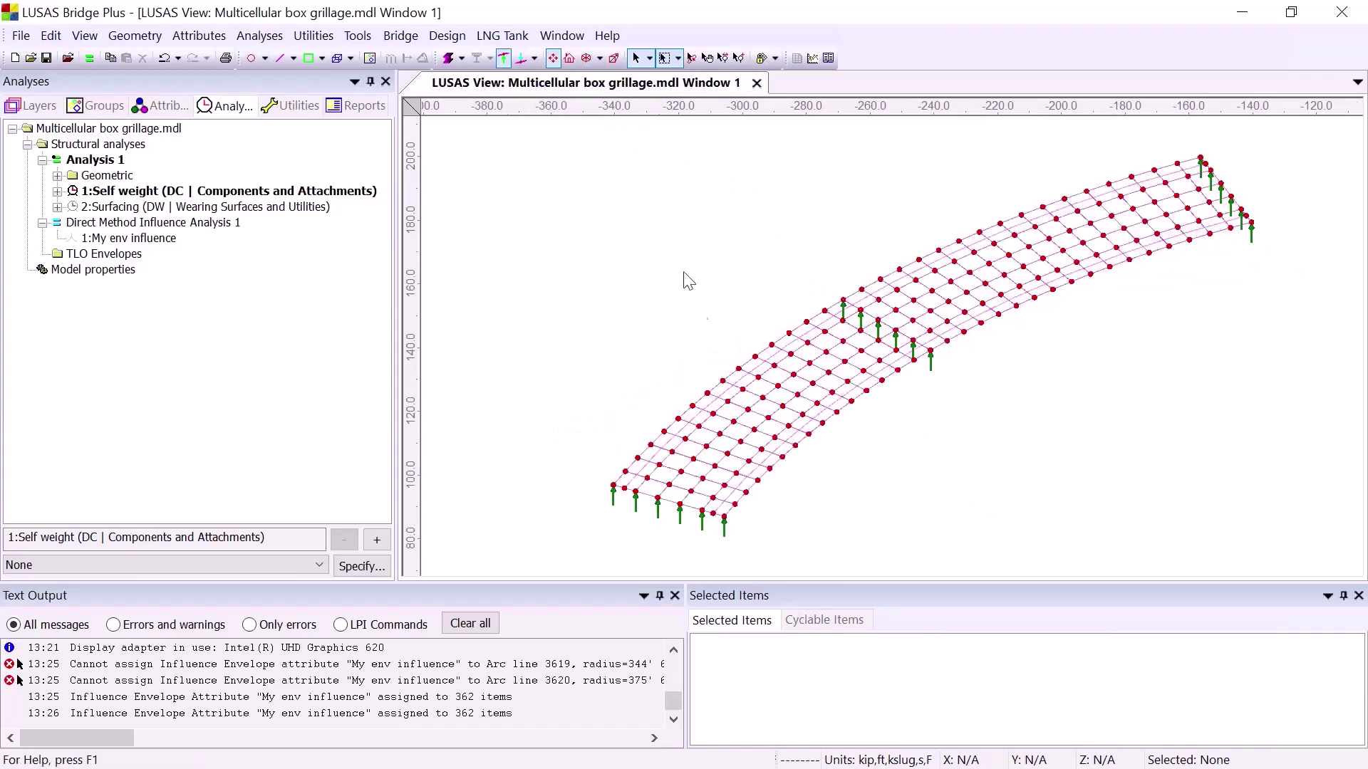
left_click(808, 431)
left_click(732, 395, "shift")
left_click(400, 35)
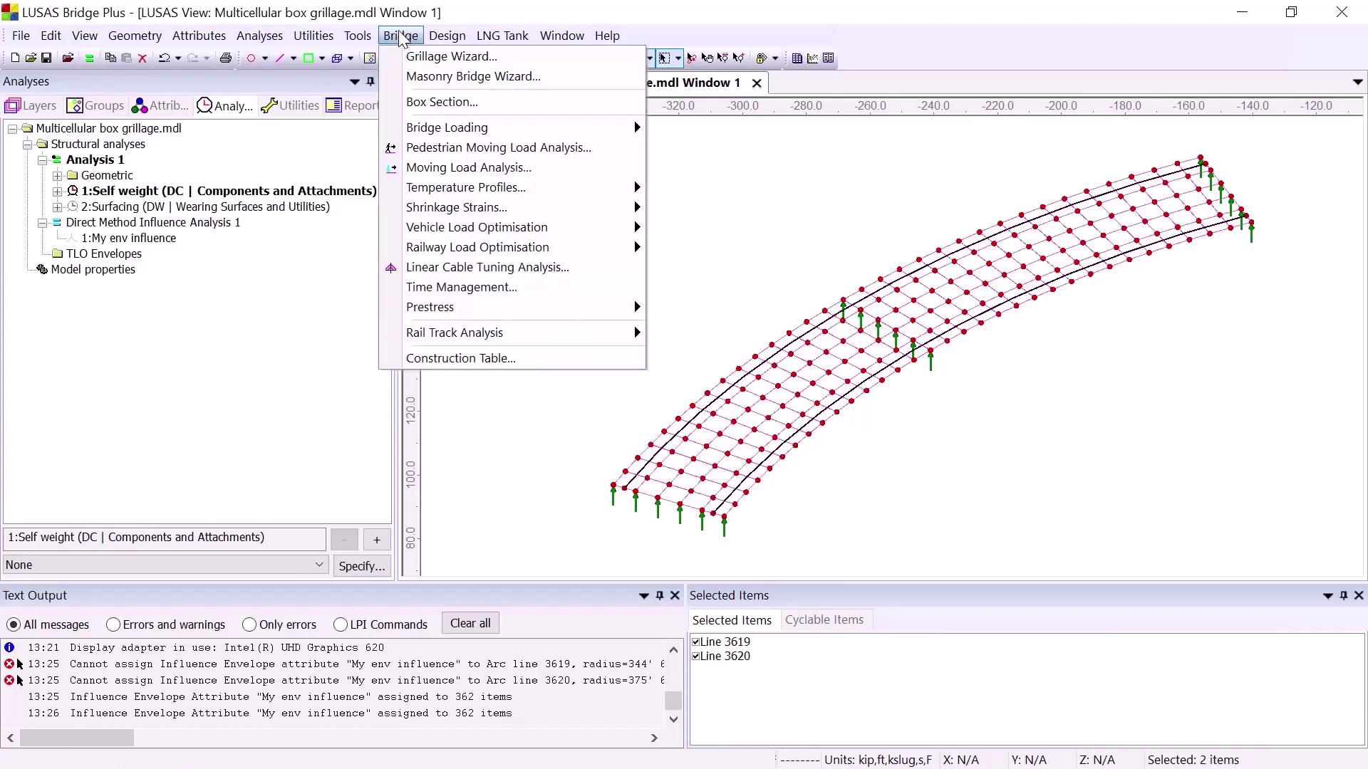
mouse_move(561, 239)
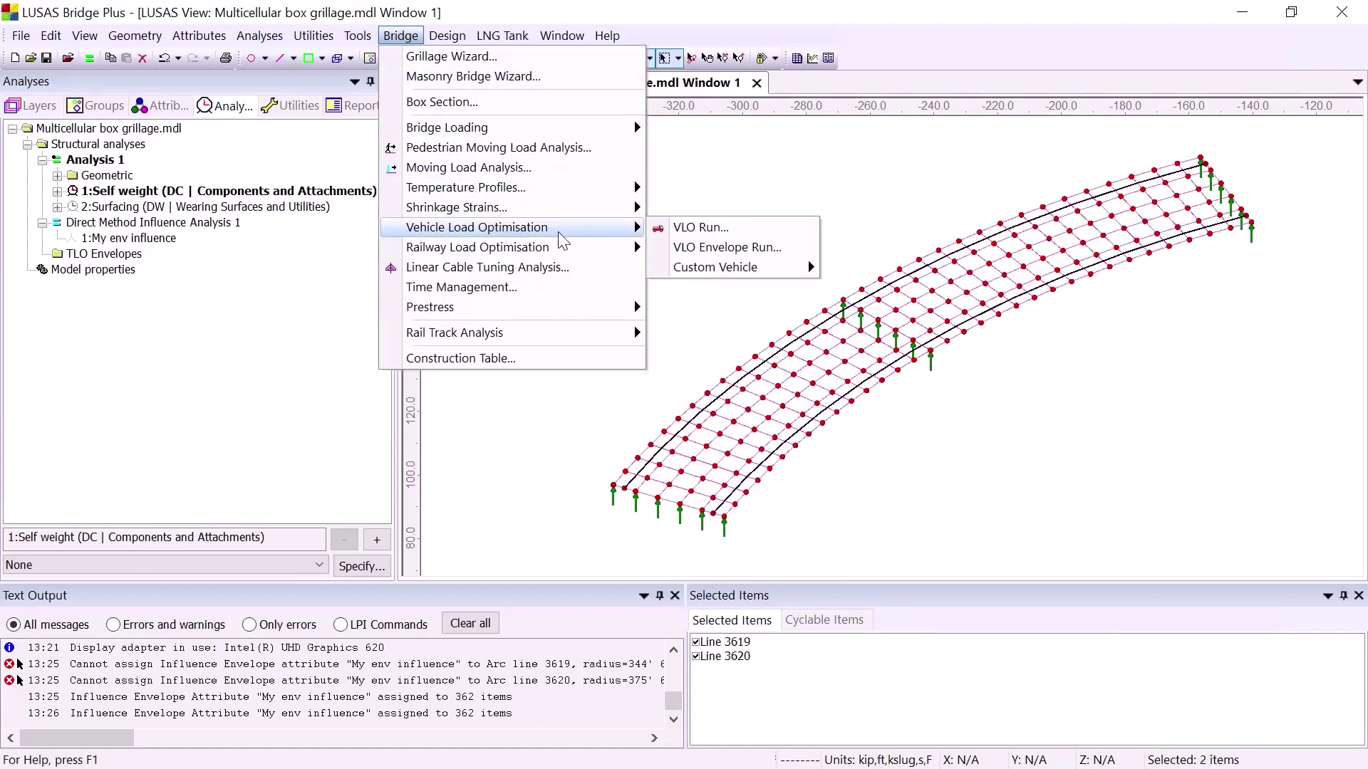
left_click(782, 251)
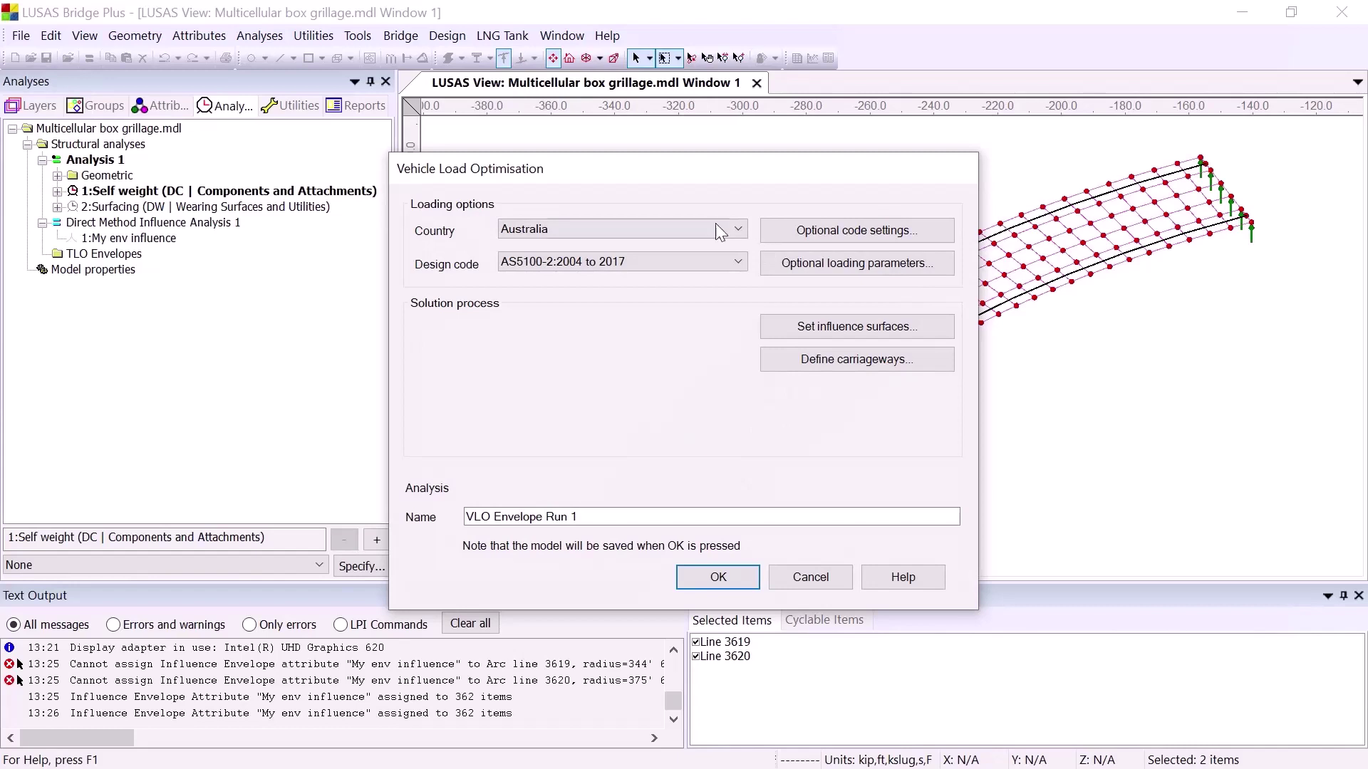
left_click(631, 229)
left_click(597, 475)
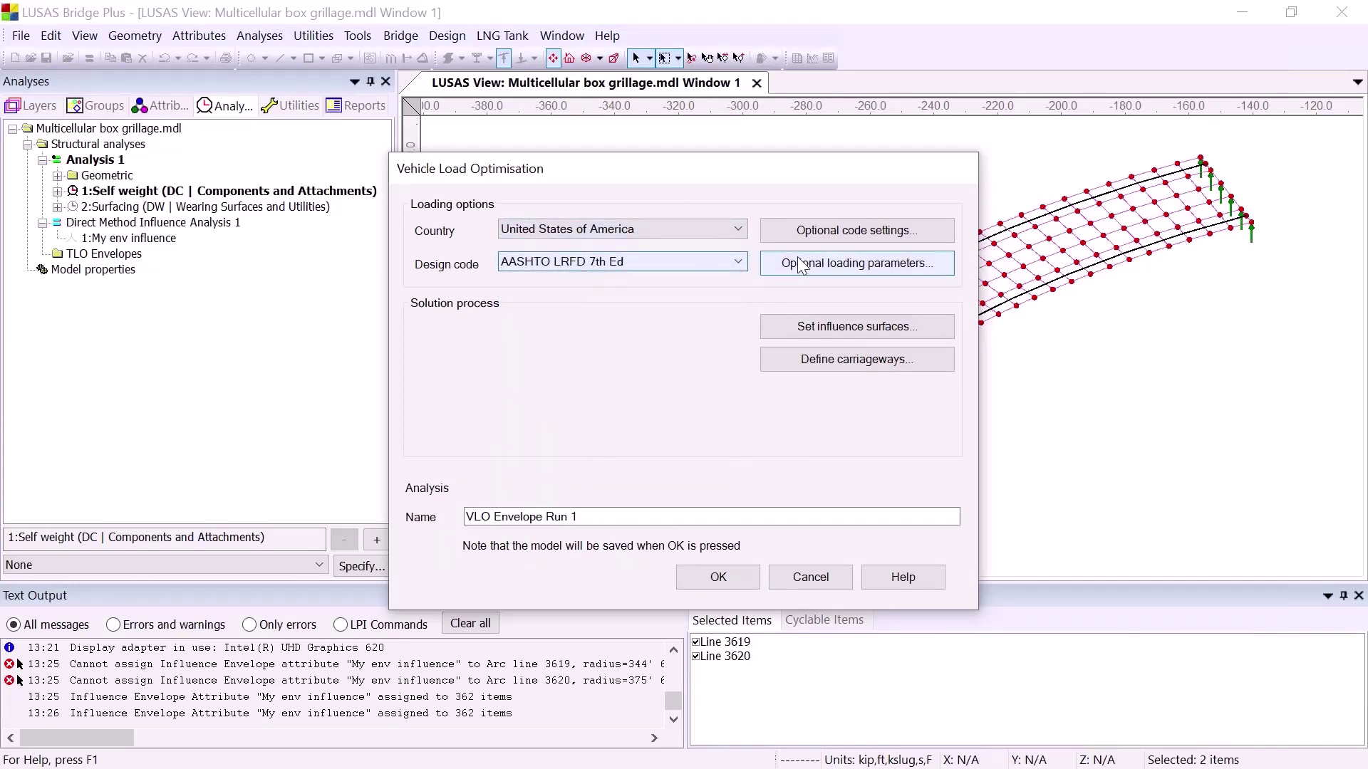
Adjust the selected options in the vehicle load optimisation's optional code settings
left_click(828, 240)
left_click(473, 423)
left_click(463, 449)
left_click(460, 474)
left_click(460, 500)
left_click(580, 525)
left_click(579, 499)
left_click(577, 473)
left_click(578, 449)
left_click(574, 423)
left_click(739, 566)
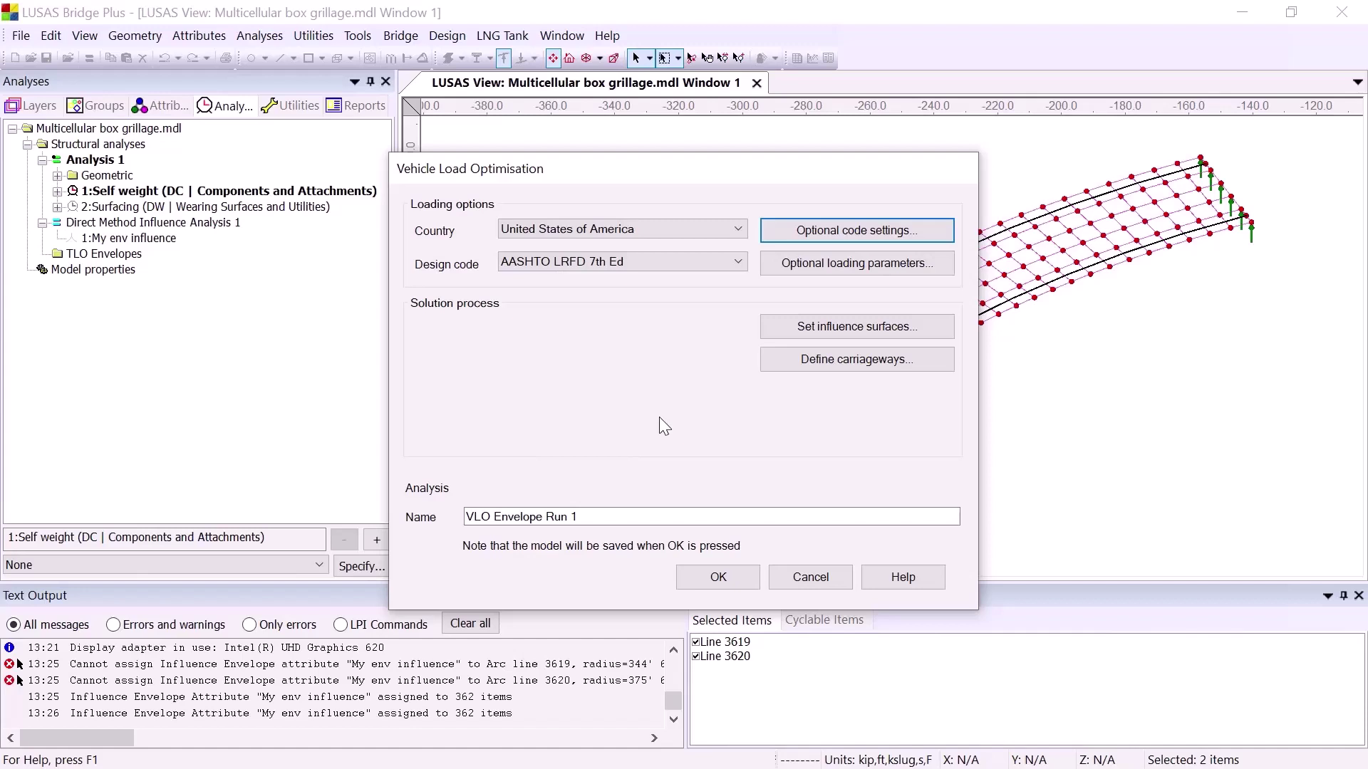
Include My env influence and define the curved carriageway with kerbs from selection, then cancel the VLO envelope run
left_click(832, 326)
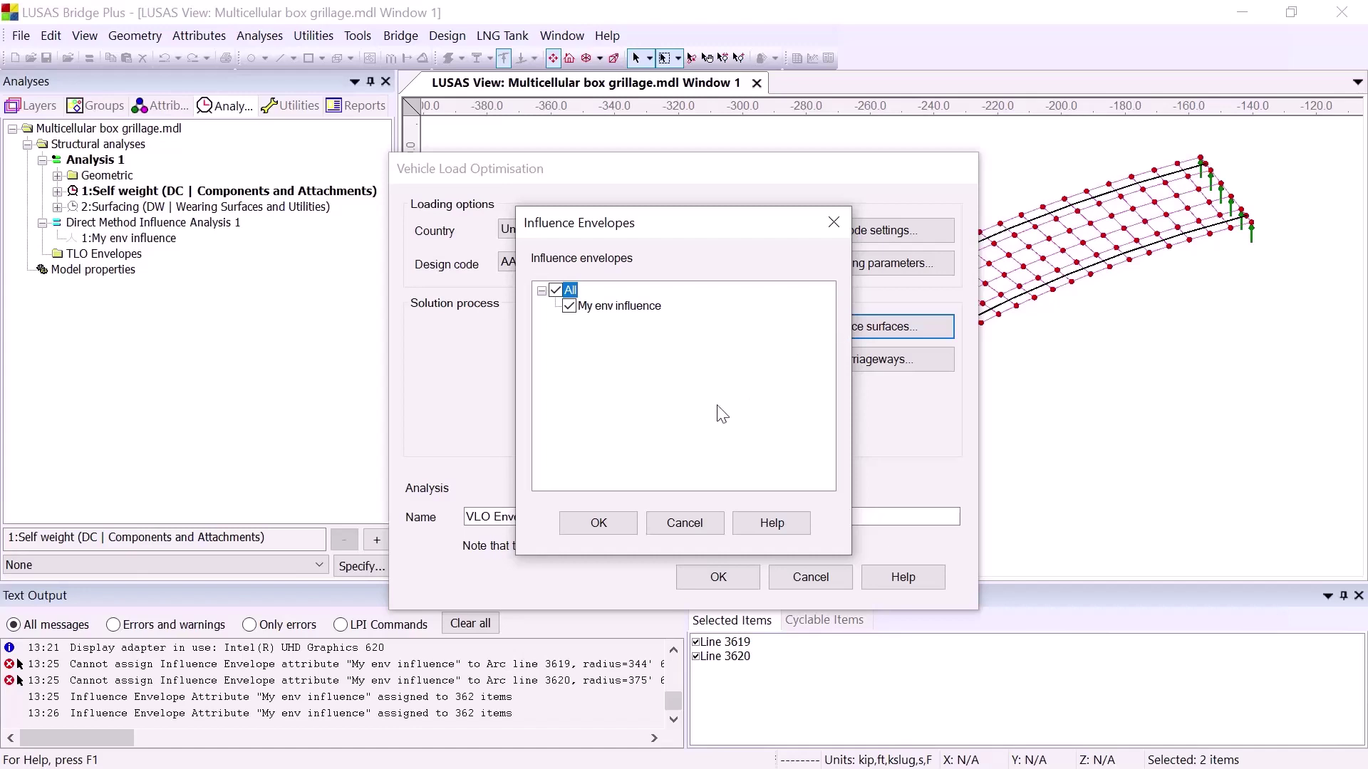
left_click(597, 525)
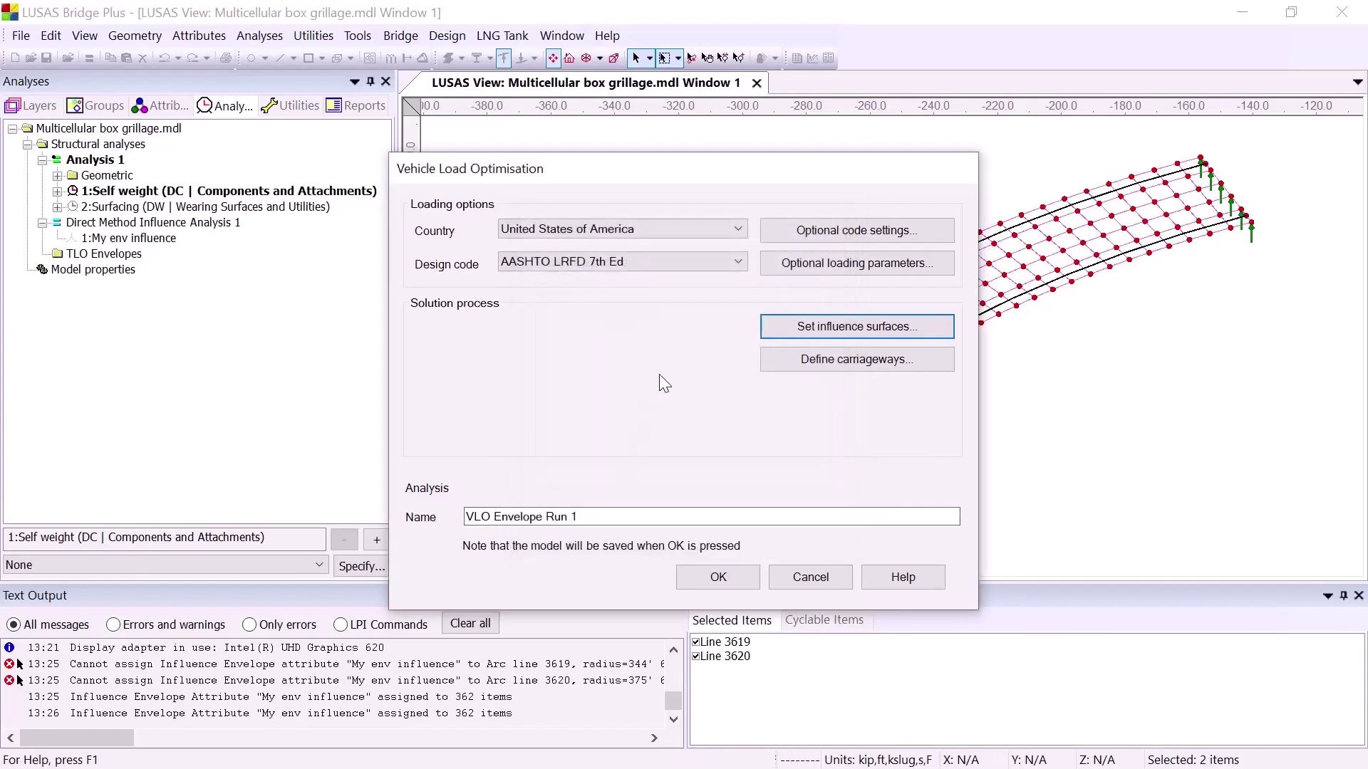
left_click(771, 360)
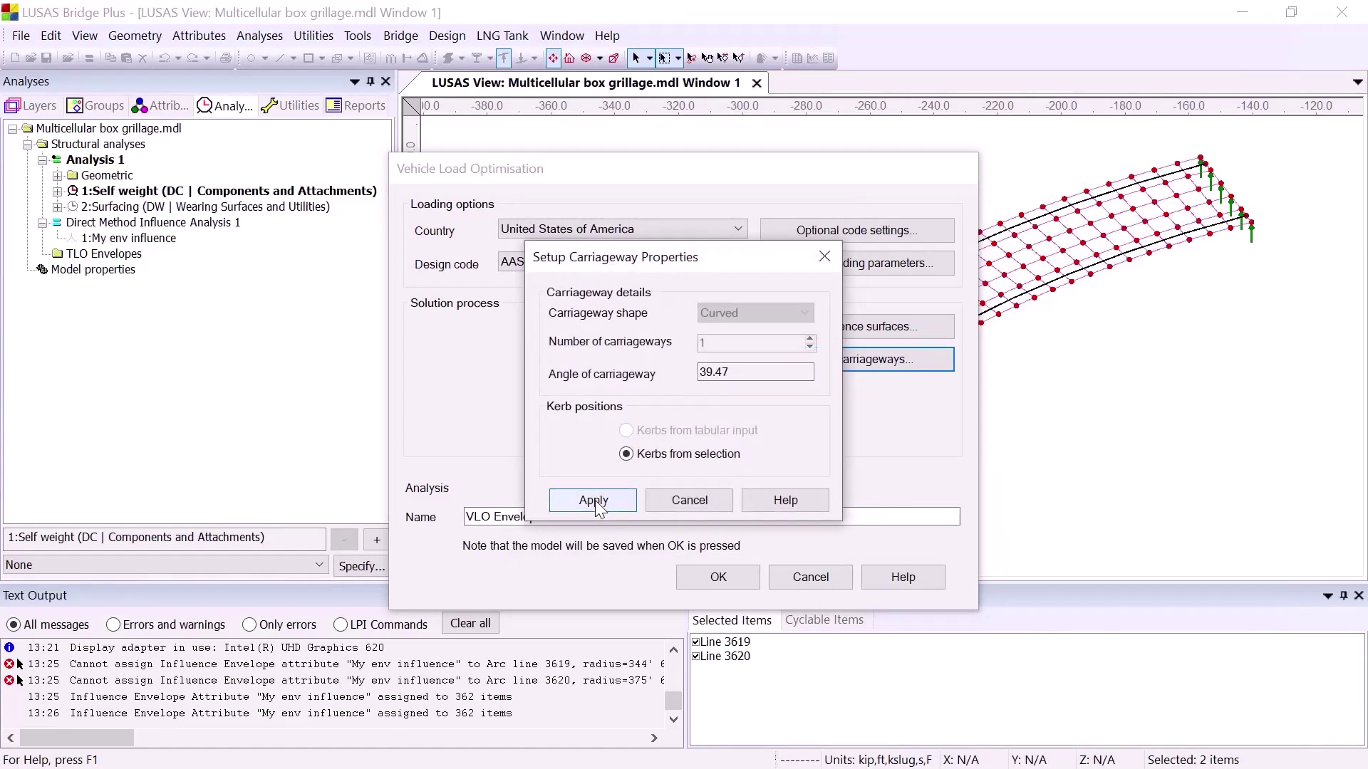
left_click(594, 501)
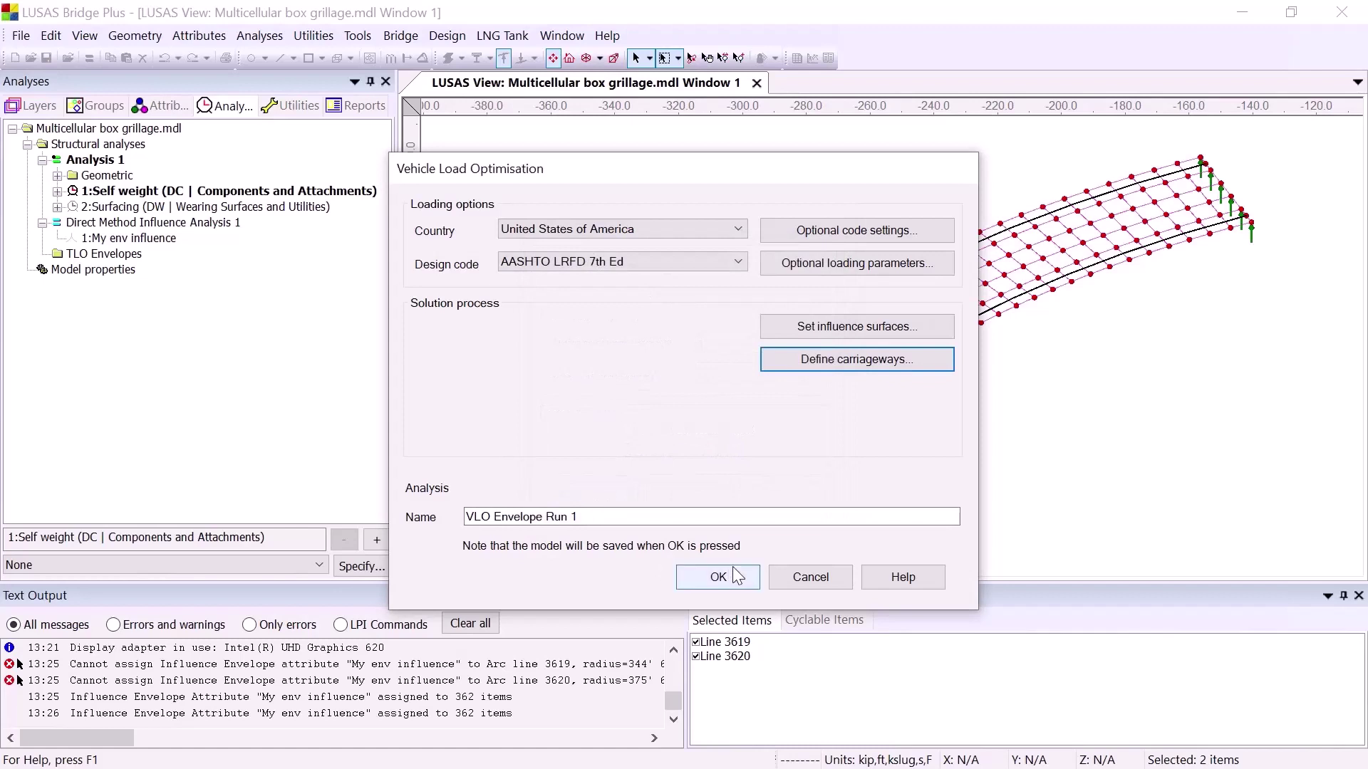
left_click(807, 580)
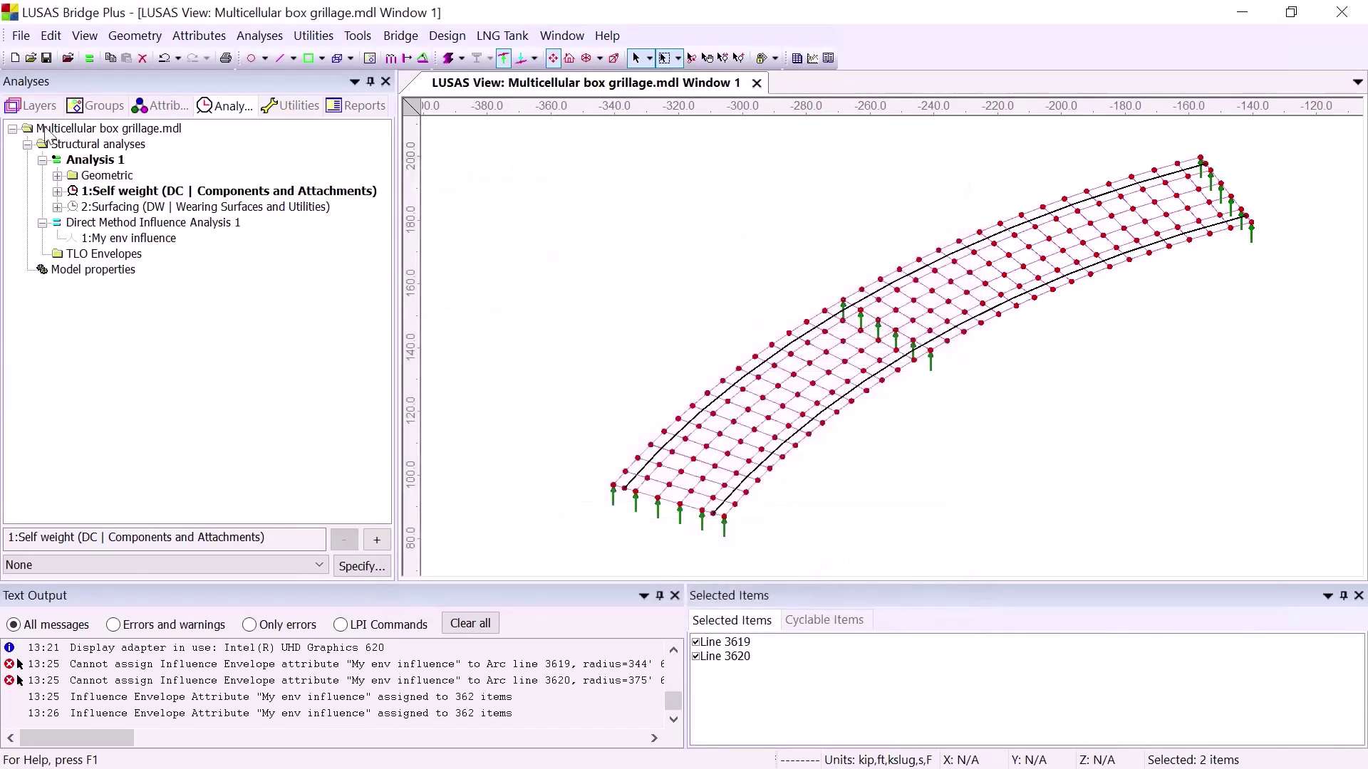
Open the Multicellular box - results model, saving the current grillage model and loading the results too
left_click(21, 36)
left_click(197, 541)
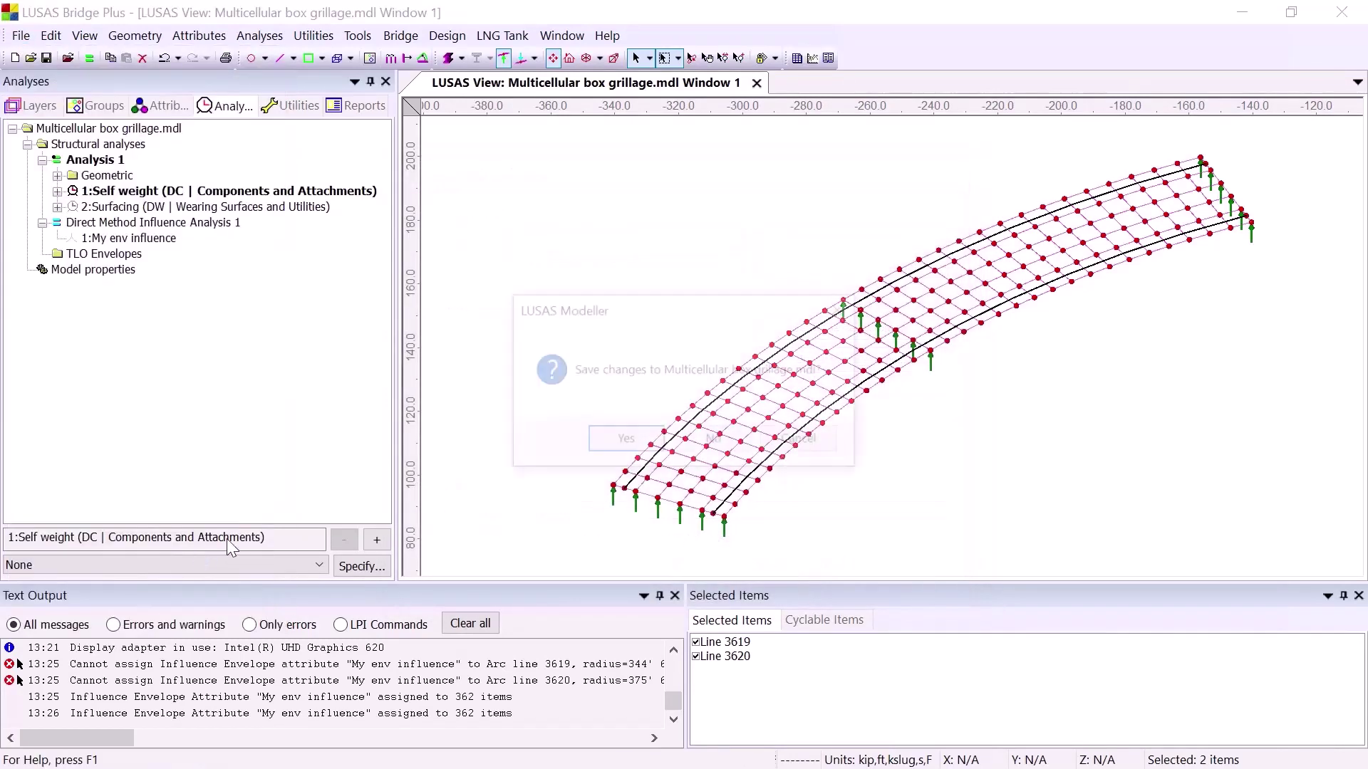
left_click(607, 439)
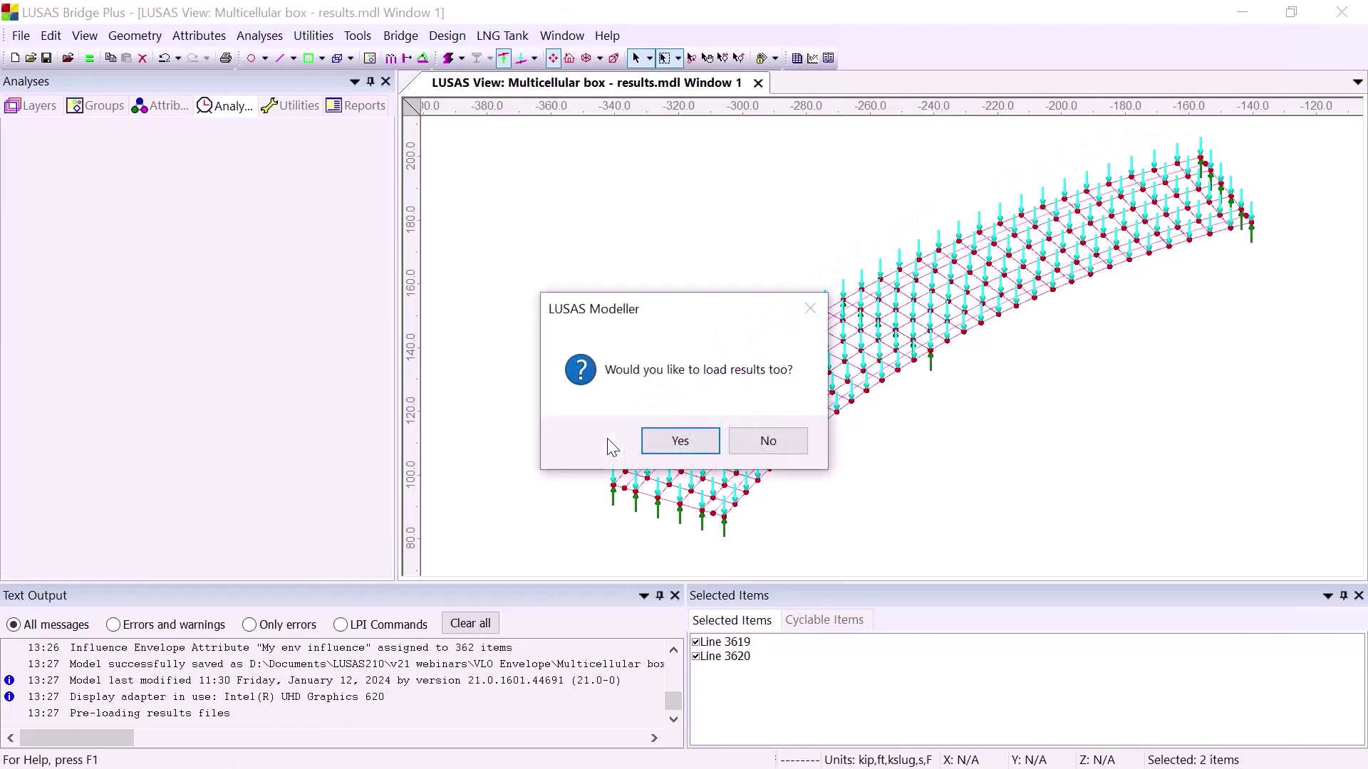
left_click(682, 447)
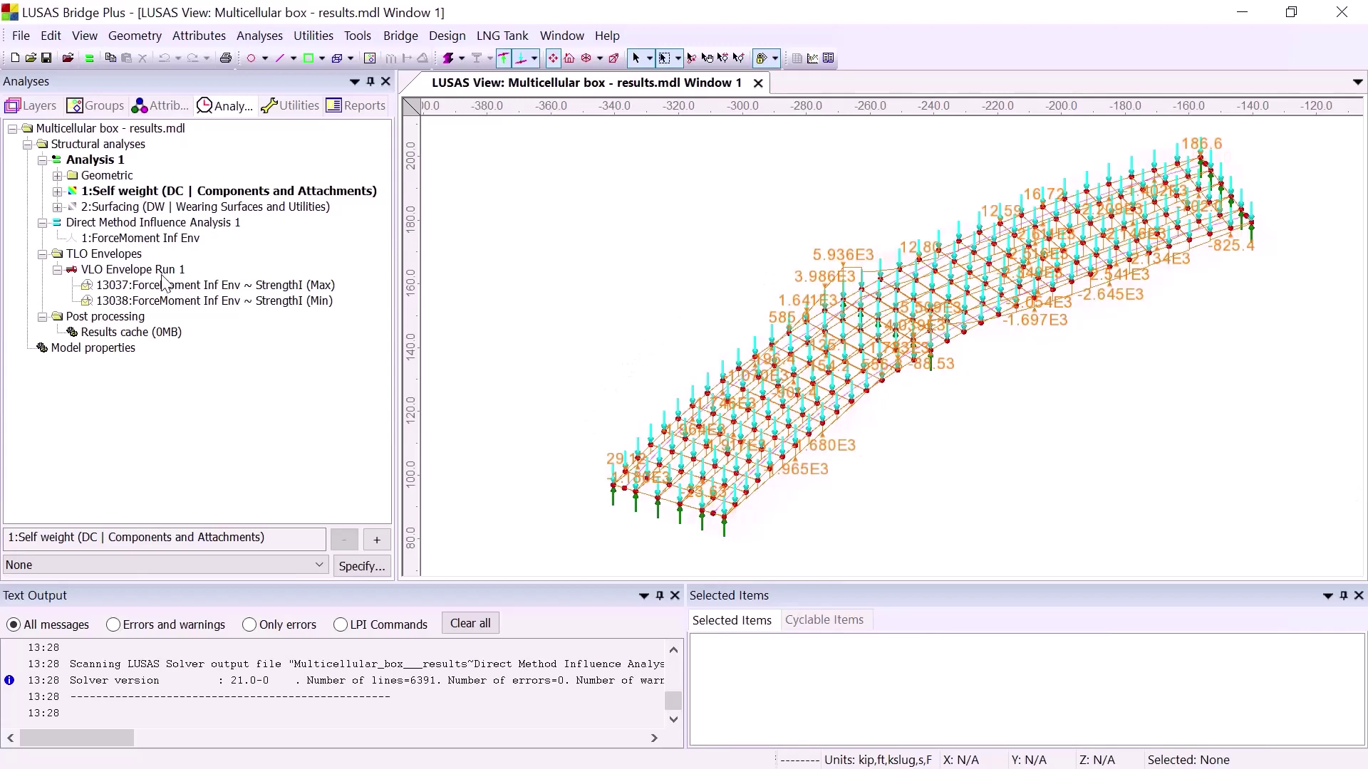
Set the ForceMoment Inf Env StrengthI (Max) envelope active for the Force/Moment component My, showing the whole model
right_click(265, 298)
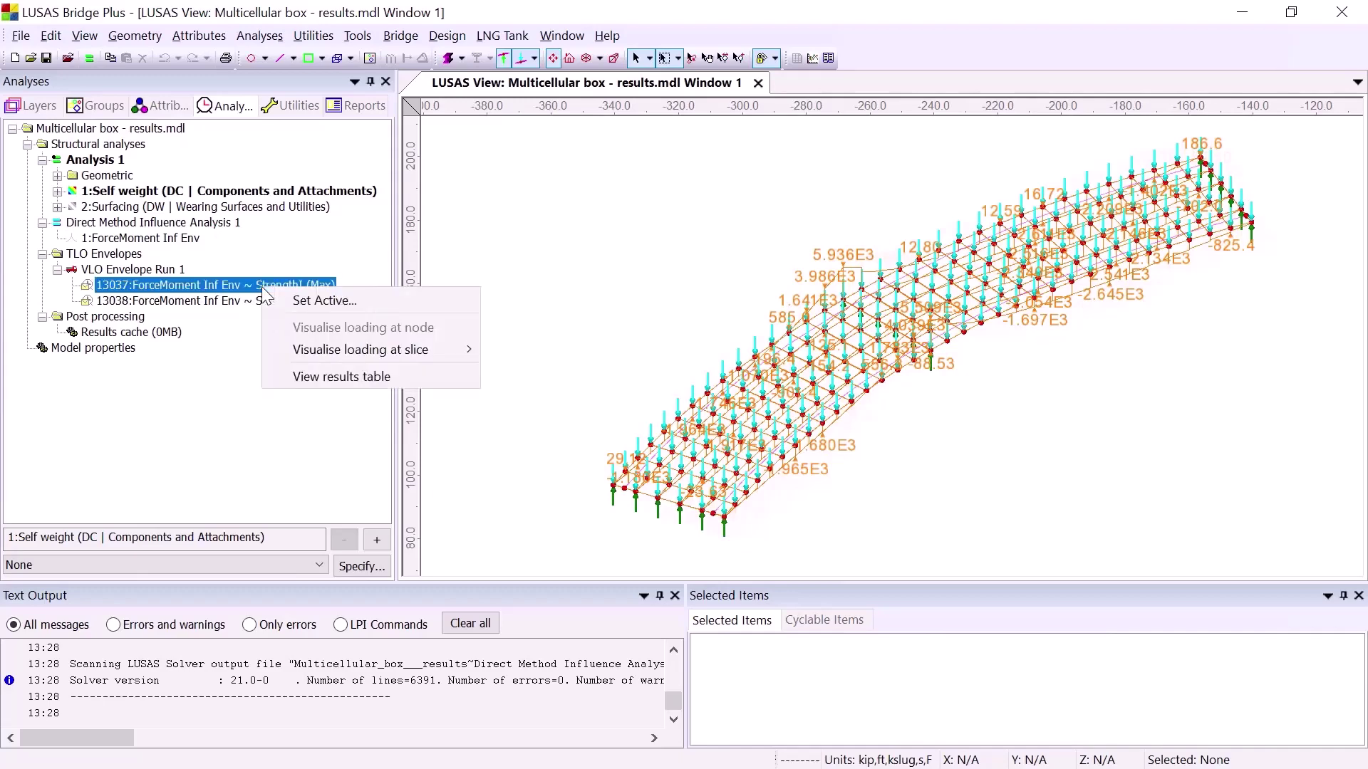
left_click(304, 298)
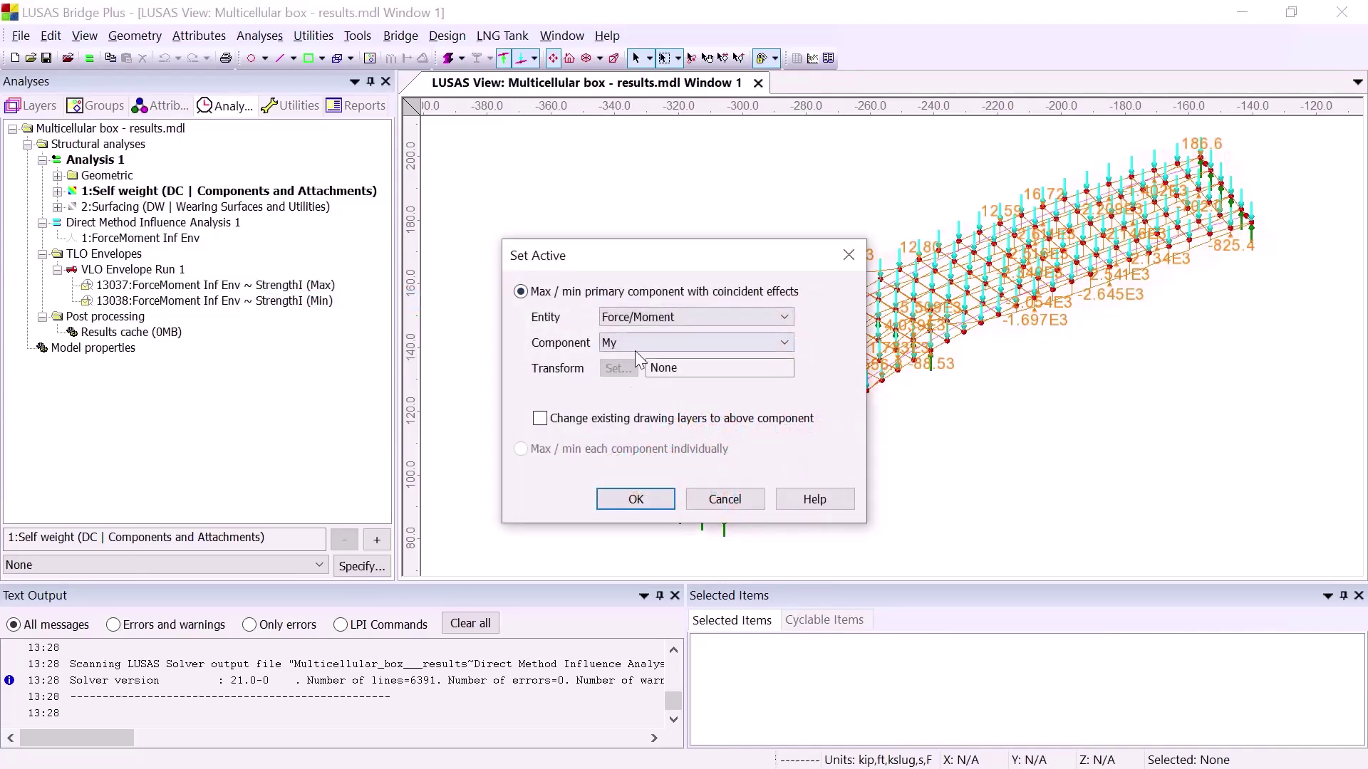
left_click(654, 501)
left_click(756, 454)
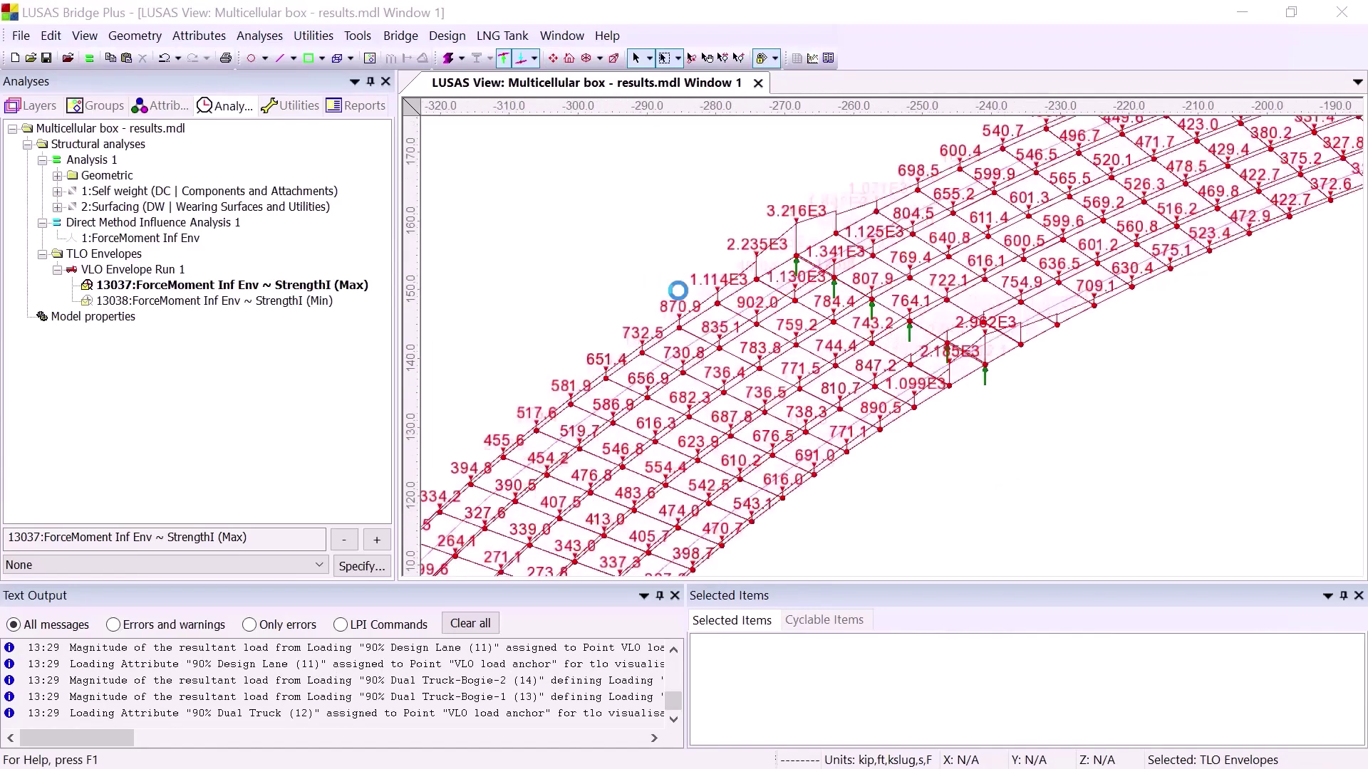
left_click(553, 59)
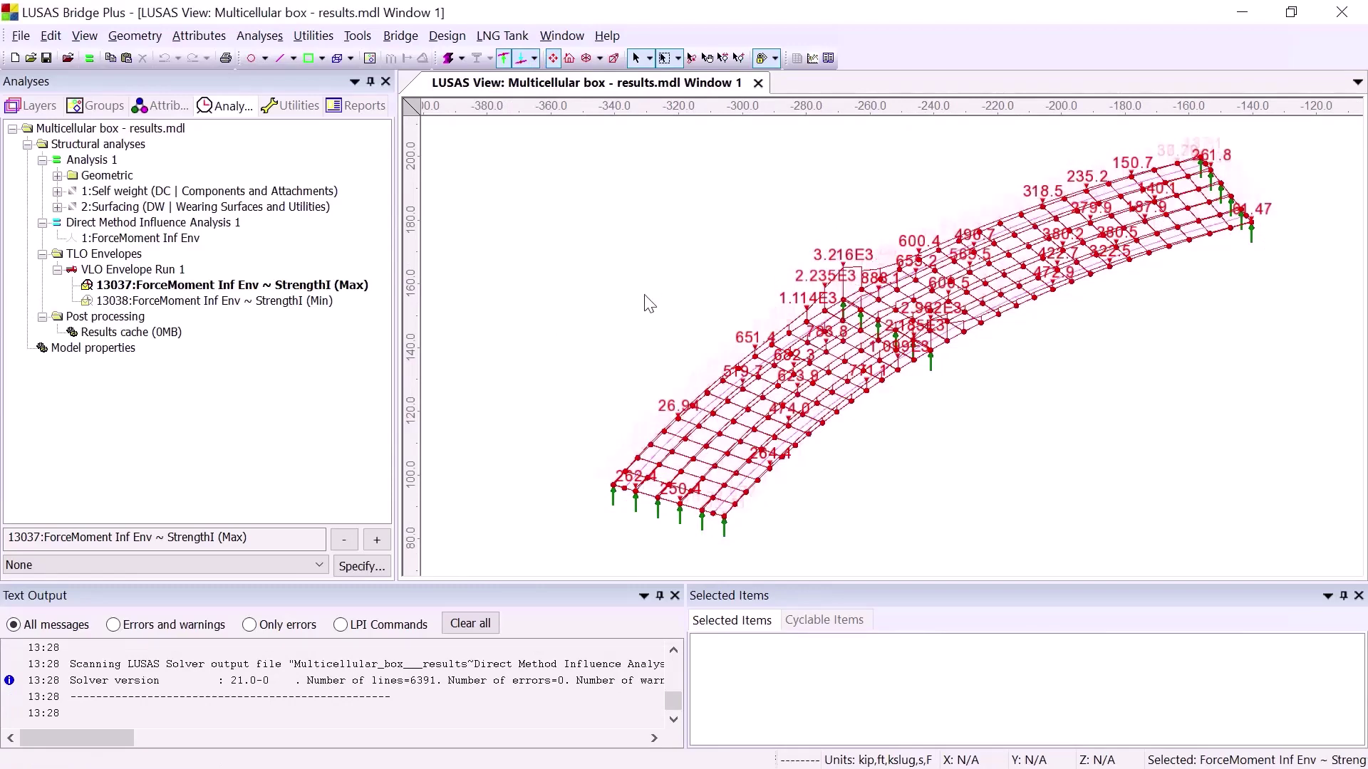
Select the outer-edge node at the intermediate support with its adjoining grillage element, and visualise the StrengthI (Max) loading at that node
scroll(861, 299, "up", 3)
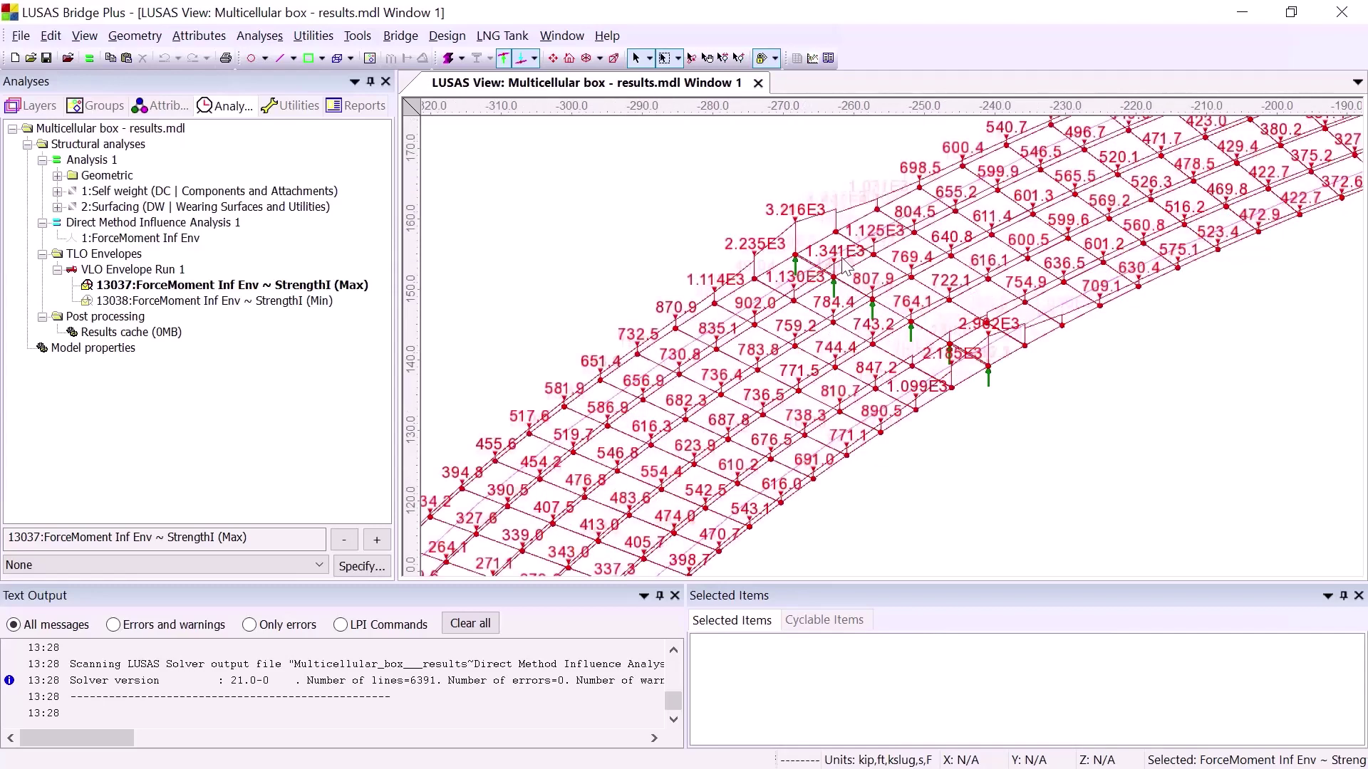
left_click(803, 268)
left_click(810, 275)
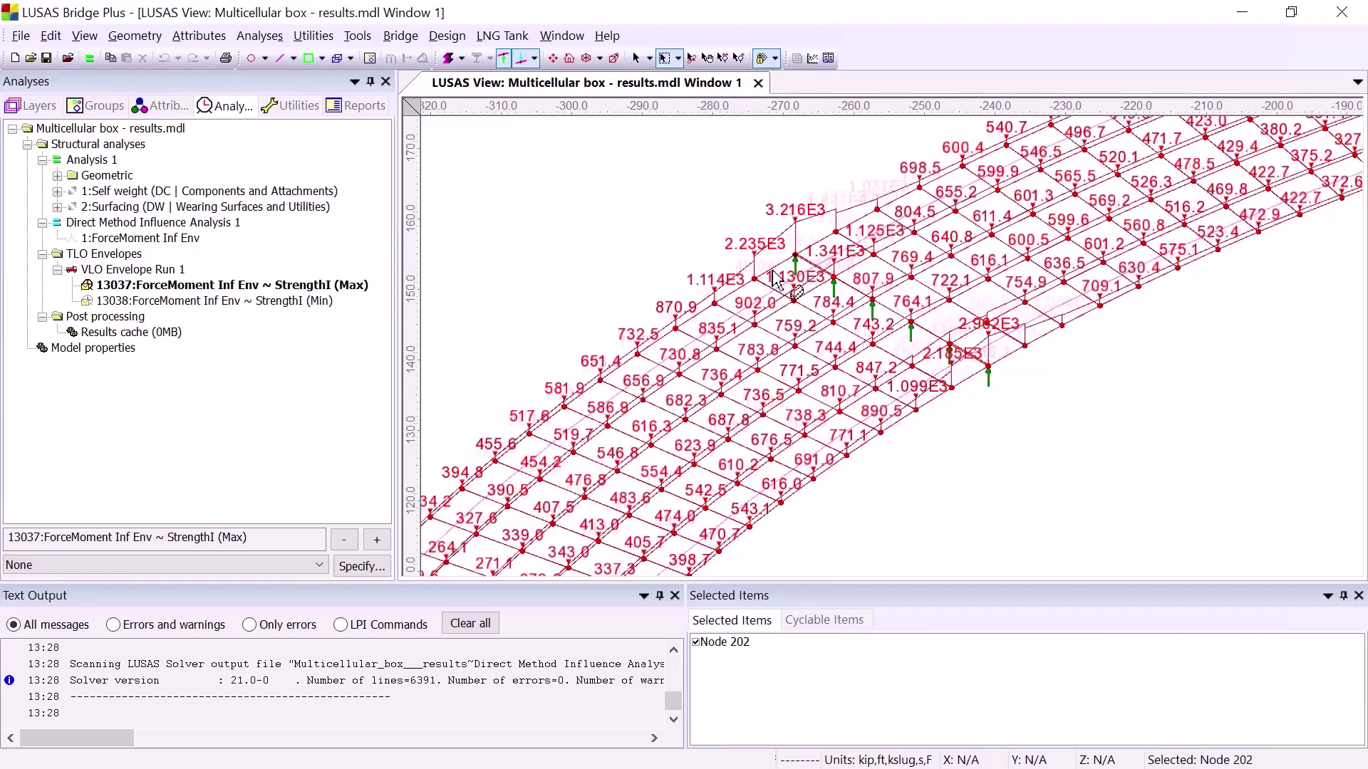
left_click(775, 278, "shift")
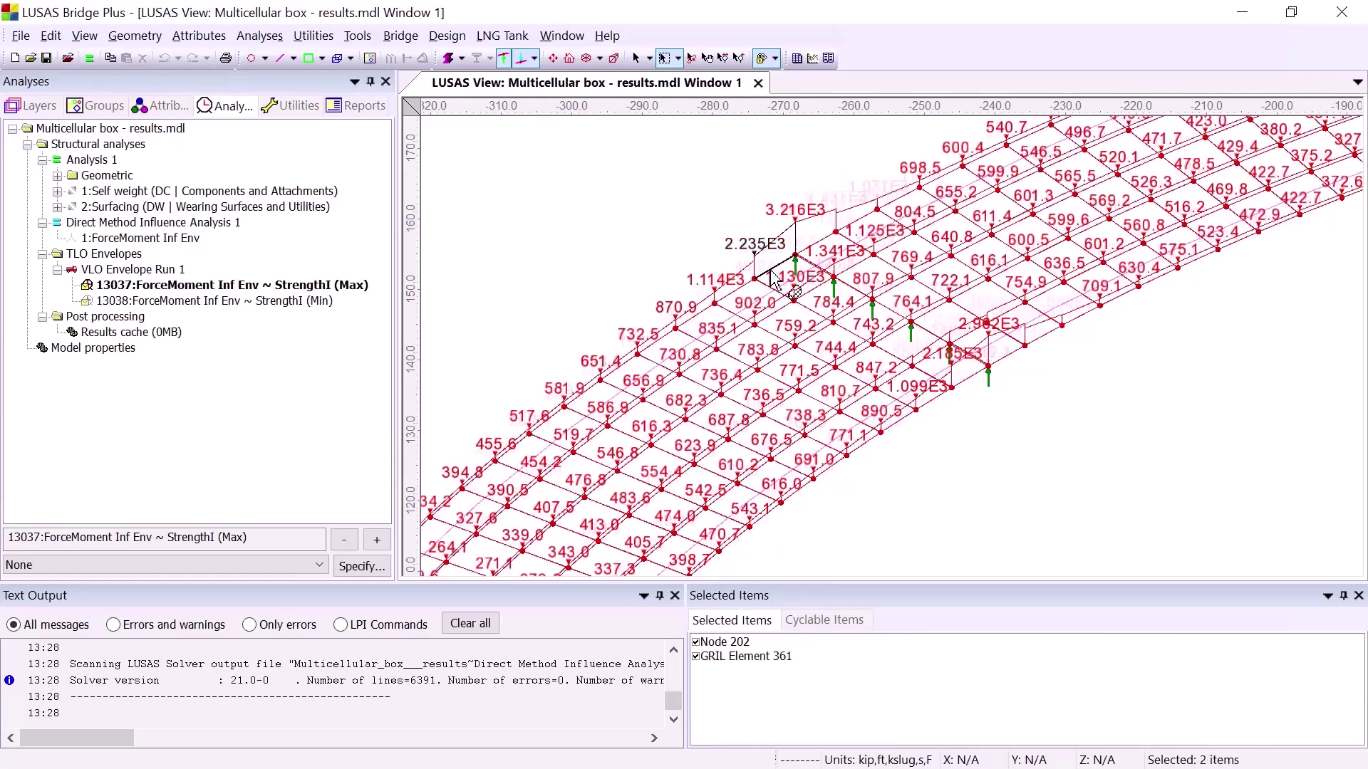
right_click(235, 285)
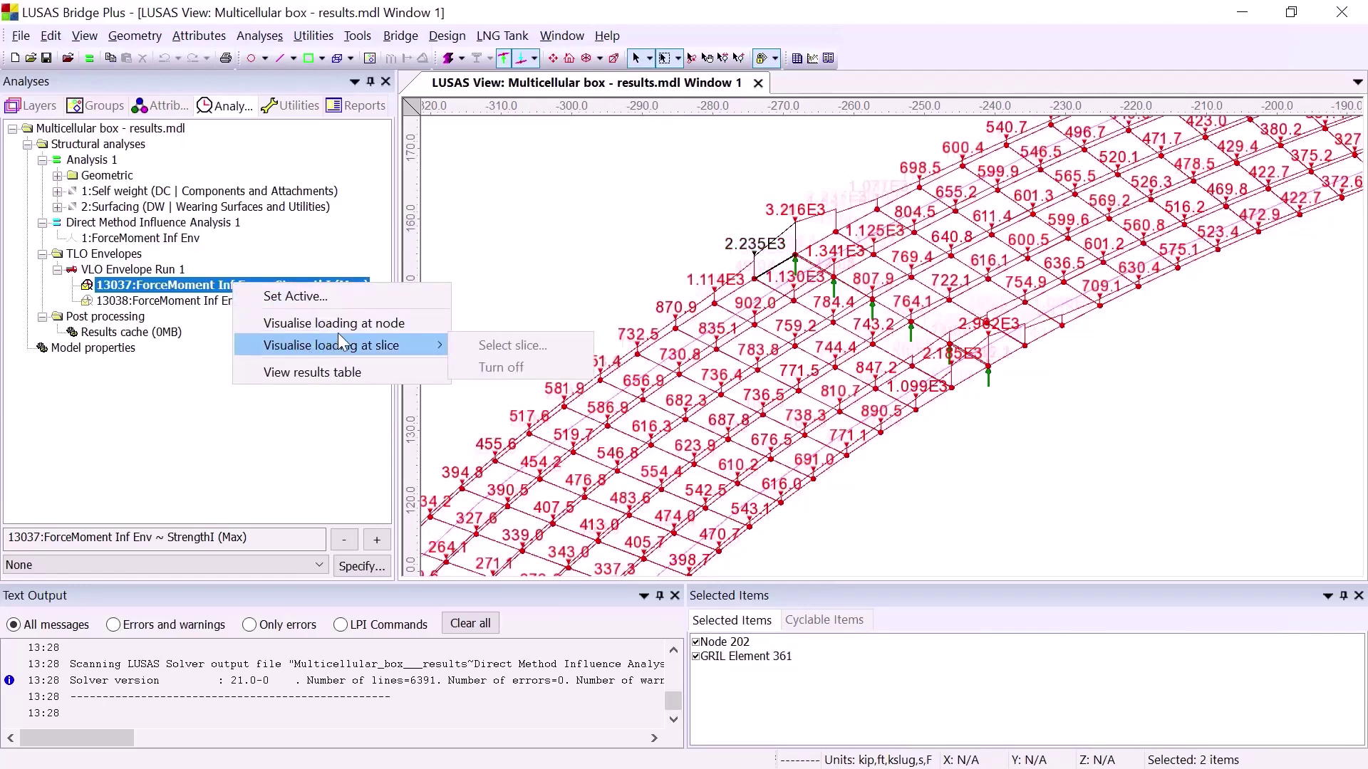
left_click(359, 324)
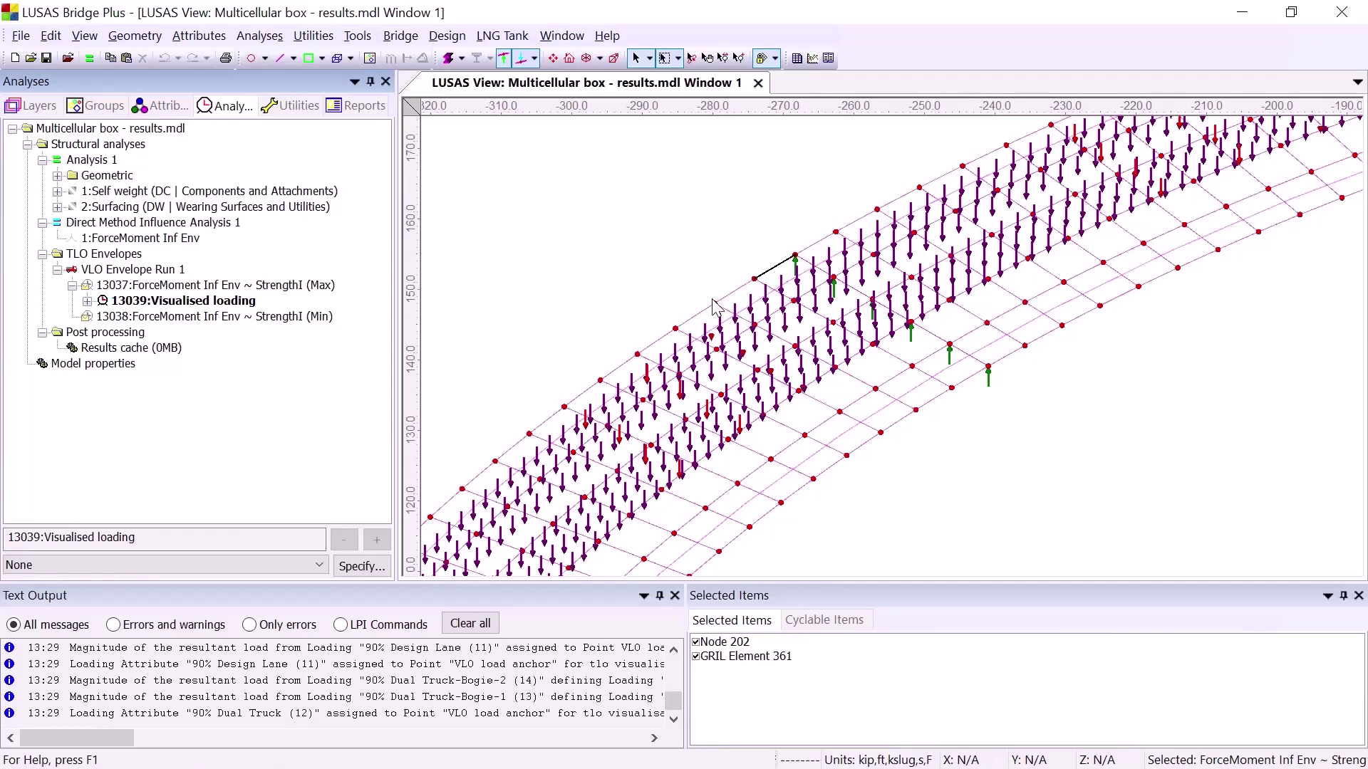
Examine the visualised loading pattern on the deck and its constituent 90% Design Lane and 90% Dual Truck loads
scroll(711, 302, "down", 4)
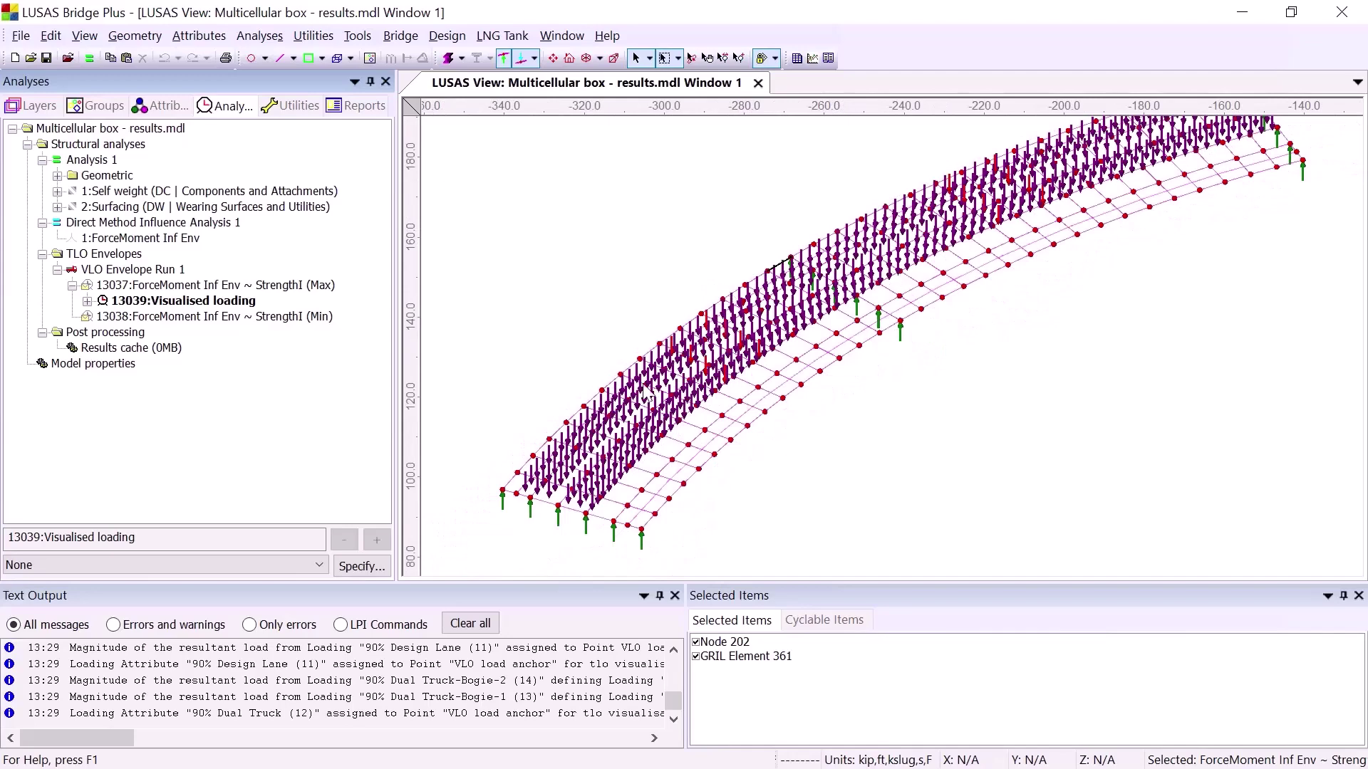
mouse_move(677, 383)
scroll(702, 343, "up", 2)
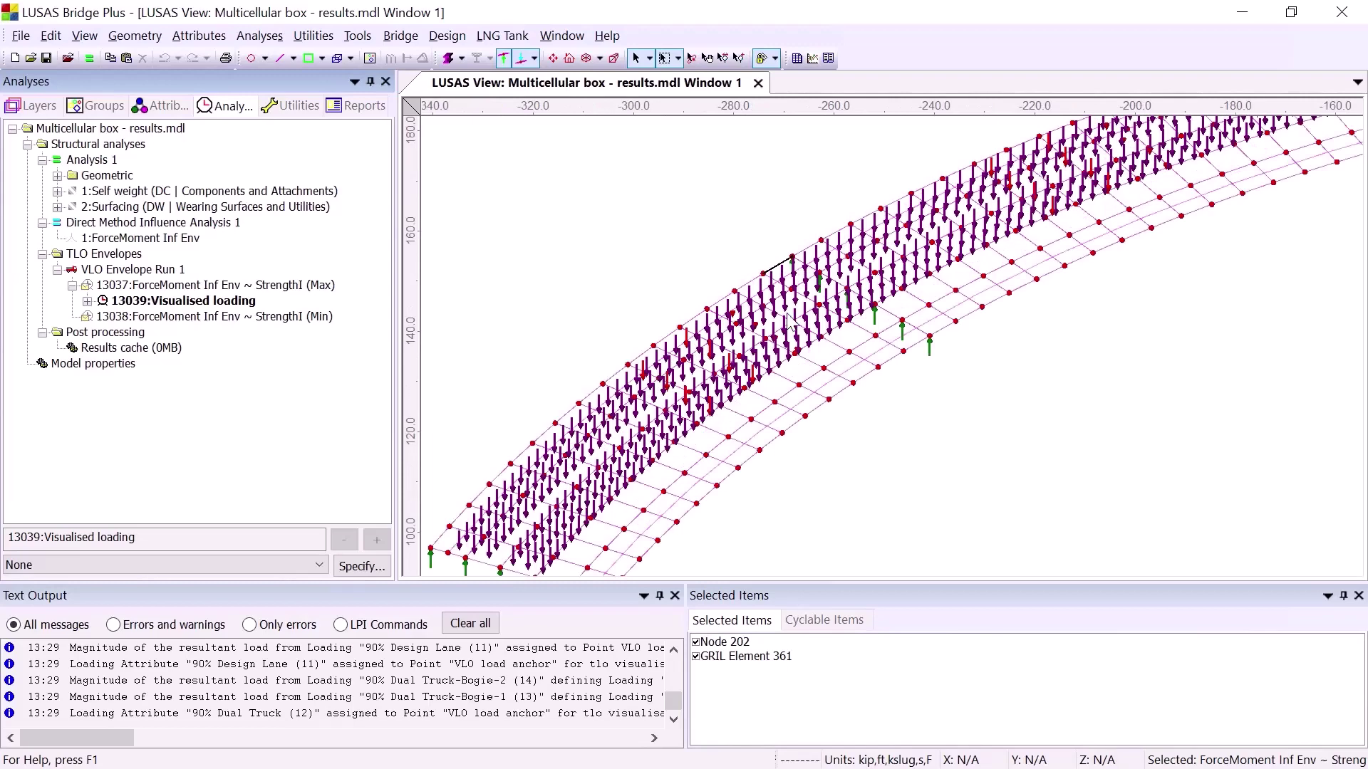
left_click(88, 301)
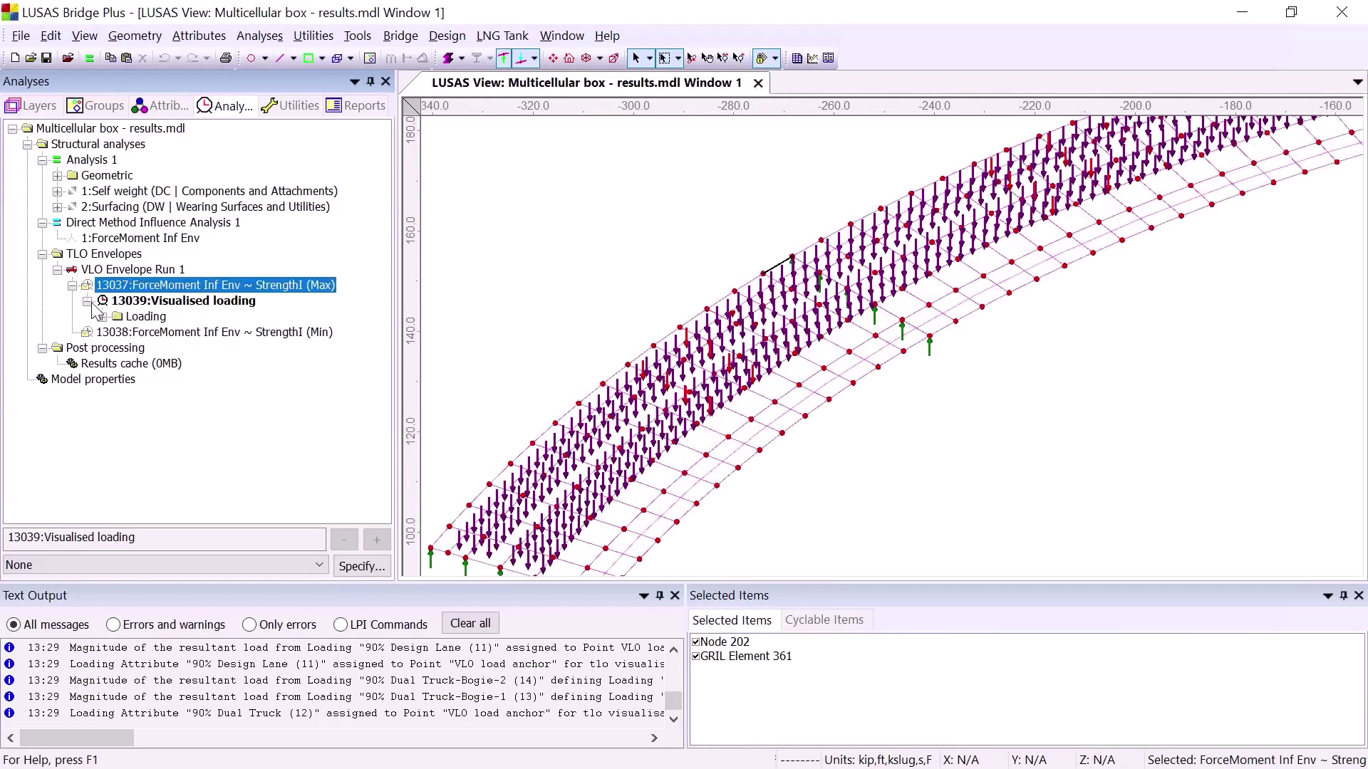
left_click(102, 316)
left_click(223, 349)
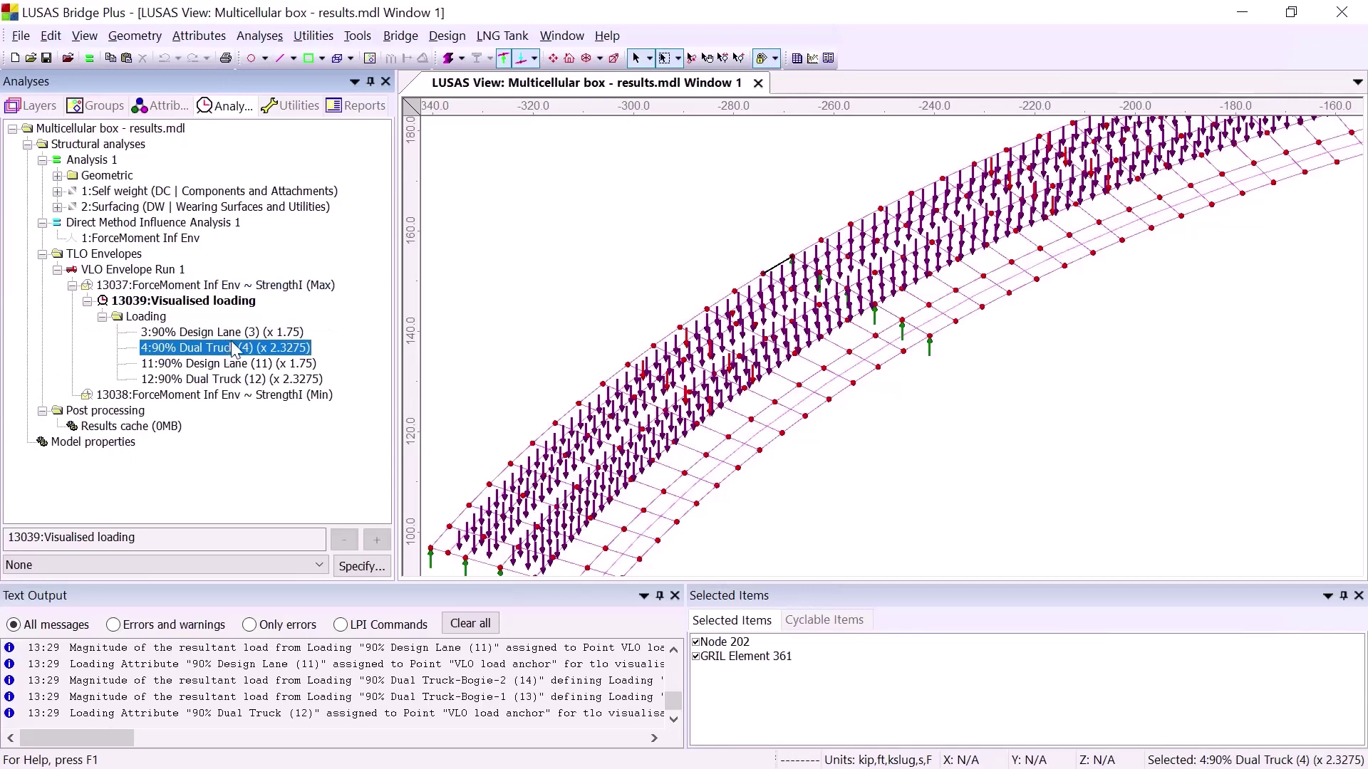
left_click(234, 333)
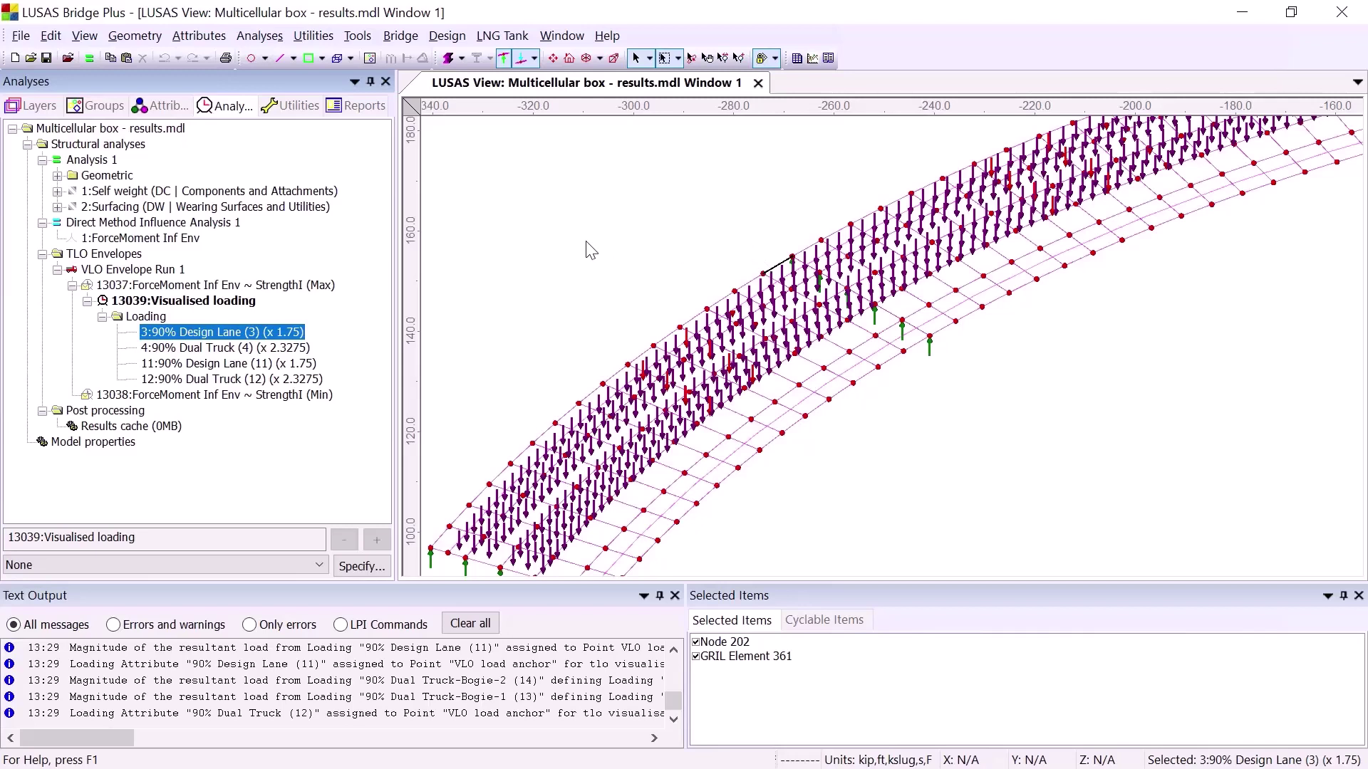
Check the operations available for the visualised loading and turn off its visualisation at the node
right_click(206, 305)
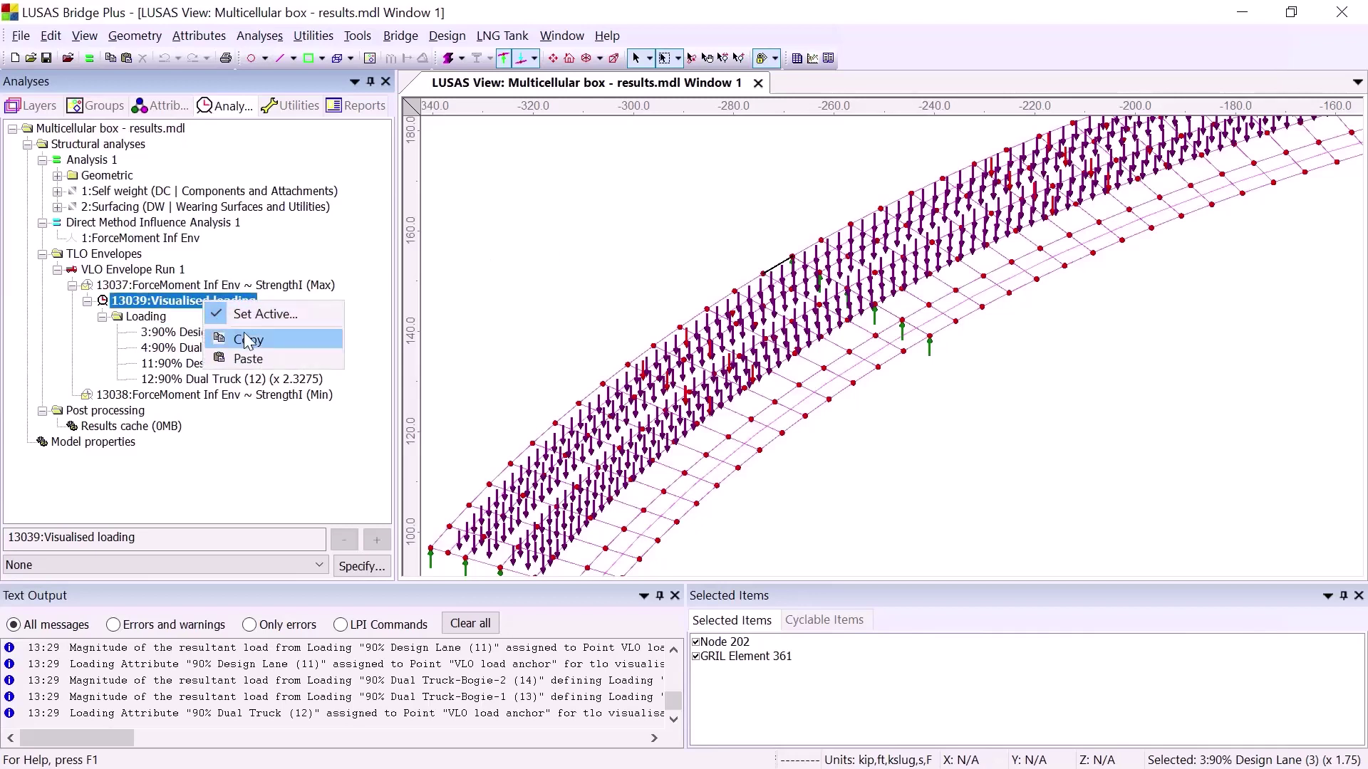
left_click(176, 322)
right_click(211, 285)
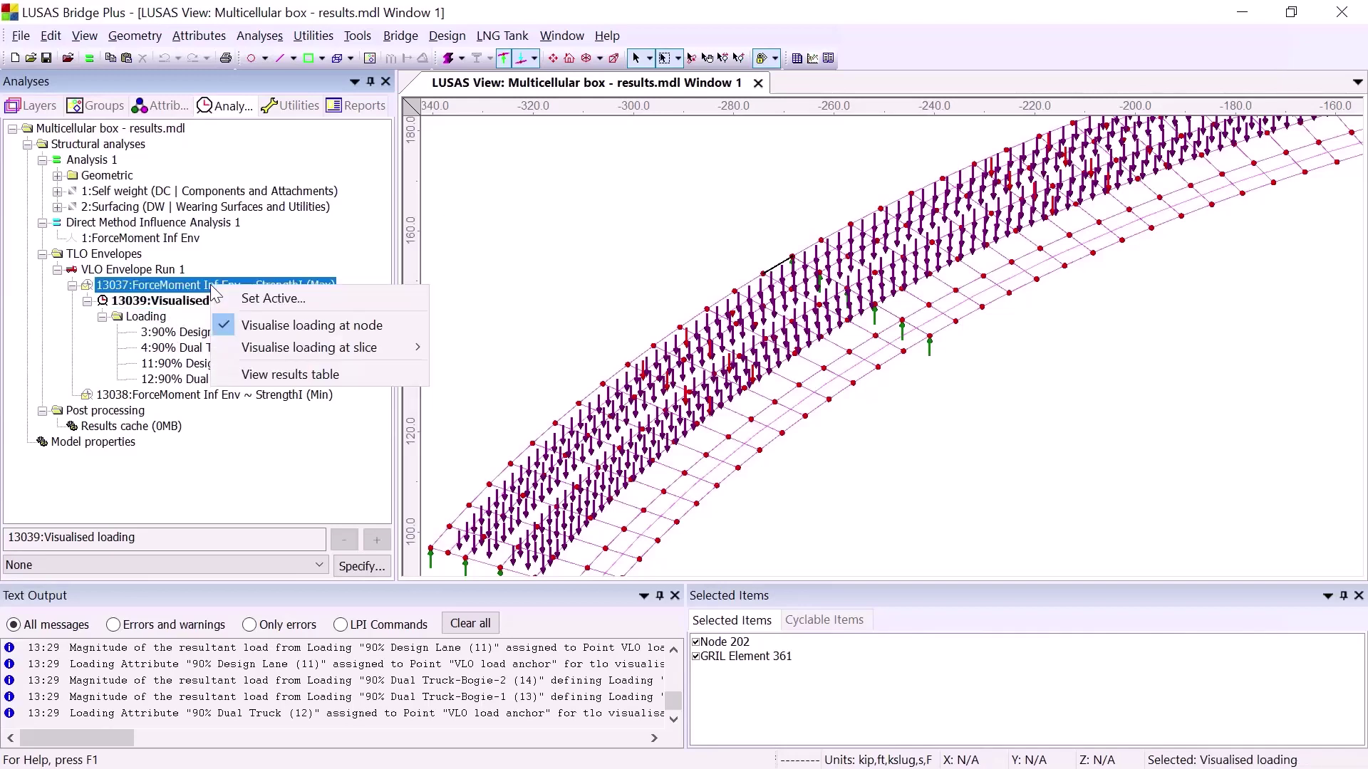
left_click(327, 325)
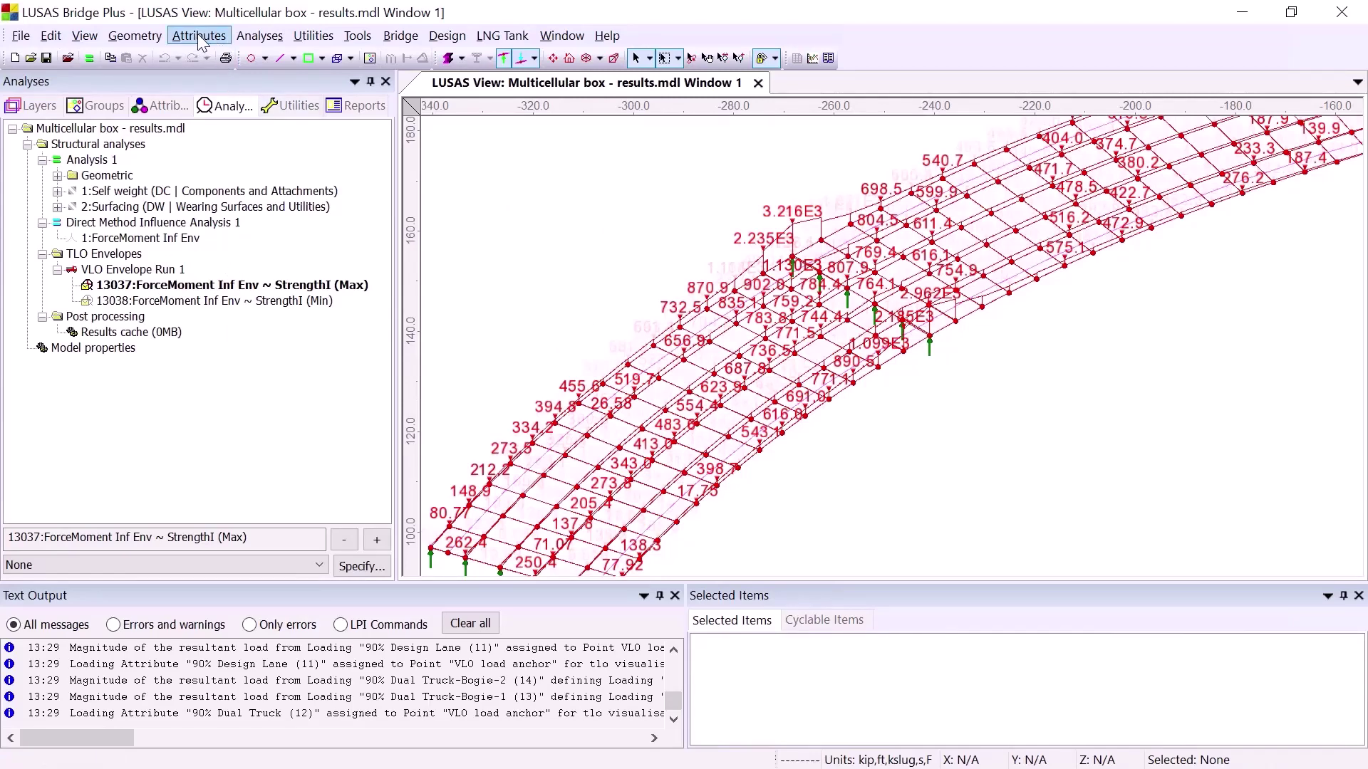
Create a basic factored combination including the Analysis 1 self weight and surfacing loadcases and the StrengthI (Max) envelope
left_click(259, 36)
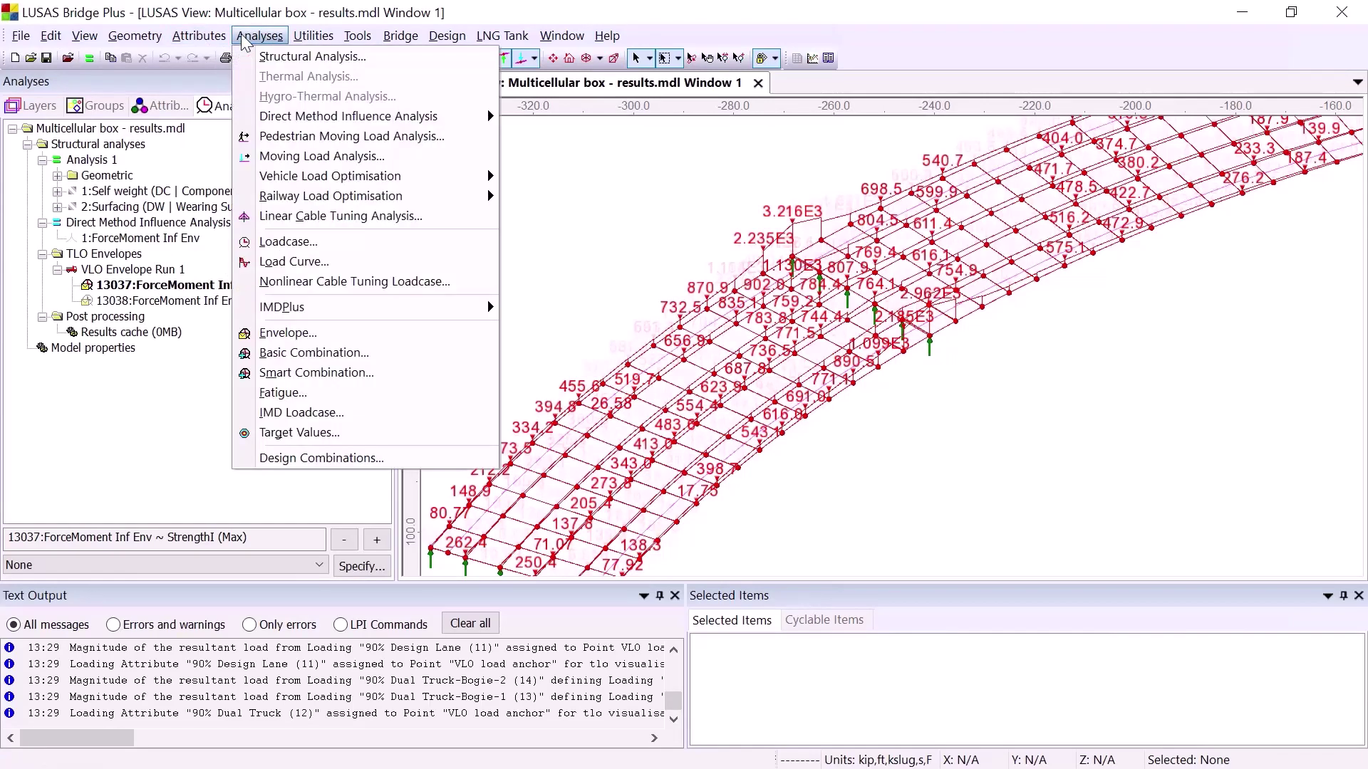
left_click(282, 354)
left_click(415, 279)
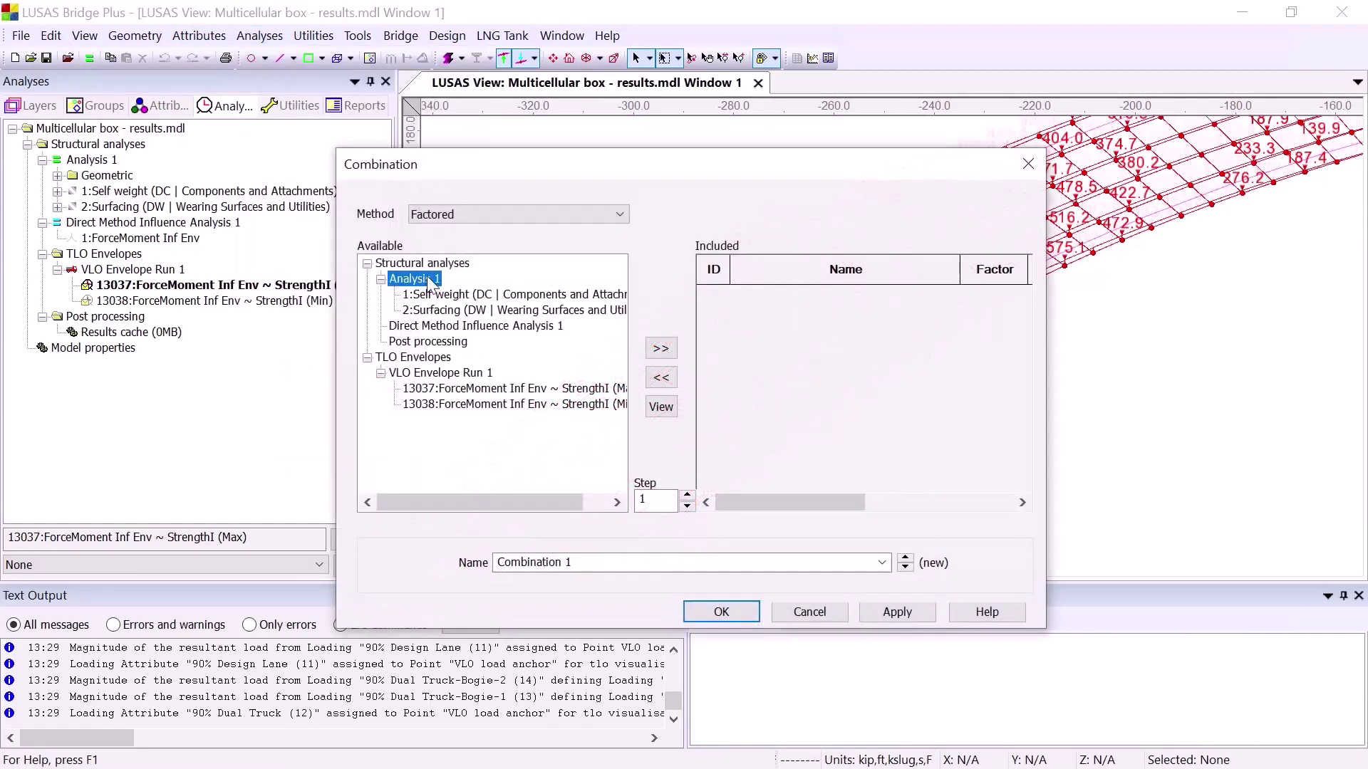
left_click(660, 349)
left_click(458, 391)
left_click(660, 349)
Set the combination factors to 1.25 for self weight and 1.5 for surfacing, keeping 1 for the StrengthI (Max) envelope
left_click(1008, 297)
left_click(1008, 296)
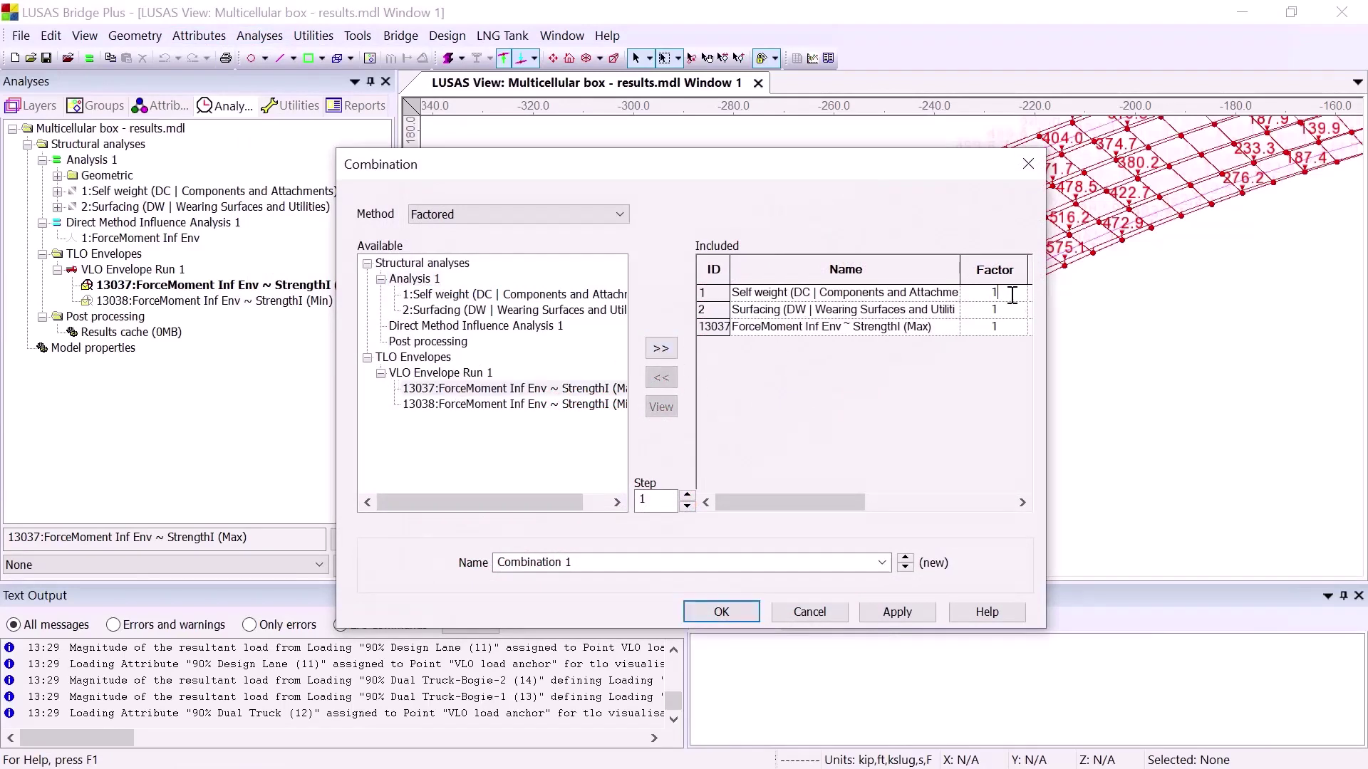
type("1.25")
left_click(1004, 310)
type(".5")
left_click(1009, 327)
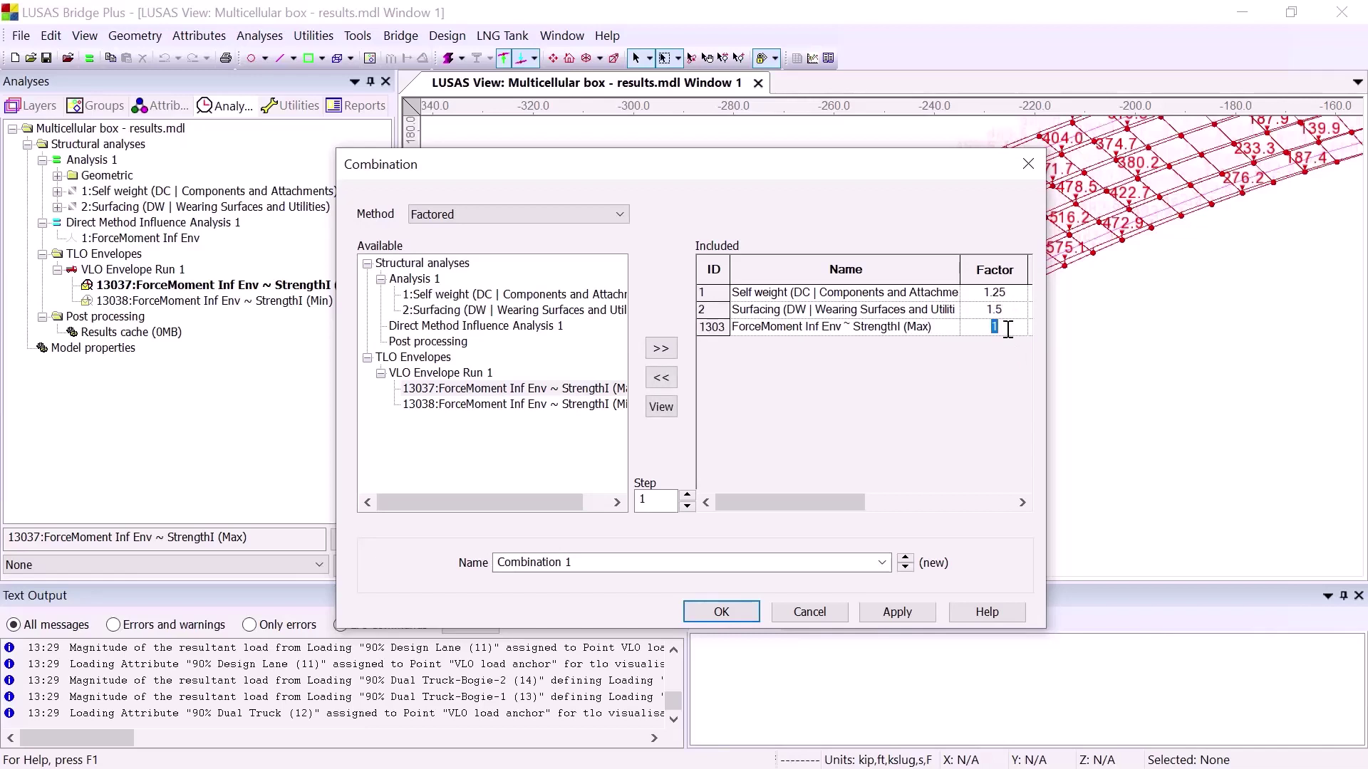
left_click(1011, 327)
Name the combination Strength I Combination and create it
left_click(584, 565)
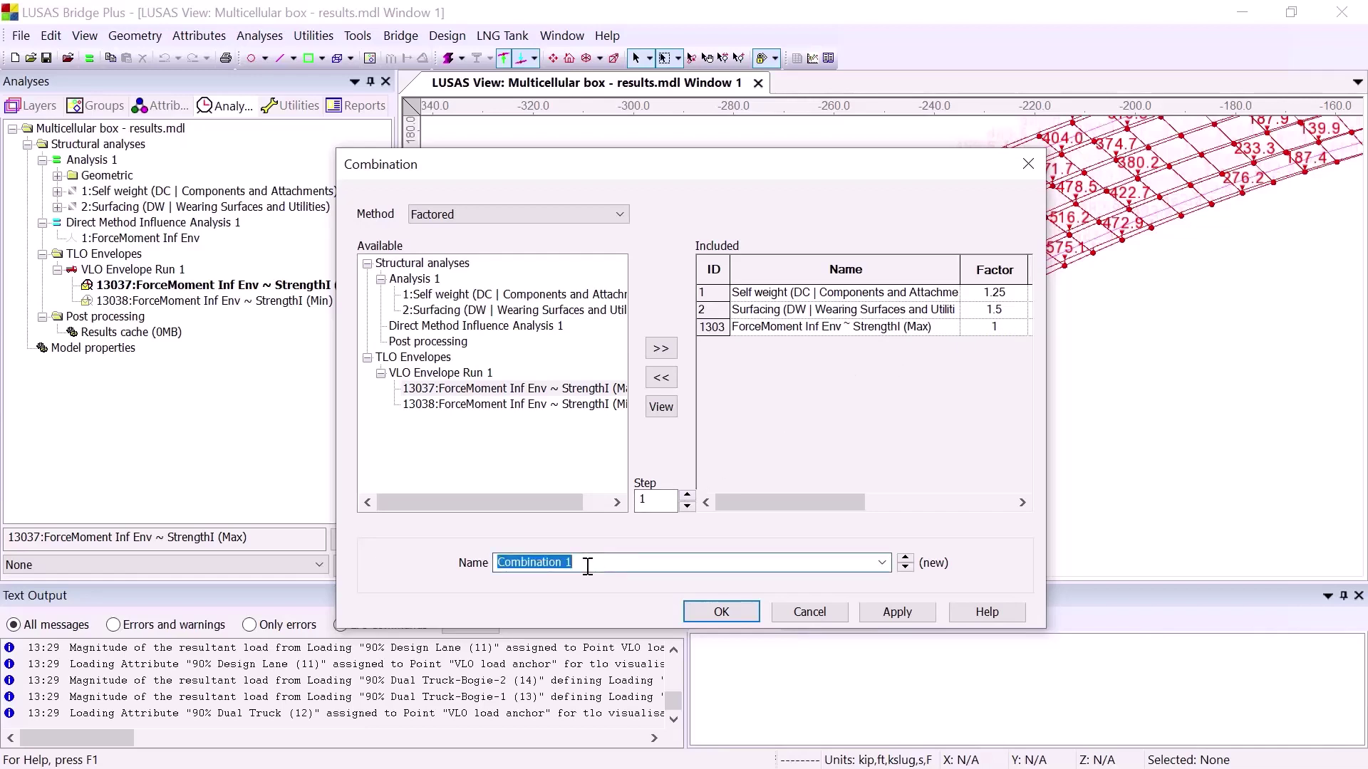
type("Strenth")
key("BackSpace")
key("BackSpace")
type("gth I Combination")
left_click(704, 607)
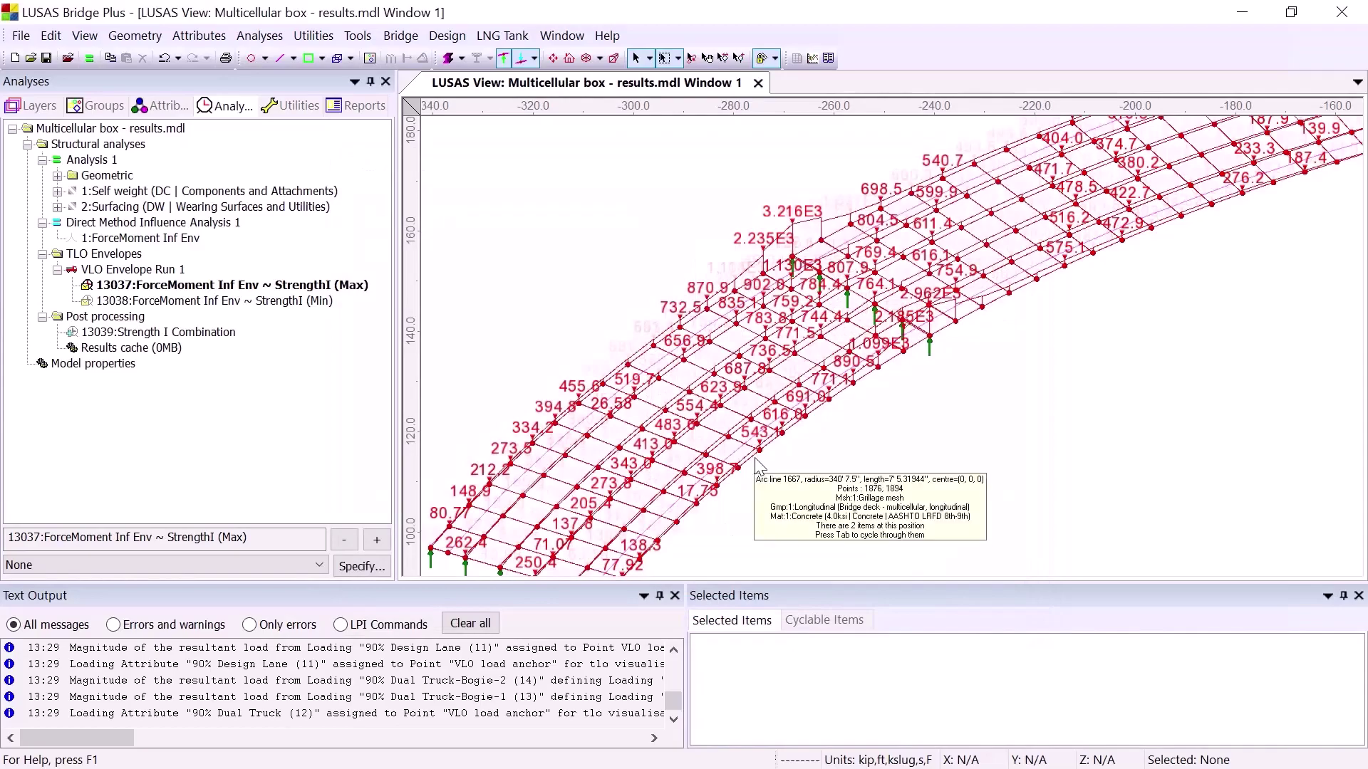
Switch to the Footbridge Webinar model and start a distributed loading attribute of the beam projected loading (wind) type
key("alt+Tab")
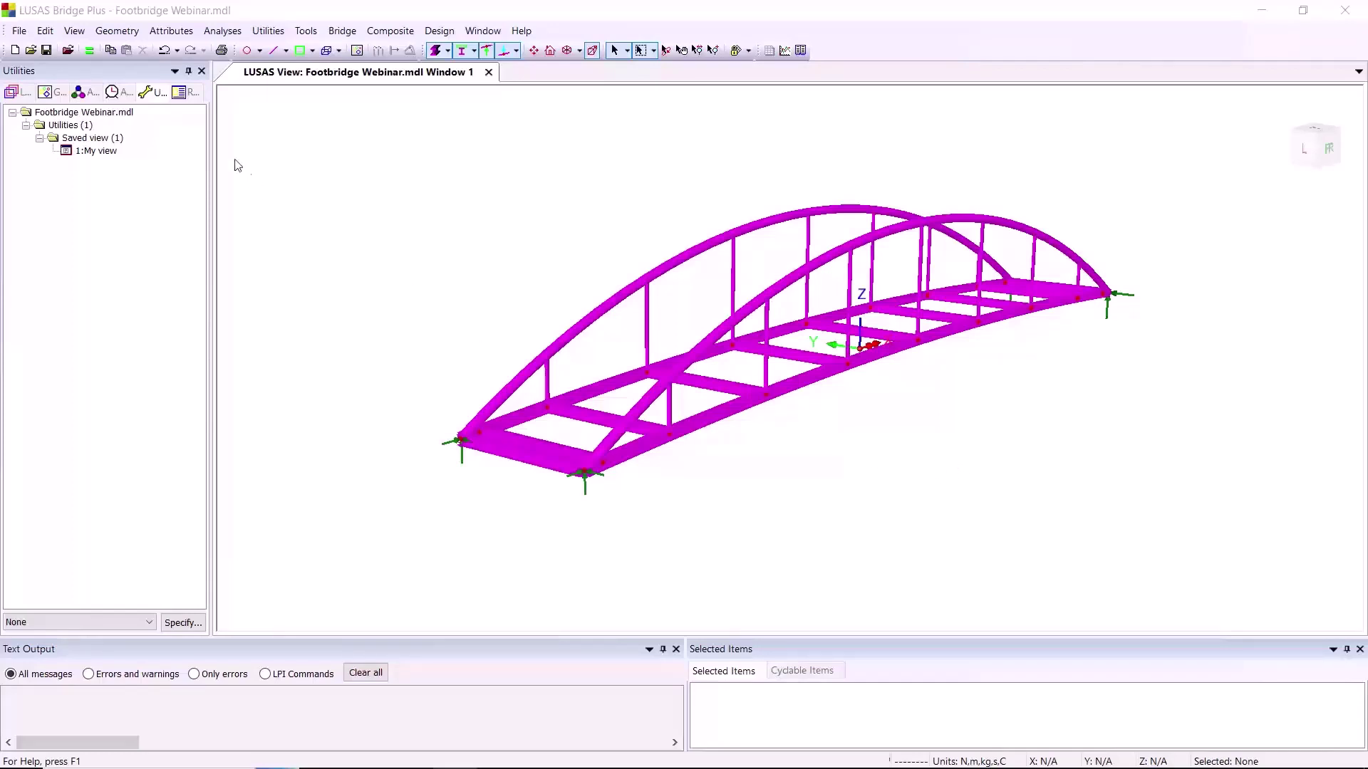
left_click(172, 32)
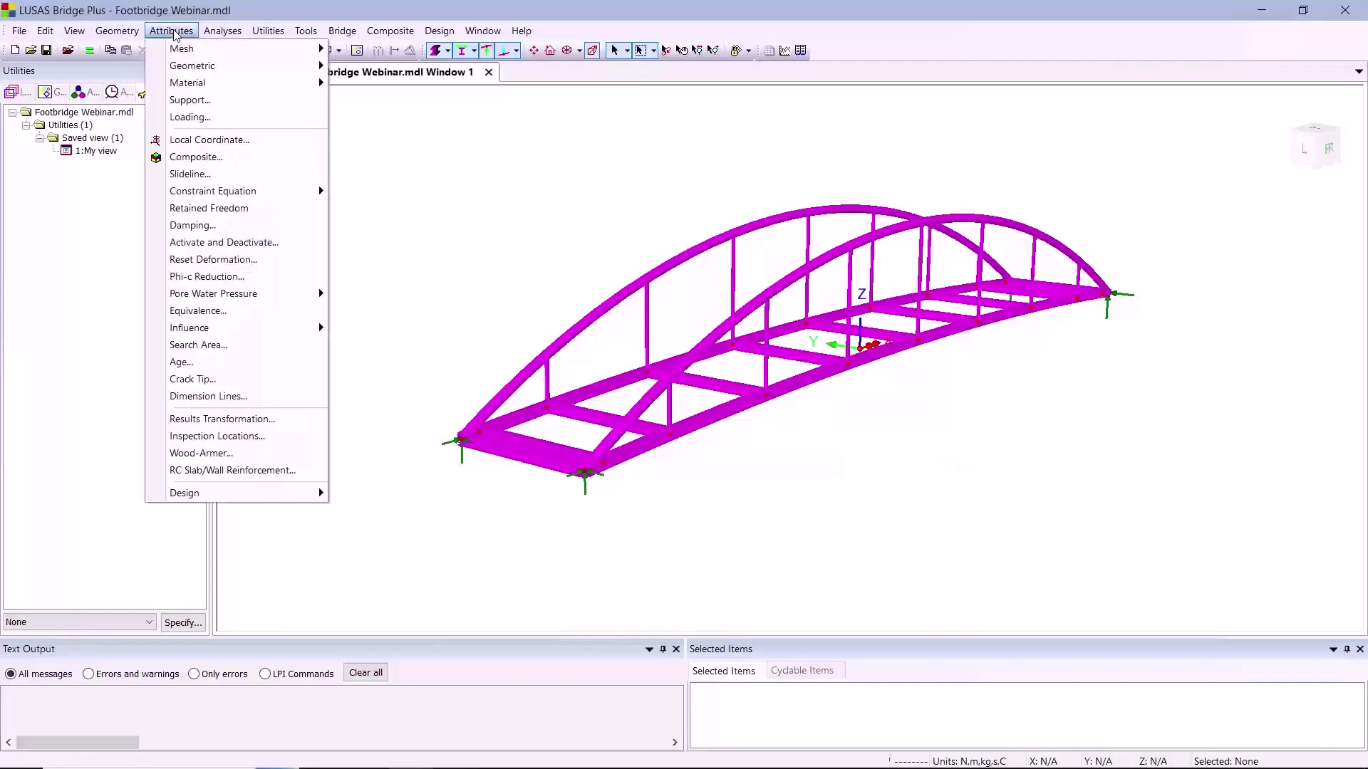
left_click(201, 118)
left_click(507, 255)
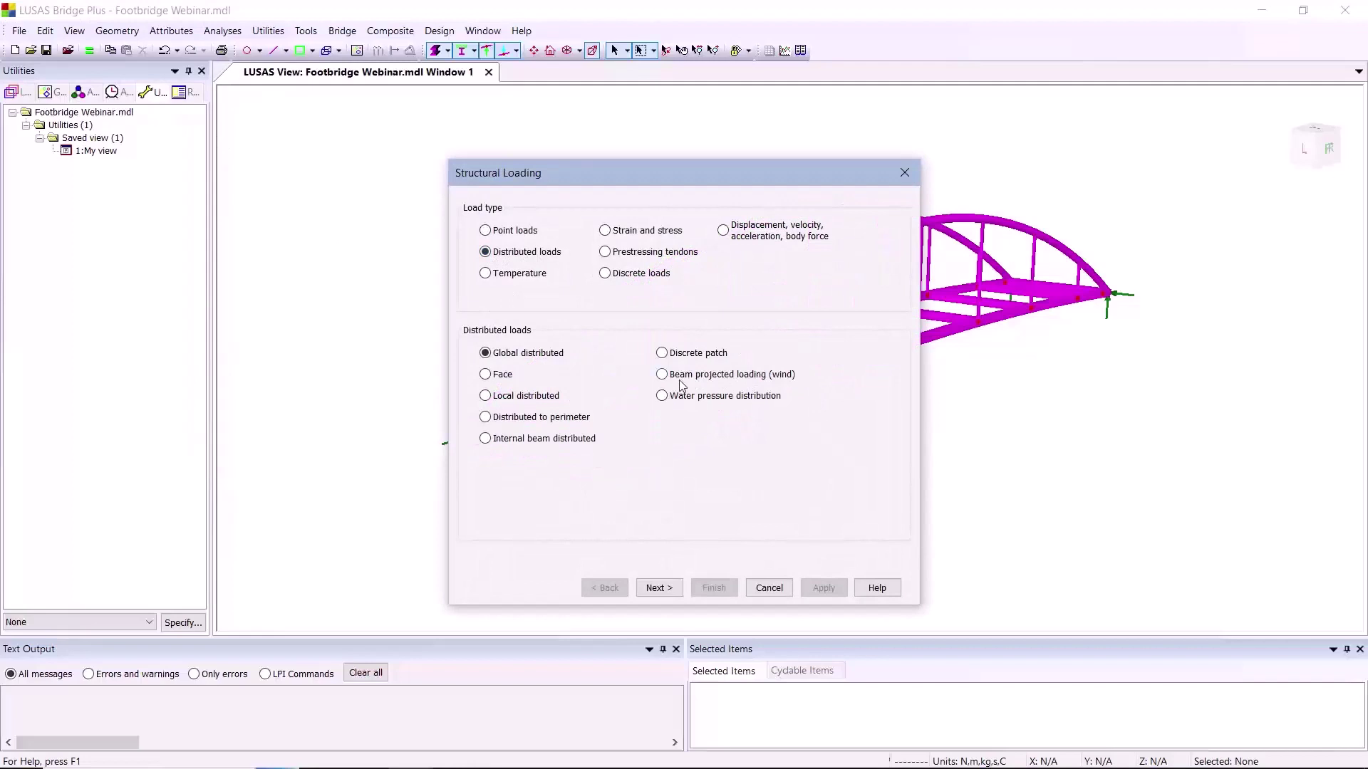
left_click(727, 378)
left_click(655, 589)
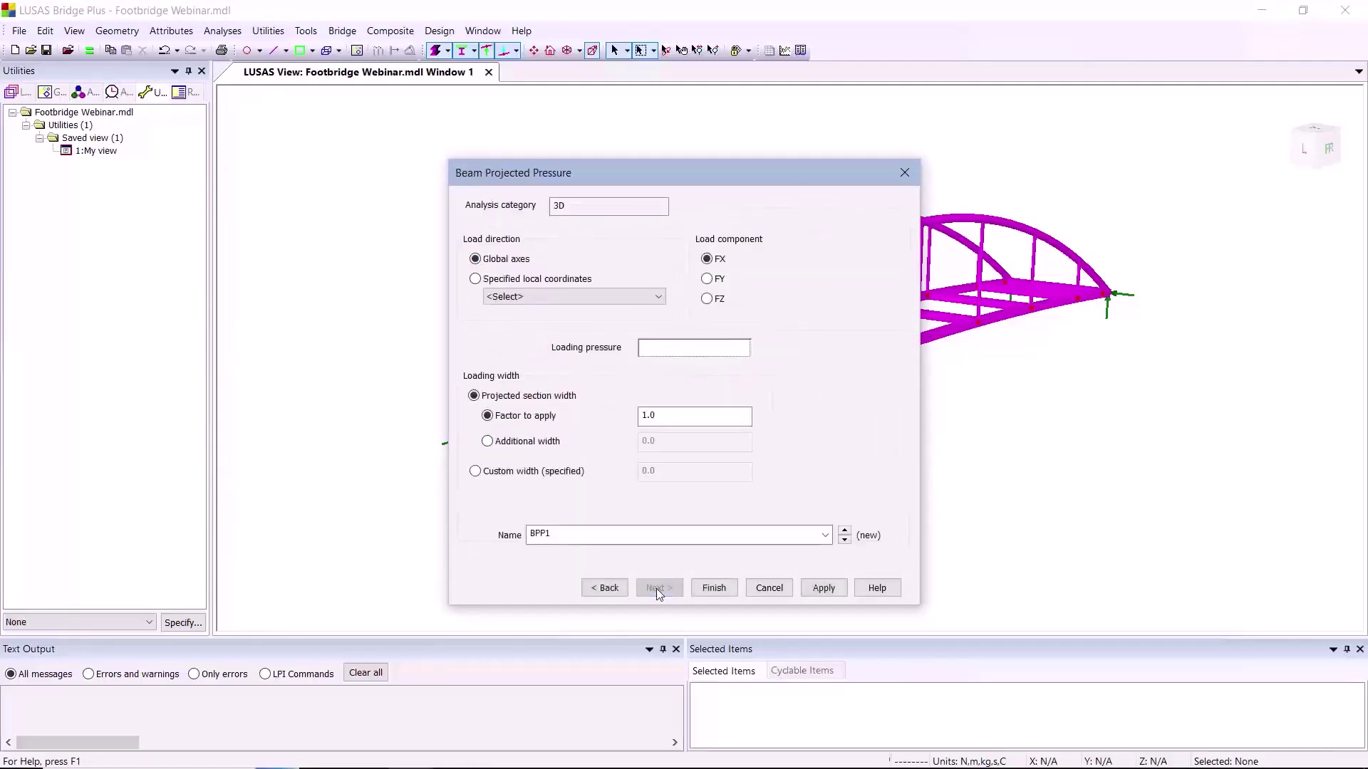
Define the beam projected pressure with component FY and a loading pressure of 1000, and save it as Wind load
left_click(707, 280)
left_click_drag(663, 168, 443, 171)
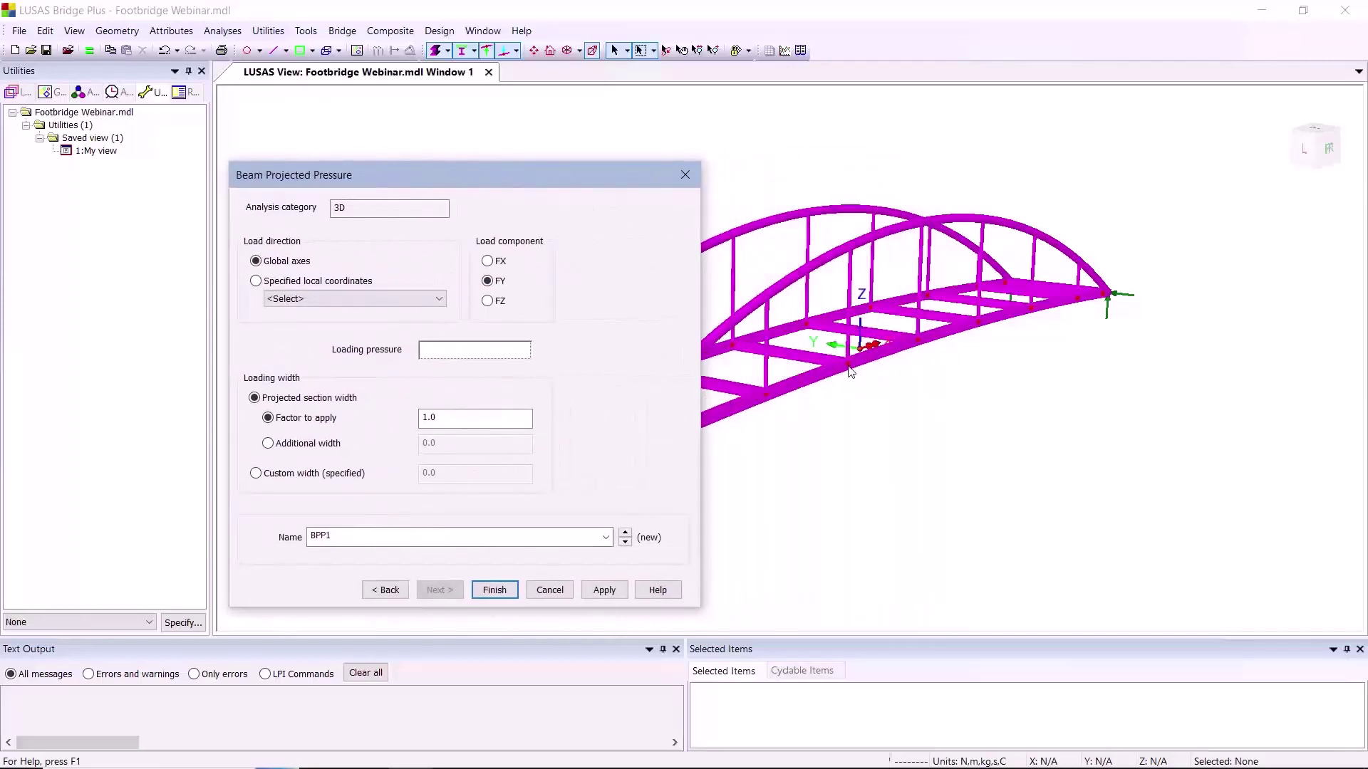
left_click(493, 352)
type("1000")
double_click(347, 539)
type("W")
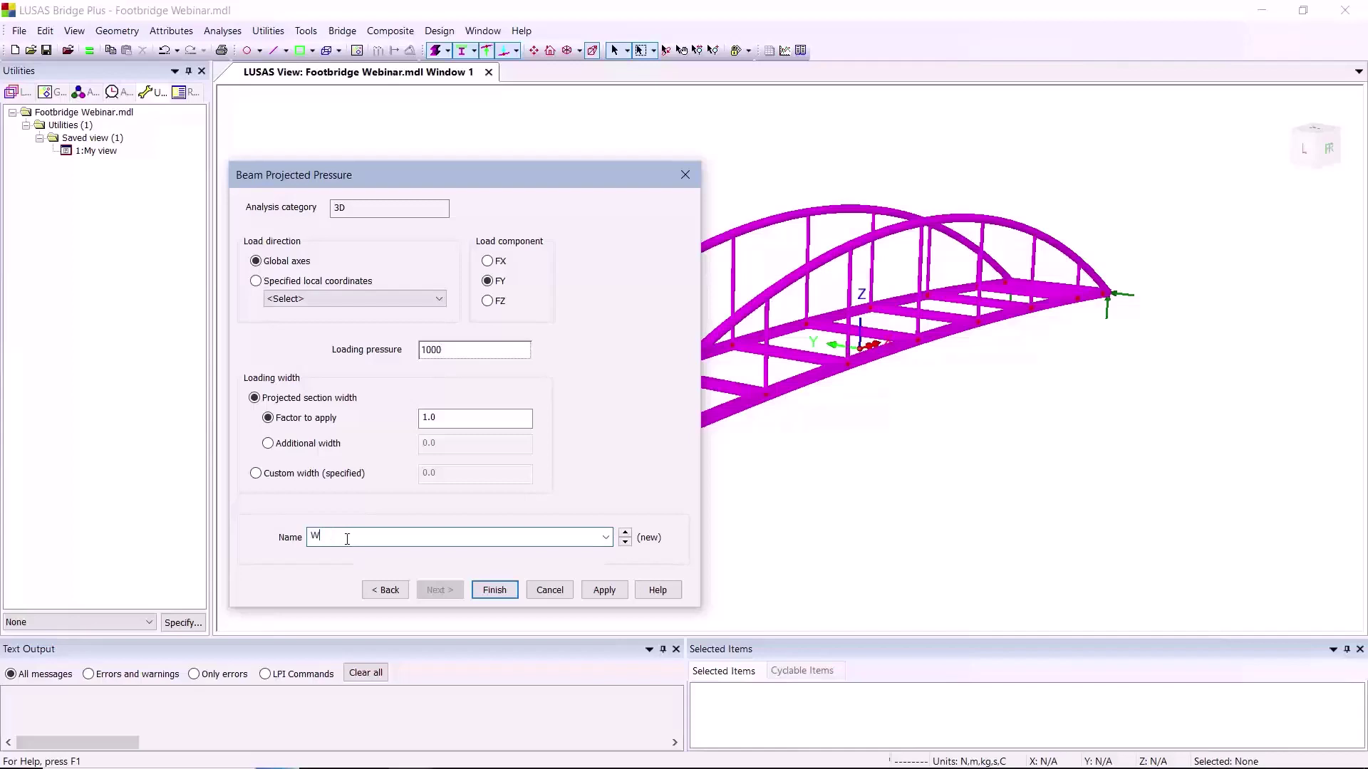
type("ind load")
left_click(493, 590)
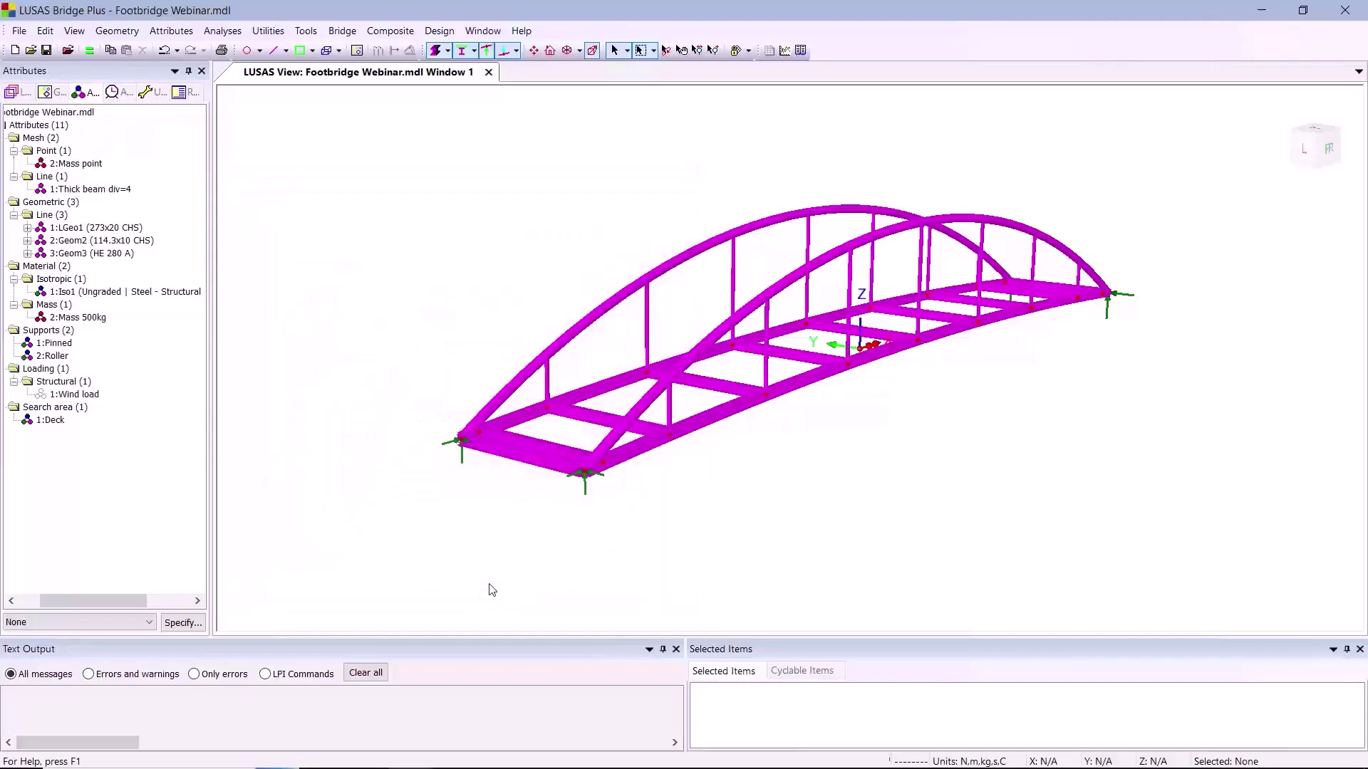
Select all members of the Truss 1 group
left_click(46, 95)
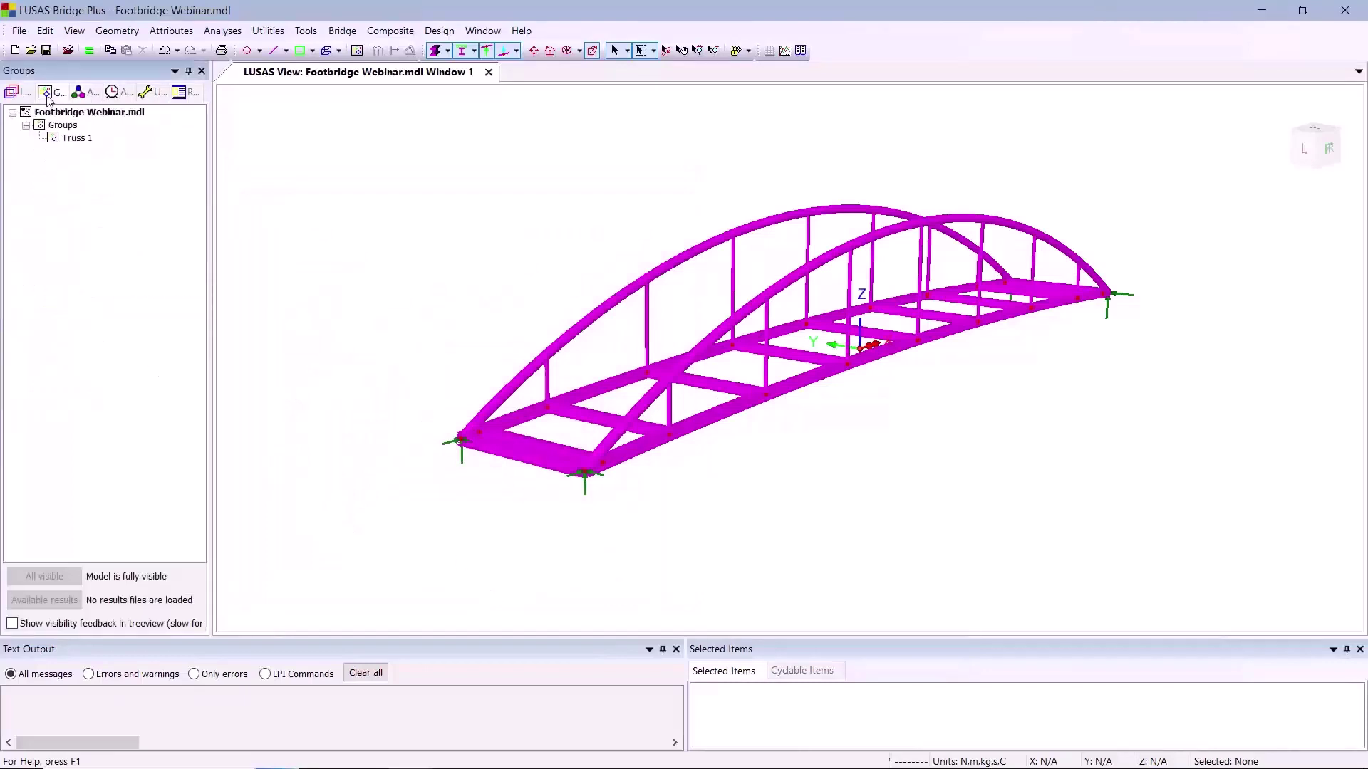
right_click(86, 139)
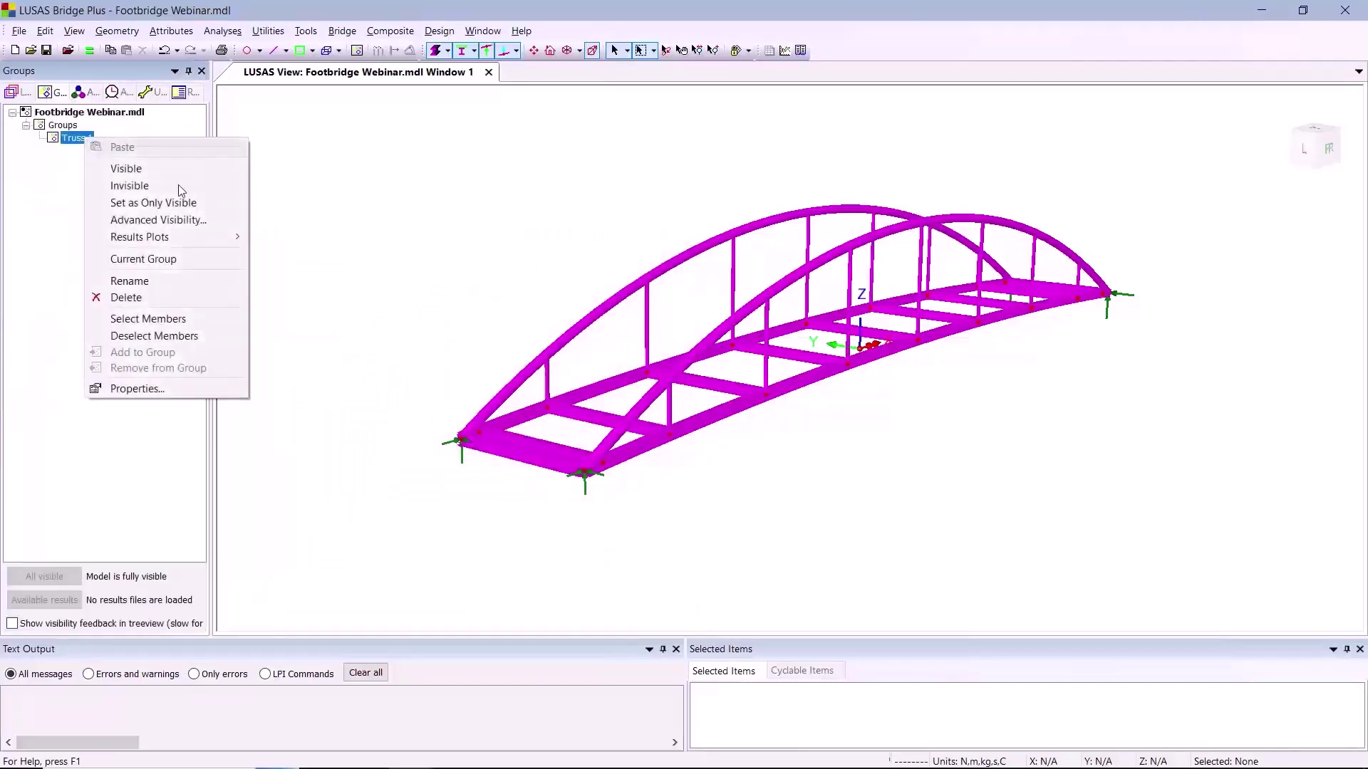
left_click(202, 321)
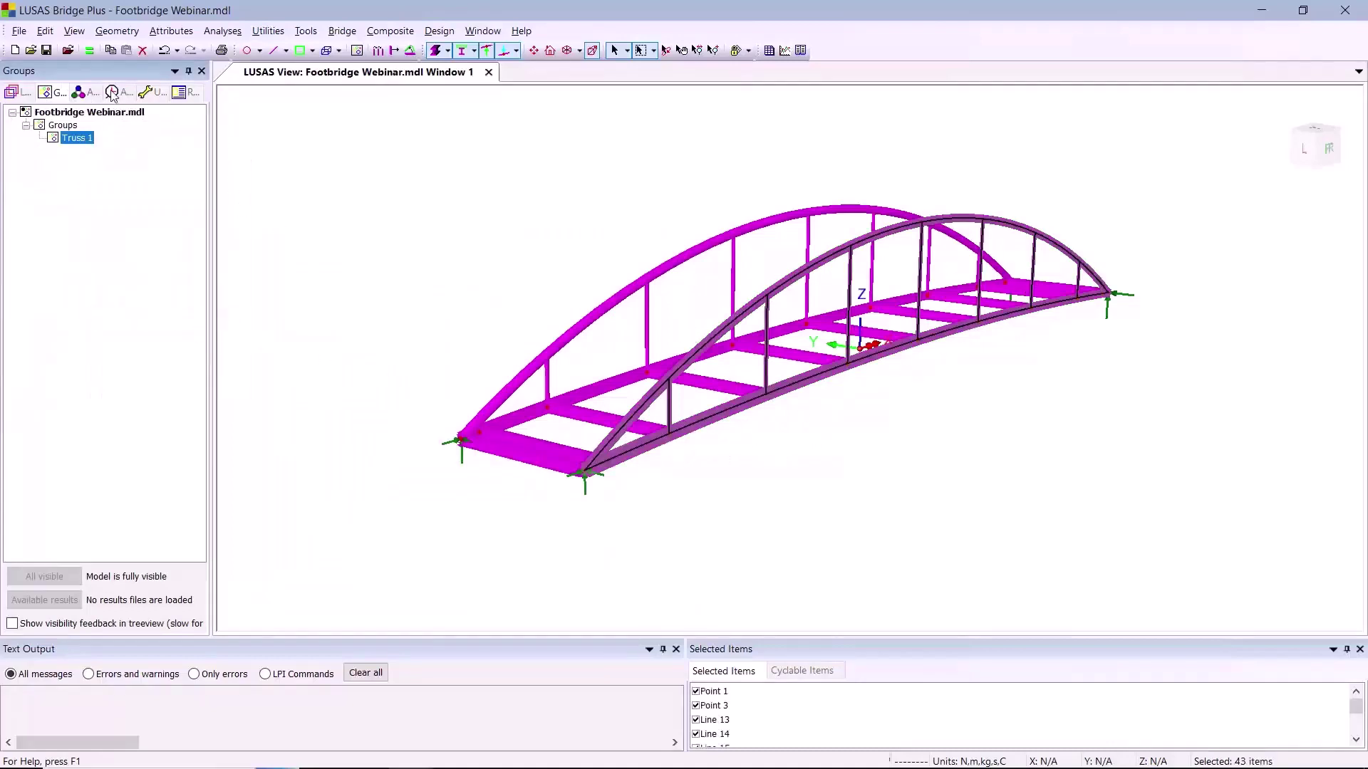
Assign the Wind load attribute to the selected truss lines in Analysis 1 - Linear static under a new loadcase named Wind loading
left_click(87, 96)
left_click_drag(69, 394, 393, 380)
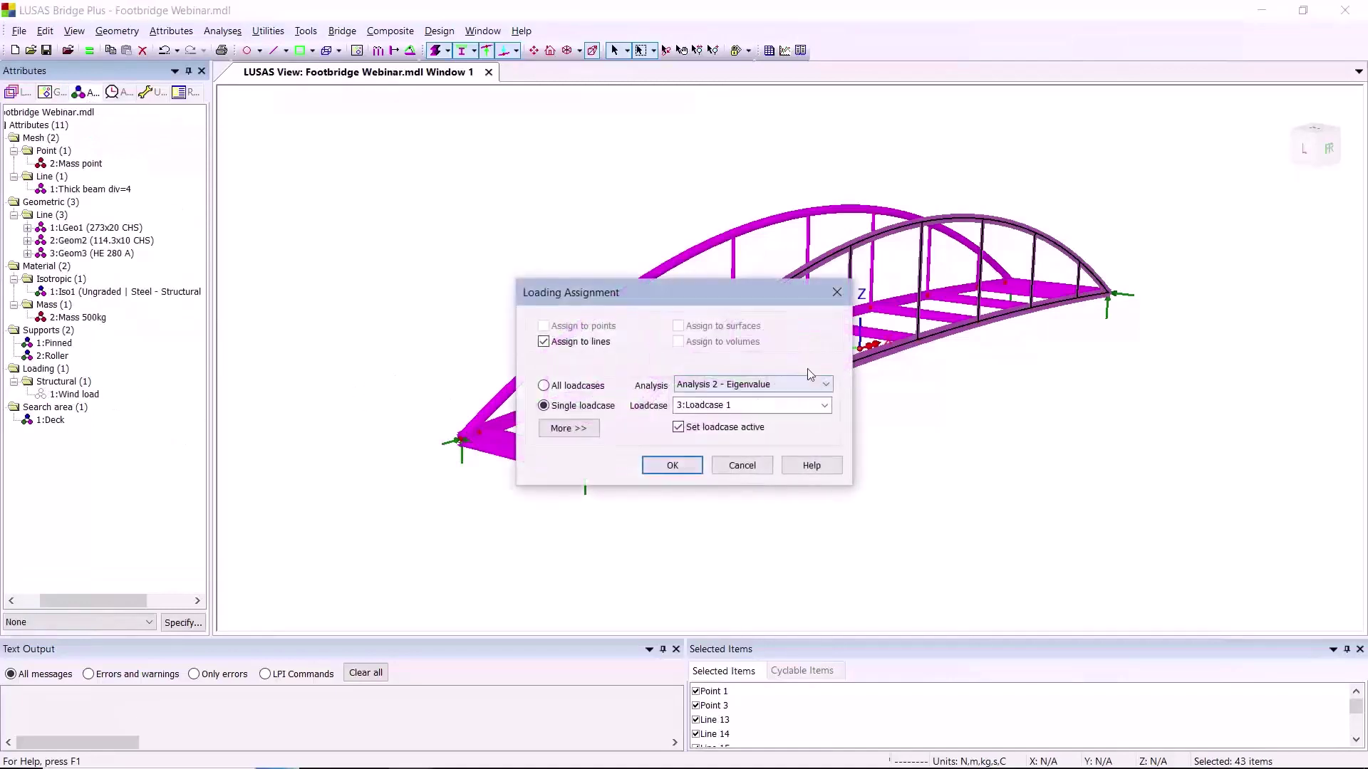
left_click(803, 387)
left_click(783, 396)
left_click(775, 405)
type("Wi")
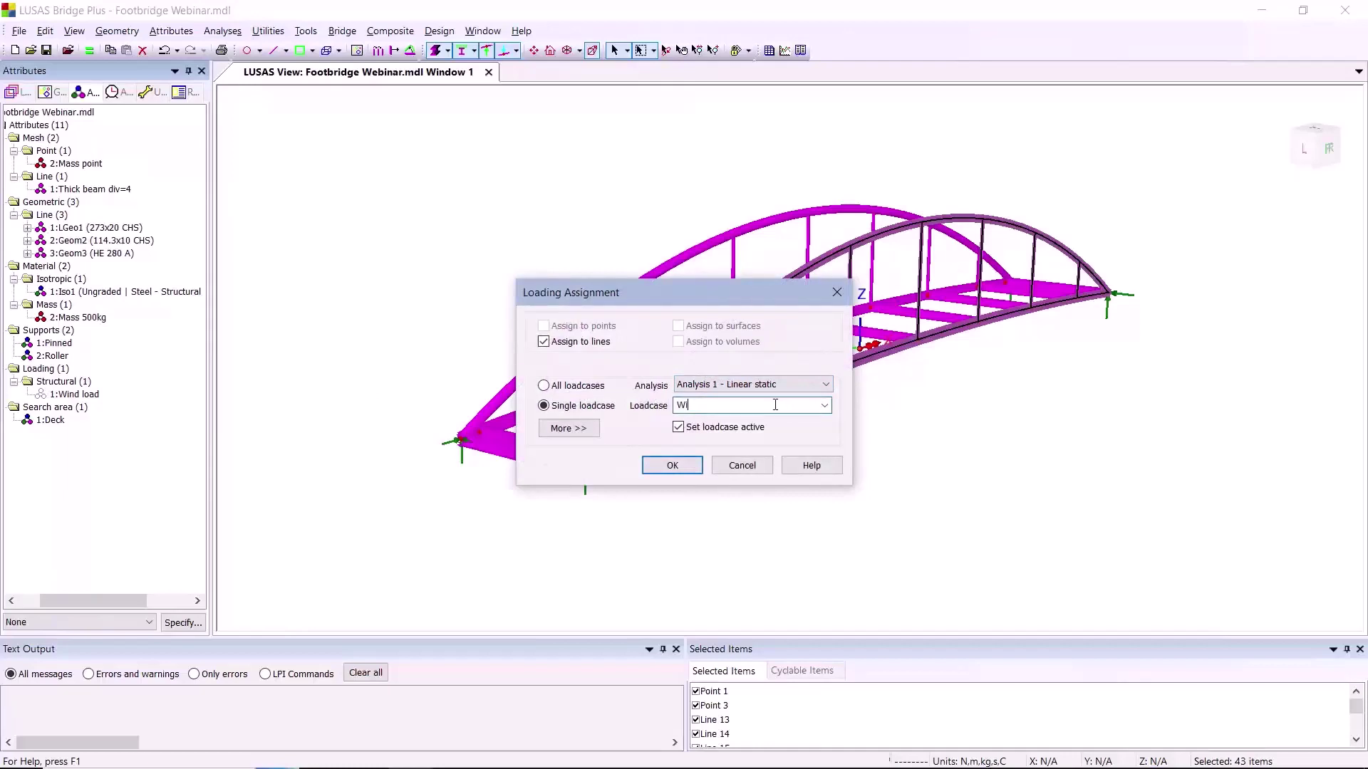
type("nd loading")
left_click(668, 466)
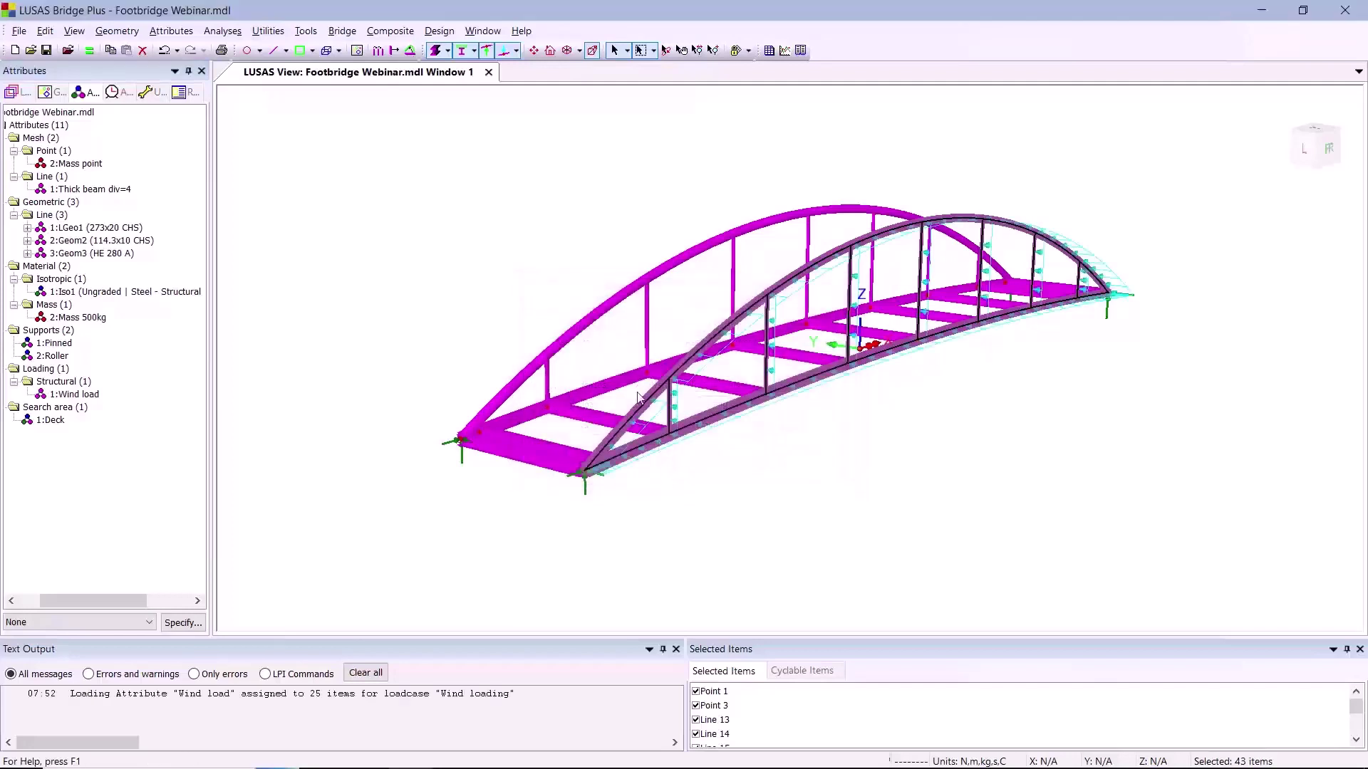
Solve the linear static and eigenvalue analyses, saving the model, and examine the deformed shape under the wind loading
left_click(666, 101)
left_click(667, 50)
left_click_drag(663, 395, 731, 391)
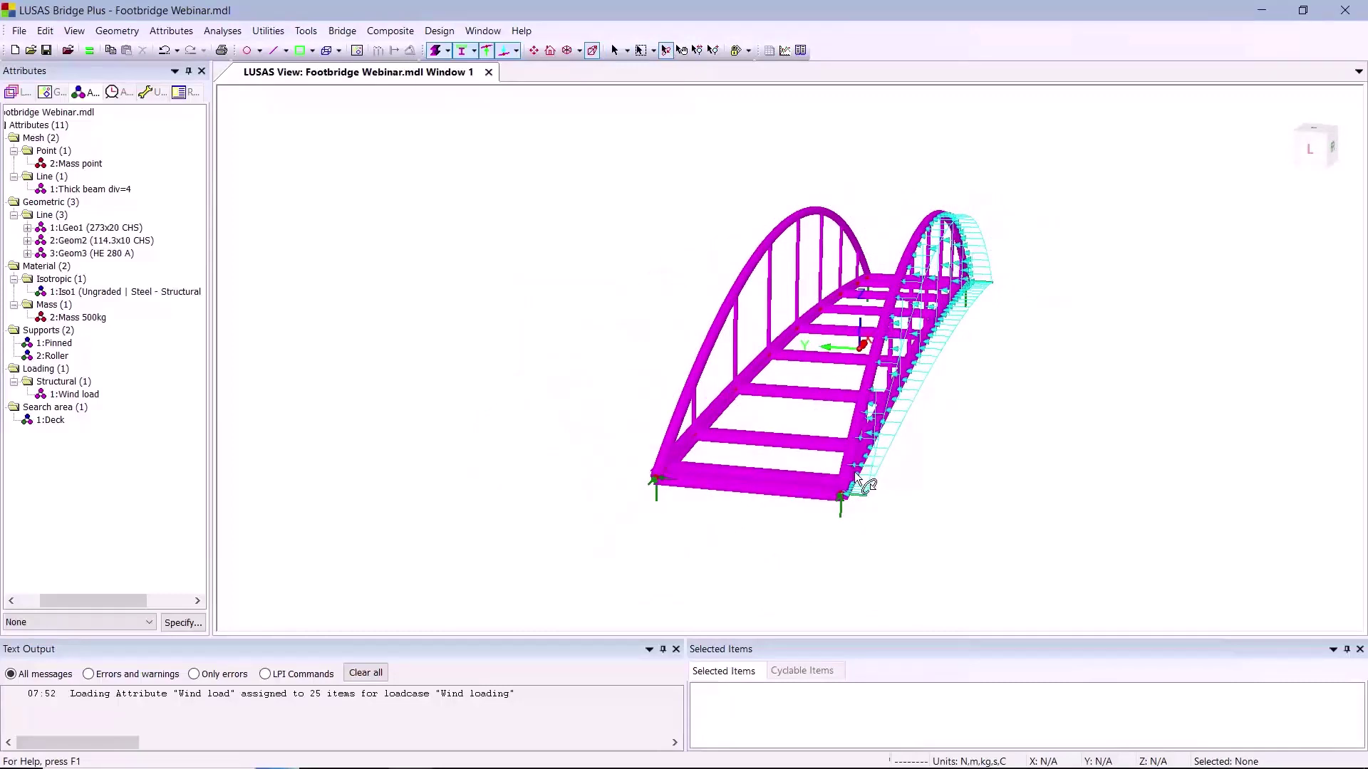
left_click_drag(859, 502, 775, 511)
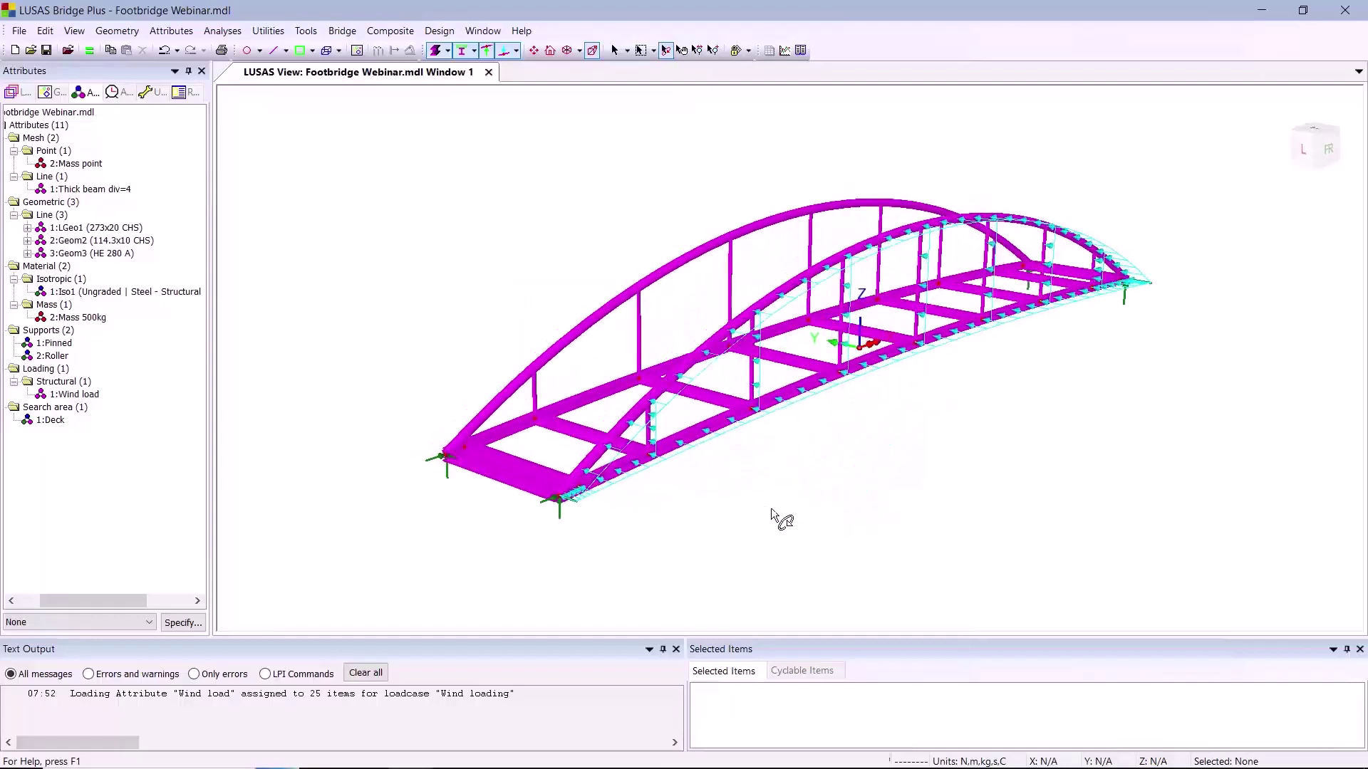
left_click(89, 50)
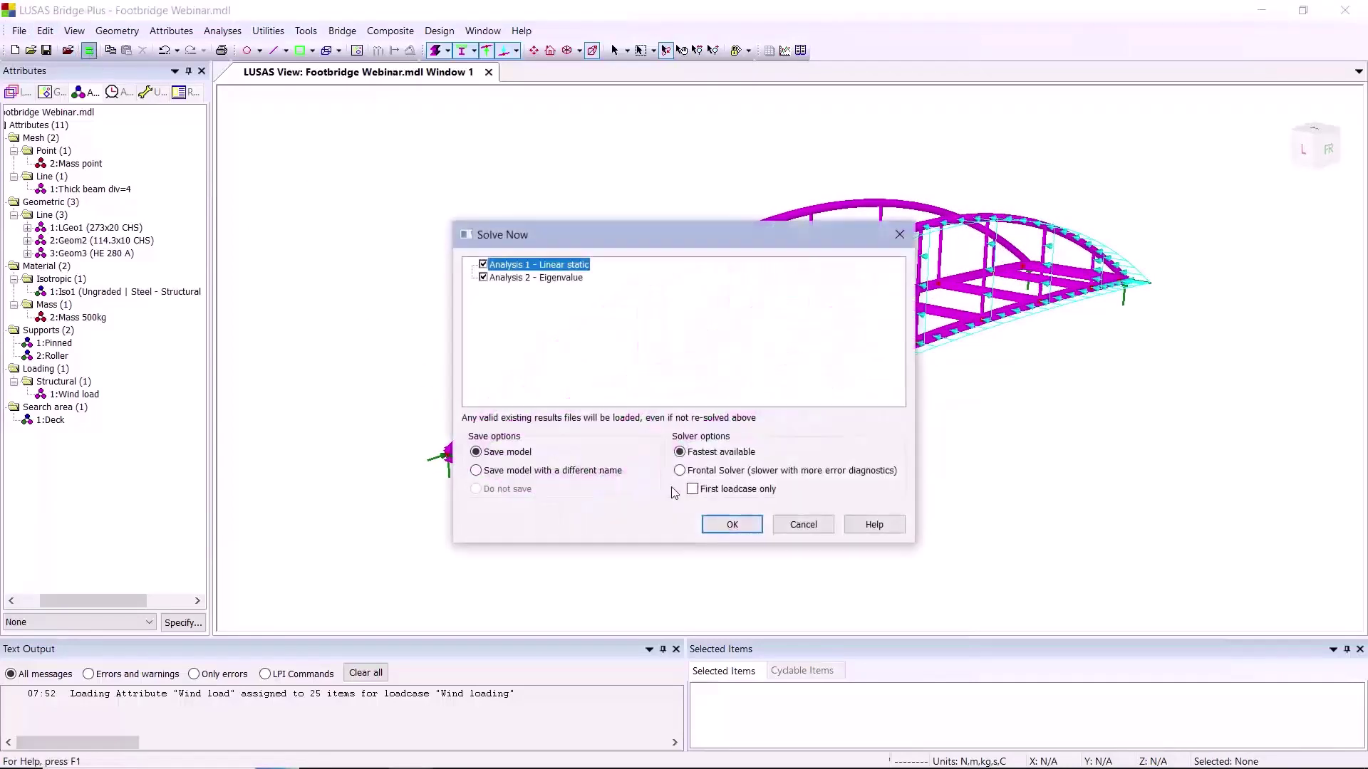
left_click(718, 525)
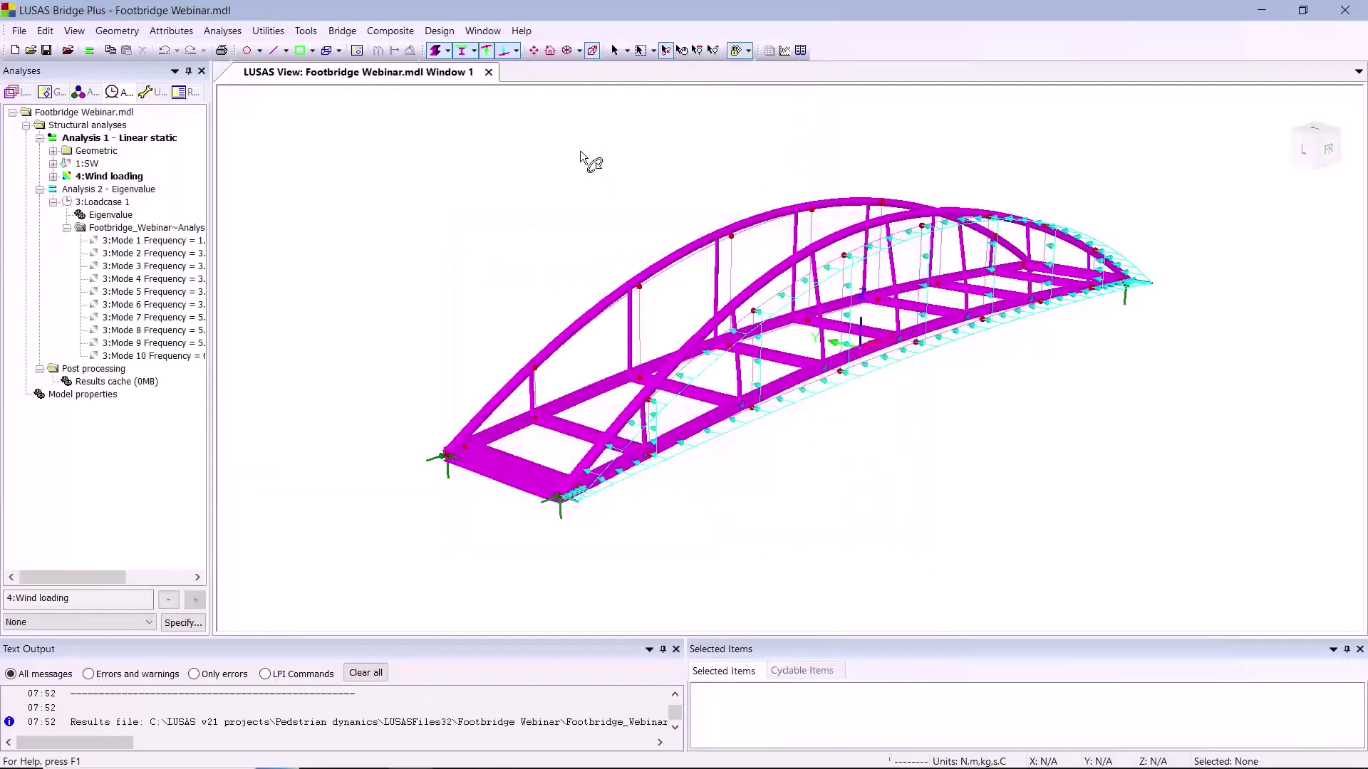
left_click_drag(580, 400, 609, 396)
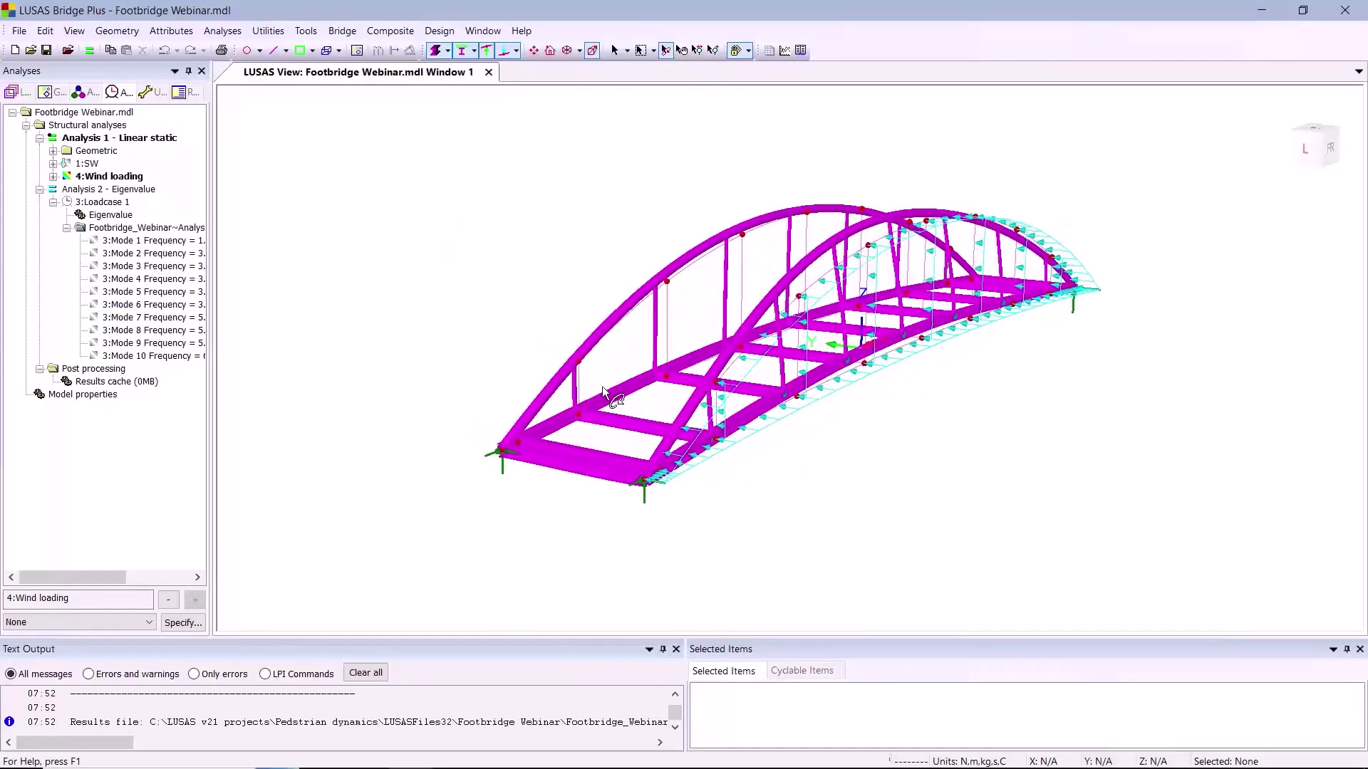
left_click(614, 50)
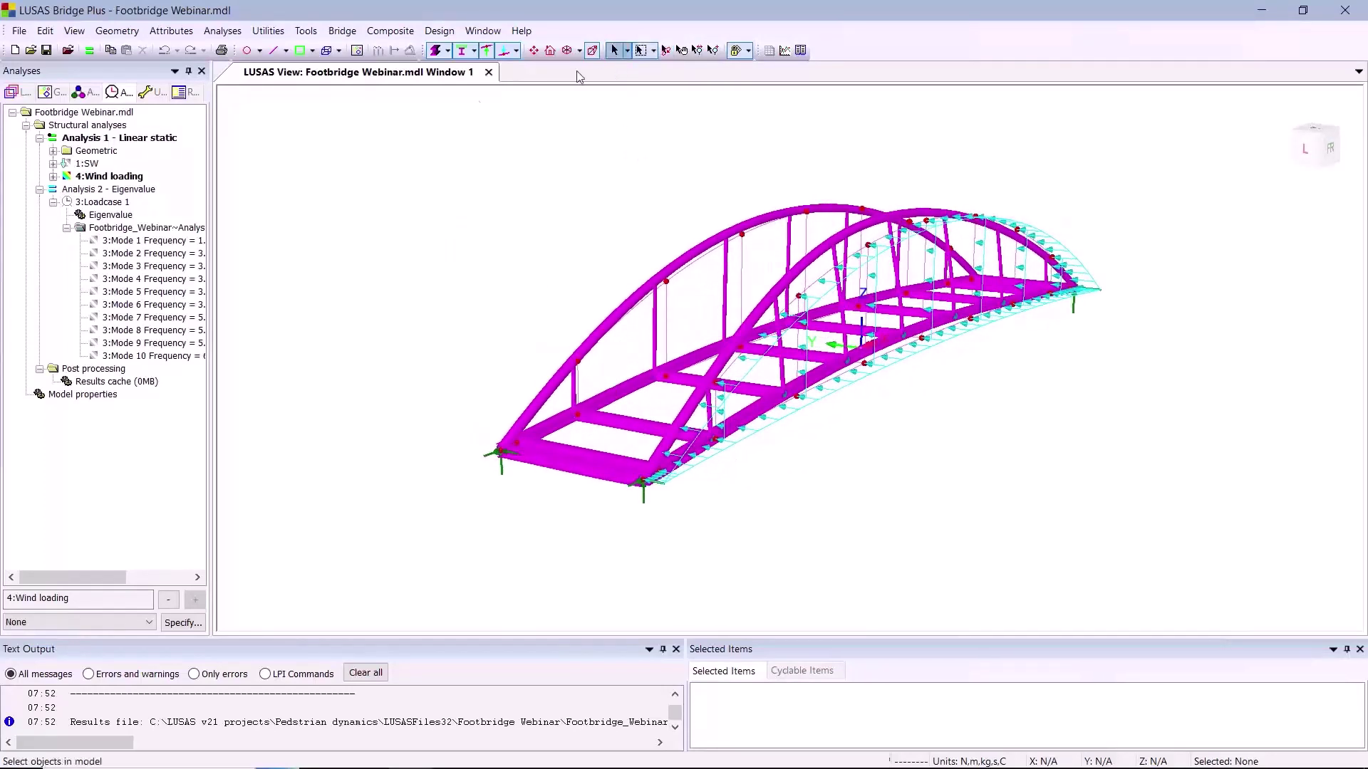
Reopen the Wind load attribute and review the variation types available for its loading pressure without changing it
left_click(82, 92)
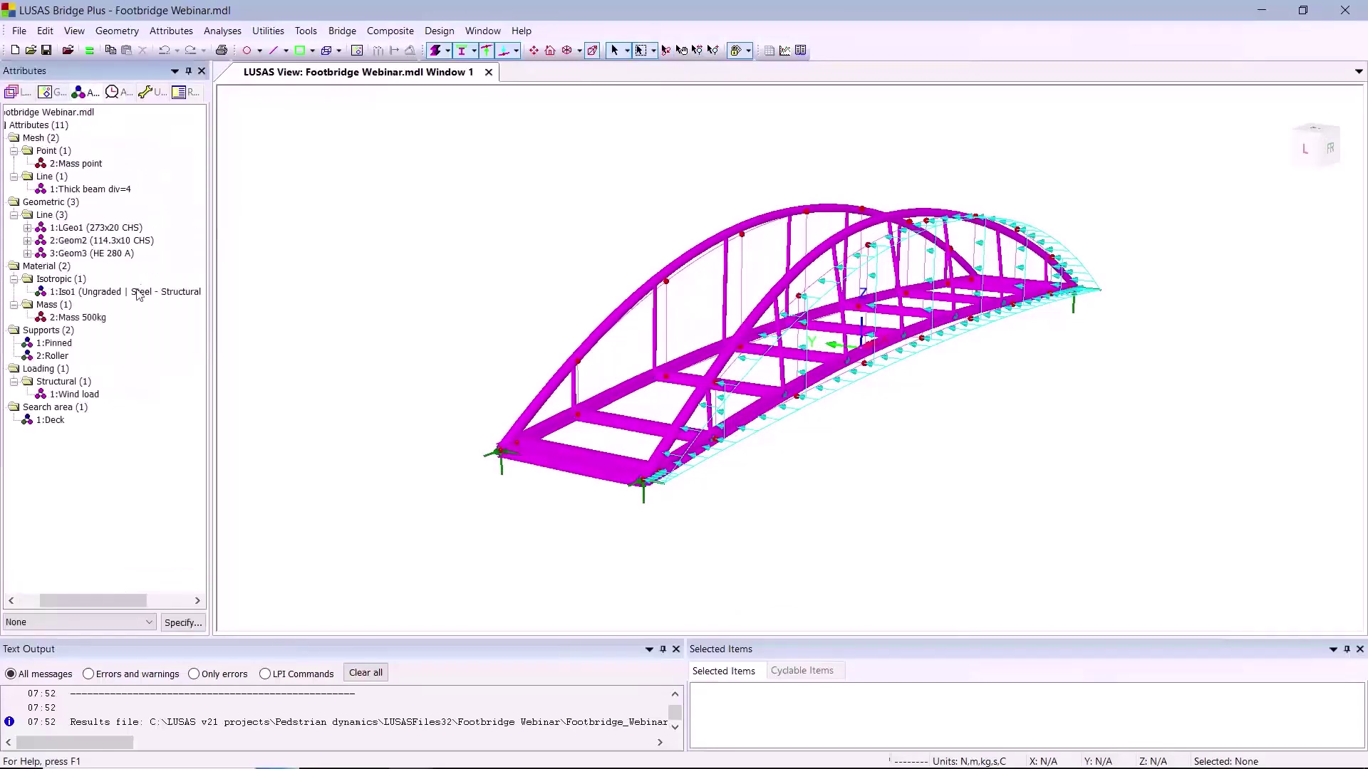
double_click(76, 396)
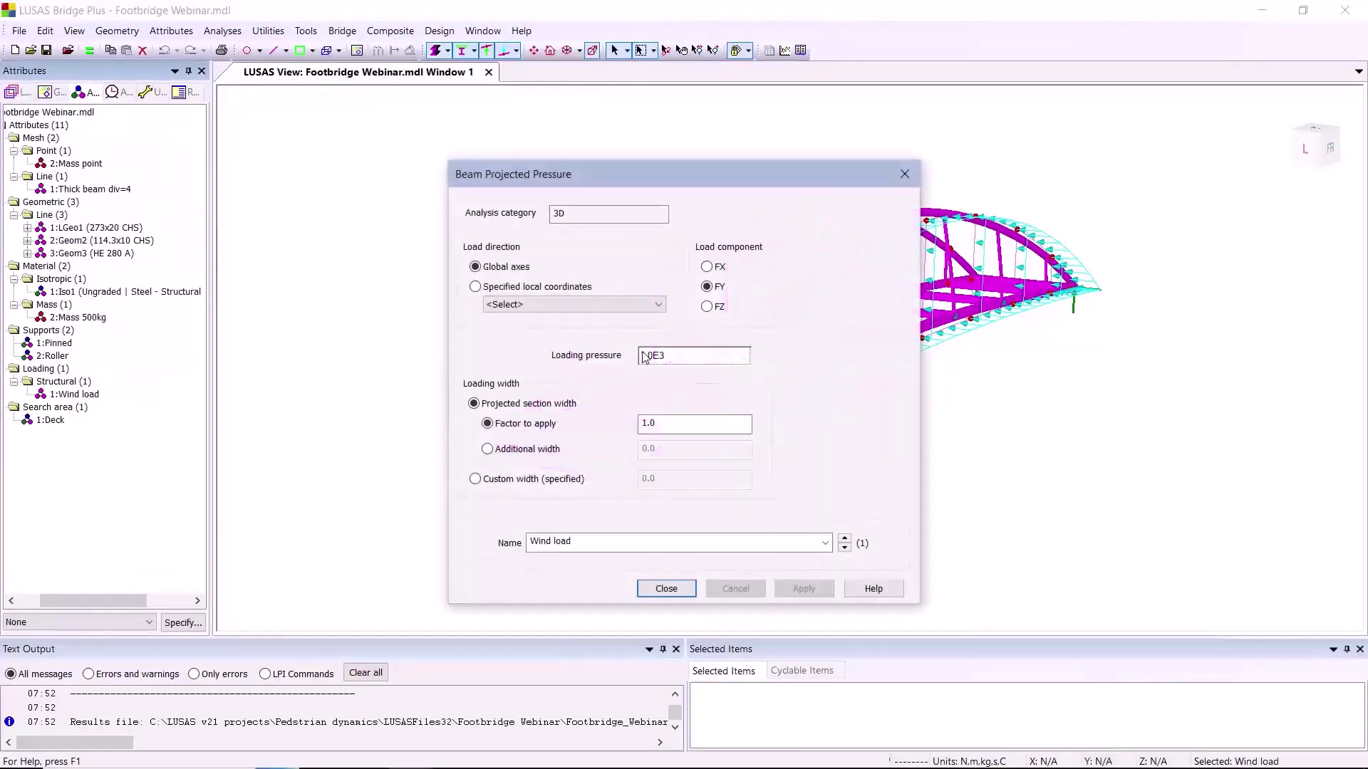
double_click(719, 358)
left_click(744, 355)
left_click(745, 442)
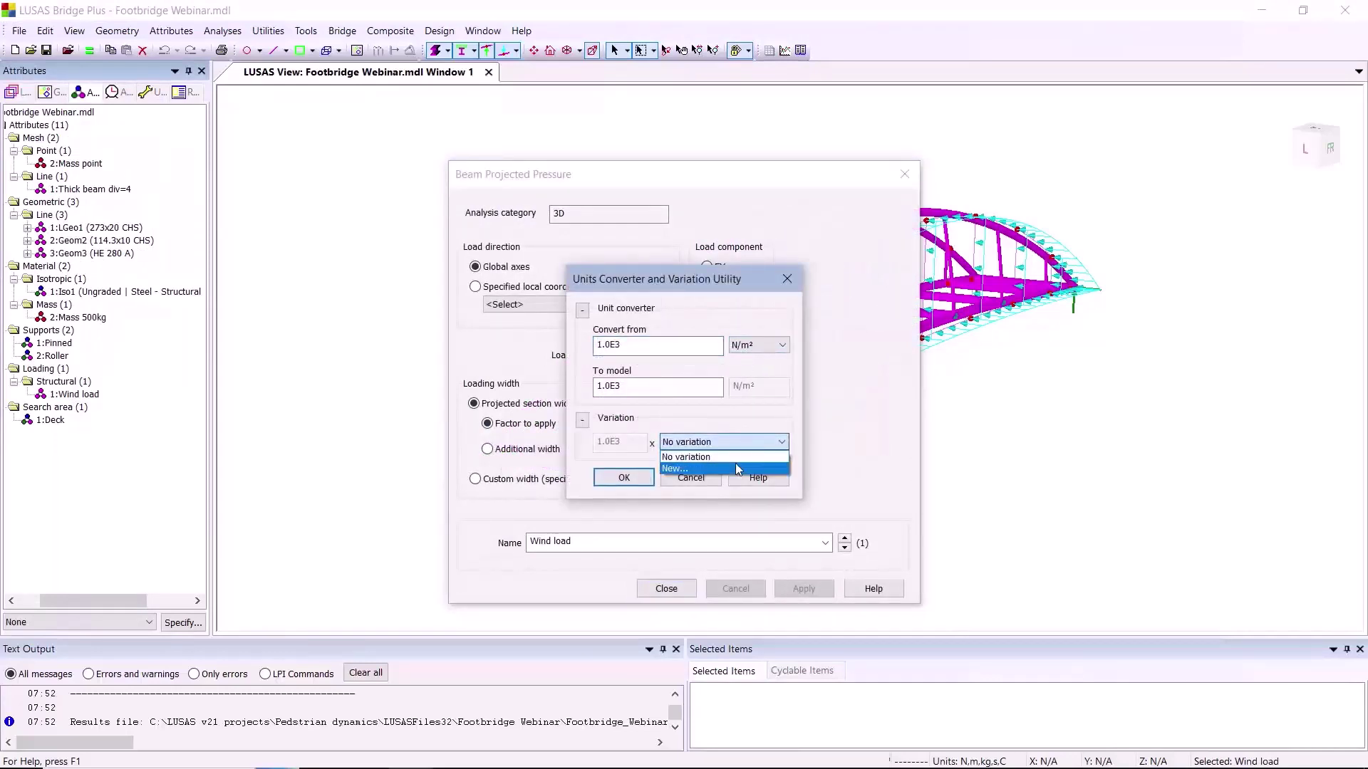
left_click(736, 464)
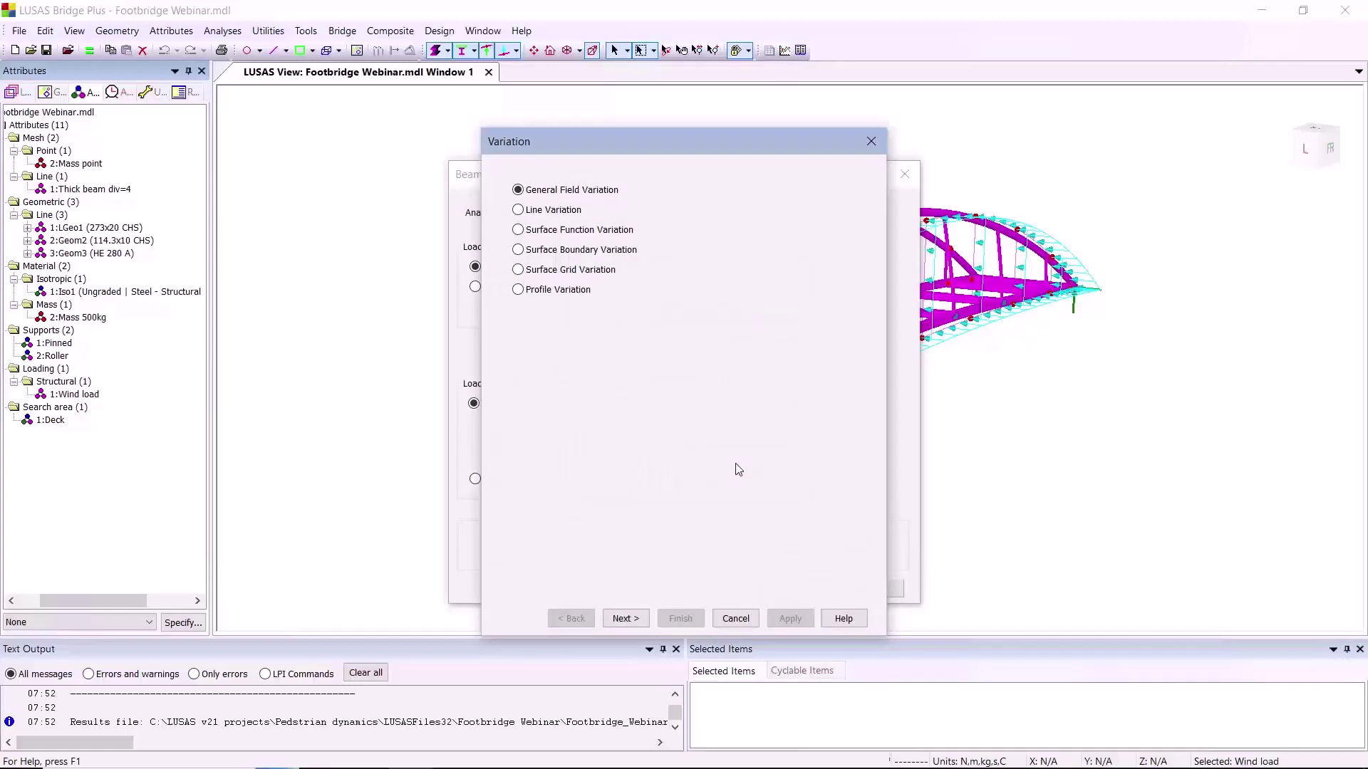
left_click(733, 619)
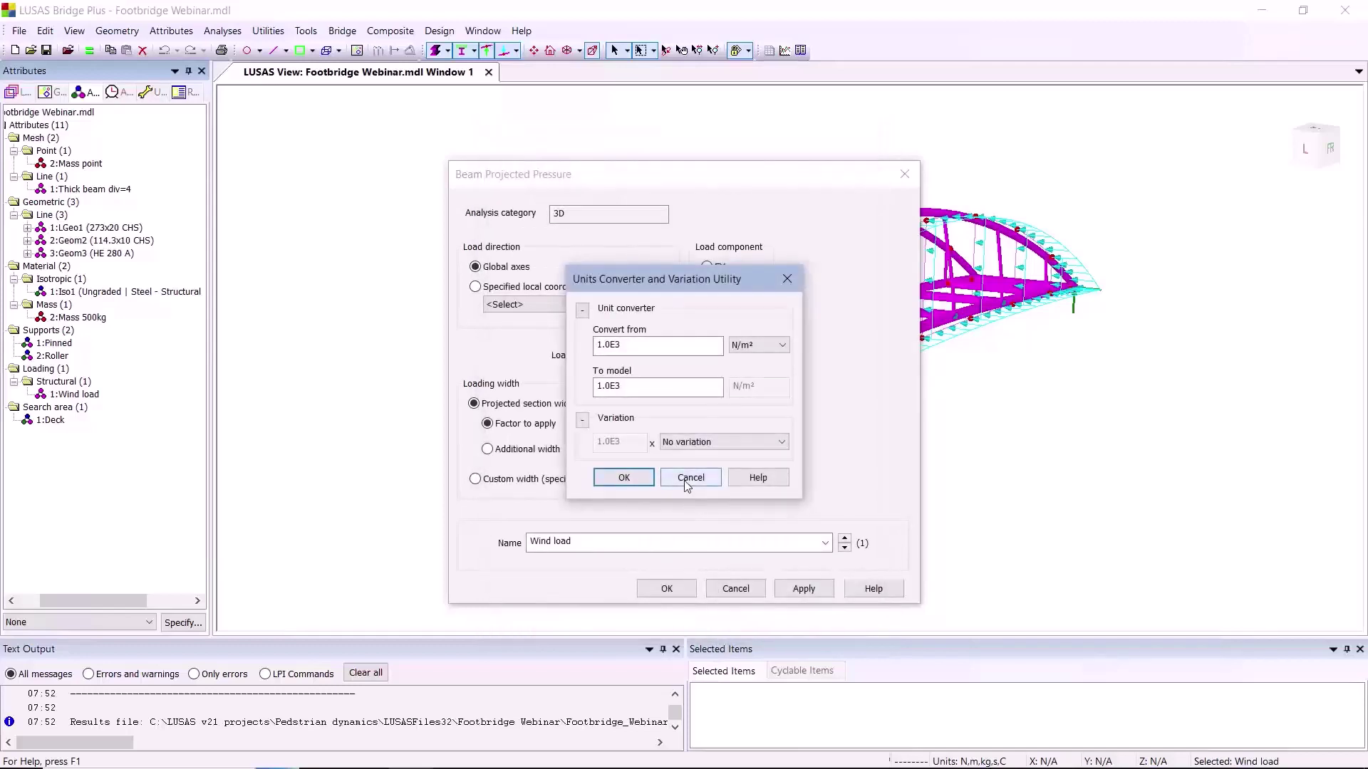
left_click(688, 479)
left_click(728, 591)
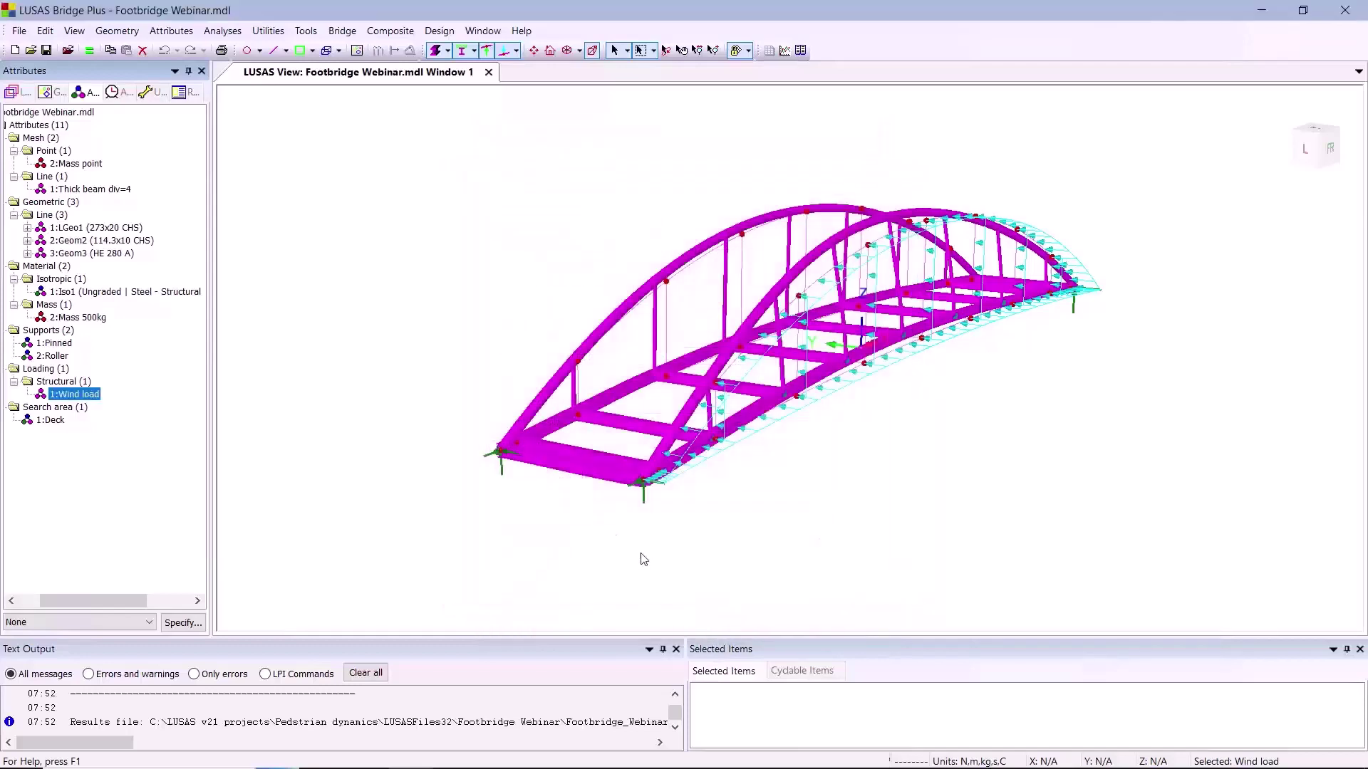
left_click(460, 329)
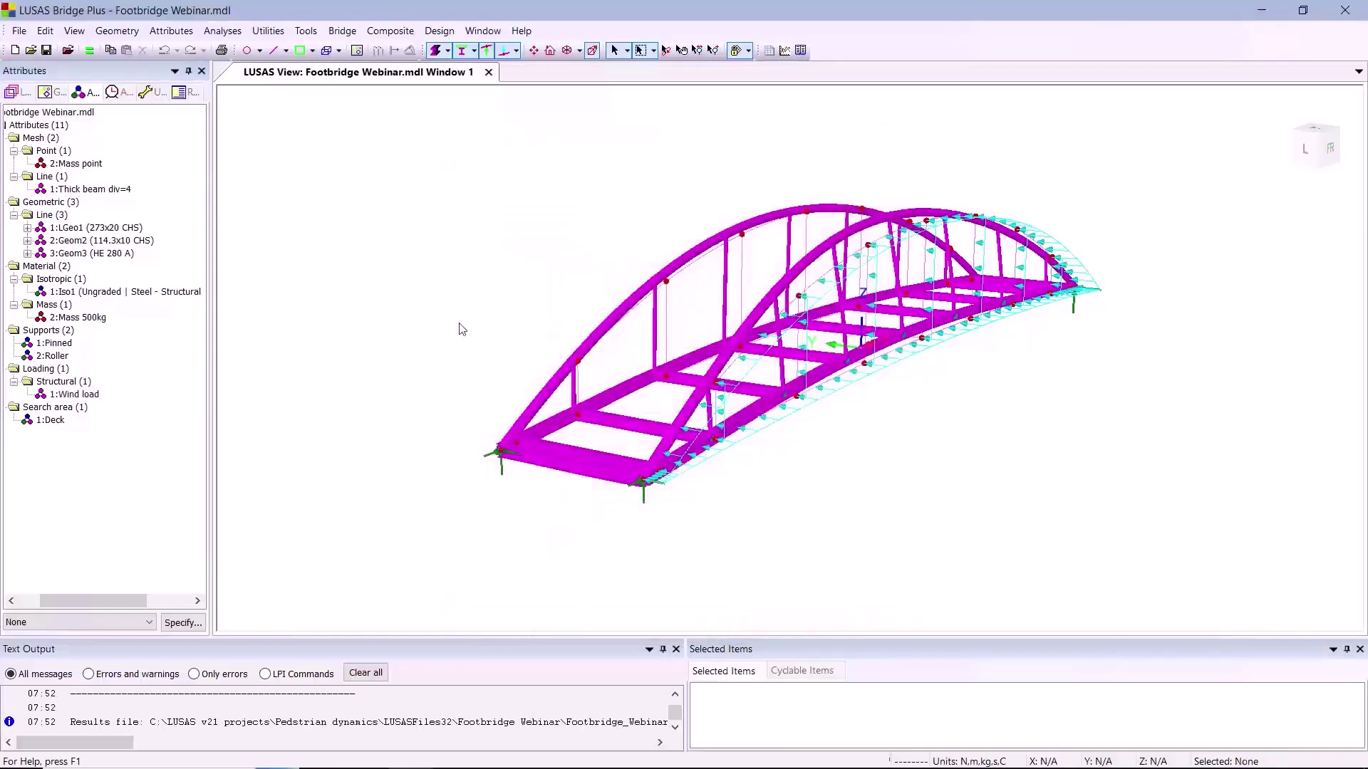
Examine the deformed shapes of eigenvalue modes 1 and 2 from different angles
left_click(111, 91)
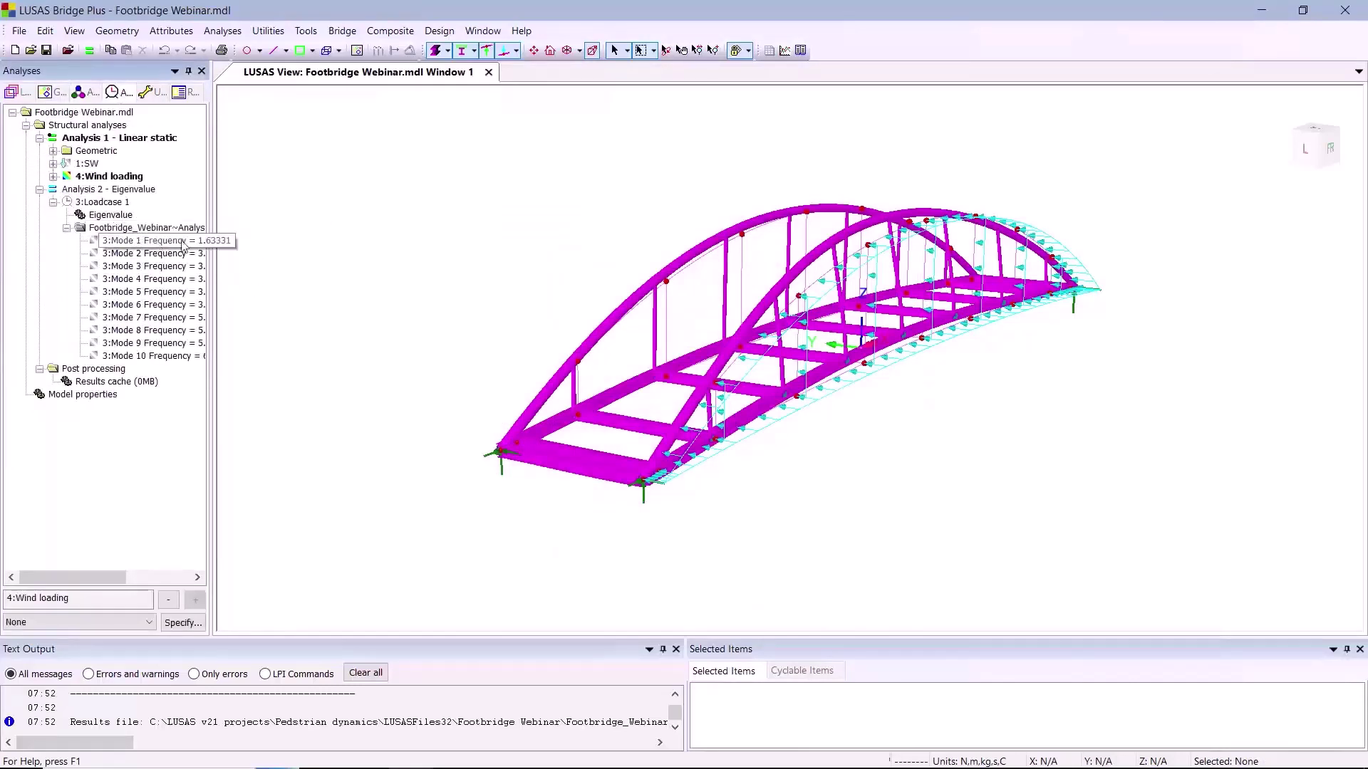
left_click_drag(420, 255, 421, 256)
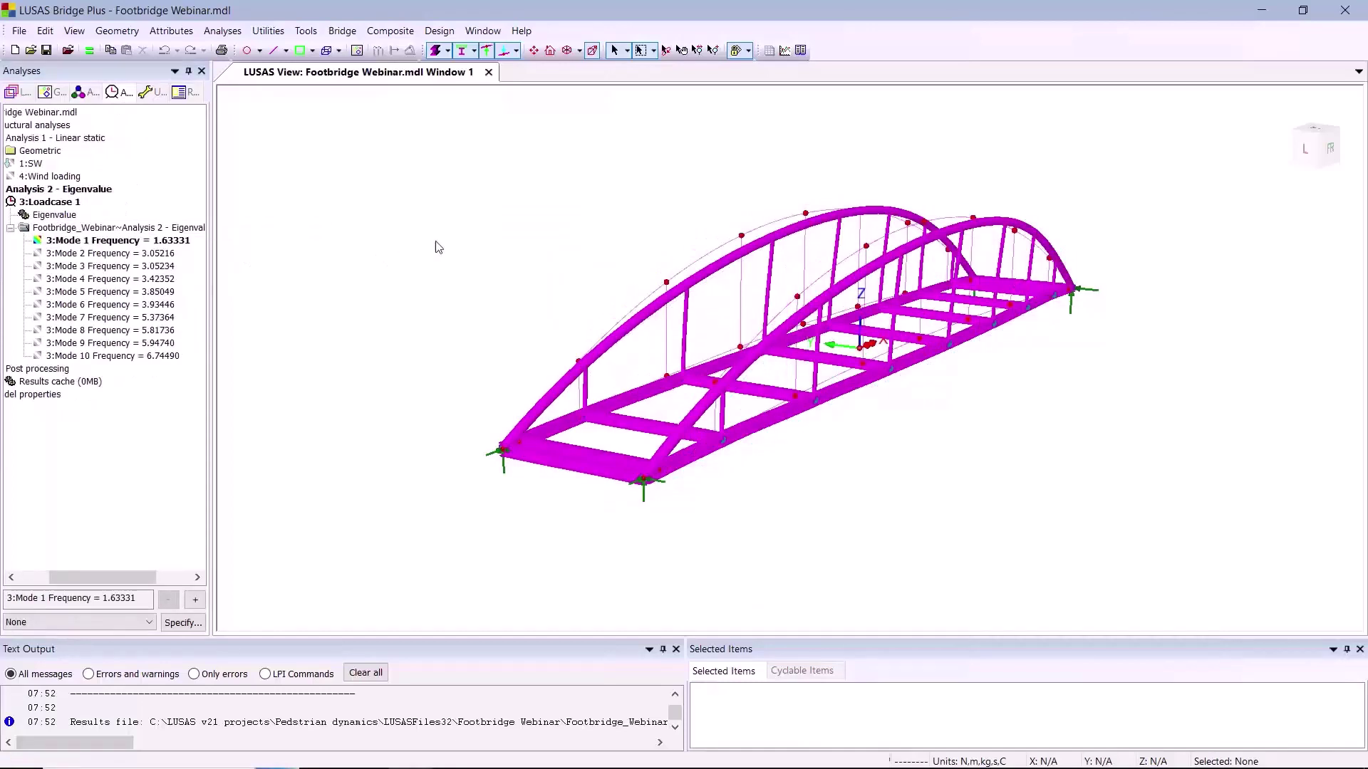
left_click(667, 50)
left_click_drag(716, 429, 768, 385)
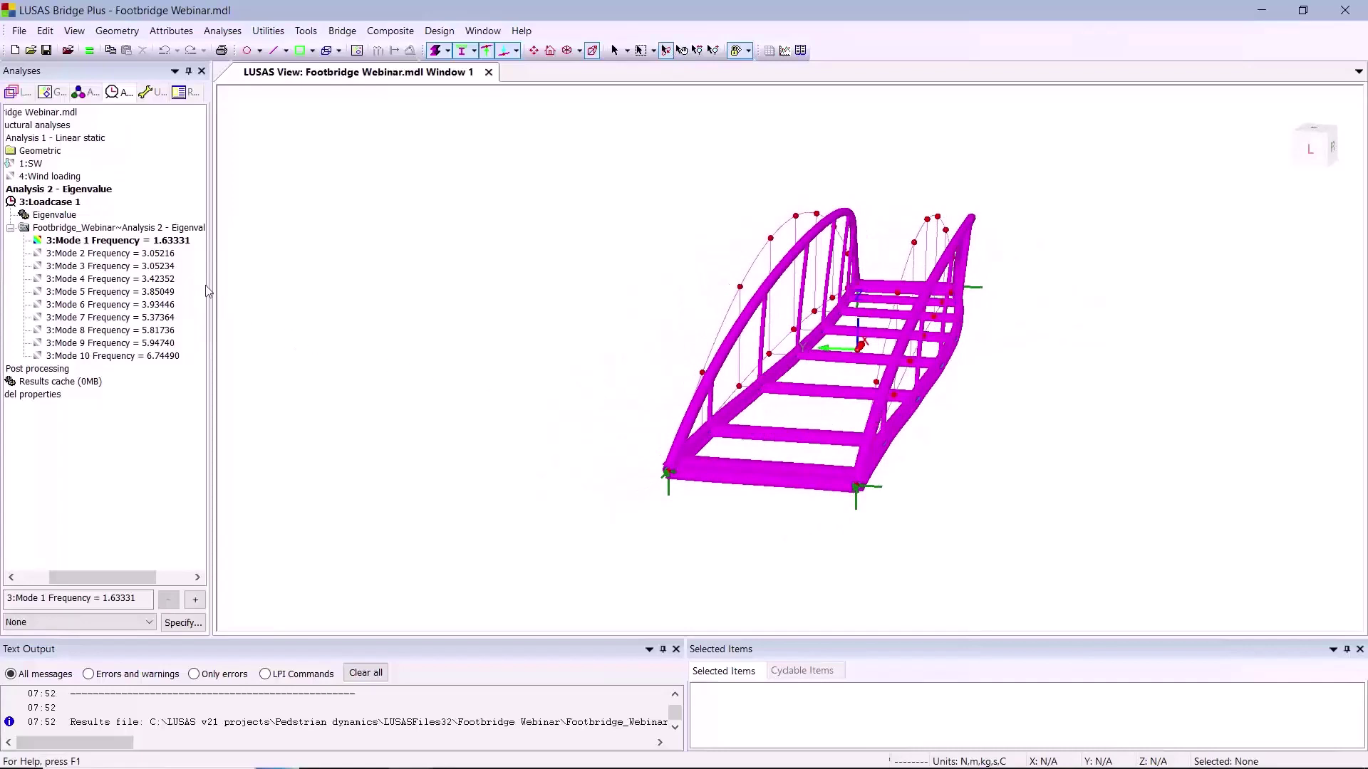
left_click_drag(160, 255, 510, 296)
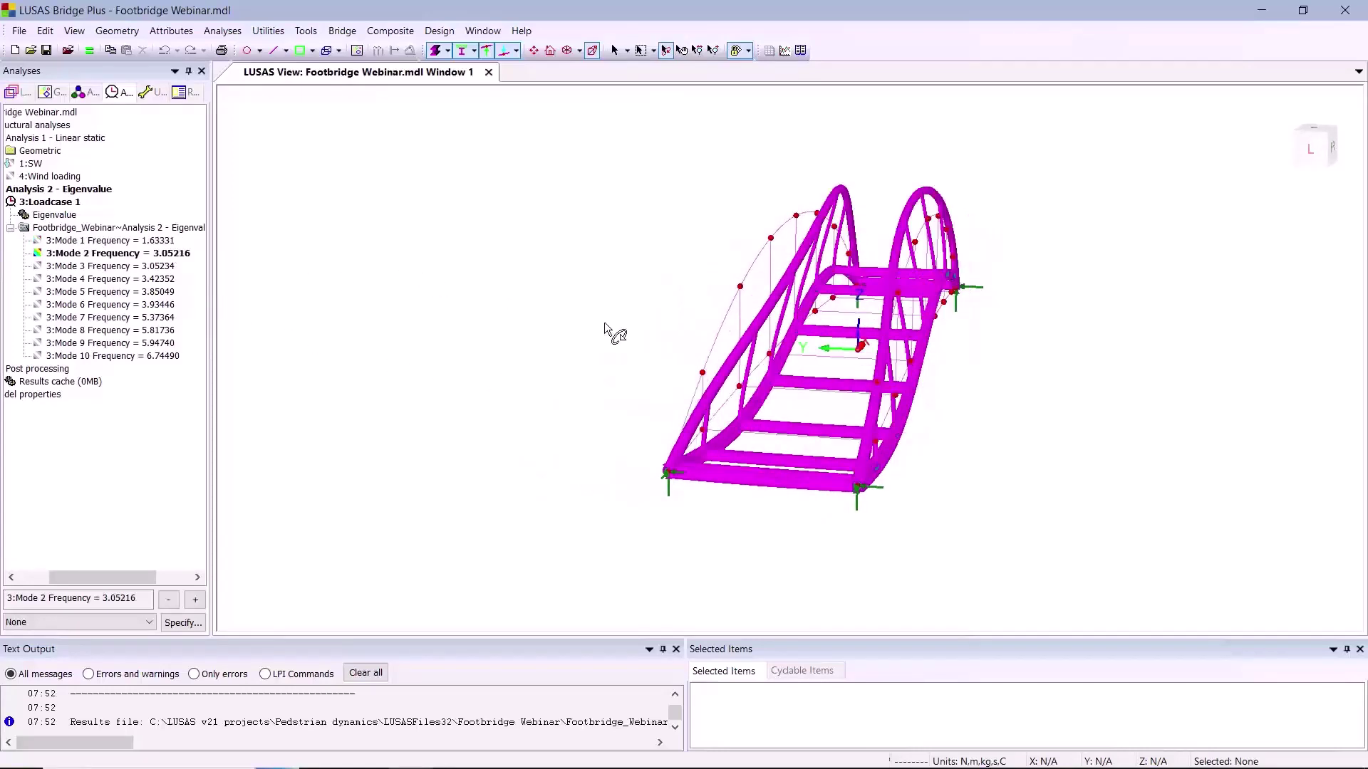
mouse_move(901, 495)
left_mouse_down()
mouse_move(832, 501)
mouse_move(763, 483)
left_mouse_up()
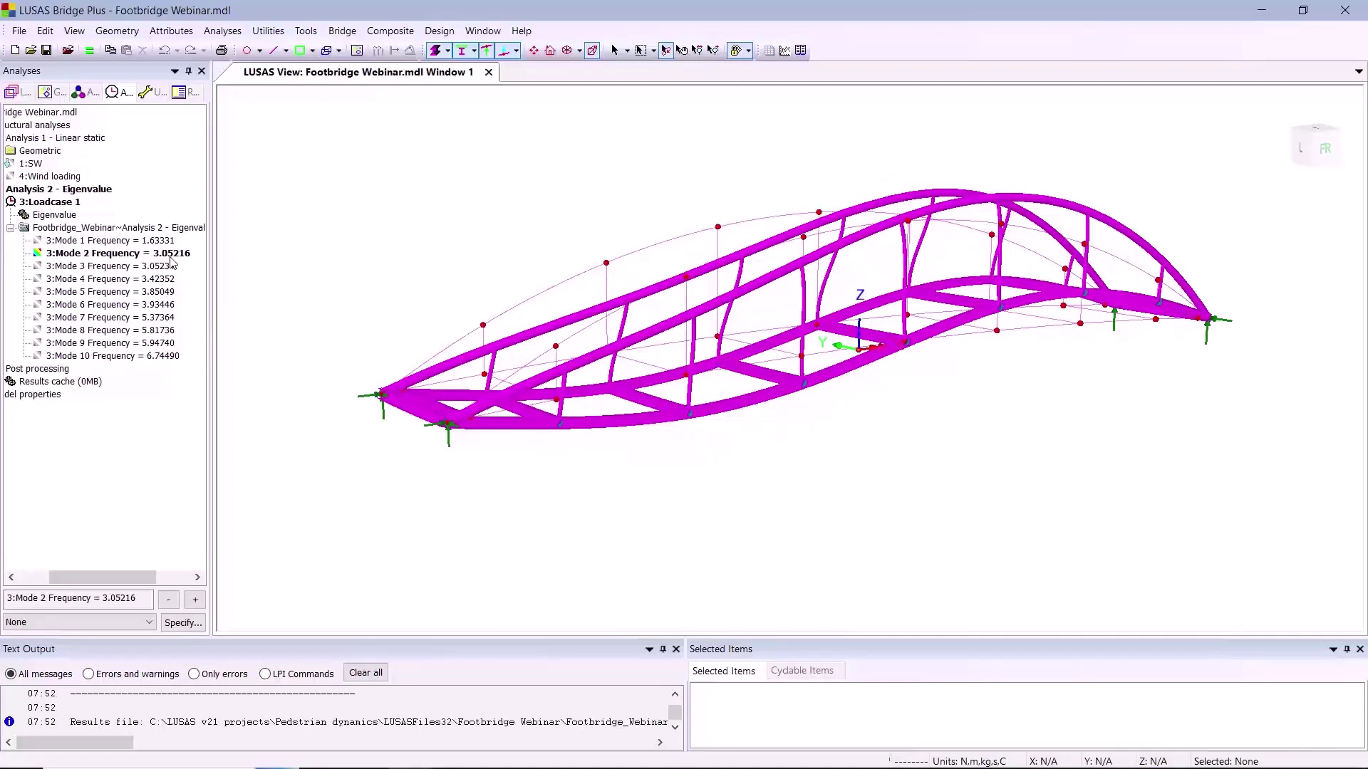
Close the loaded results and draw a line along the deck's centre from X = -17 to X = 17
left_click(734, 51)
left_click(656, 431)
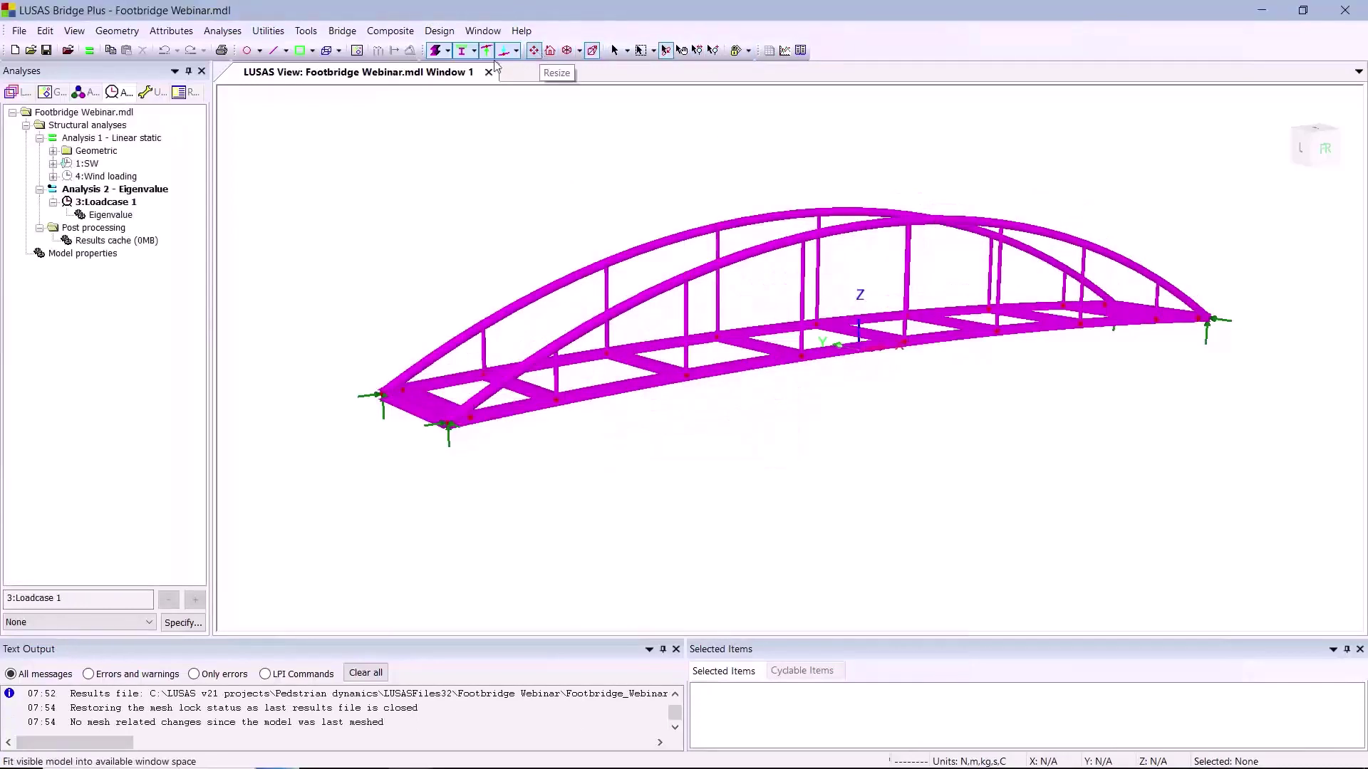
left_click(273, 49)
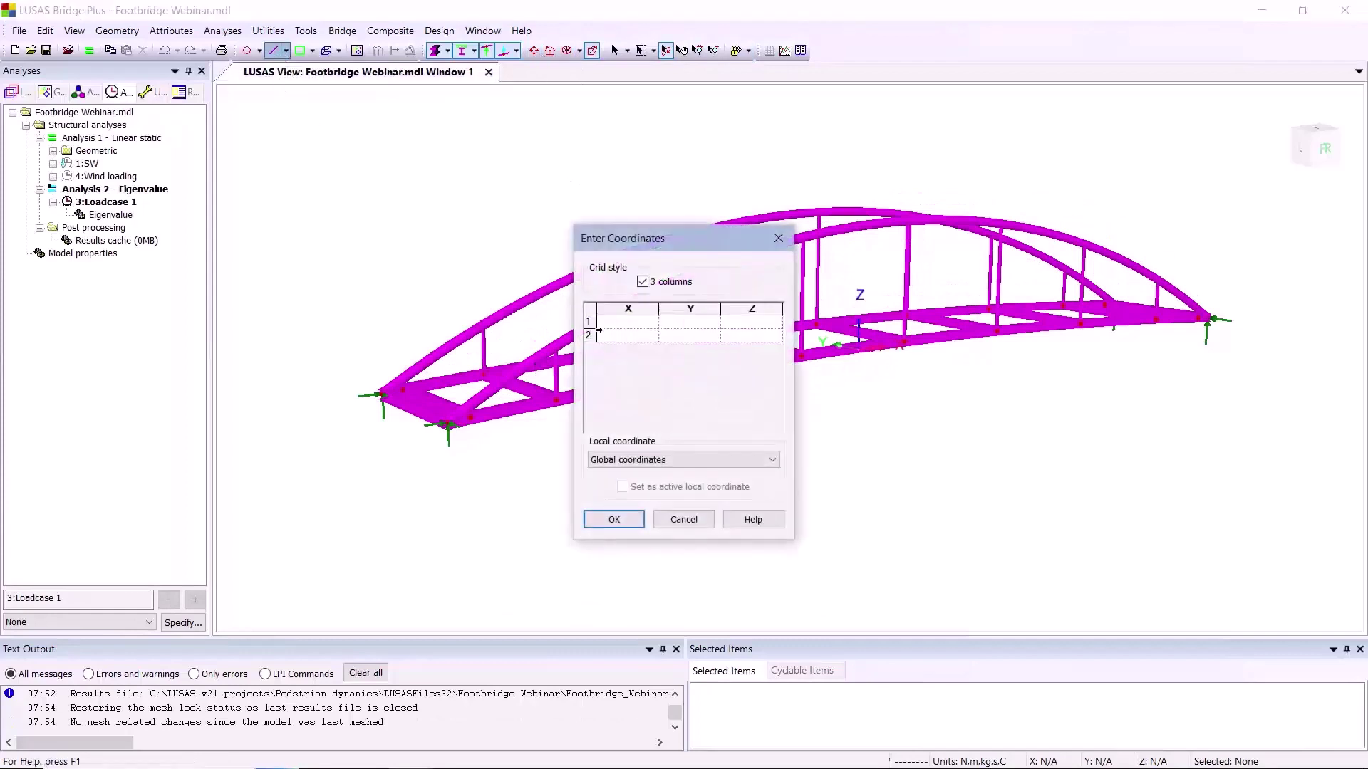
left_click(626, 324)
type("-17")
key("Tab")
left_click(627, 335)
type("17")
key("Tab")
left_click(613, 519)
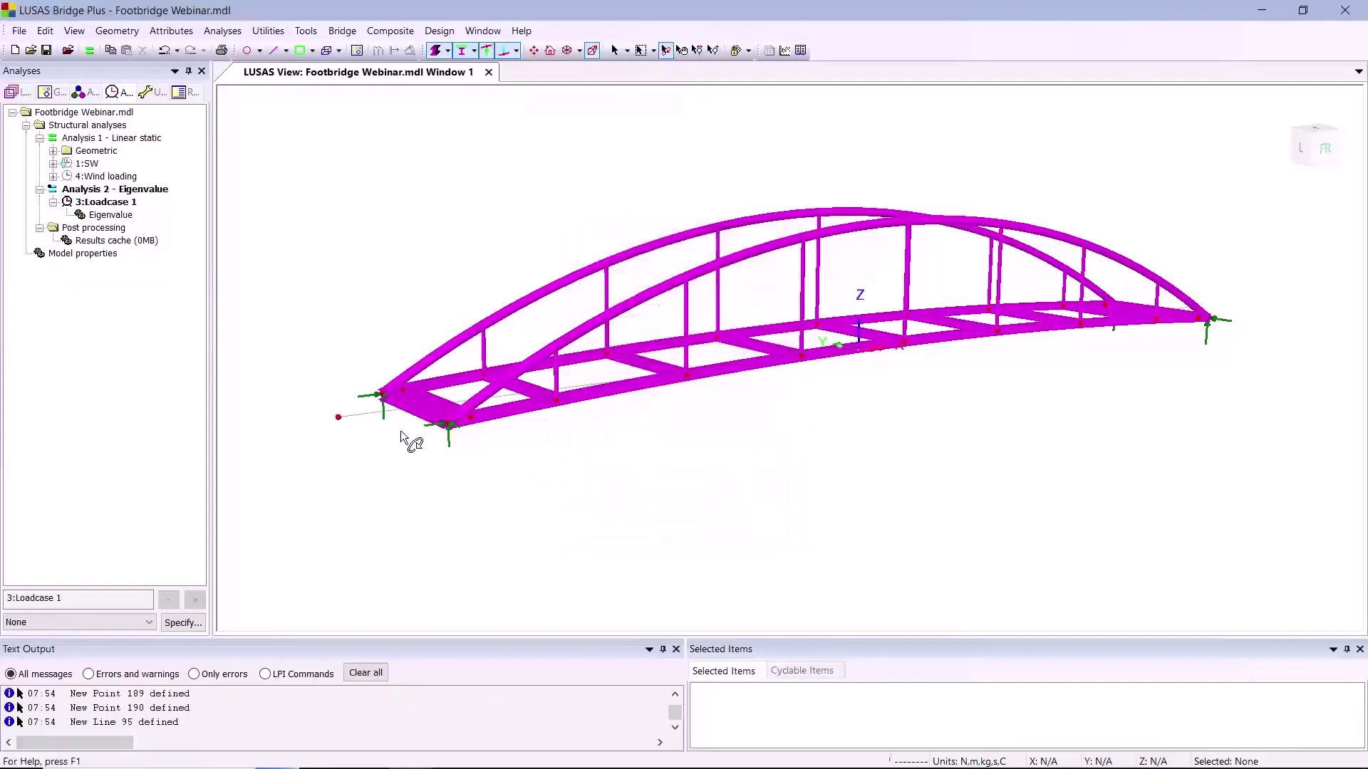
Select the line along the deck's centre and start a Pedestrian Moving Load Analysis with it
left_click(615, 51)
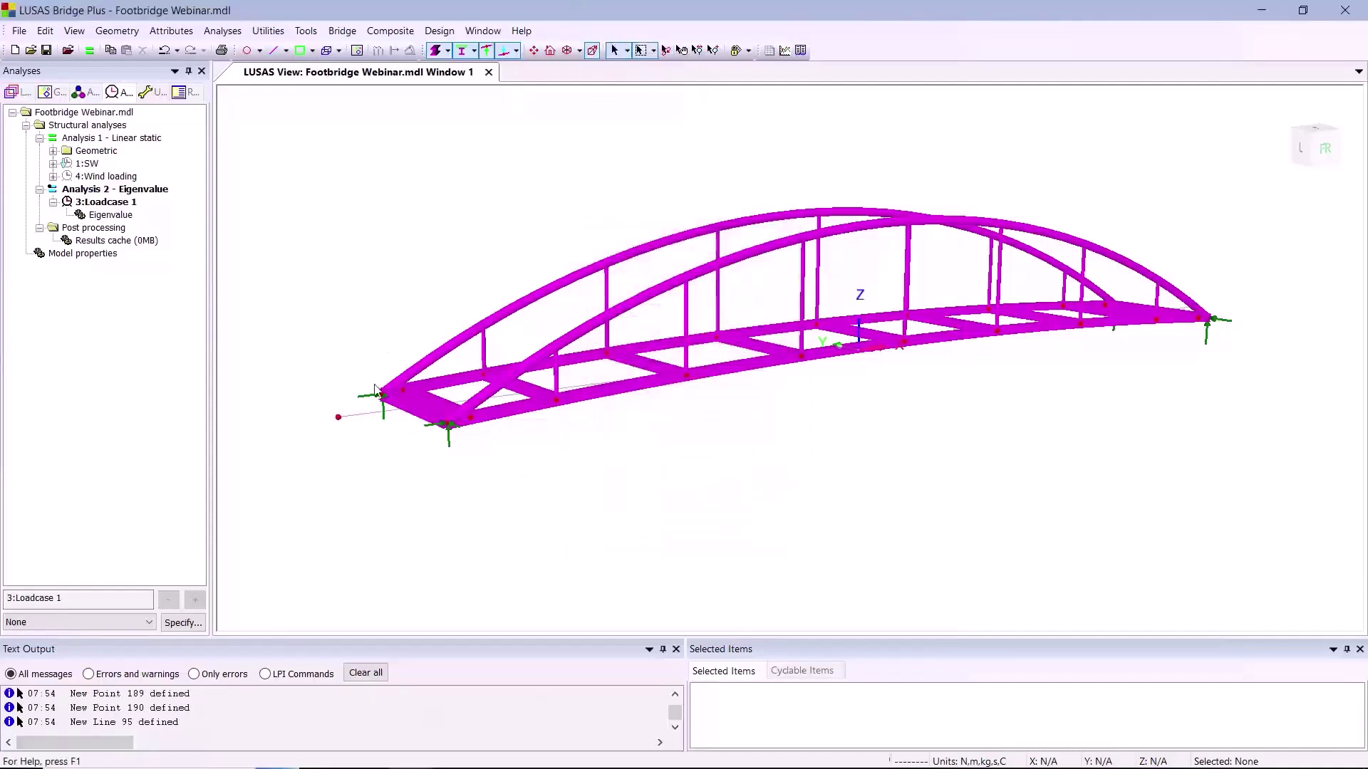
left_click(363, 423)
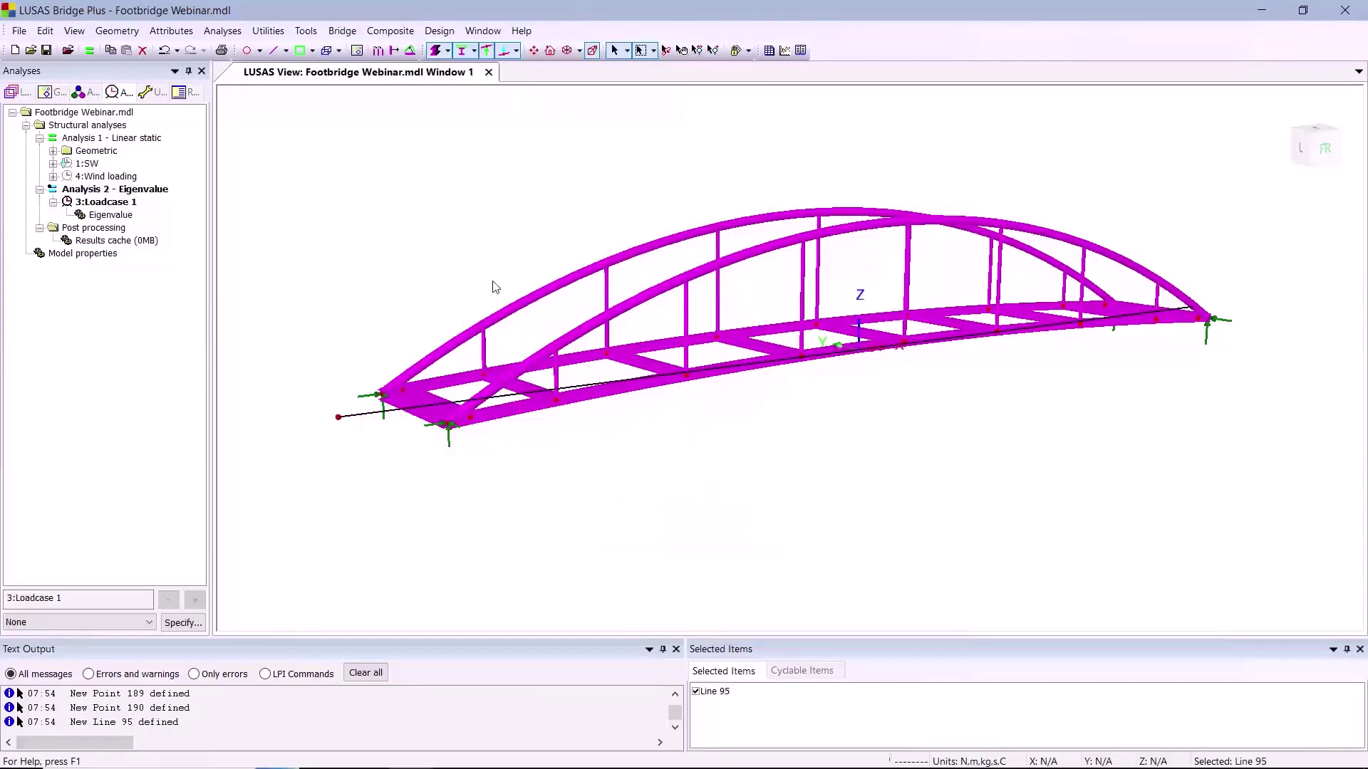
left_click(666, 50)
left_click_drag(682, 357, 733, 402)
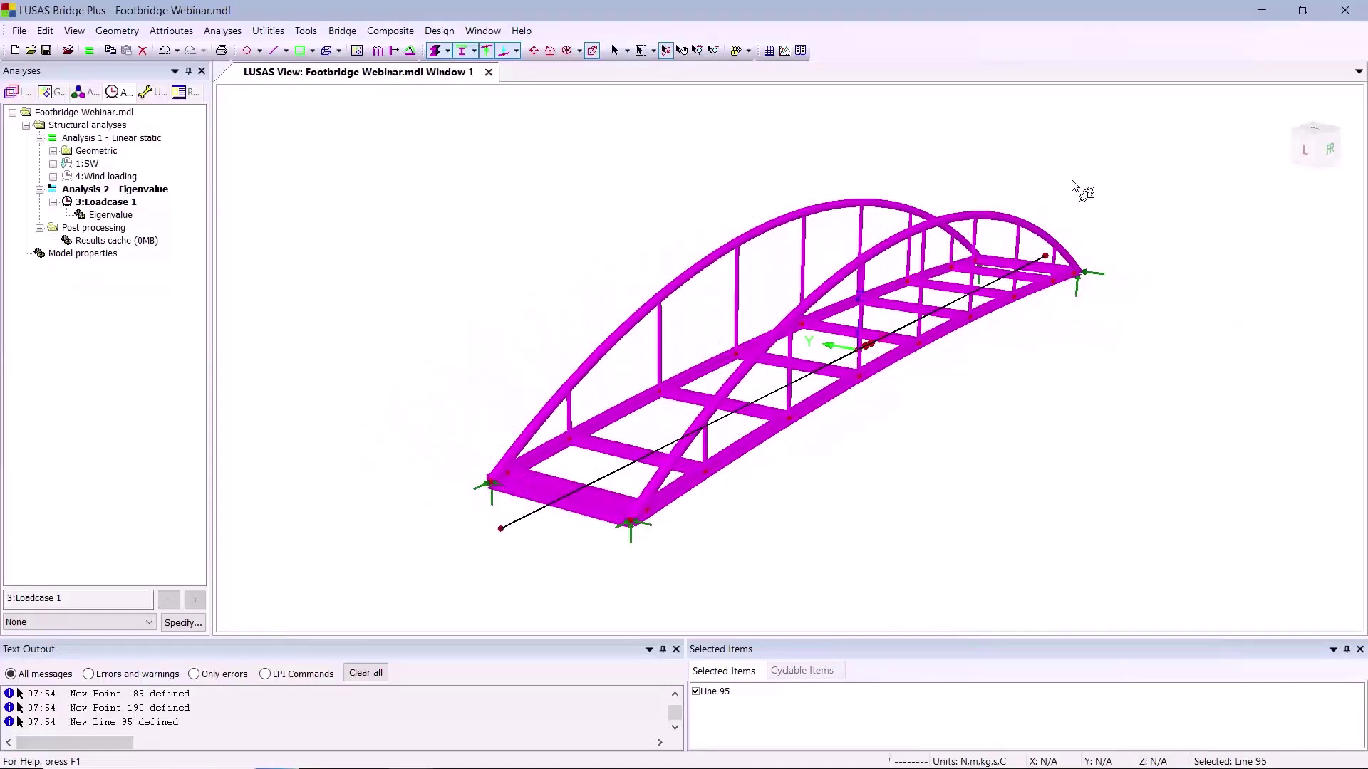
left_click(615, 50)
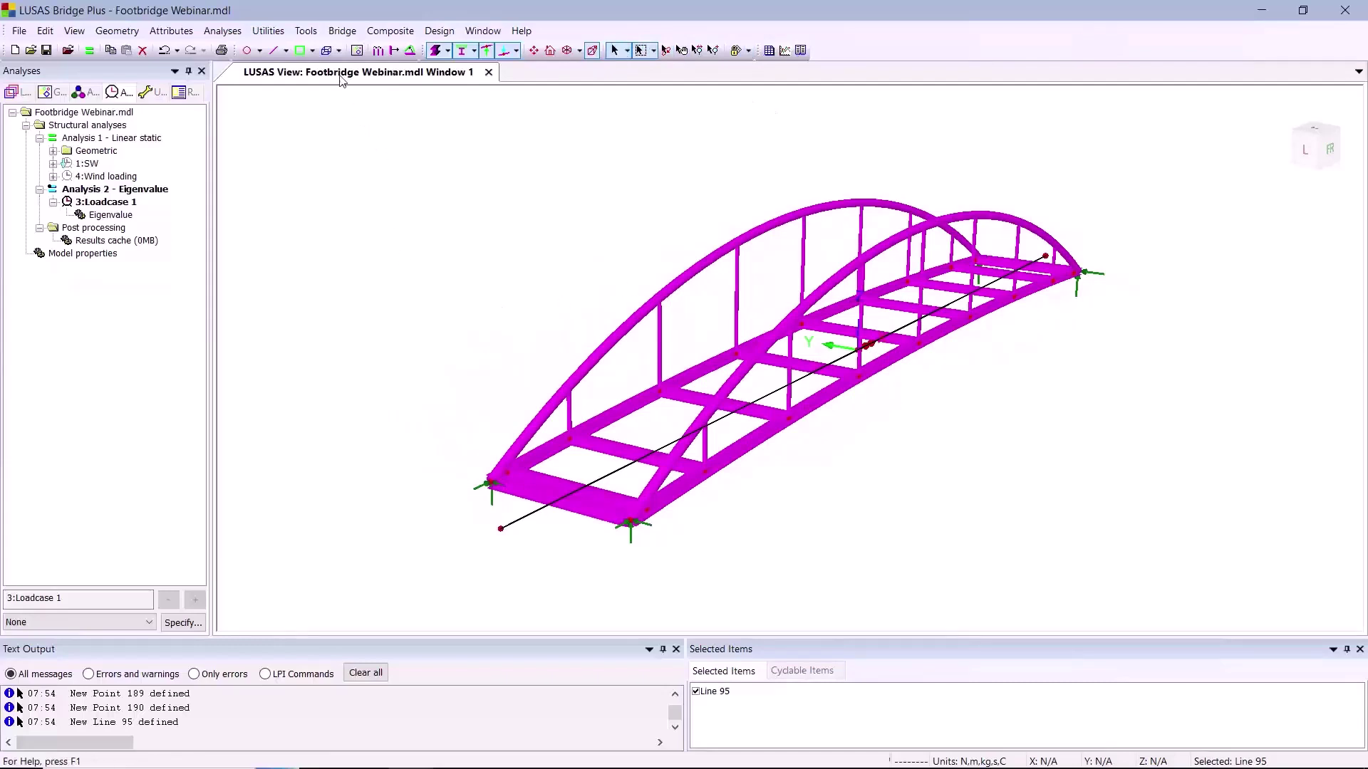
left_click(343, 31)
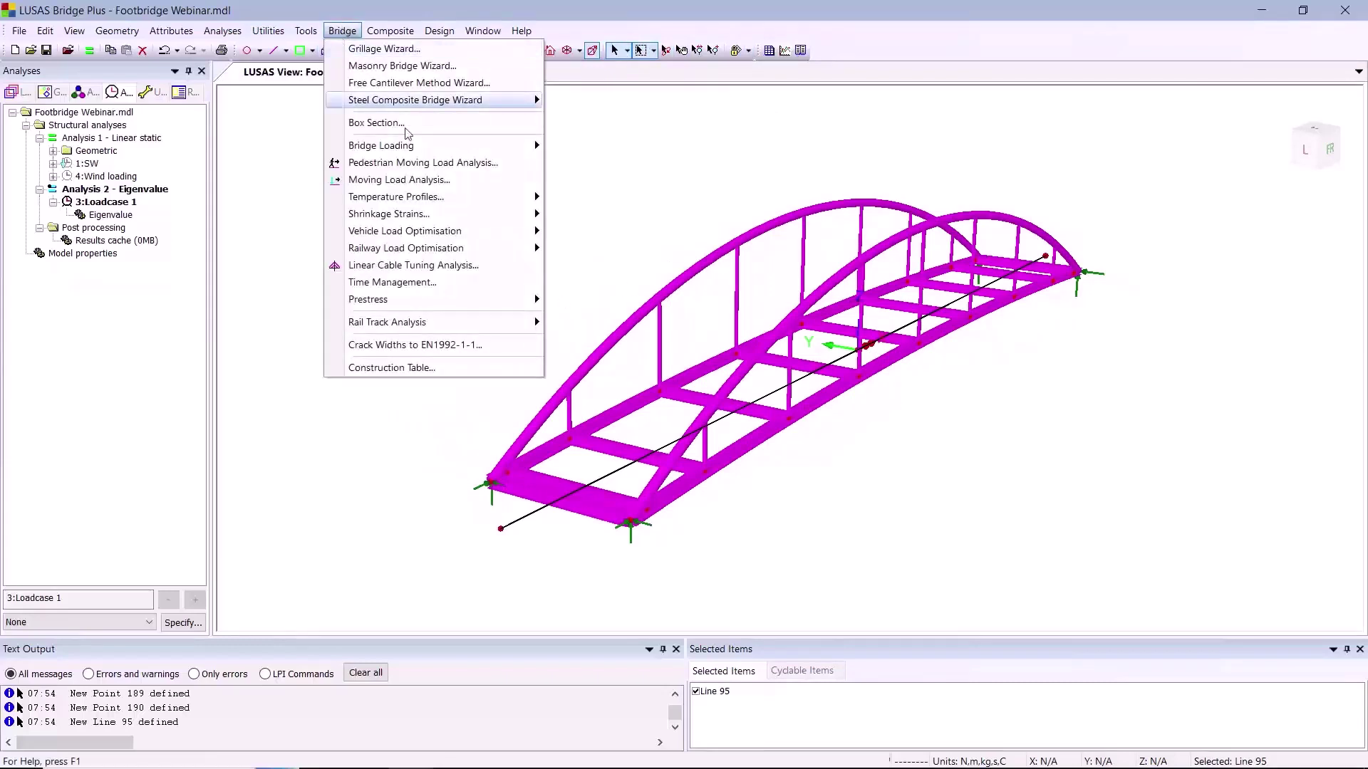
left_click(480, 163)
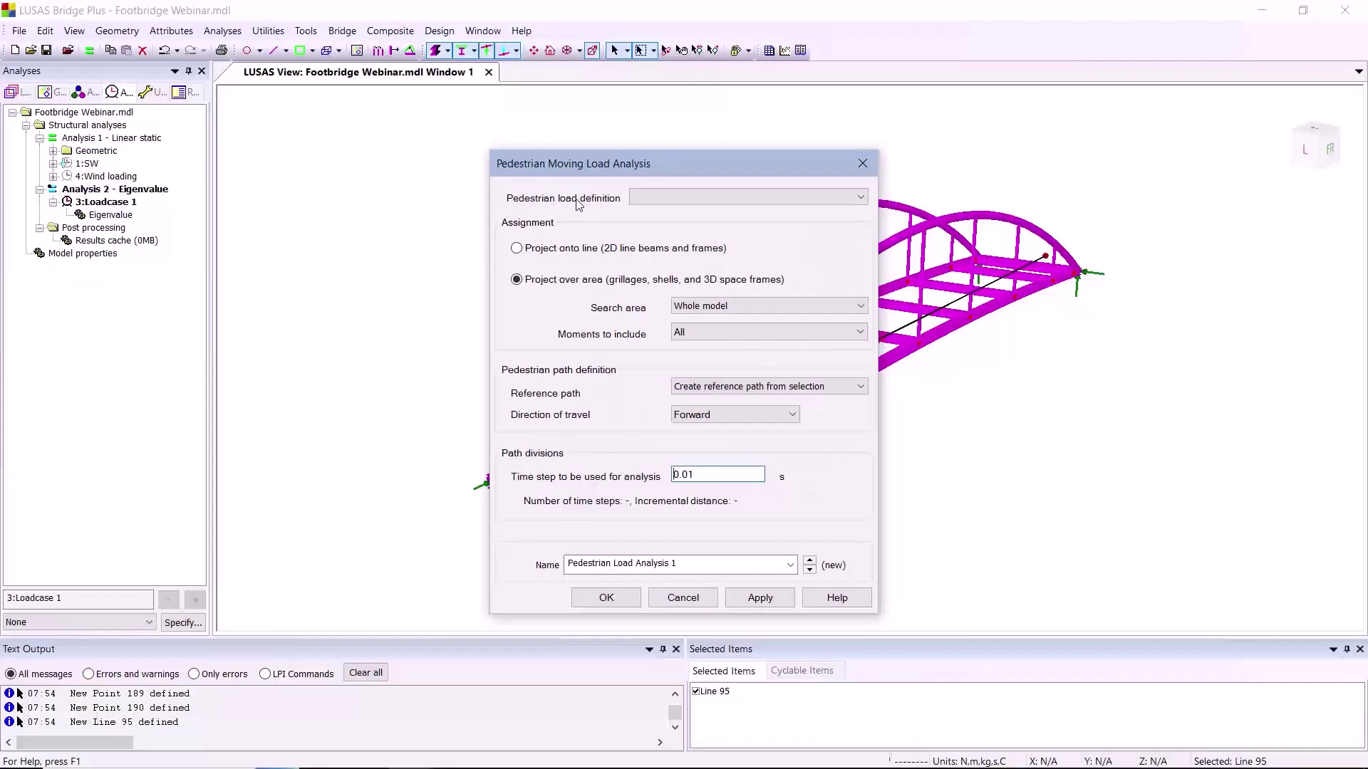
Create a new pedestrian load definition to EN 1991-2:2003 | UK:2008 and 2020 with Jogging as the pedestrian activity
left_click(788, 198)
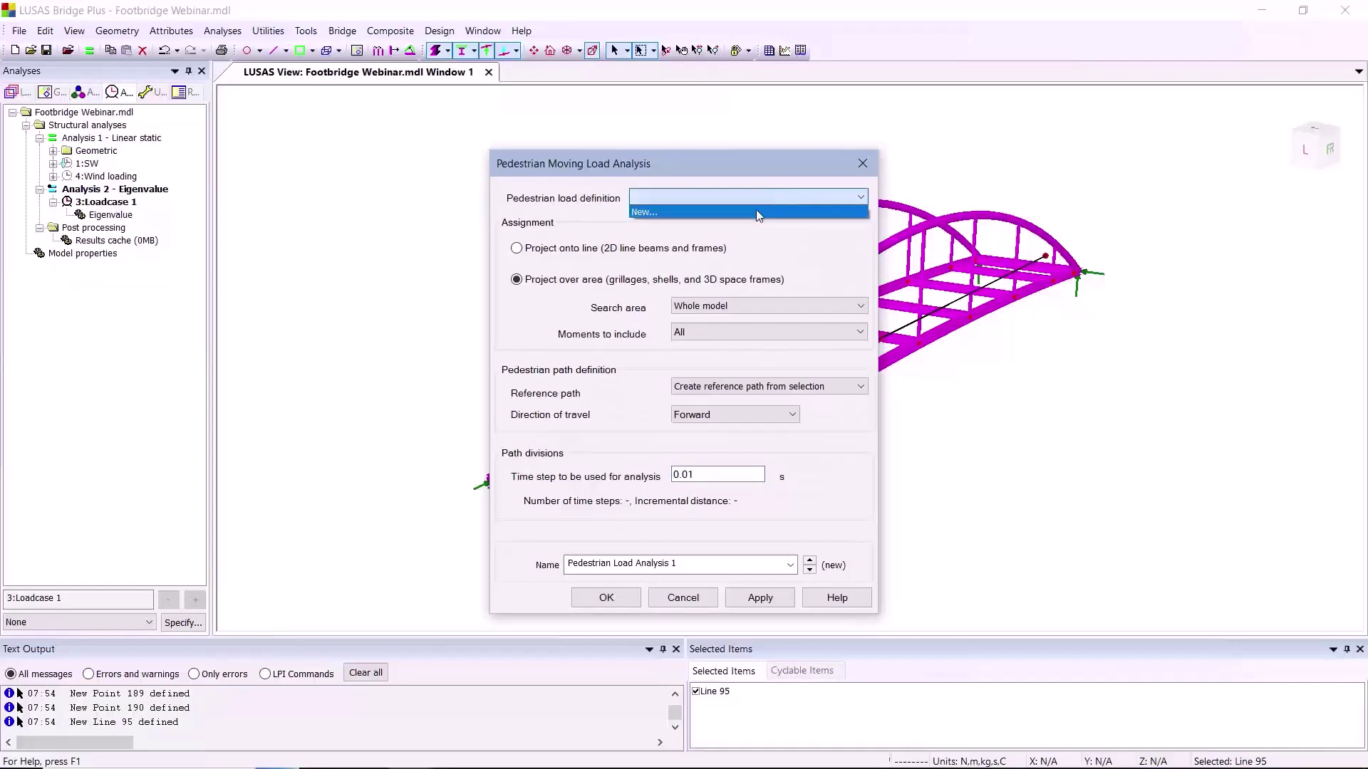
left_click(755, 211)
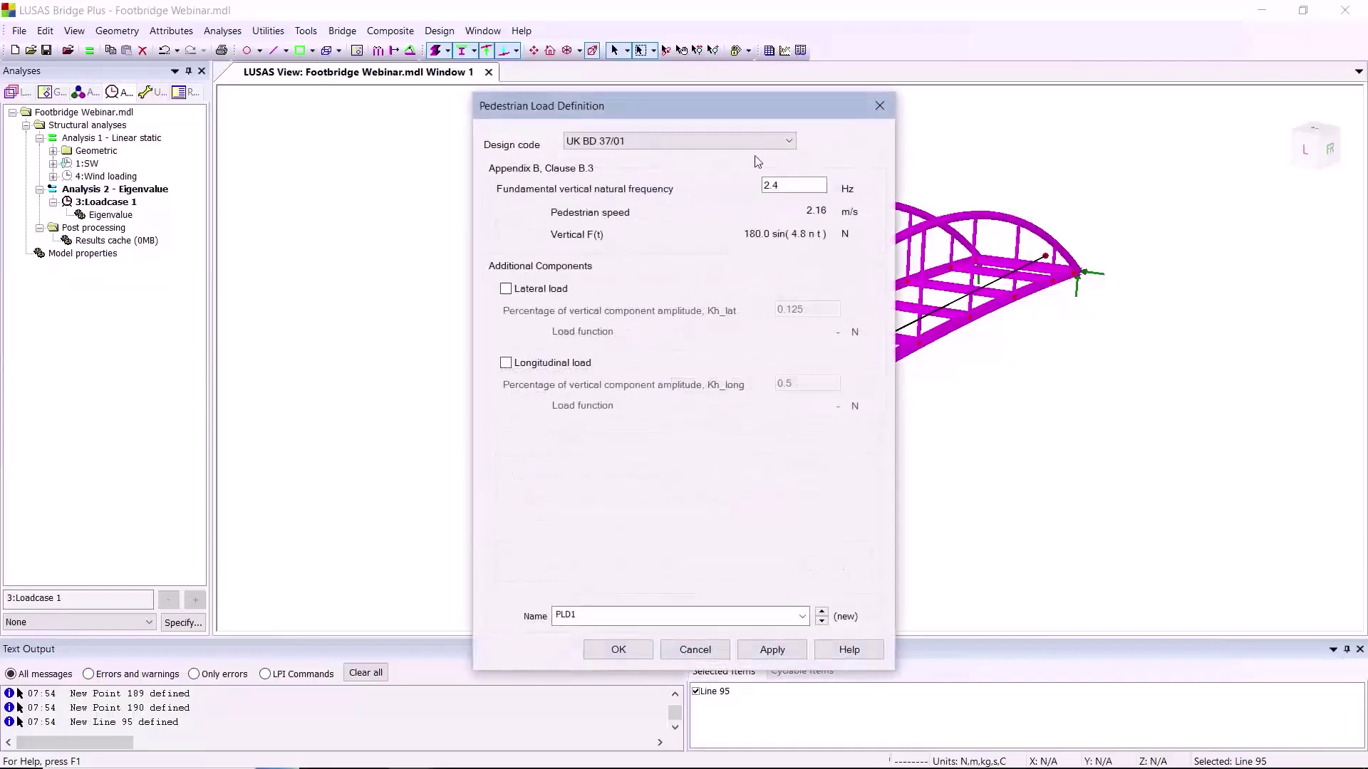
left_click(763, 146)
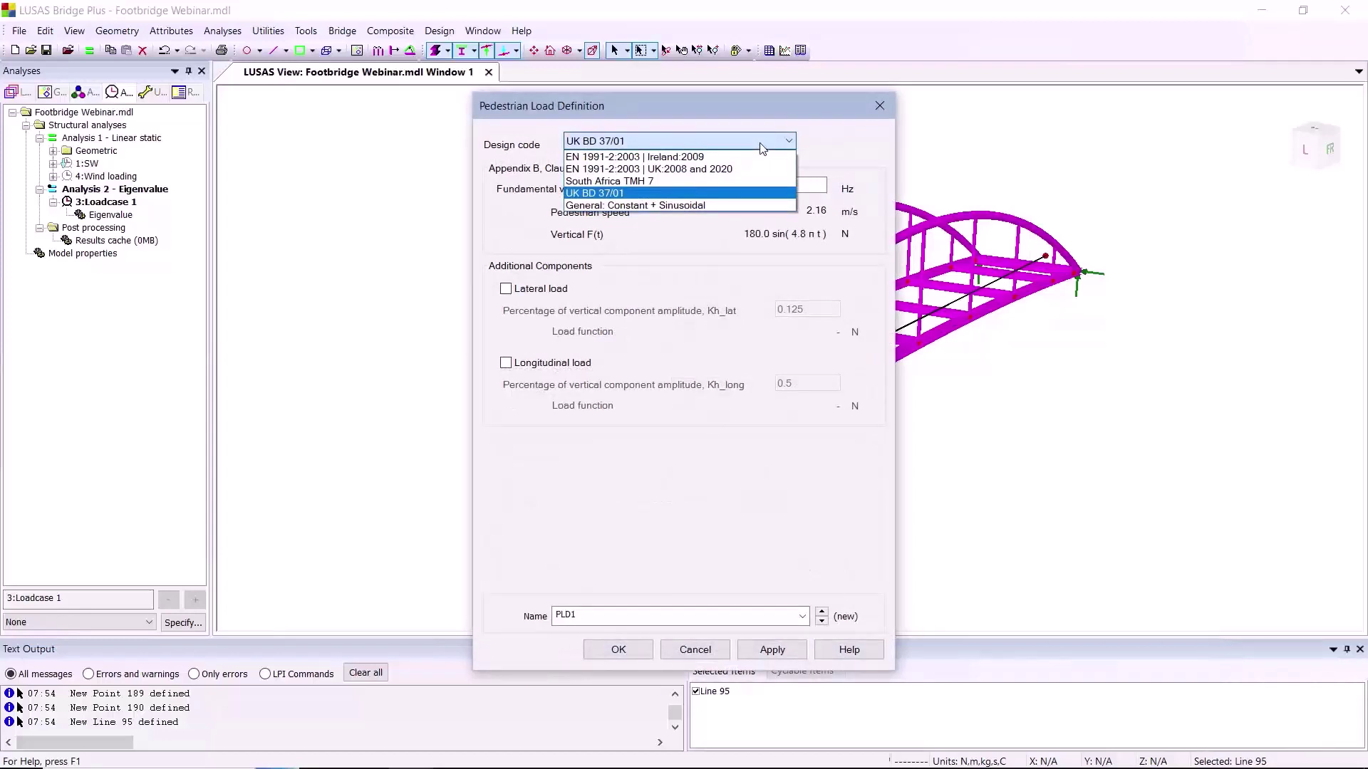
left_click(734, 176)
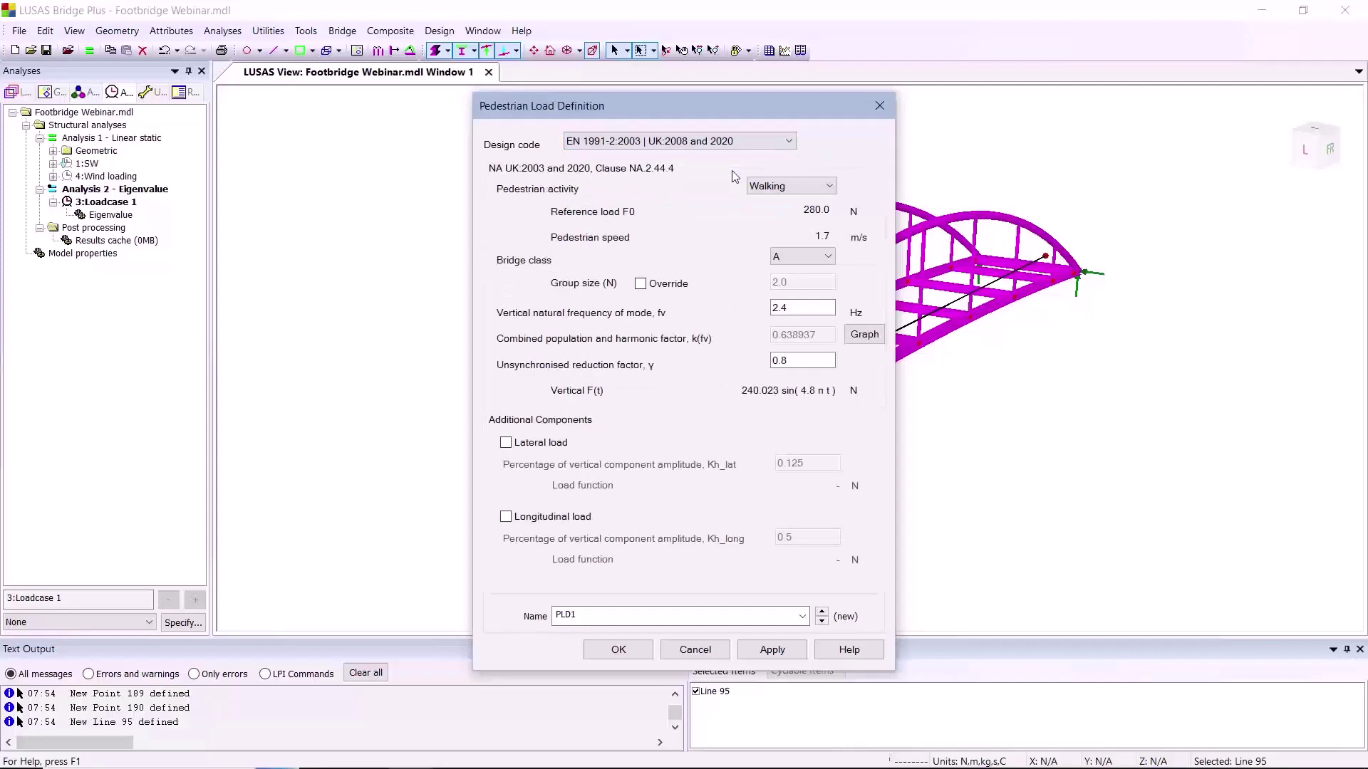
left_click(823, 187)
left_click(784, 208)
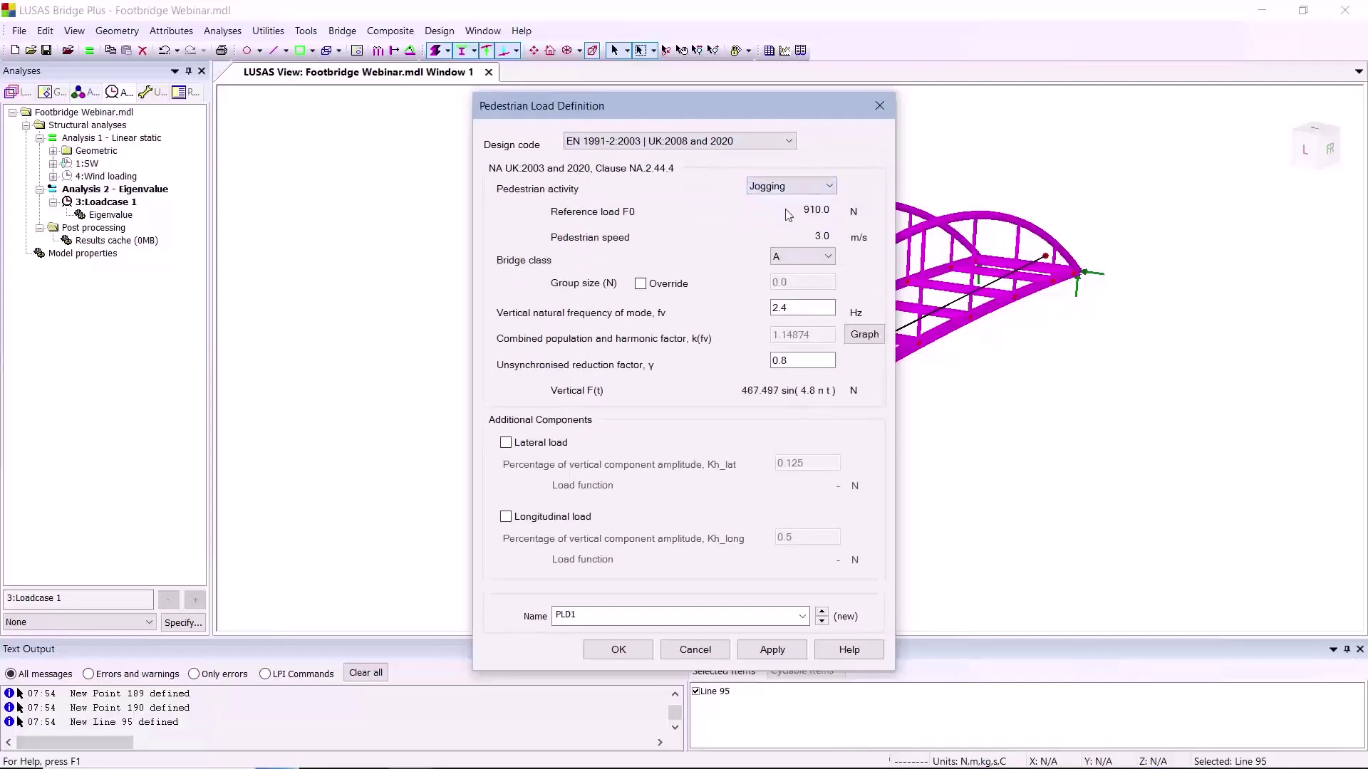
Set the load definition's bridge class to C and the vertical natural frequency of mode to 3.05 Hz
left_click(823, 258)
left_click(801, 298)
left_click_drag(798, 308, 721, 310)
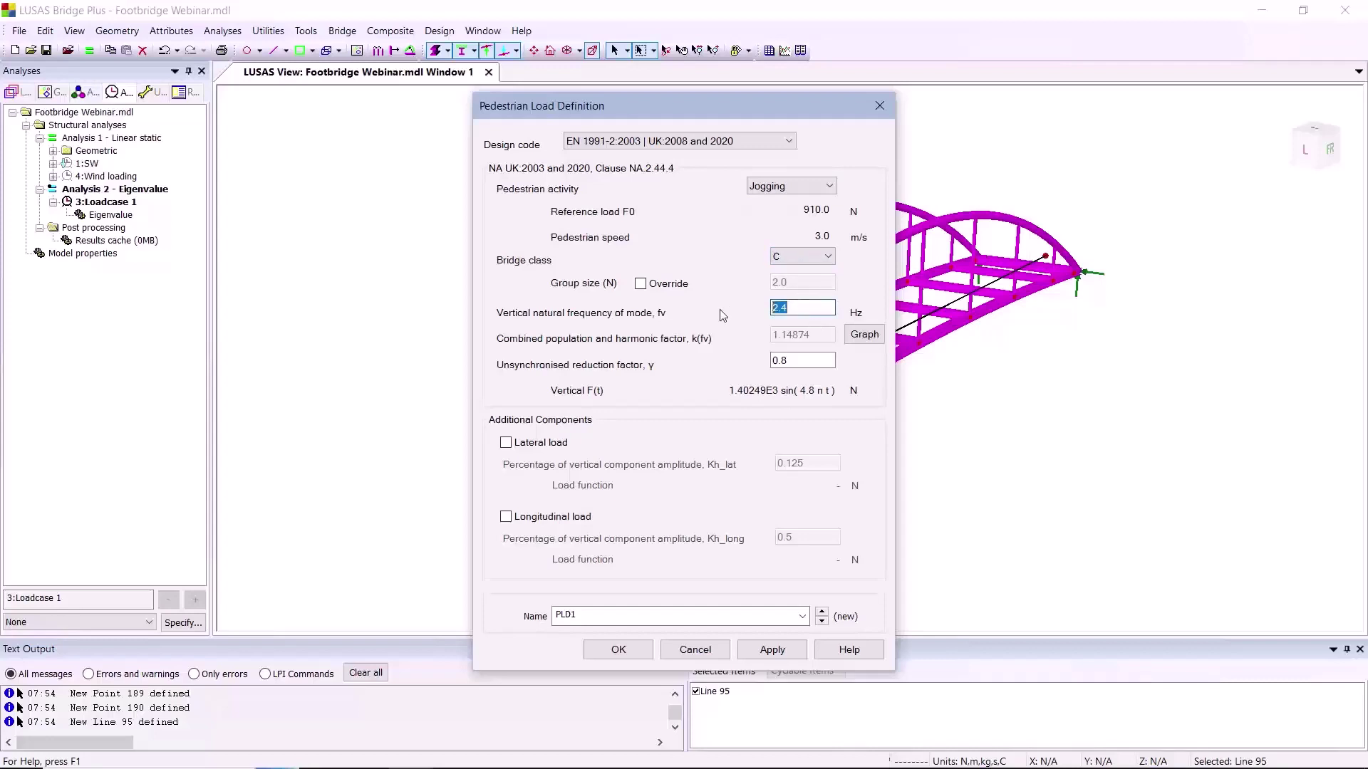
type("3.05")
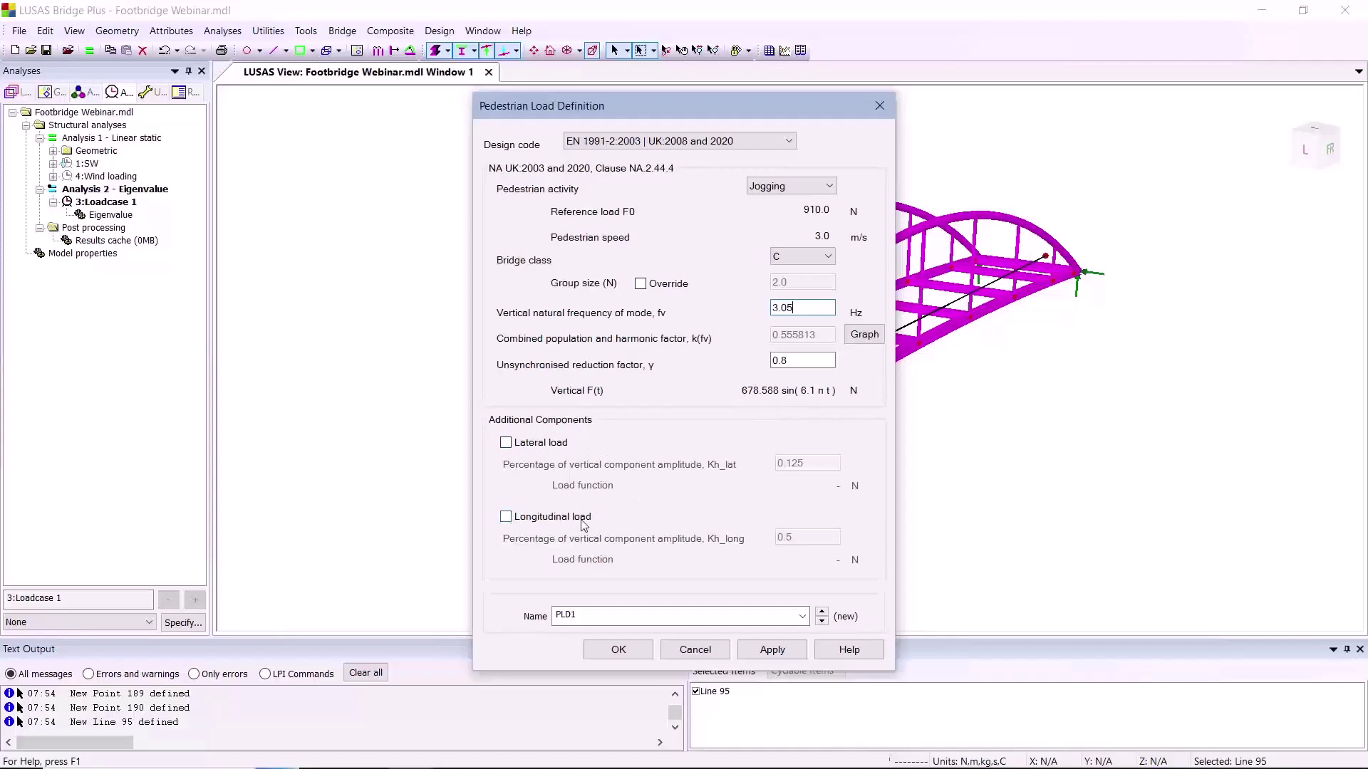
Include the lateral load component and save the load definition as "Pedestrain definition"
left_click(506, 444)
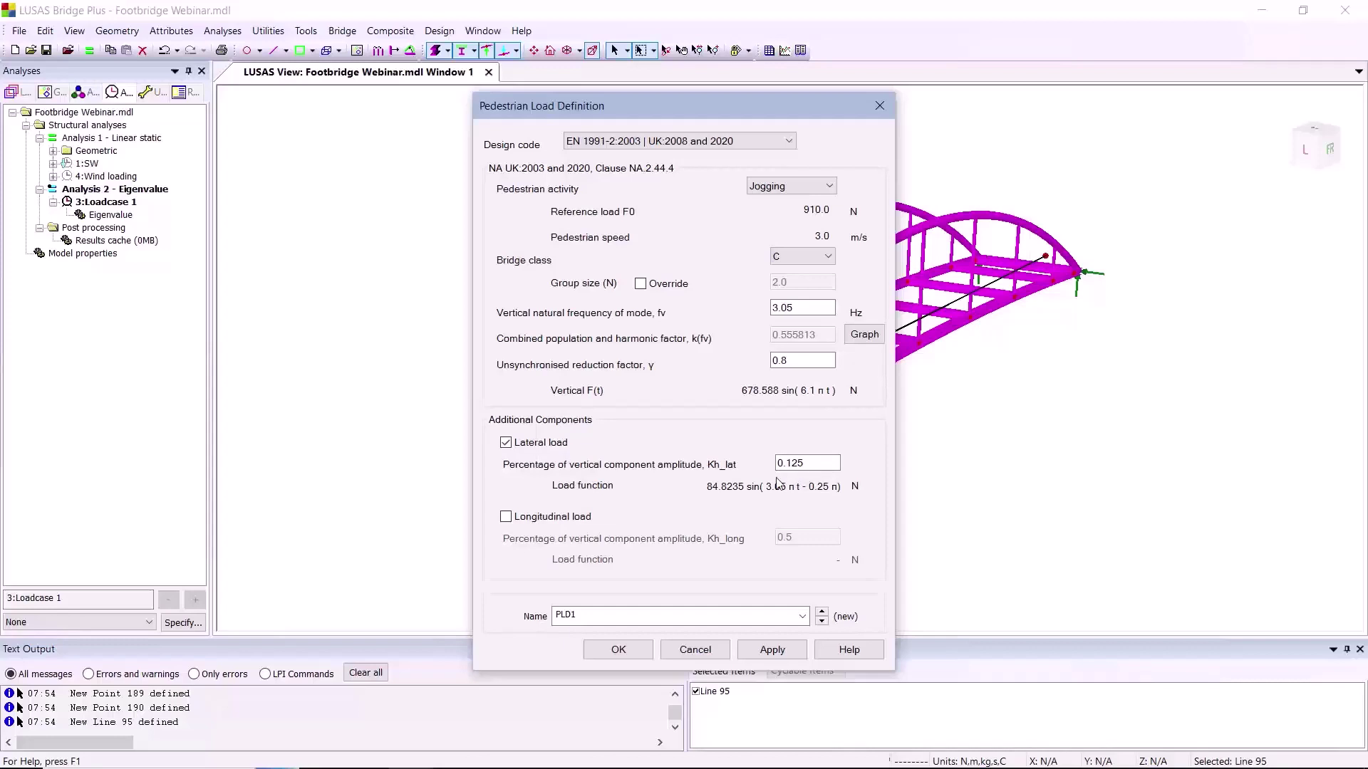
double_click(624, 617)
type("Pedestrain definition")
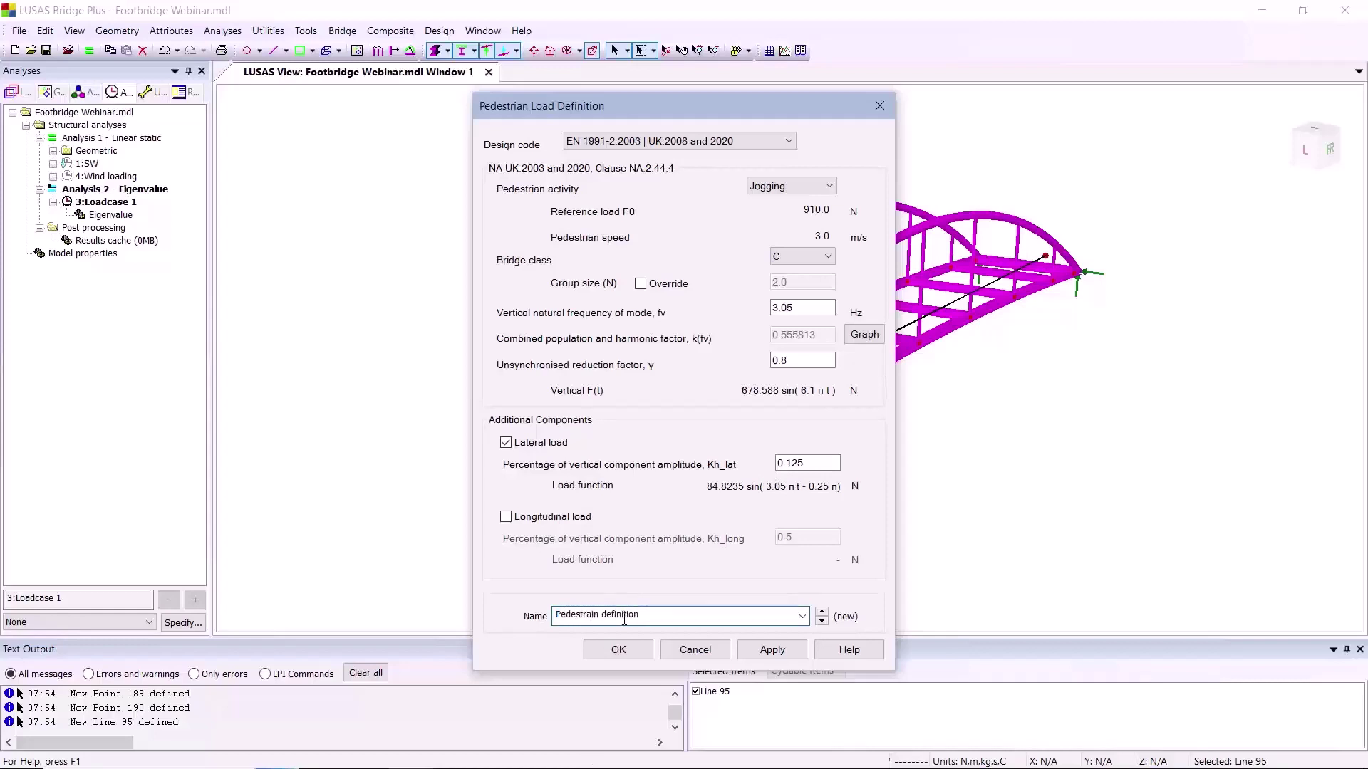
left_click(619, 650)
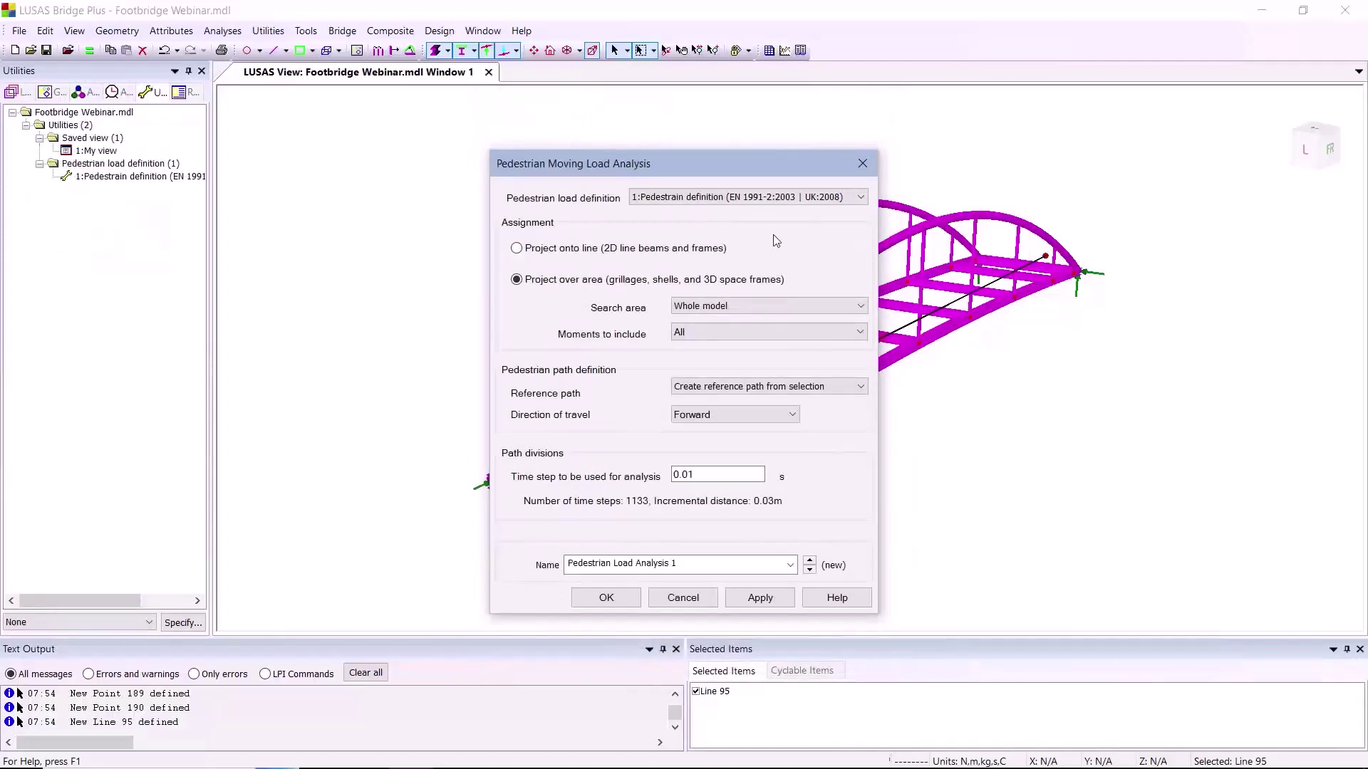
Create the pedestrian moving load analysis over the Deck search area with a time step of 0.005 s
left_click(820, 308)
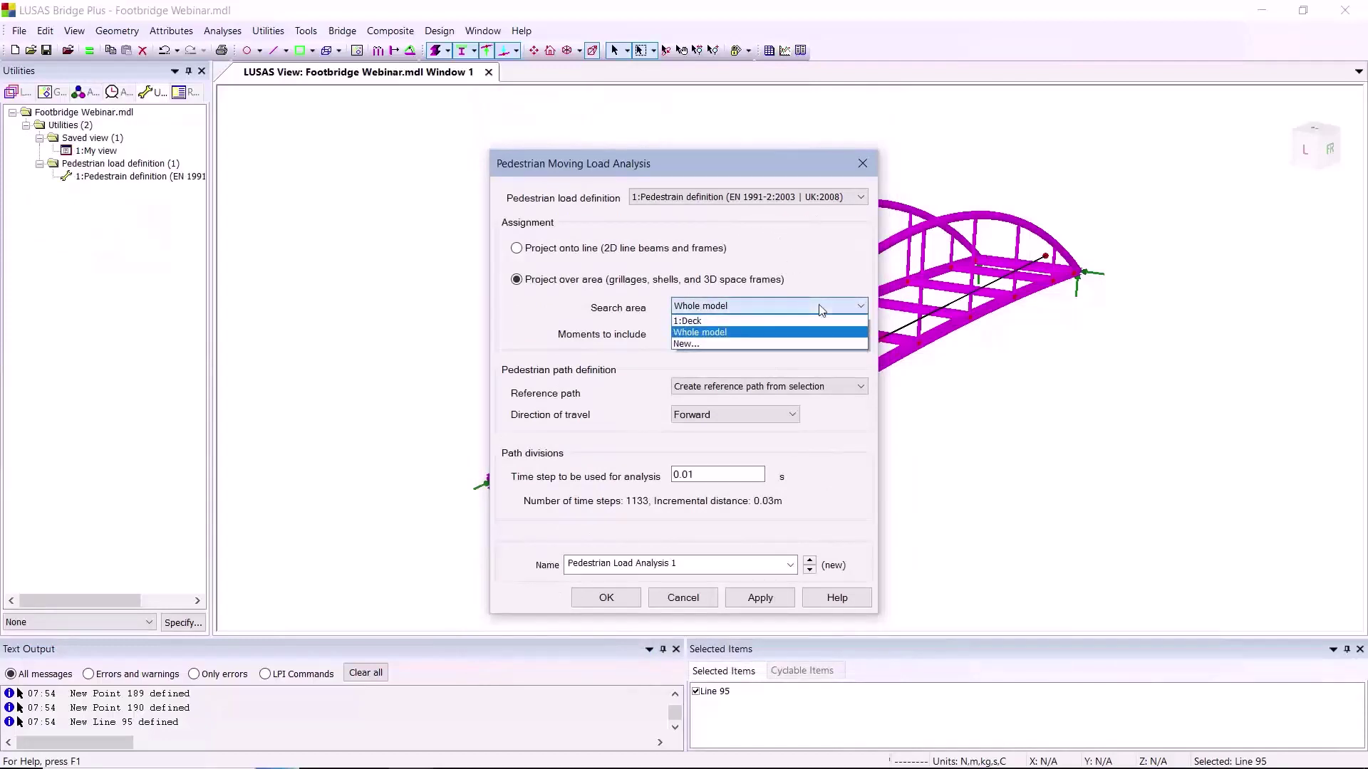
left_click(798, 322)
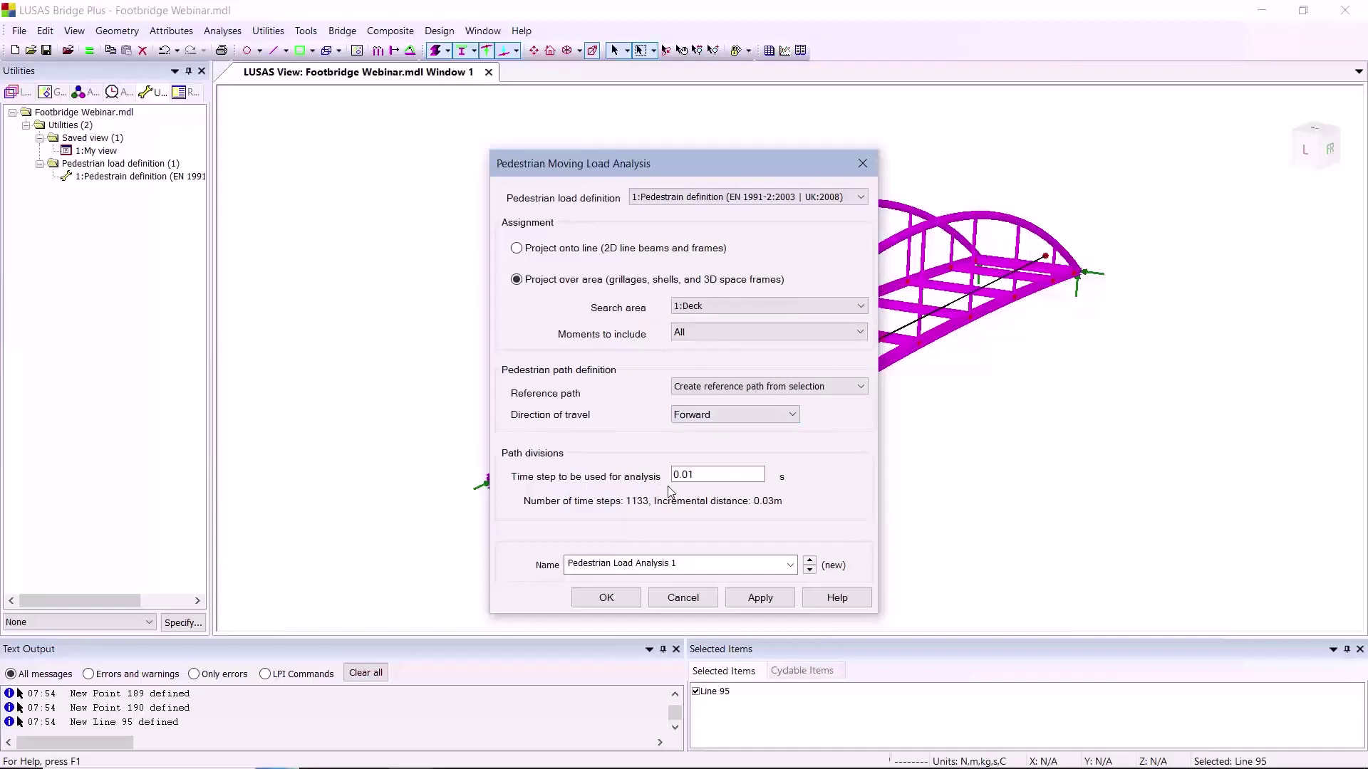
left_click(721, 475)
key("BackSpace")
type("05")
left_click(615, 604)
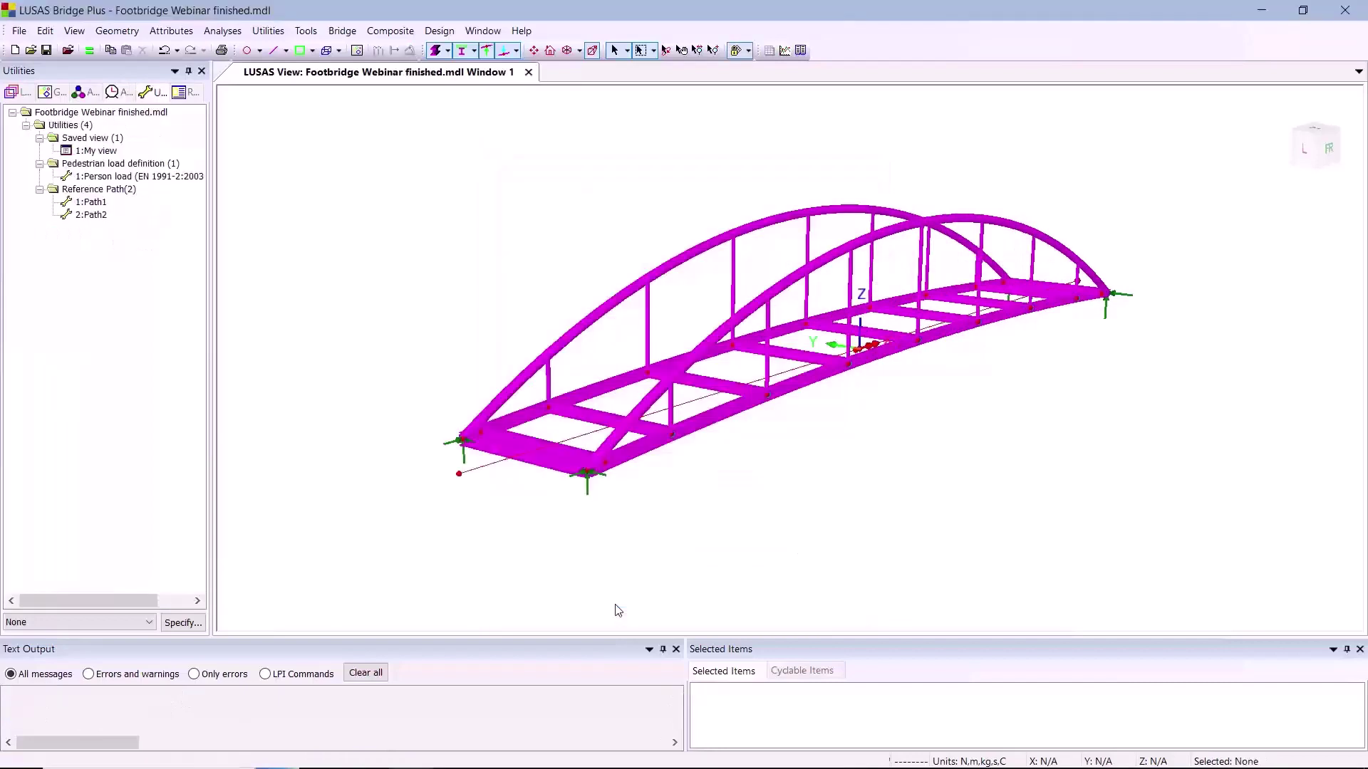
Display the pedestrian load graphs of Pedestrian Load Analysis 1, review load against distance travelled and against time, and close both graphs
left_click(121, 93)
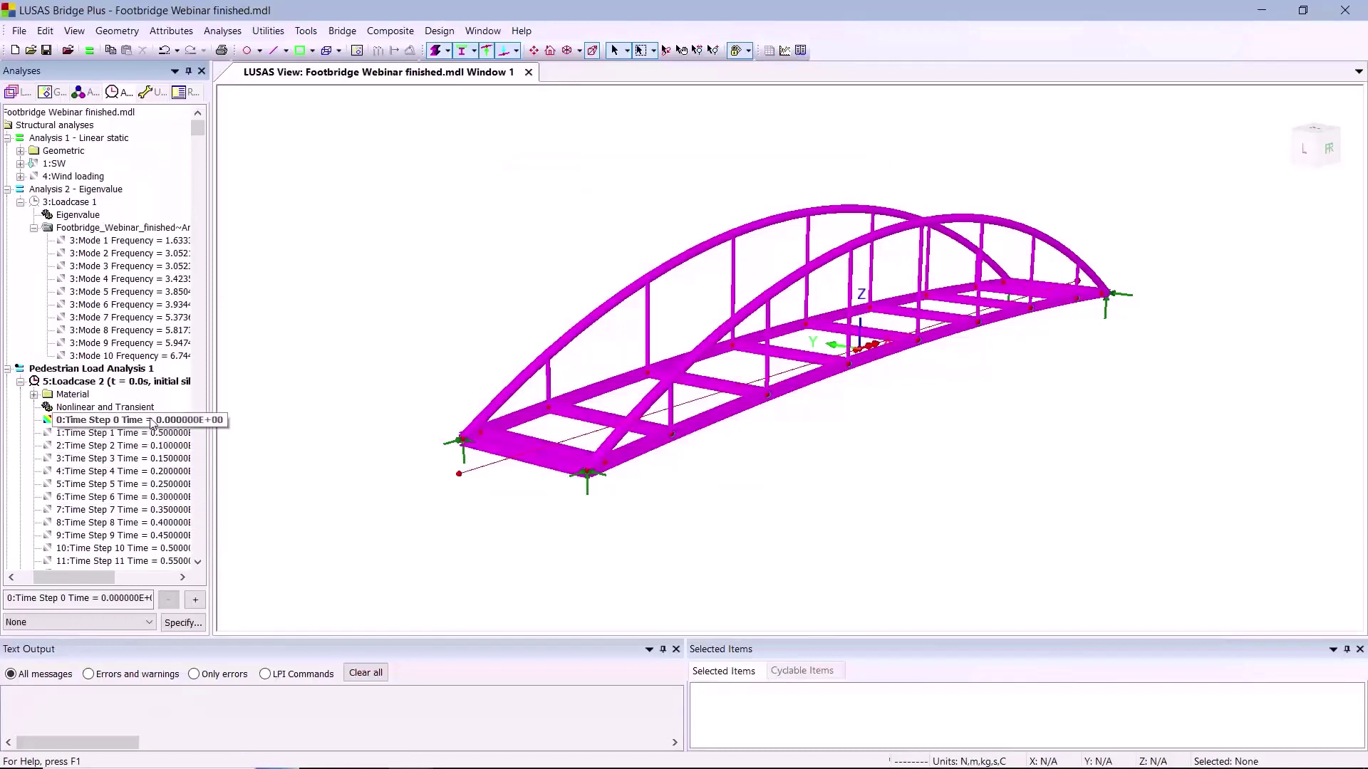
right_click(125, 371)
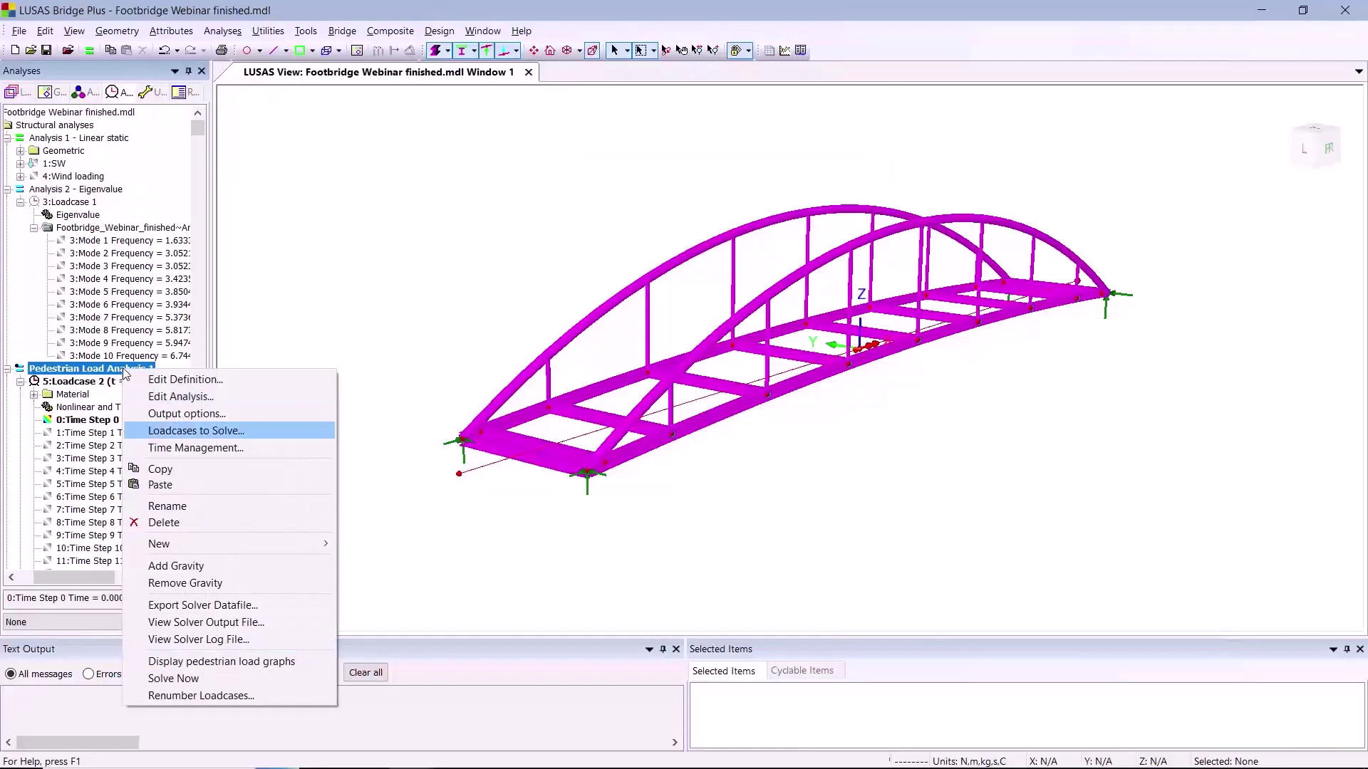
left_click(221, 661)
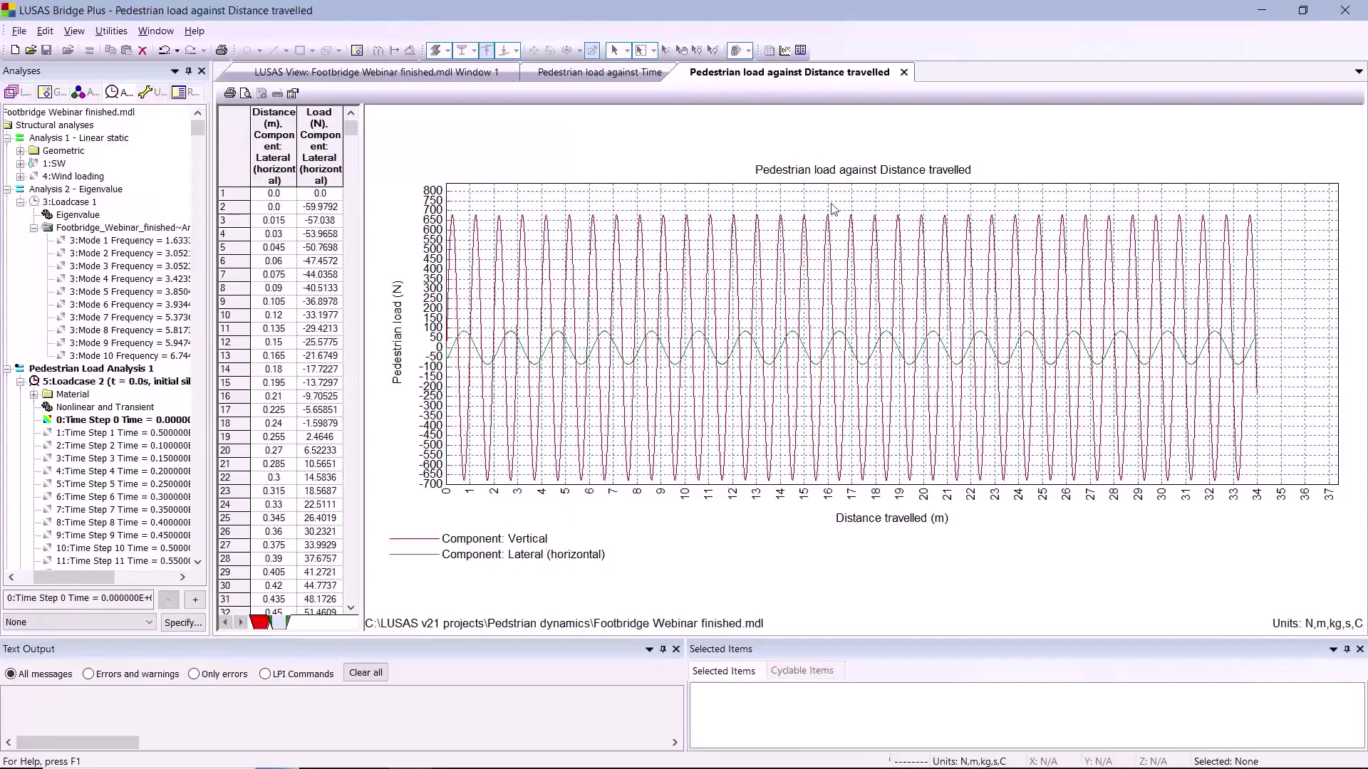
left_click(903, 72)
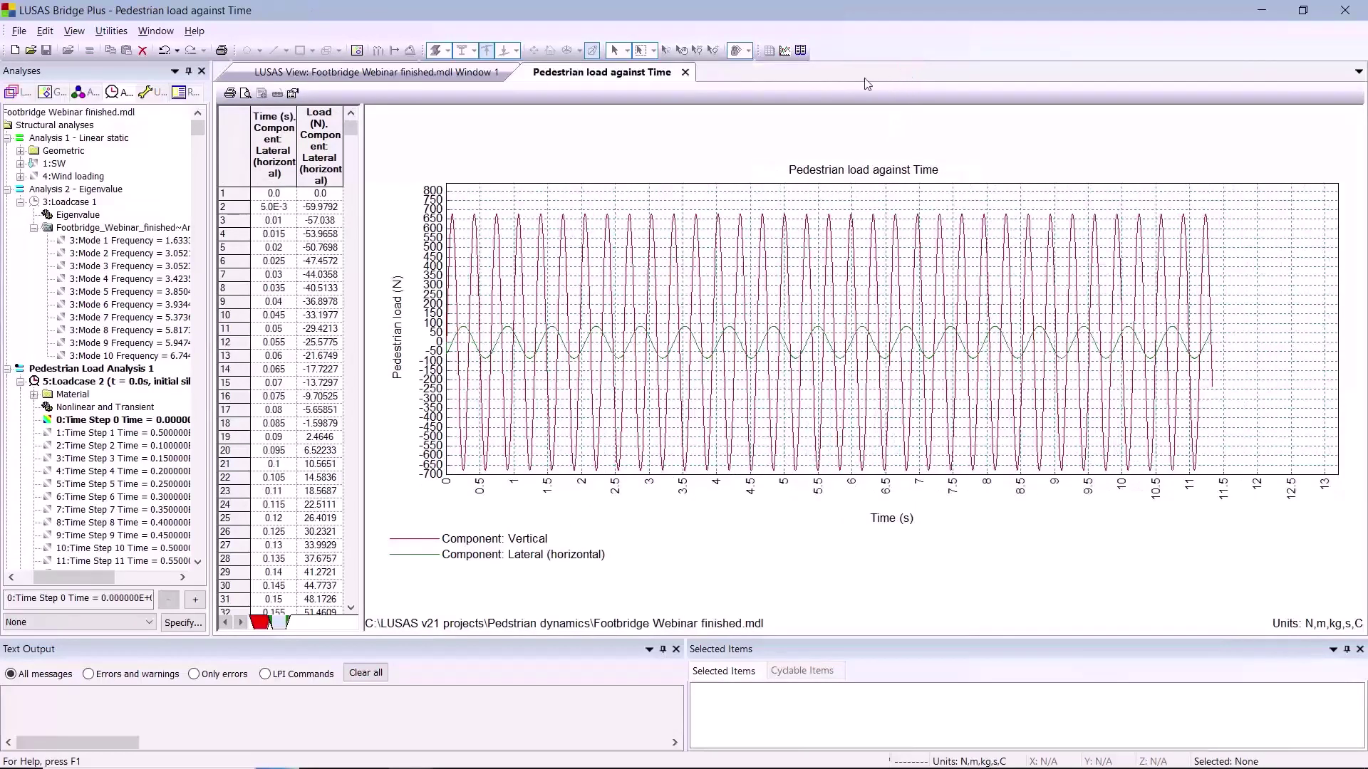
left_click(684, 72)
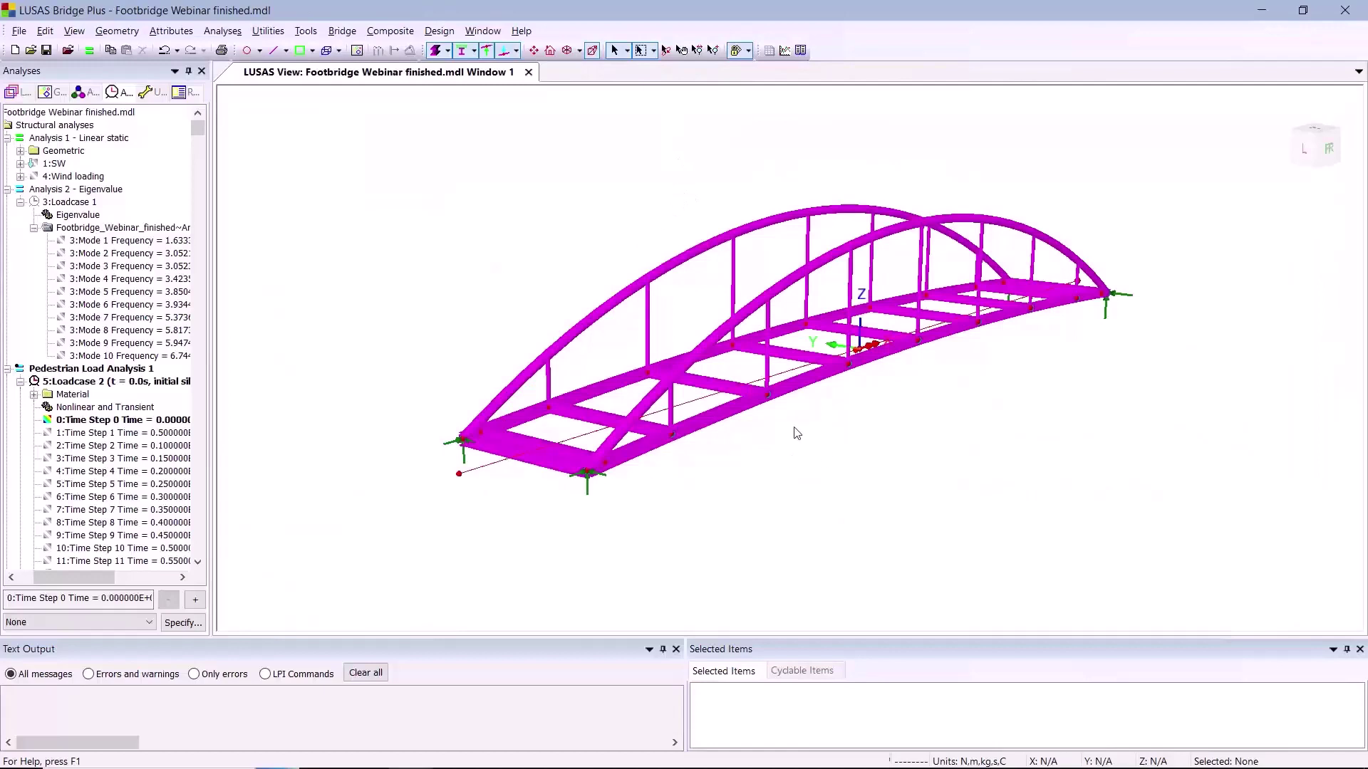
Create a time history graph of acceleration AZ at node 67 on the deck edge against response time for Pedestrian Load Analysis 1
left_click(764, 394)
left_click(267, 31)
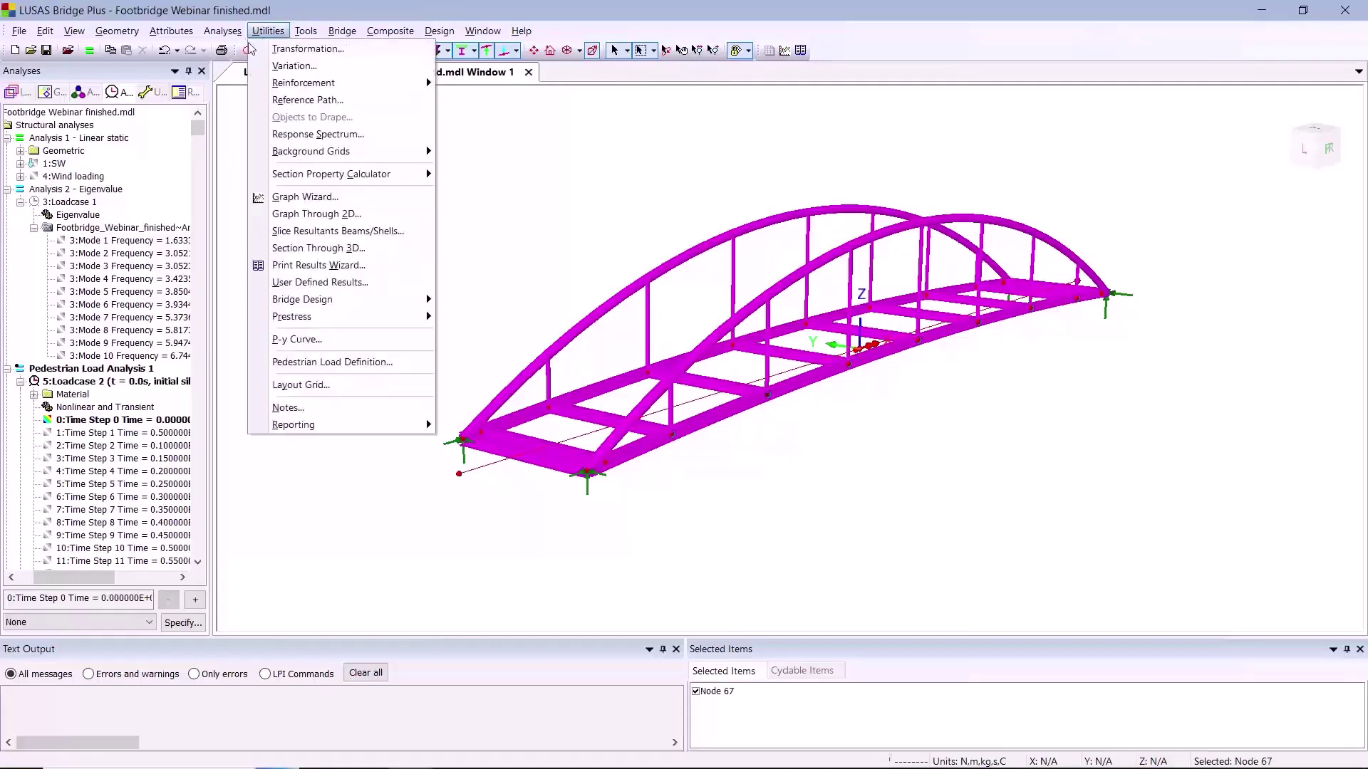
left_click(292, 198)
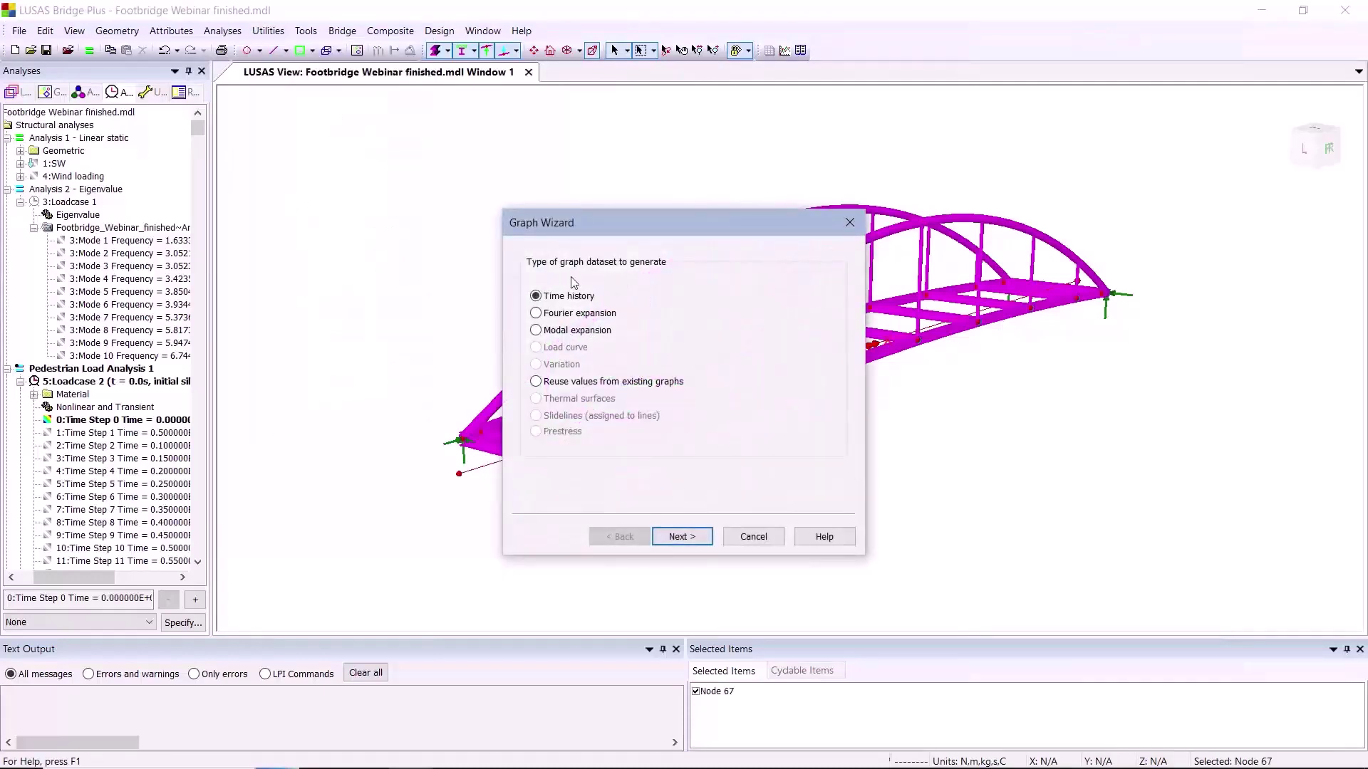
left_click(682, 538)
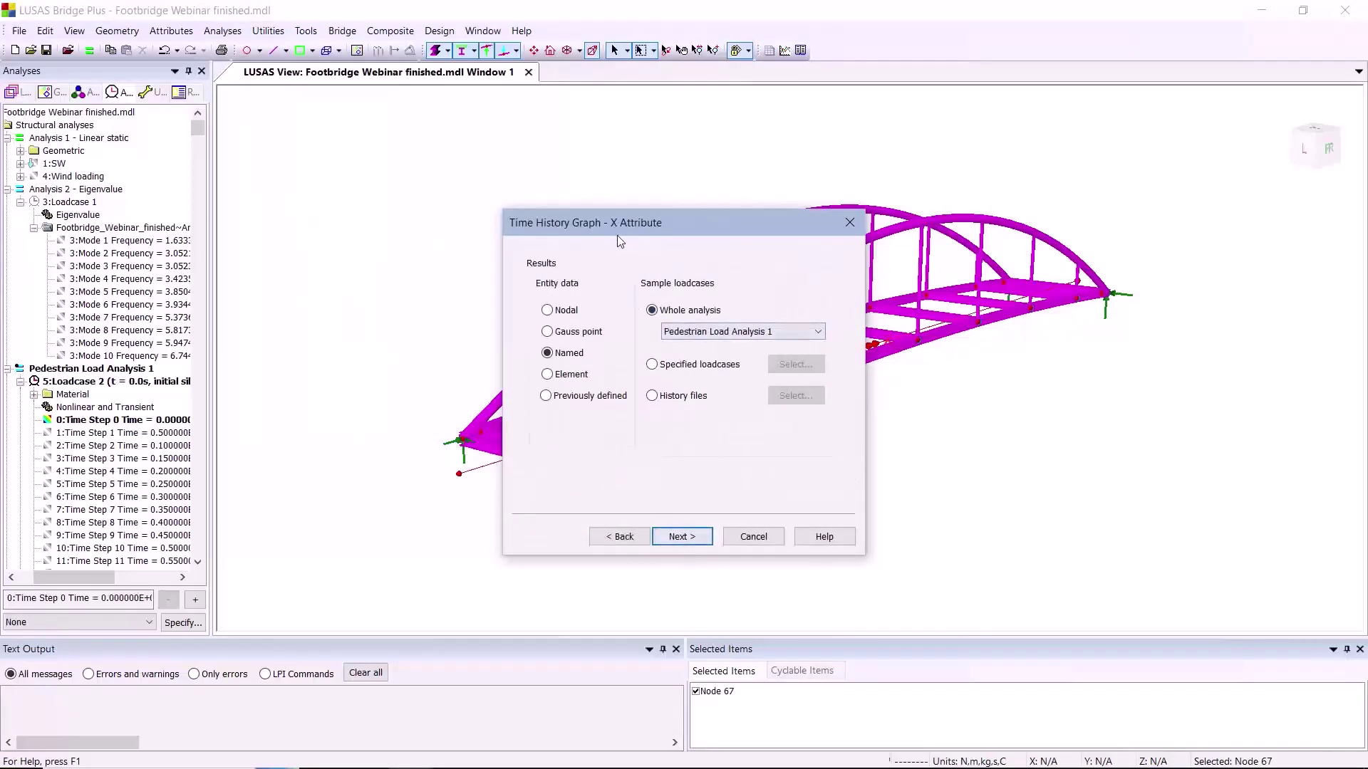
left_click(687, 539)
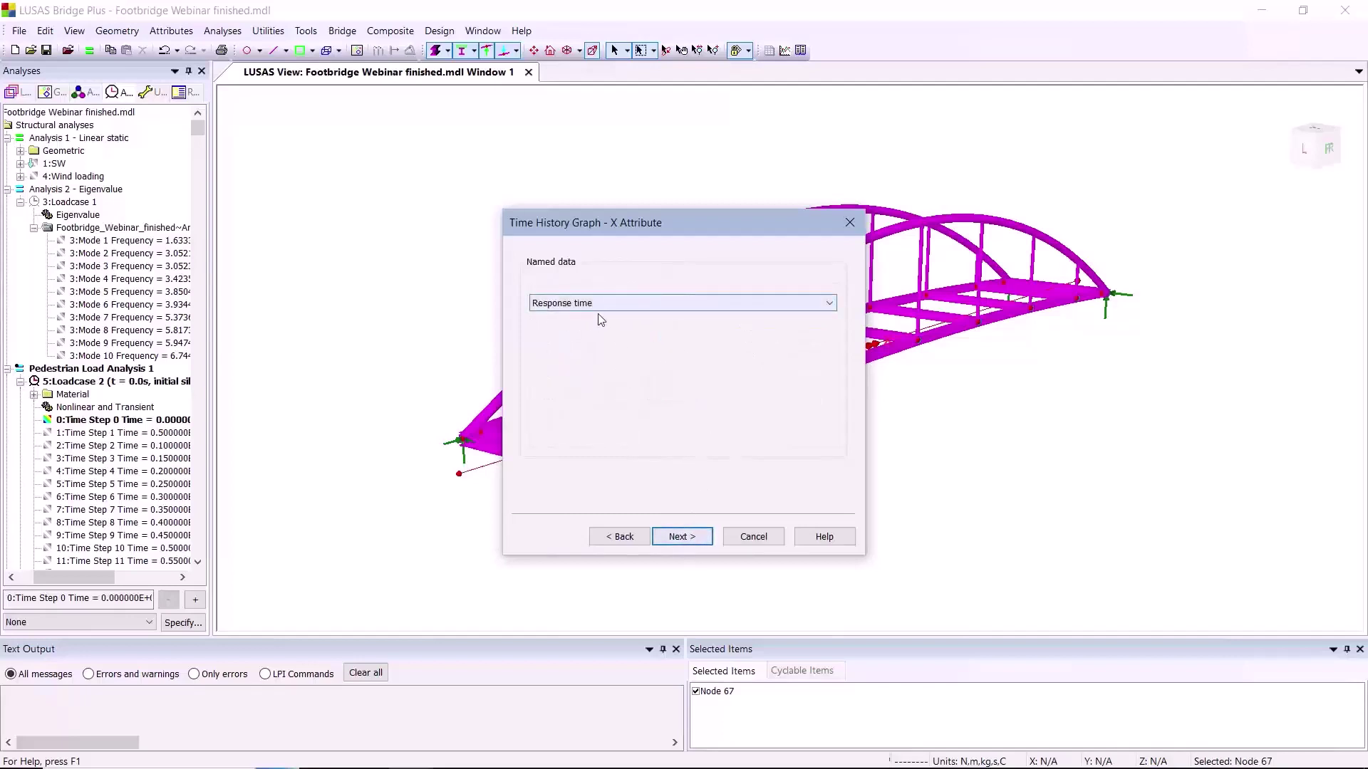
left_click(680, 537)
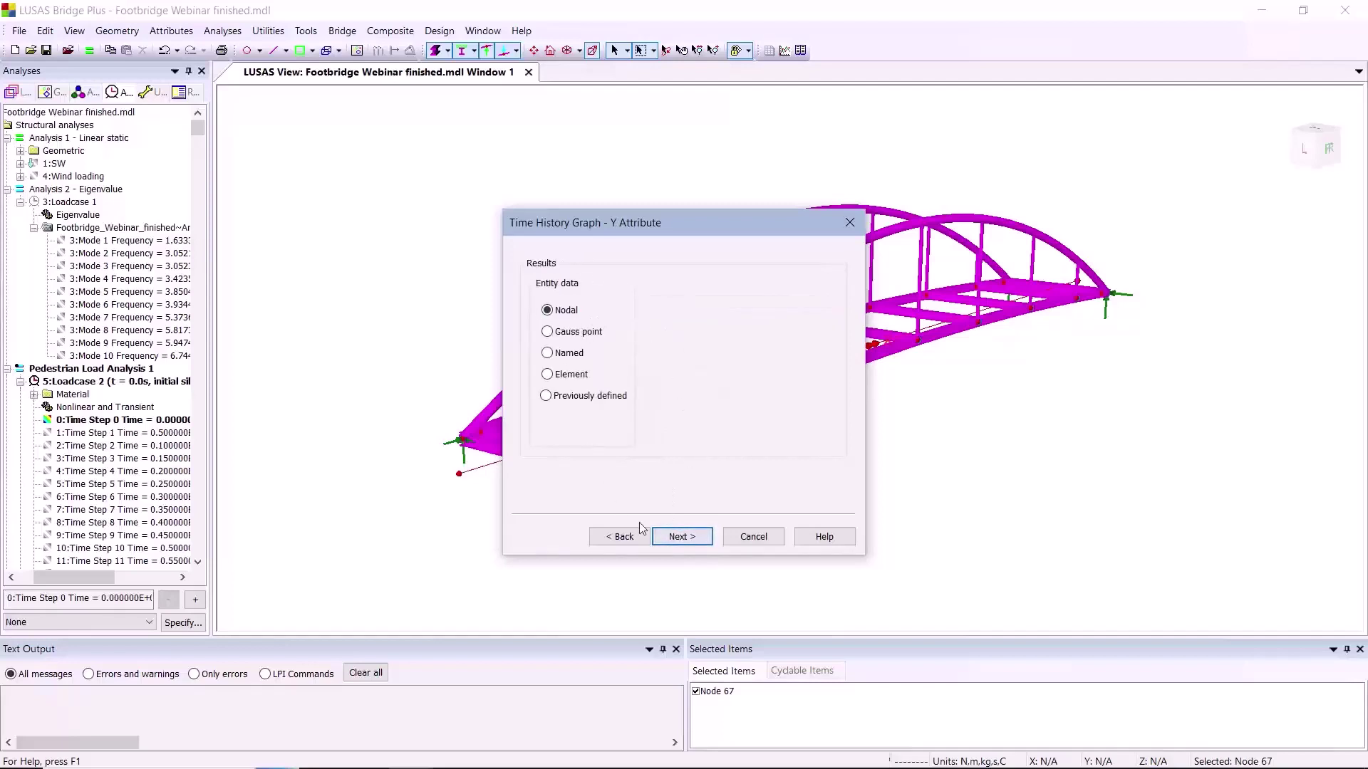
left_click(682, 536)
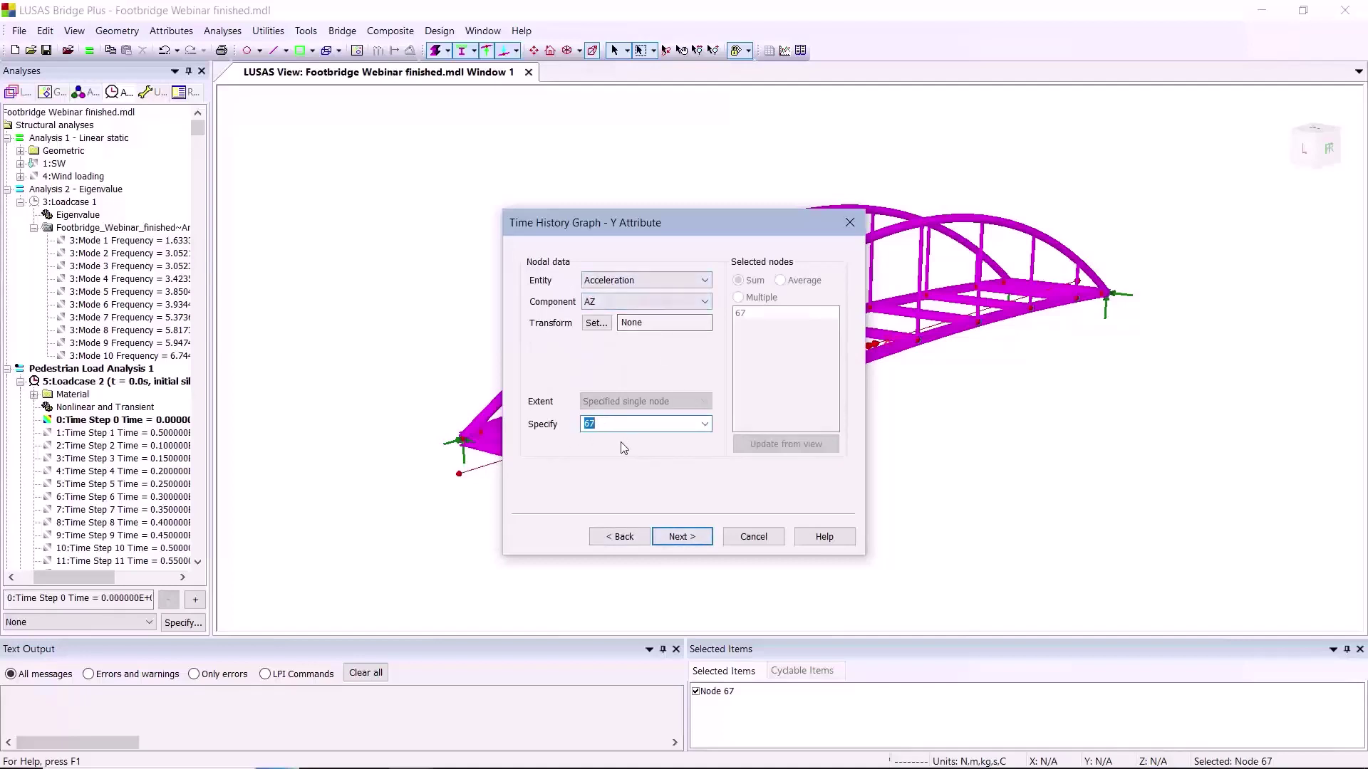
left_click(695, 539)
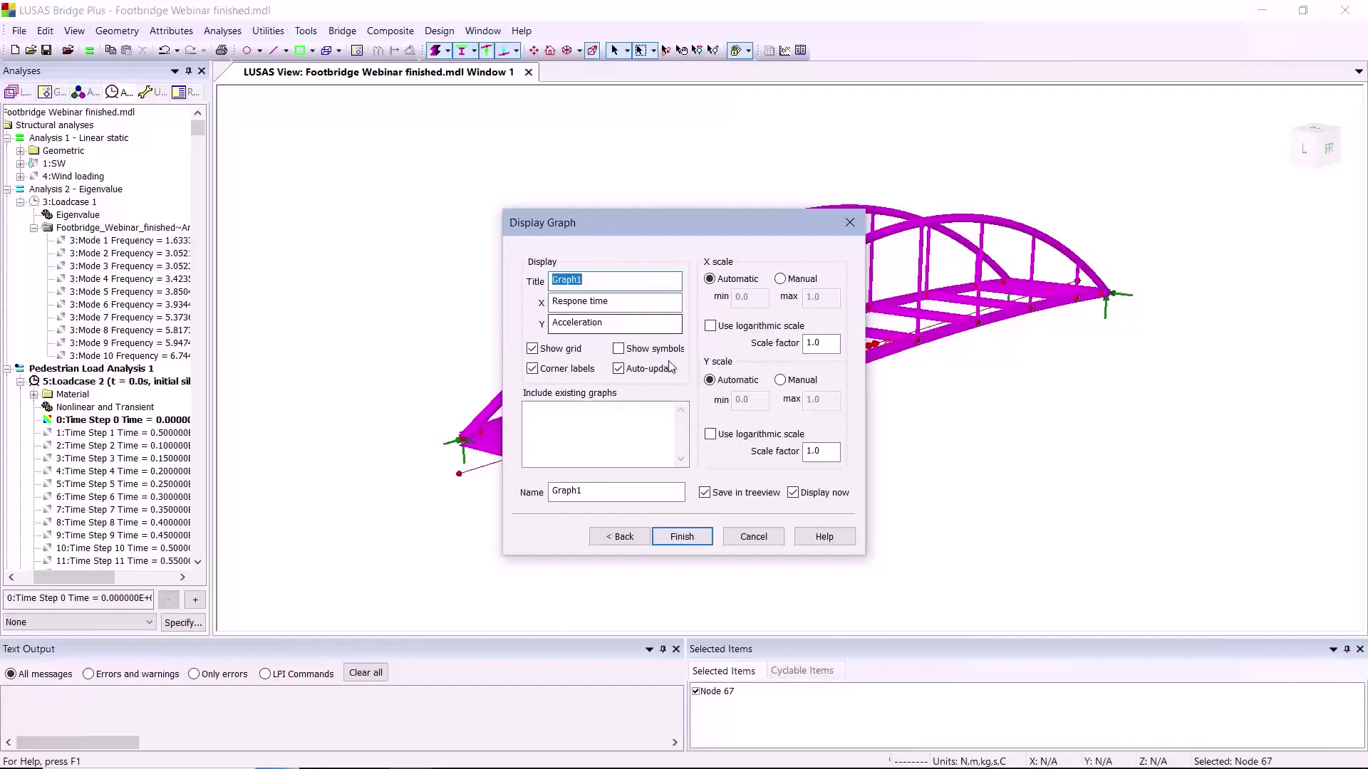
left_click(683, 538)
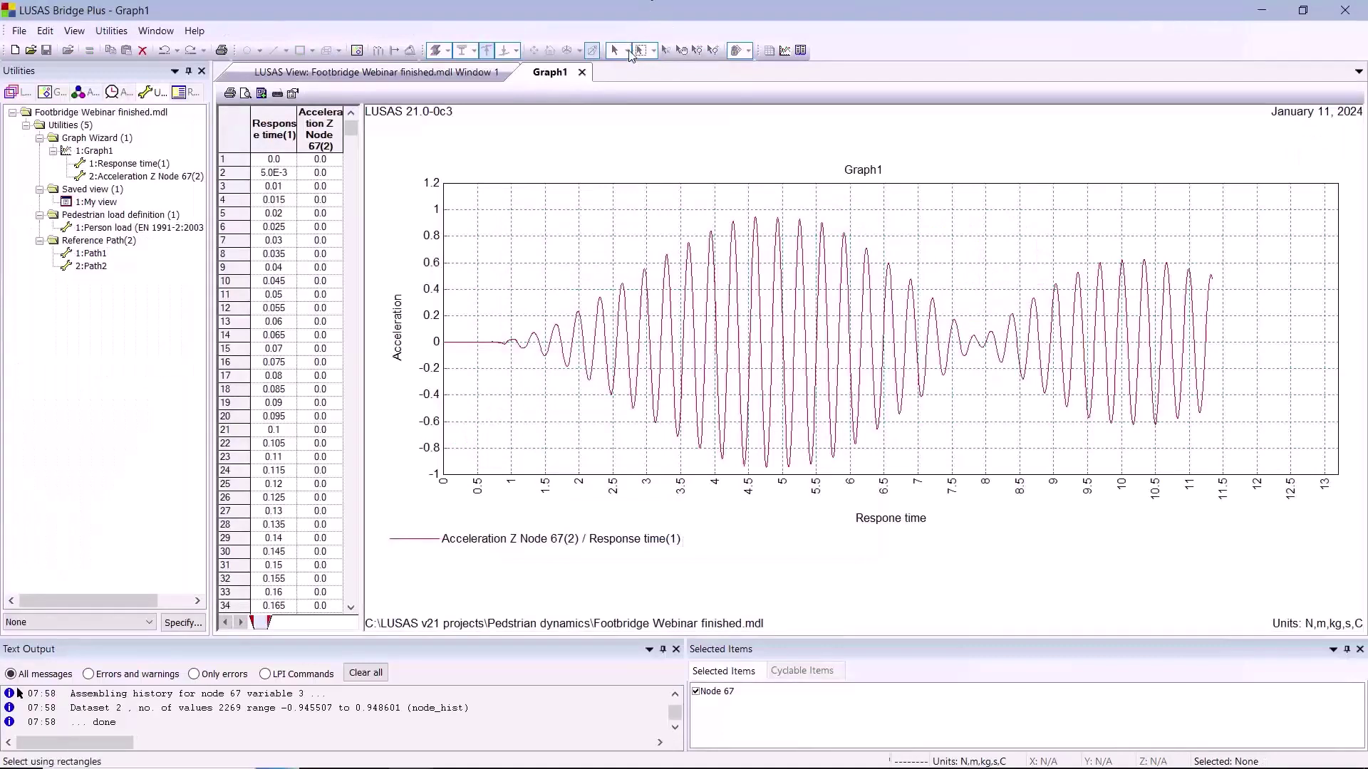
Set the line width of the acceleration curve to 5 in the graph properties
right_click(932, 214)
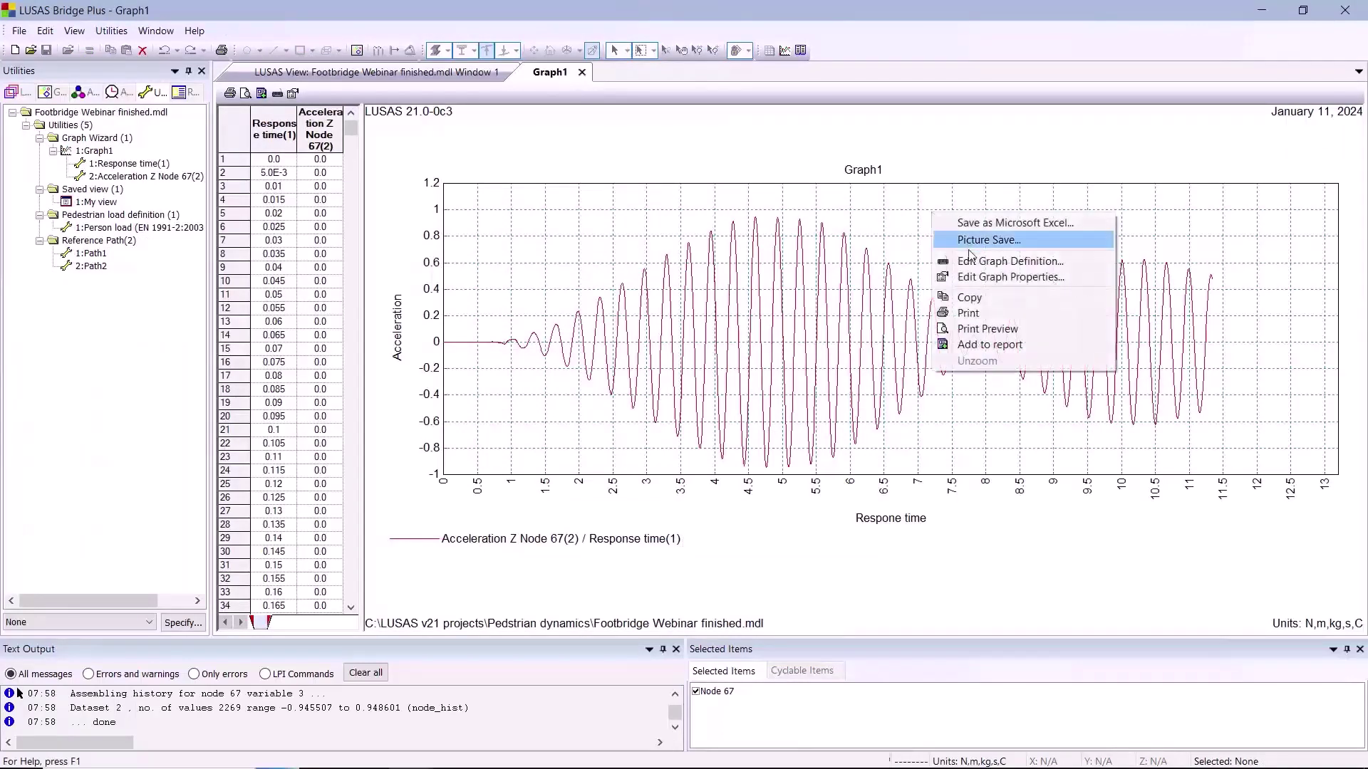
left_click(974, 278)
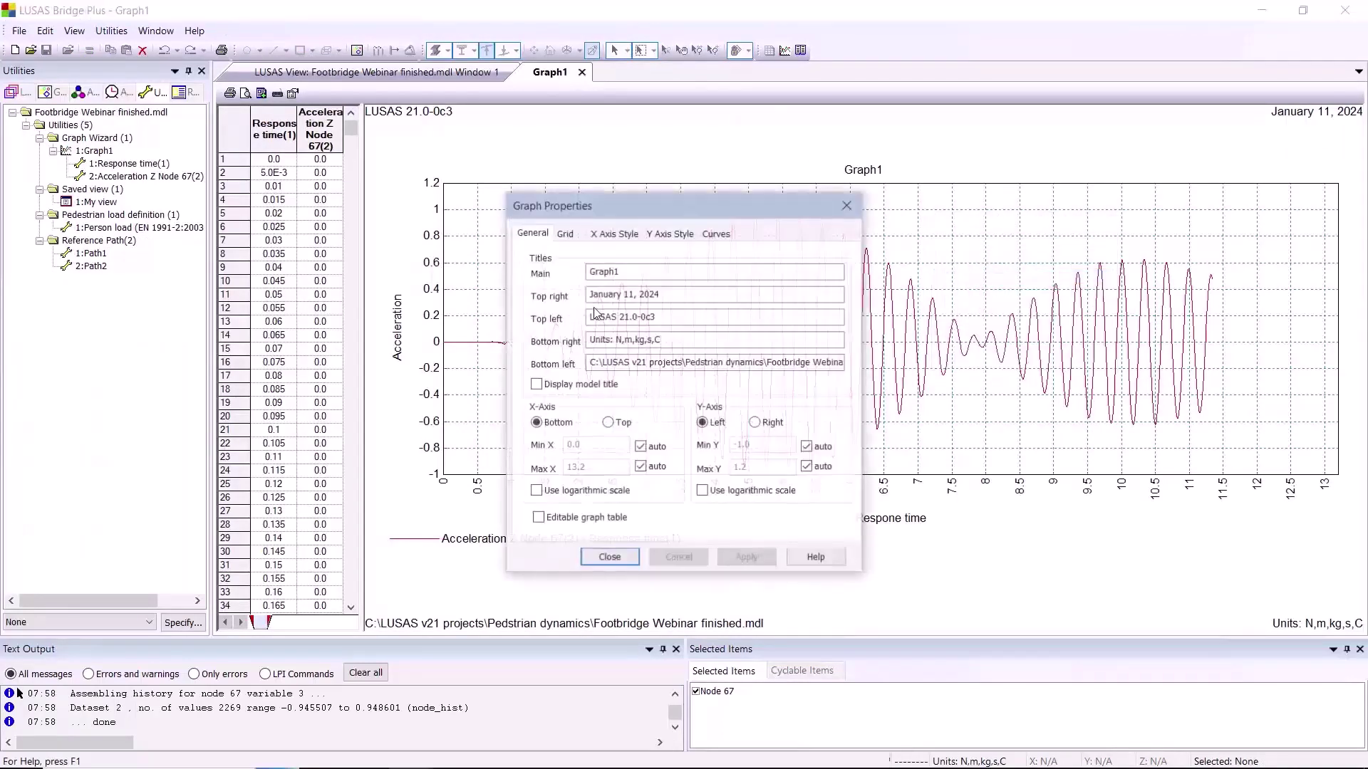
left_click(715, 233)
double_click(824, 369)
type("5")
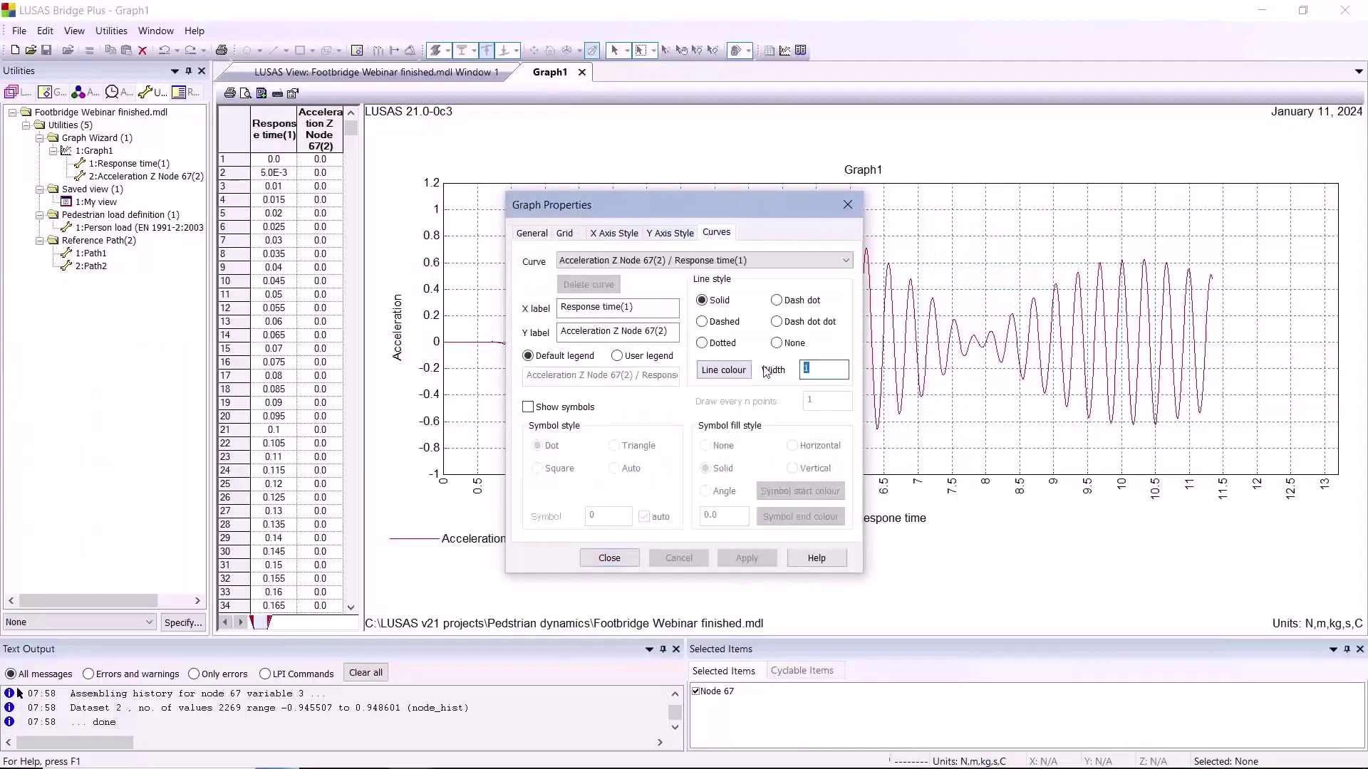
left_click(610, 558)
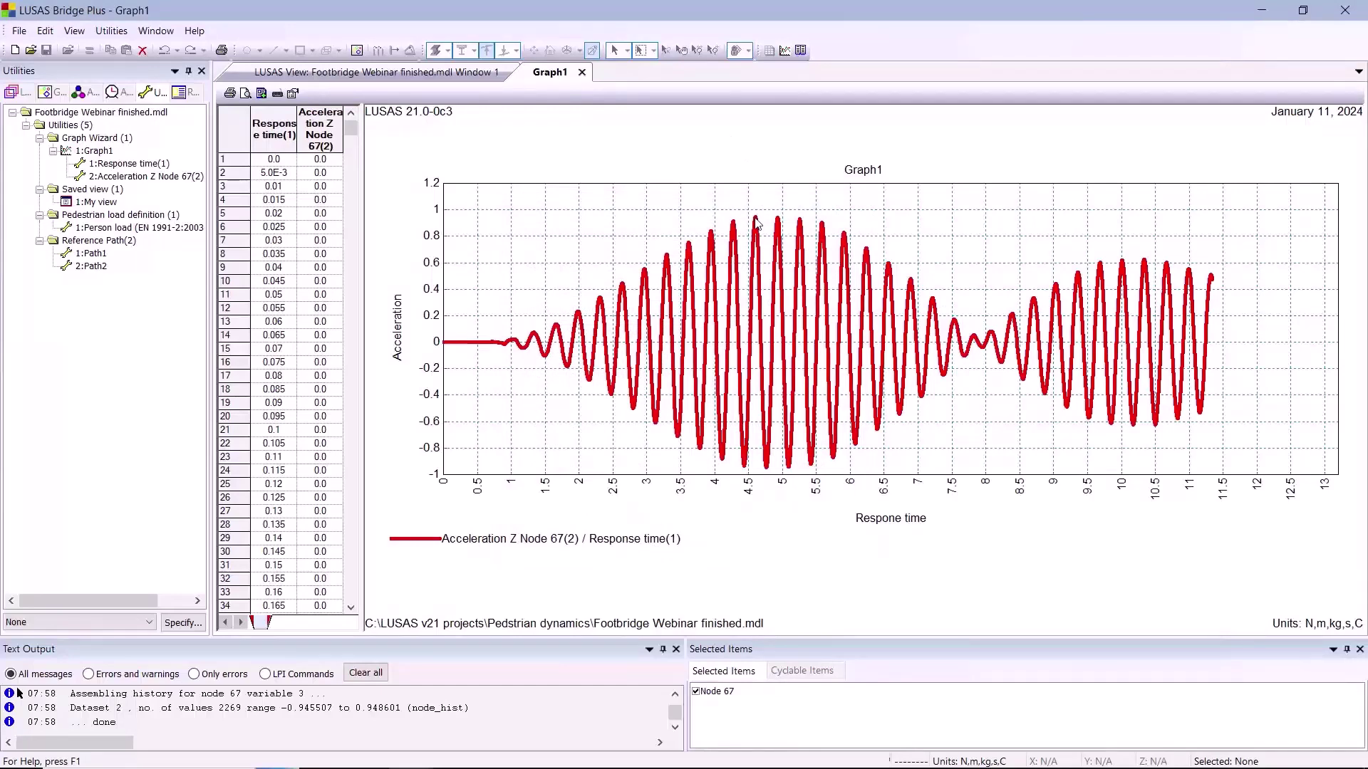
mouse_move(756, 223)
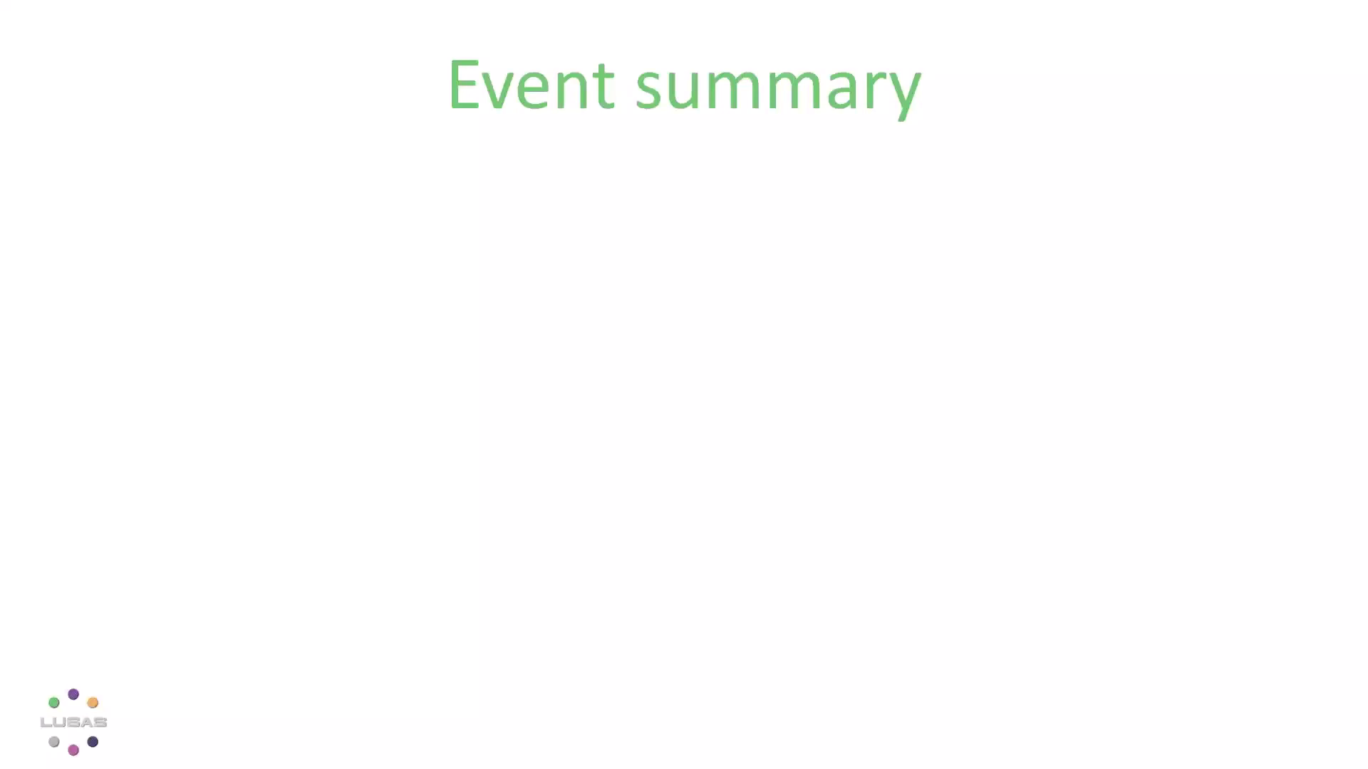
left_click(504, 440)
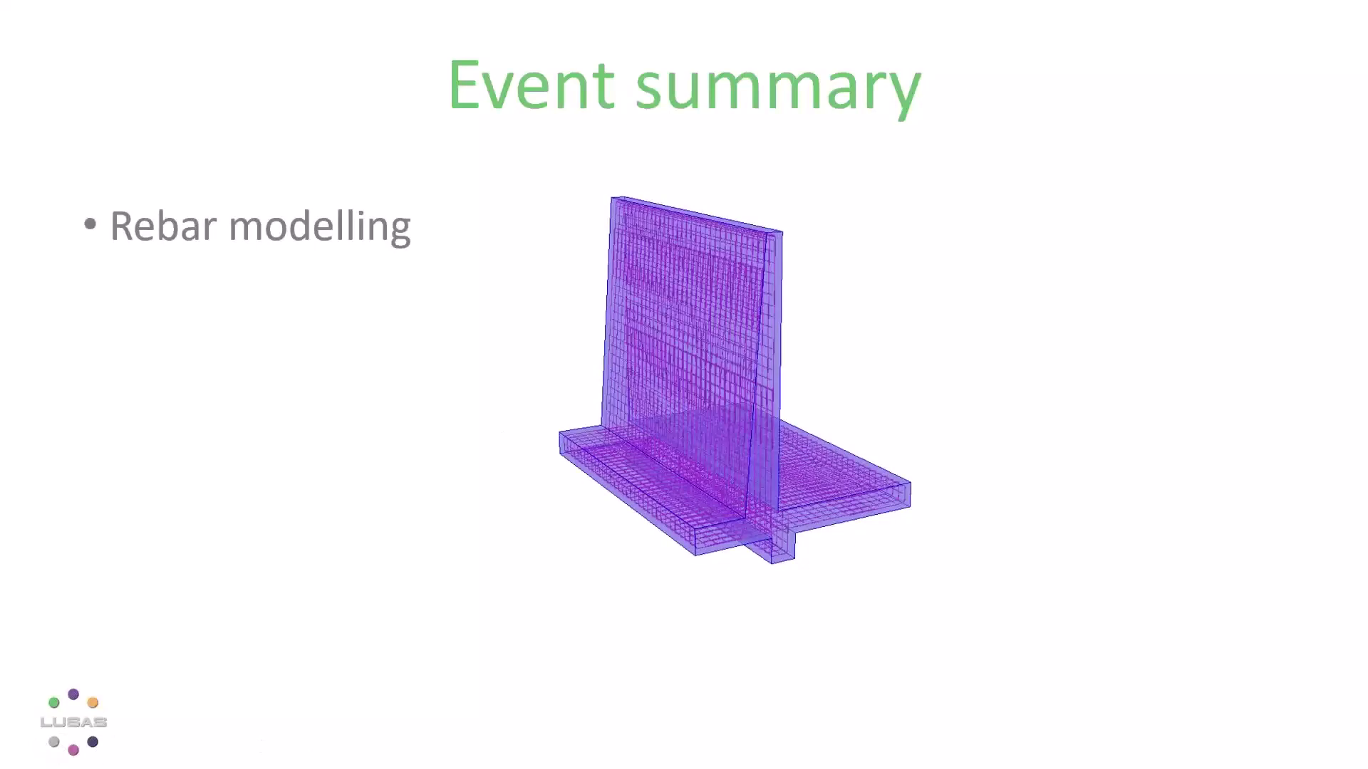
key("Right")
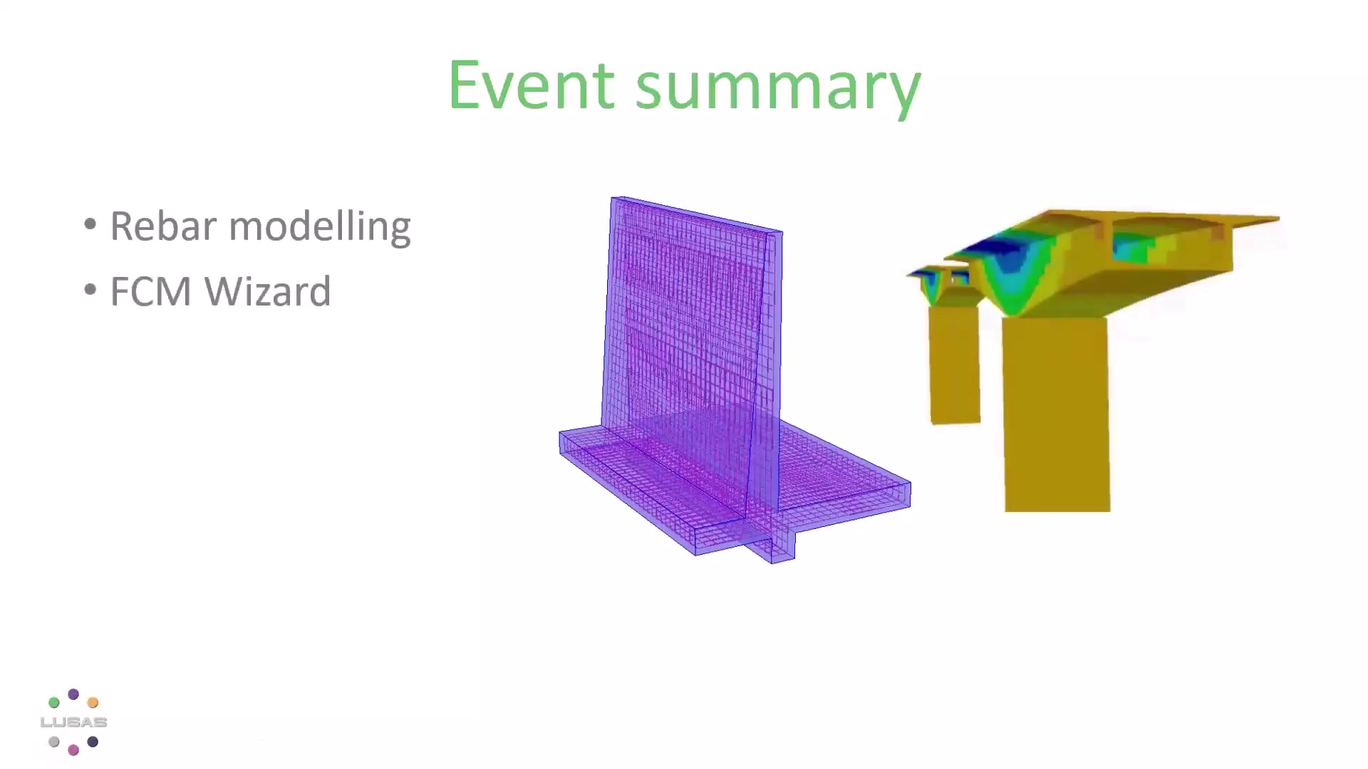